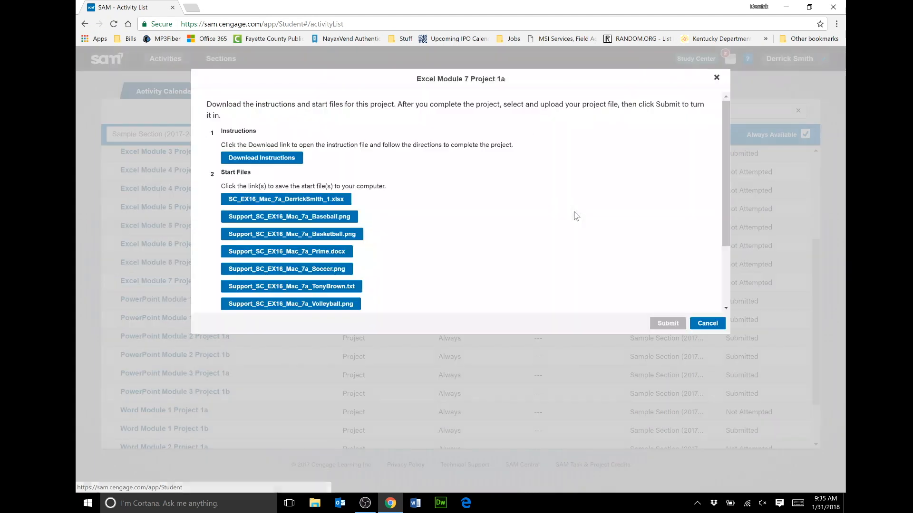
Download the Excel Module 7 Project 1a instructions, open the document in Word and enable editing
click(277, 161)
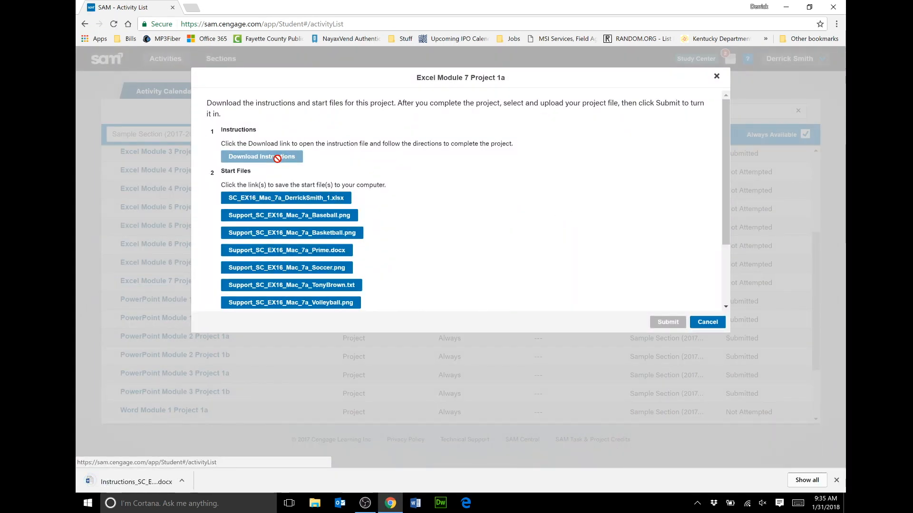
click(137, 482)
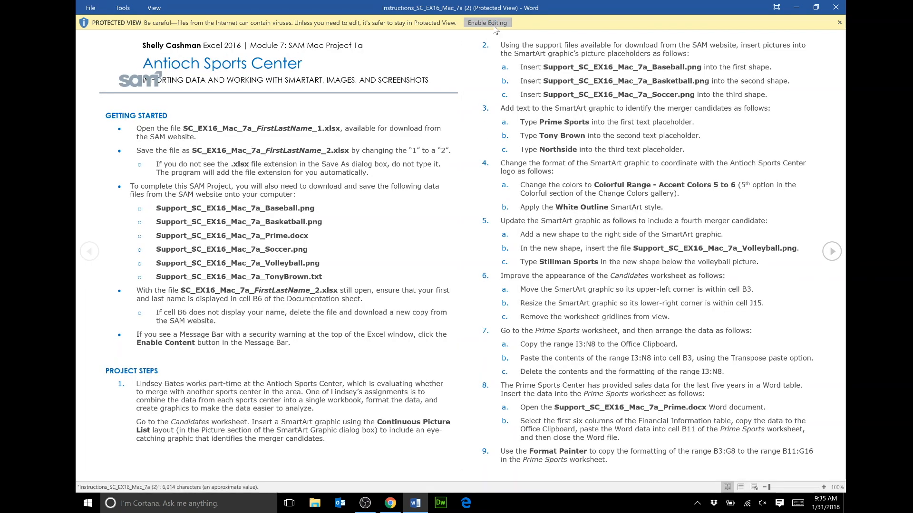
click(495, 27)
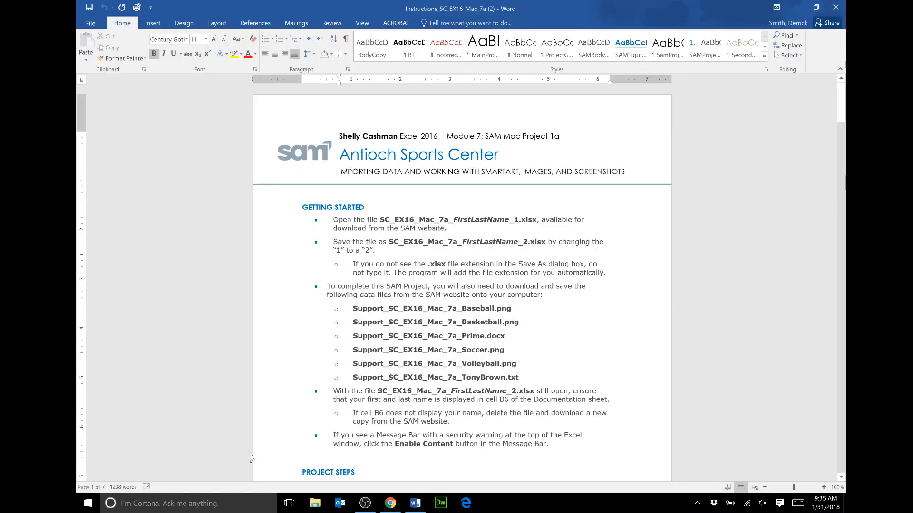
Switch back to Chrome, download the SC_EX16_Mac_7a start workbook, and open it in Excel with editing enabled
click(390, 503)
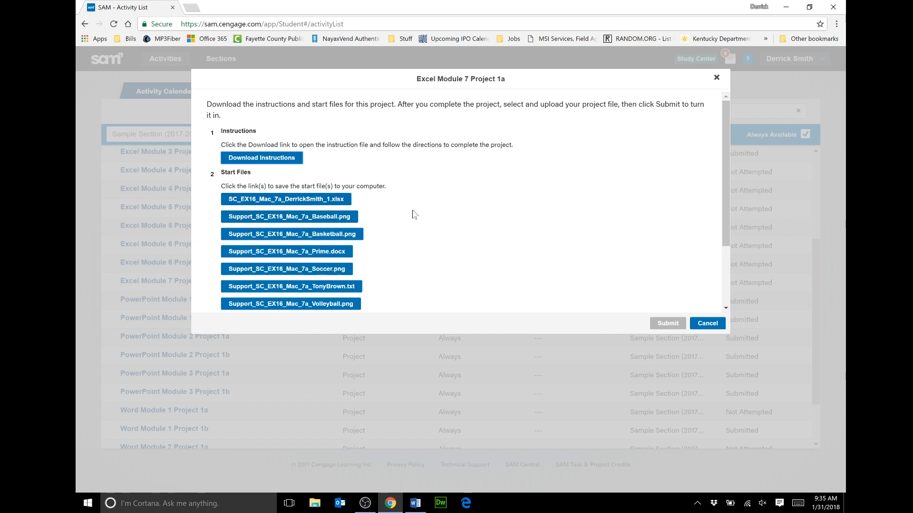
click(341, 202)
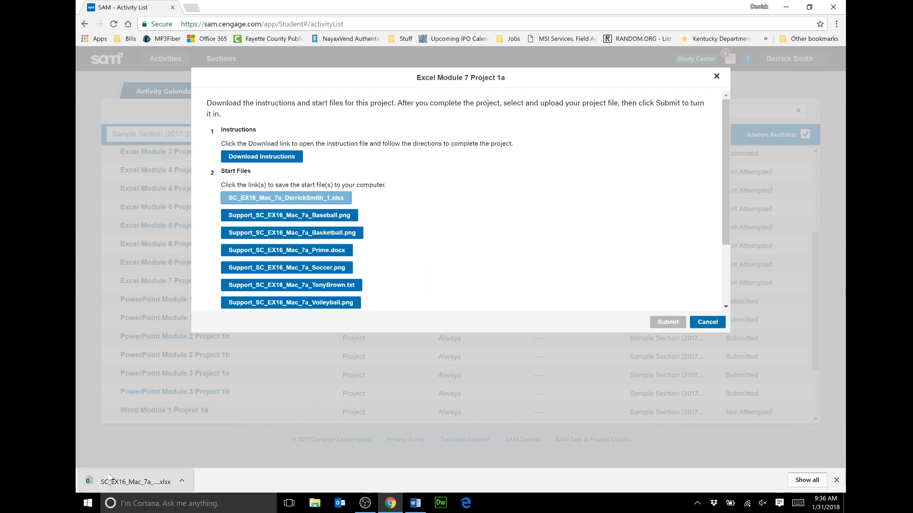
click(109, 477)
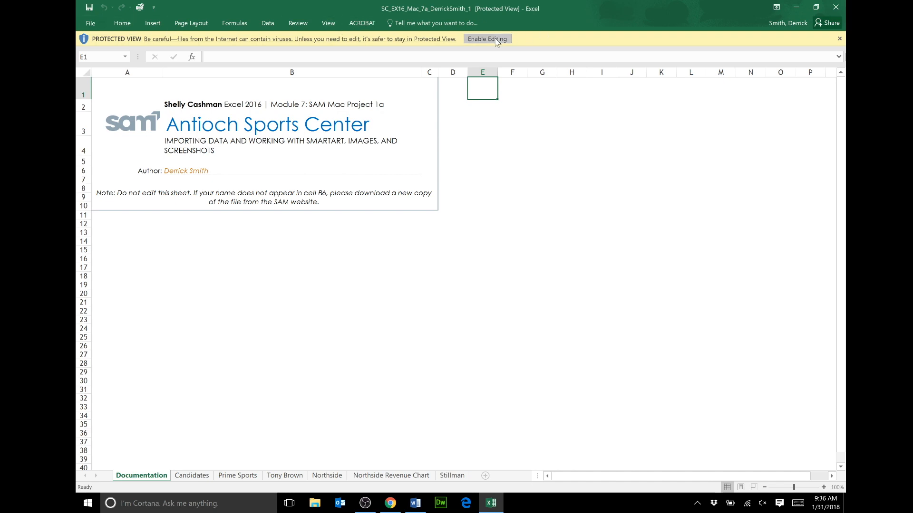
click(495, 39)
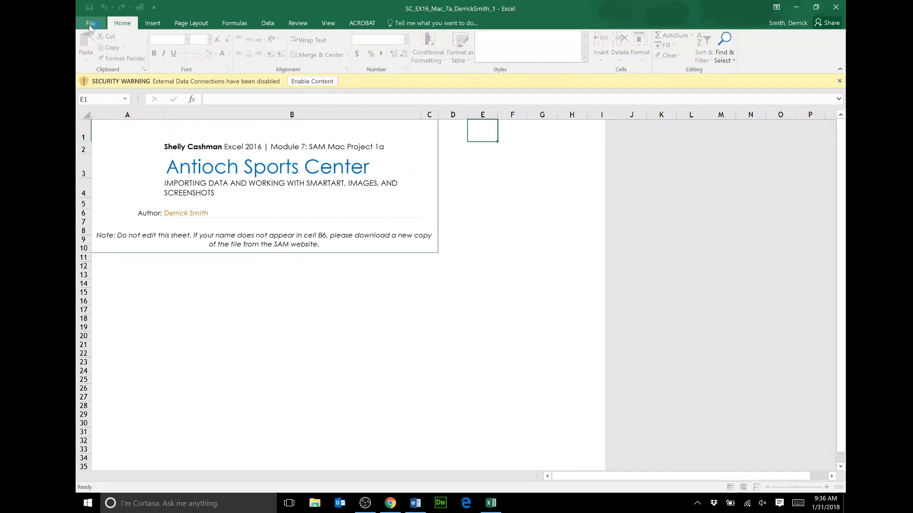
Start saving the workbook as a copy and browse to the Office 2016 Projects > Excel 2016 folder on the E: drive
click(91, 23)
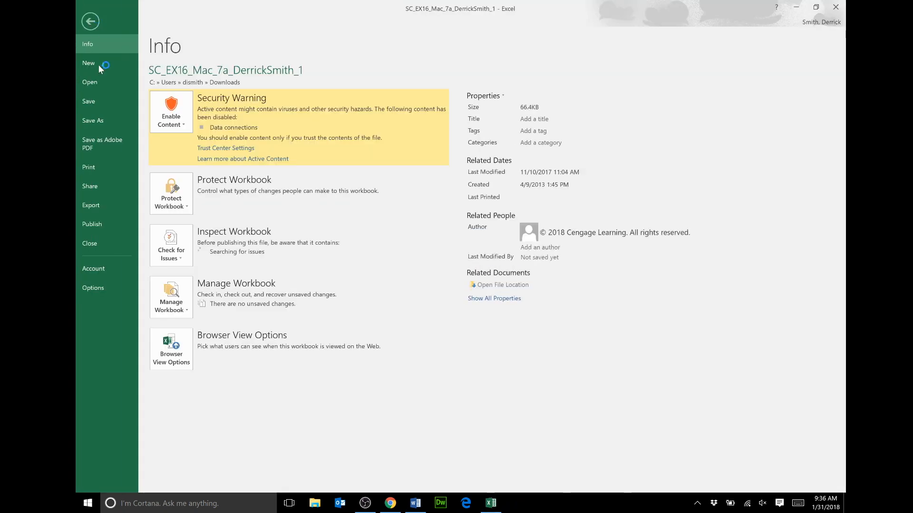
click(93, 121)
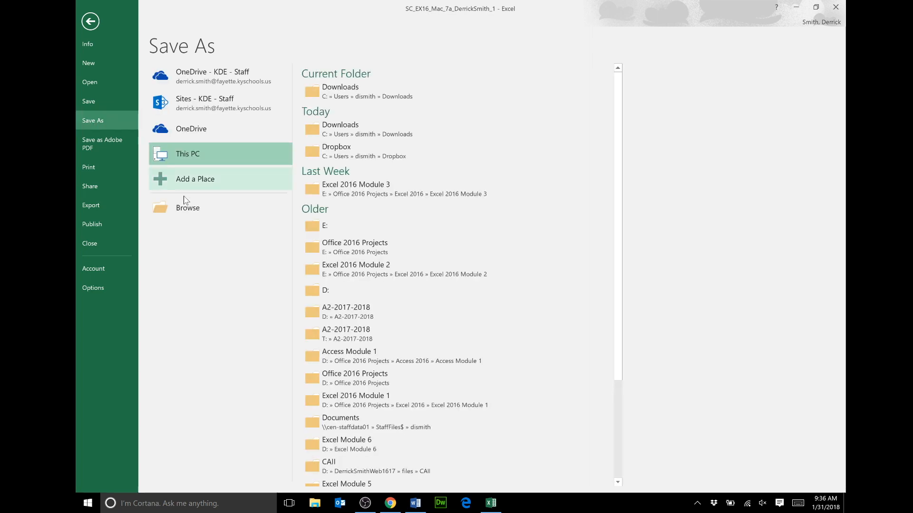
click(187, 200)
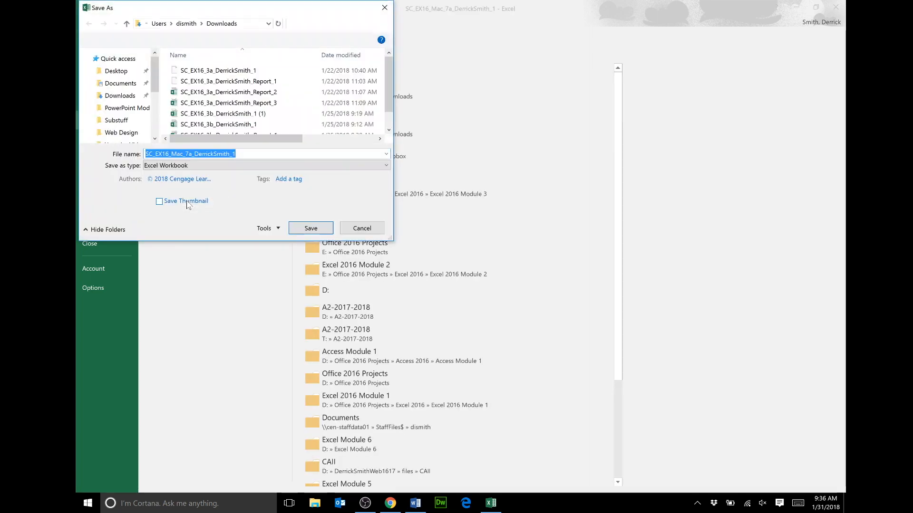
click(153, 97)
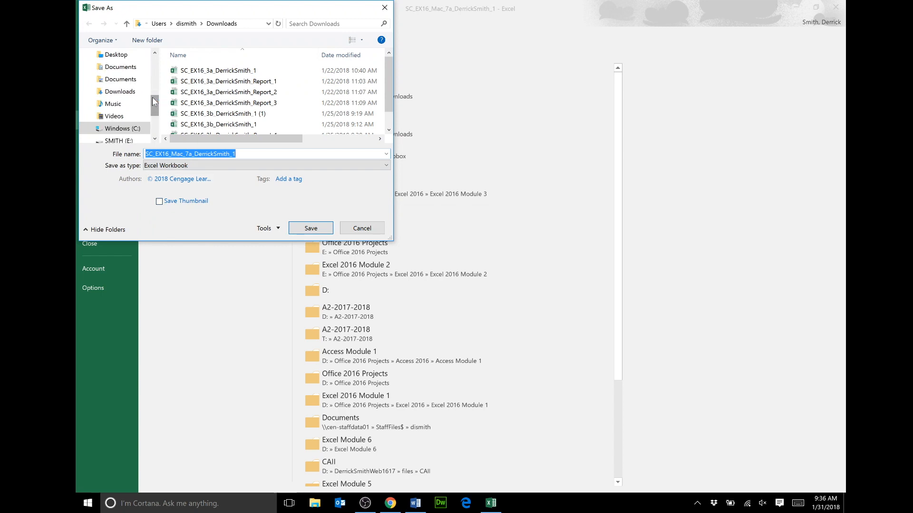
drag(152, 97, 160, 118)
click(119, 114)
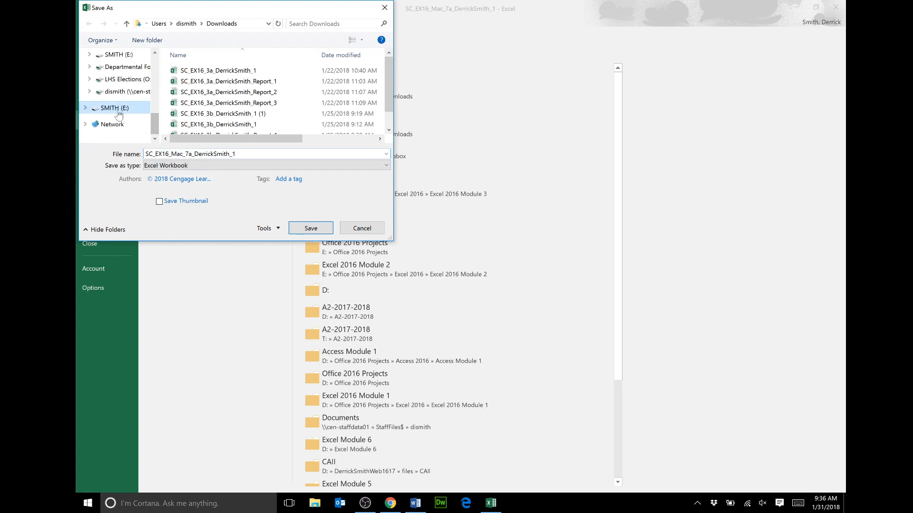
click(195, 104)
scroll(270, 97, down, 4)
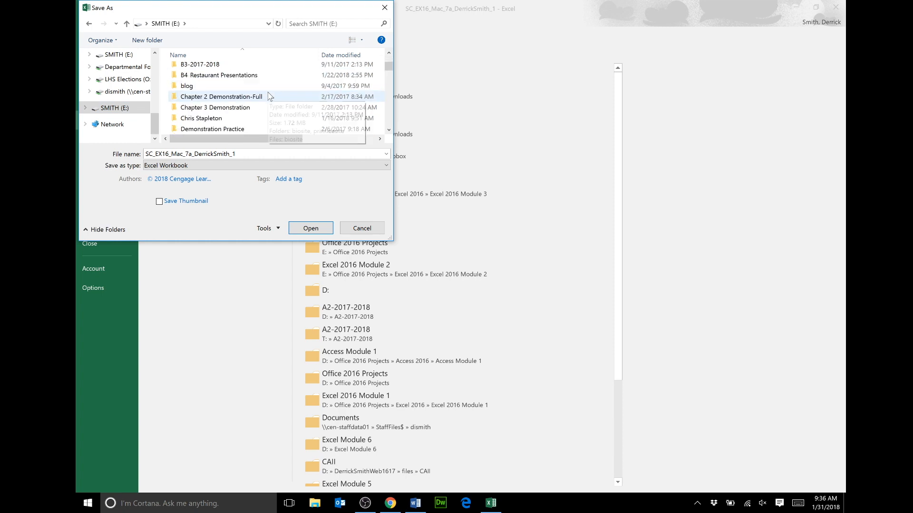
scroll(270, 98, down, 2)
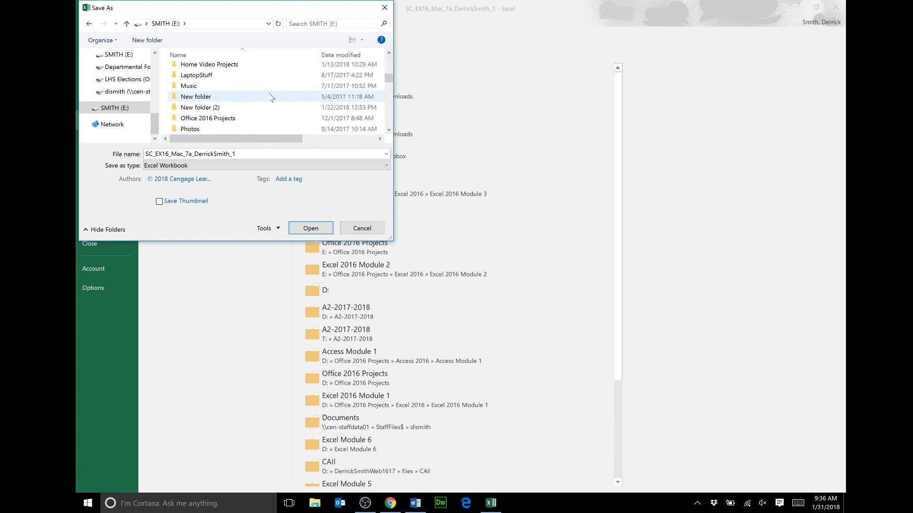
double_click(233, 119)
double_click(226, 83)
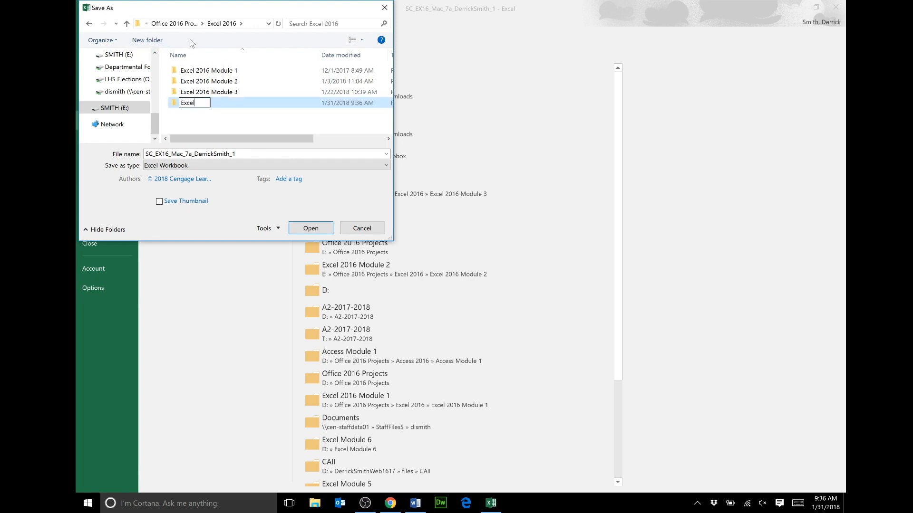
Create a new folder named Excel 2016 Module 7 inside Excel 2016 and open it as the save location
text(Module 7)
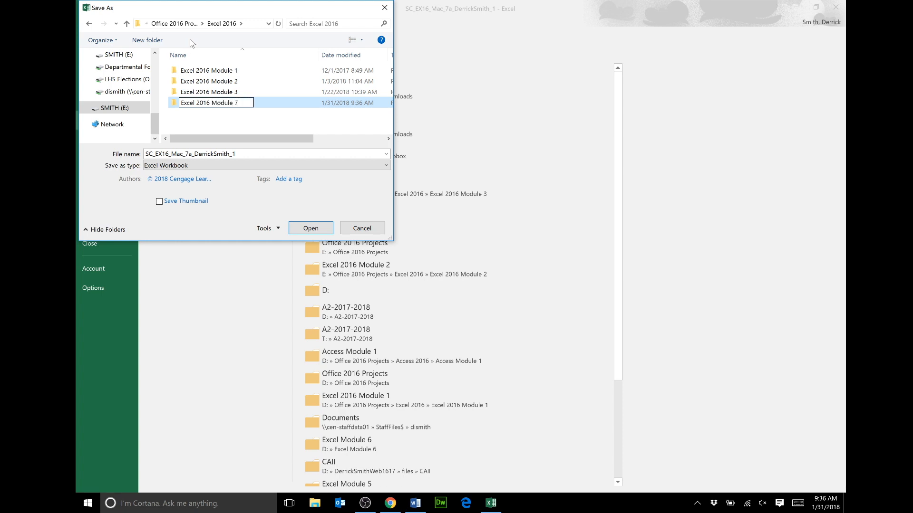
key(Return)
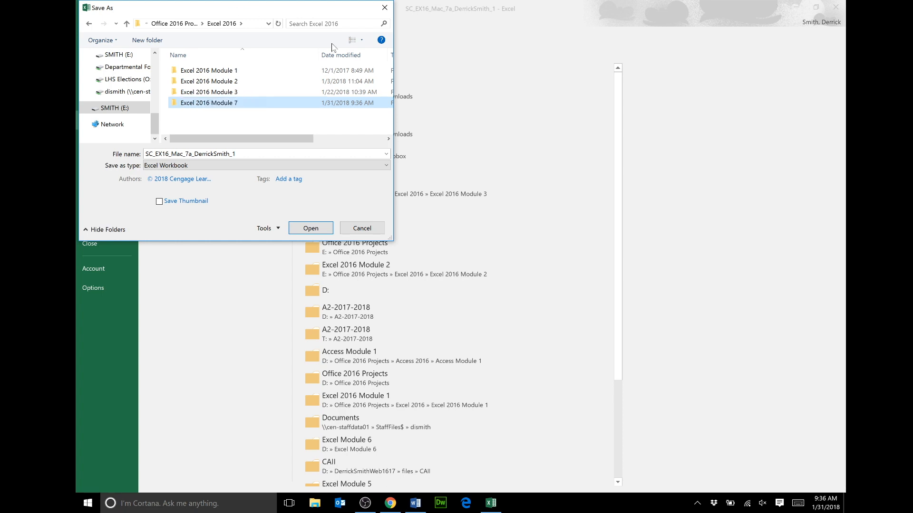
double_click(281, 103)
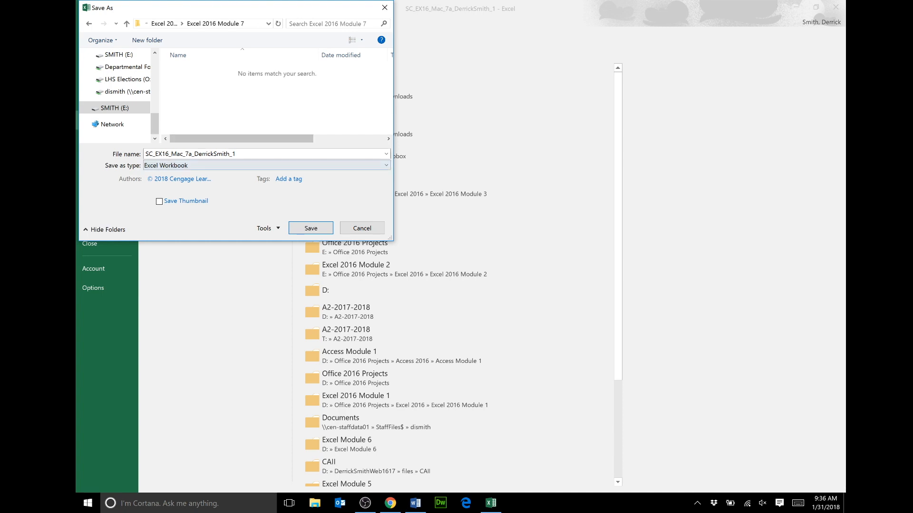
Change the number at the end of the workbook's file name to 2 and save the copy
click(236, 154)
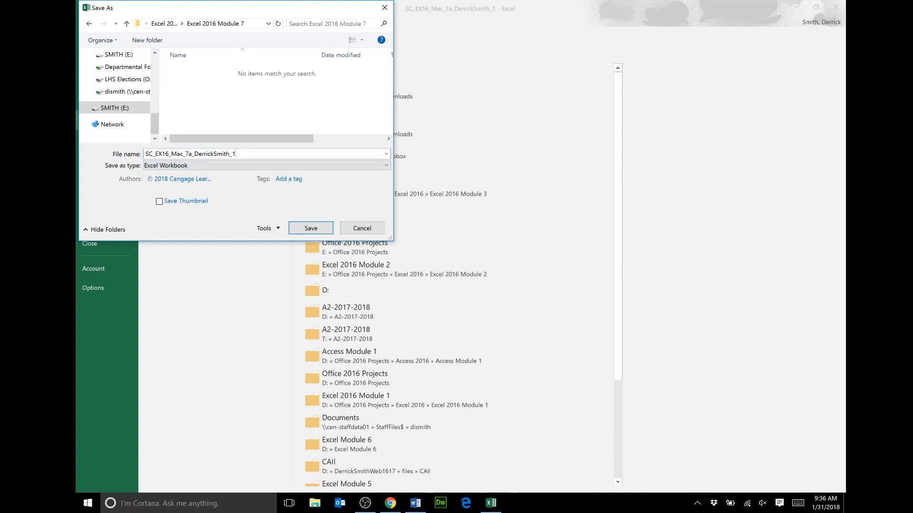
text(2)
key(Return)
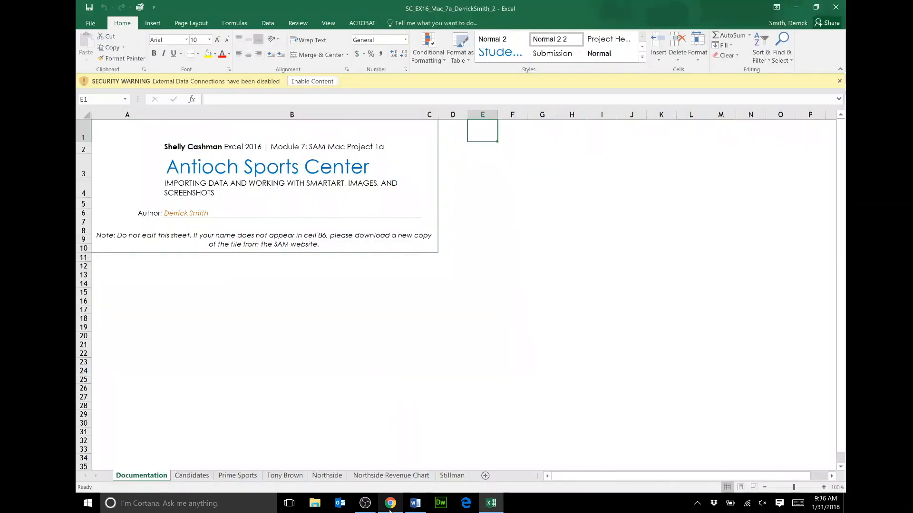
Switch to Chrome, download Support_SC_EX16_Mac_7a_Baseball.png from the start files, and show it in its download folder
click(390, 503)
scroll(443, 232, down, 1)
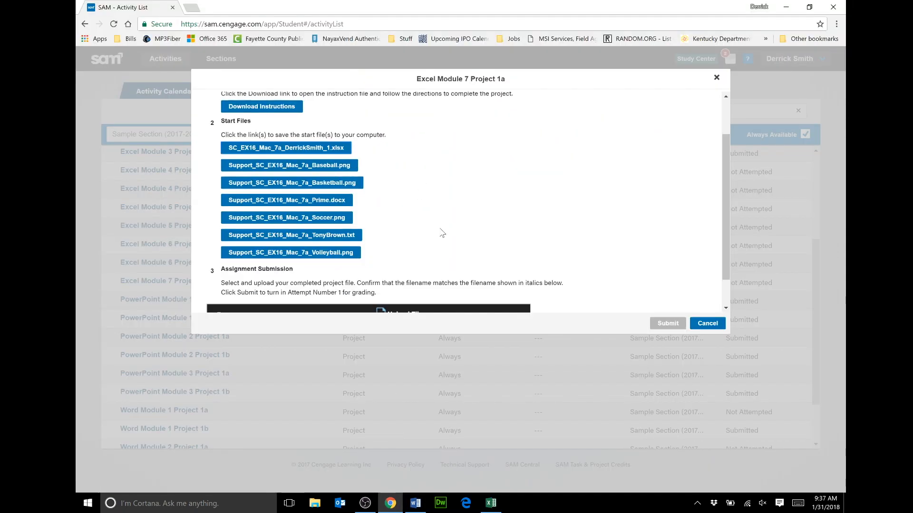
scroll(433, 186, down, 1)
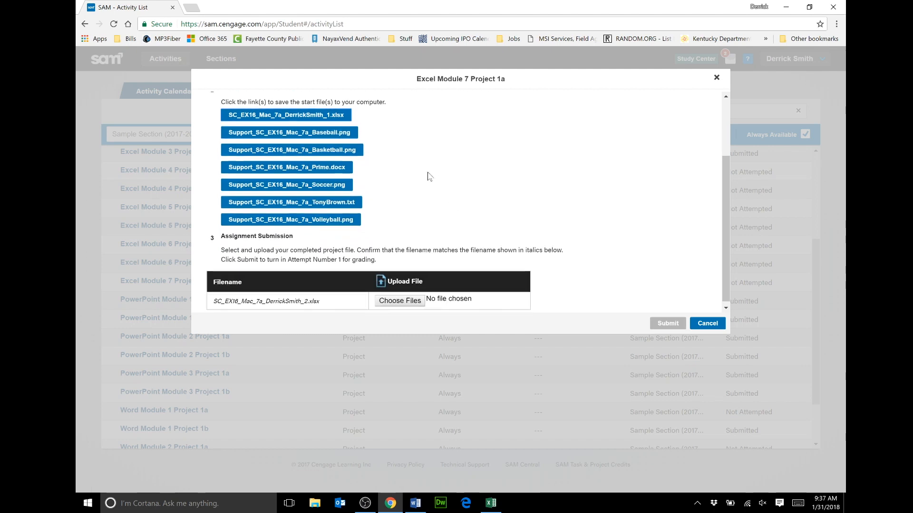
click(312, 133)
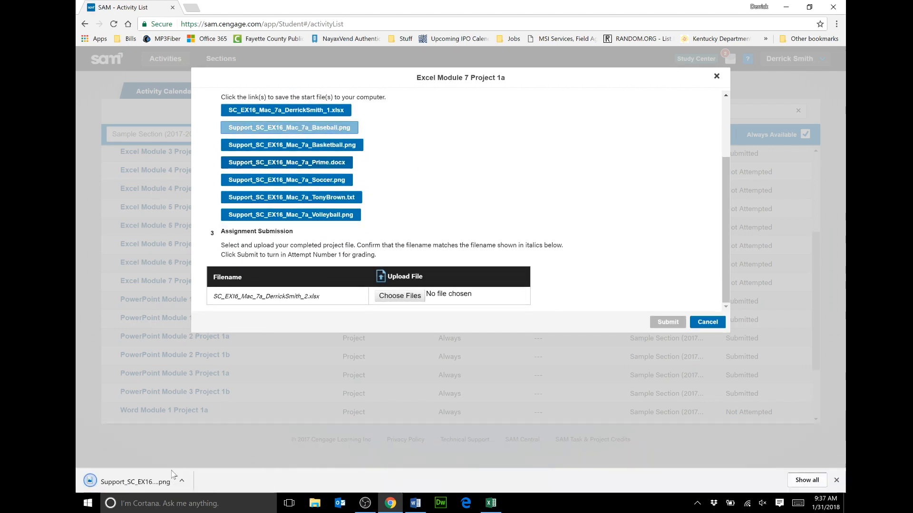
click(182, 483)
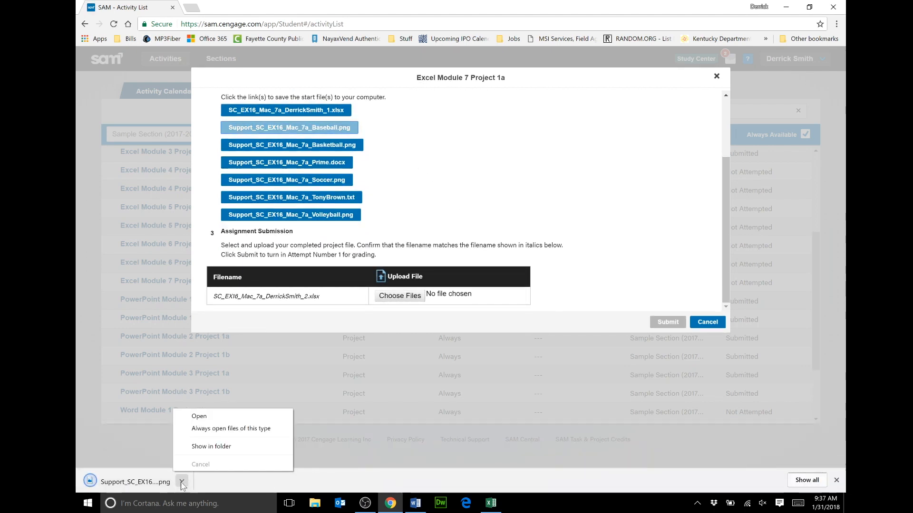
click(214, 451)
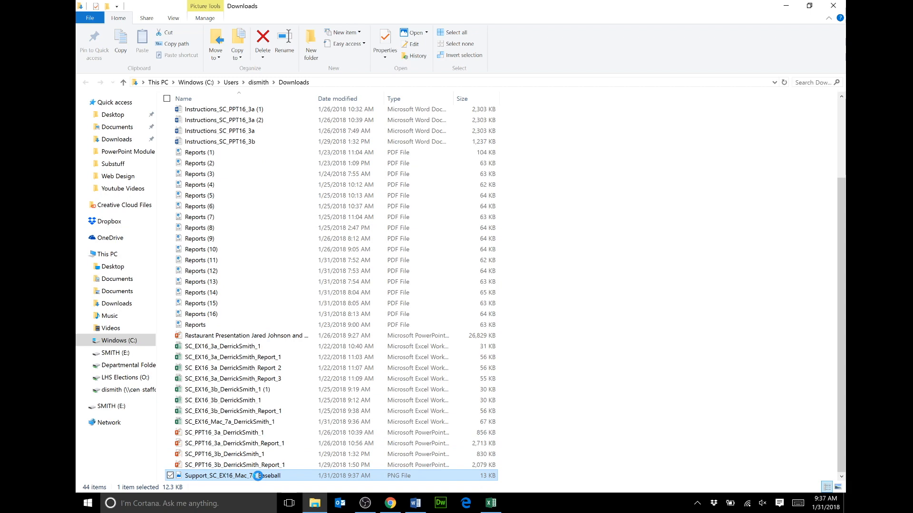
Move the Baseball image from Downloads to Office 2016 Projects > Excel 2016 > Excel 2016 Module 7 on the E: drive
right_click(259, 480)
click(200, 415)
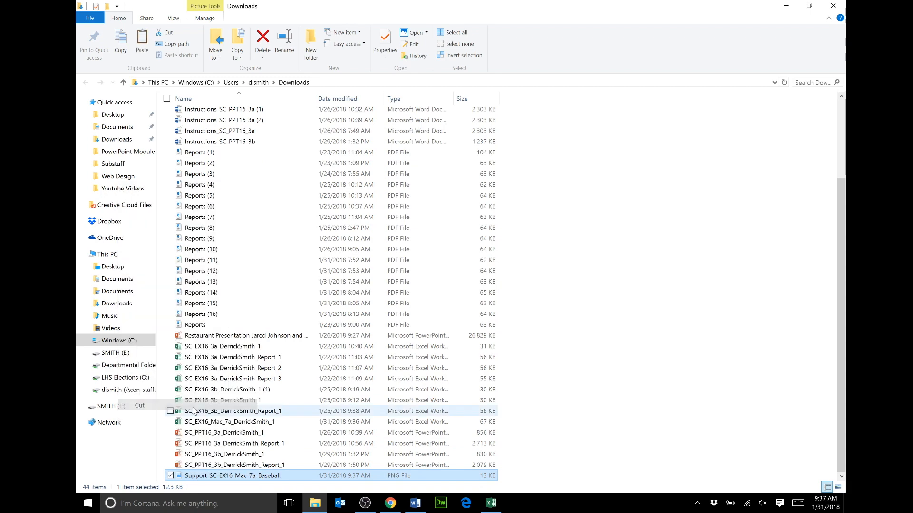
click(107, 406)
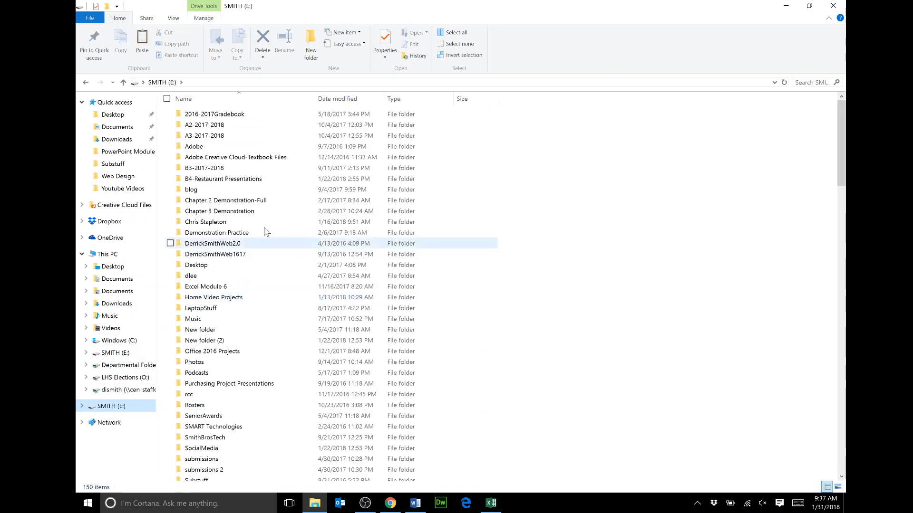
click(267, 354)
double_click(267, 354)
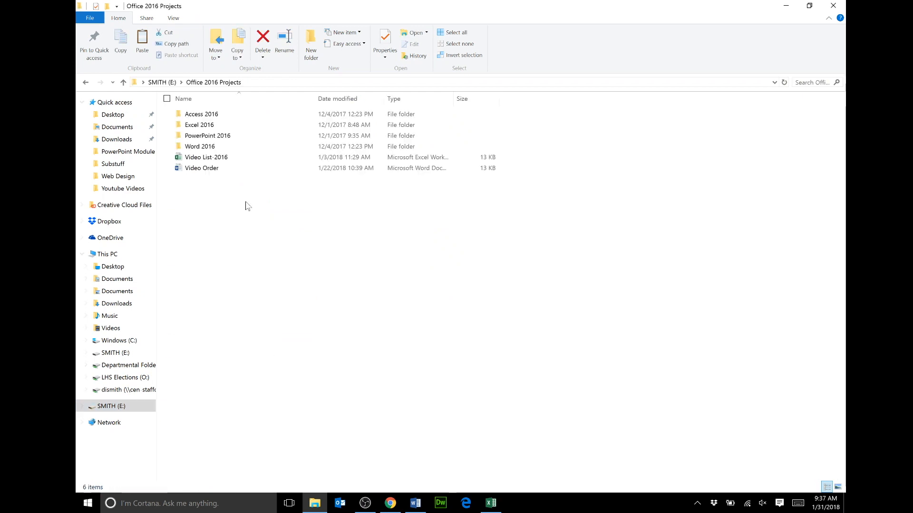
double_click(246, 126)
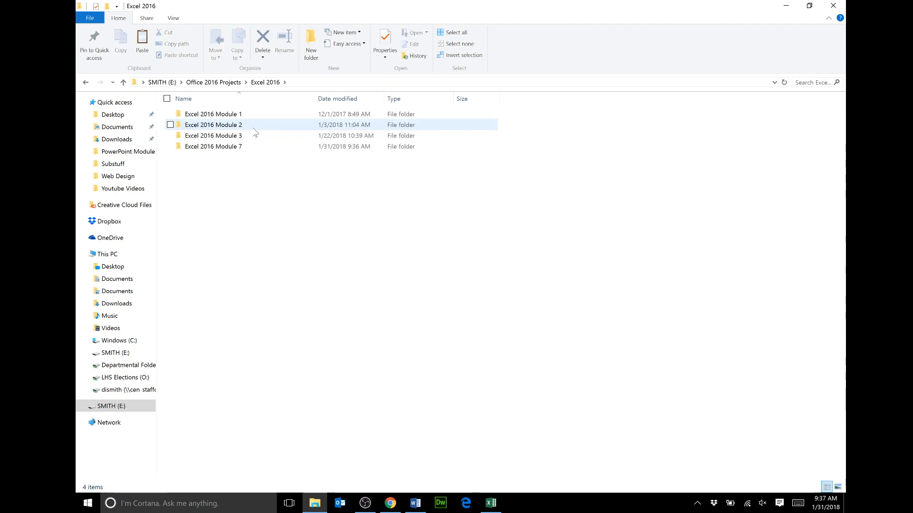
double_click(260, 148)
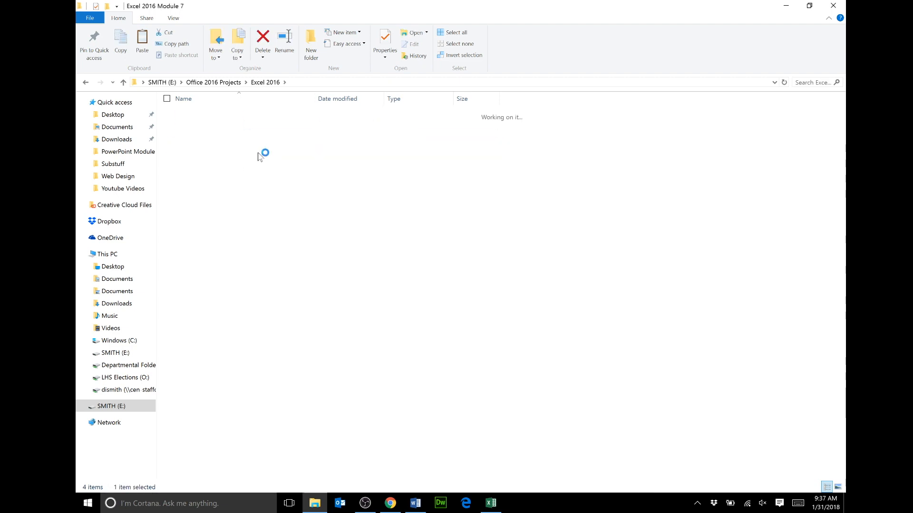
right_click(306, 188)
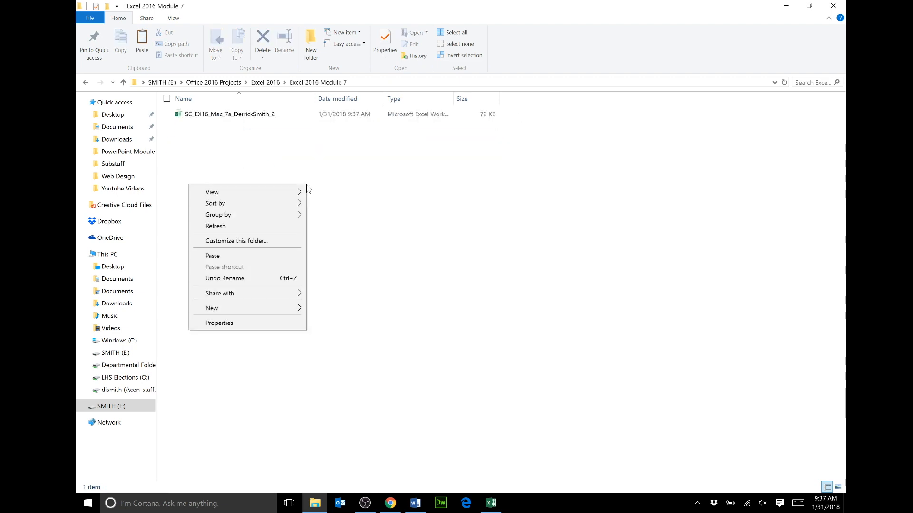
click(259, 253)
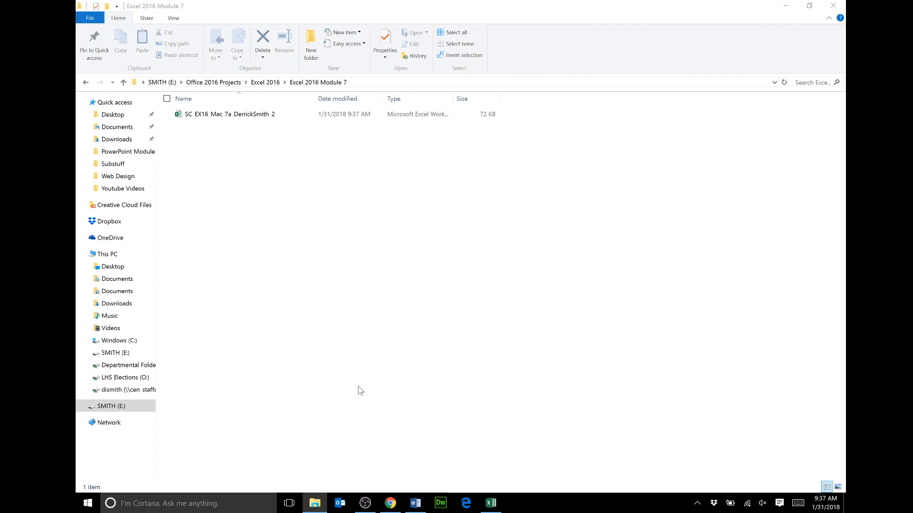
Switch to Chrome, download Support_SC_EX16_Mac_7a_Basketball.png from the start files, and show it in its download folder
click(385, 505)
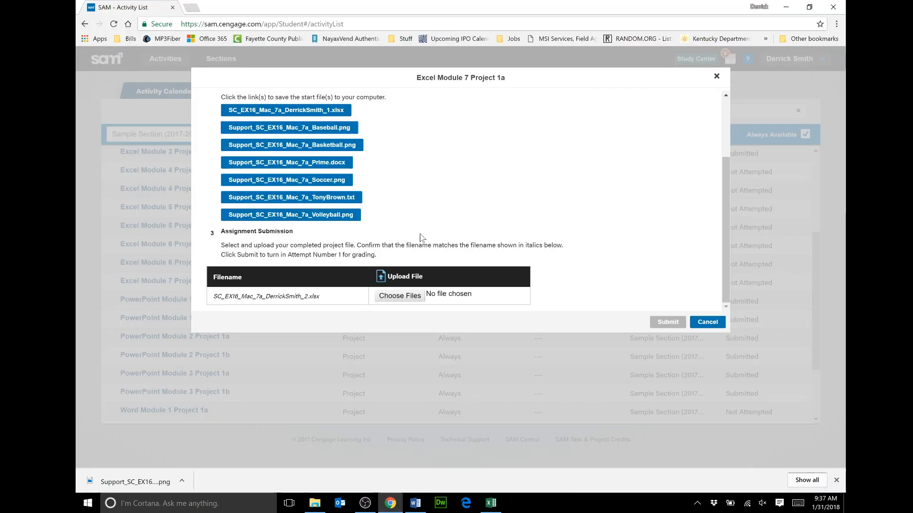
click(349, 145)
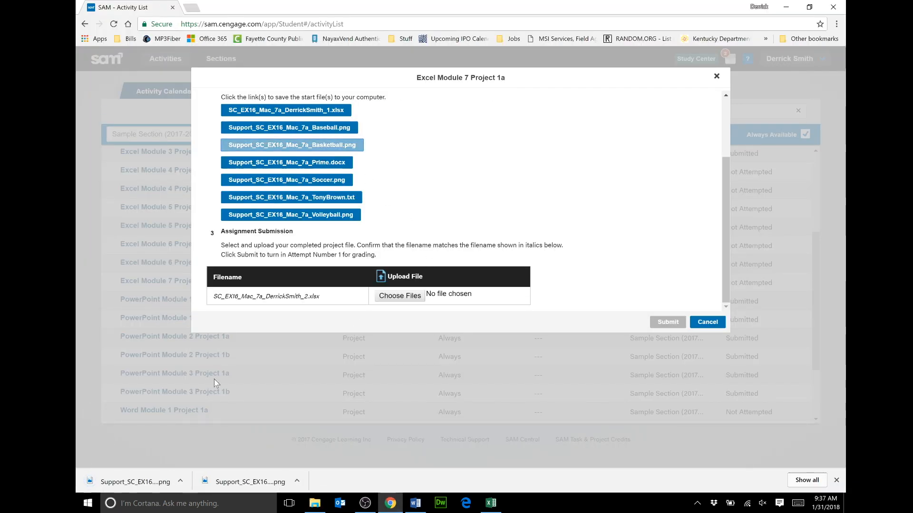
click(181, 484)
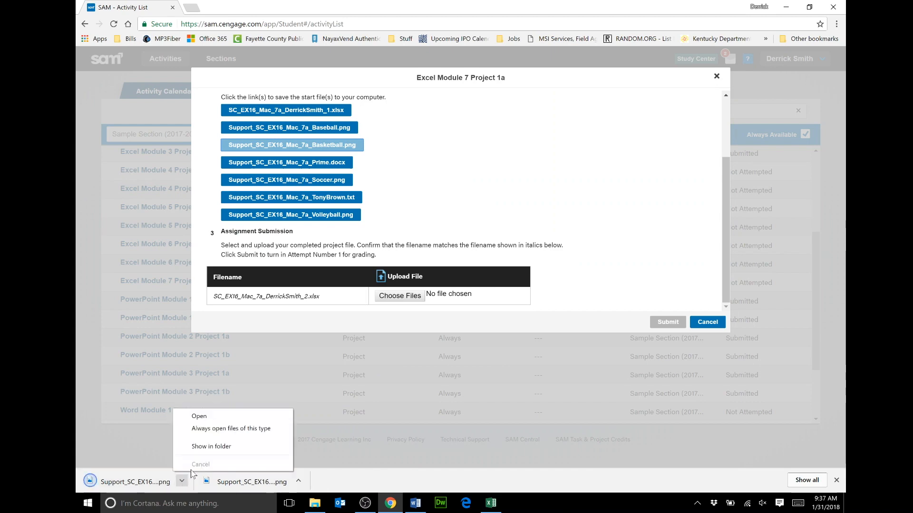
click(214, 447)
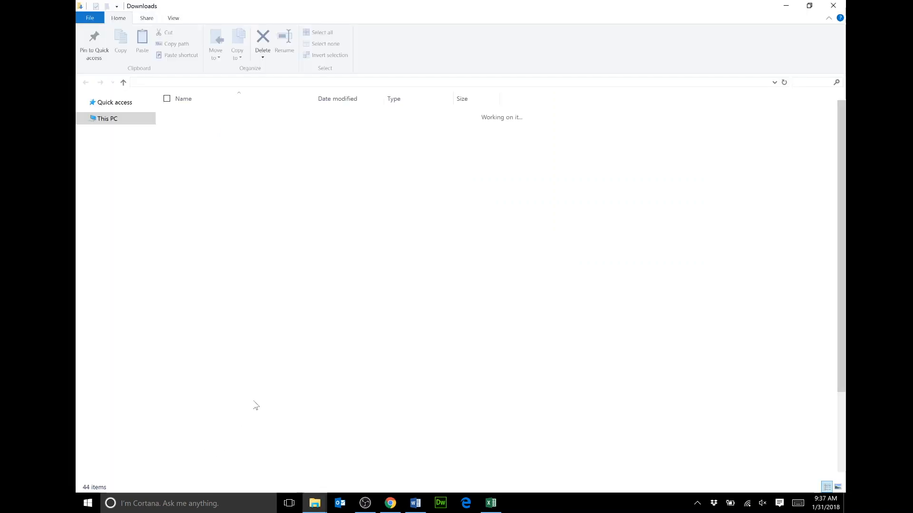
Move the Basketball image from Downloads to Office 2016 Projects > Excel 2016 > Excel 2016 Module 7 on the E: drive
right_click(227, 477)
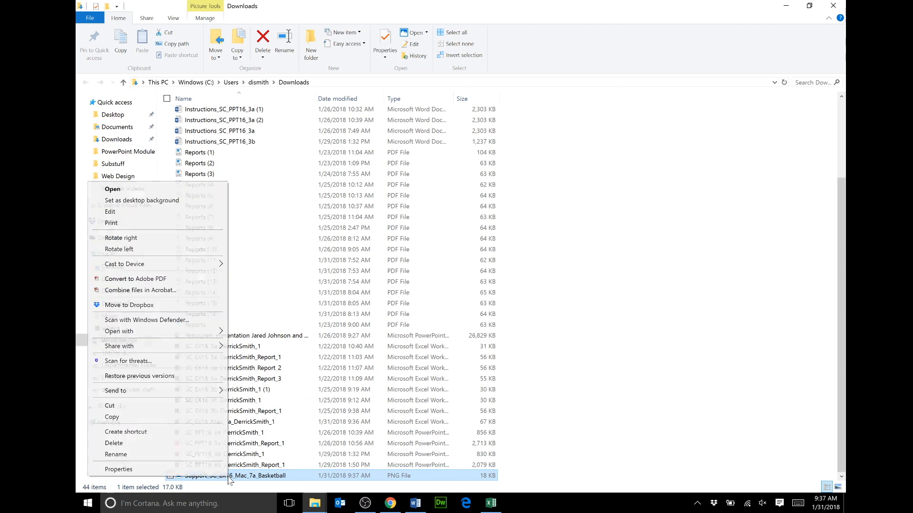
click(165, 407)
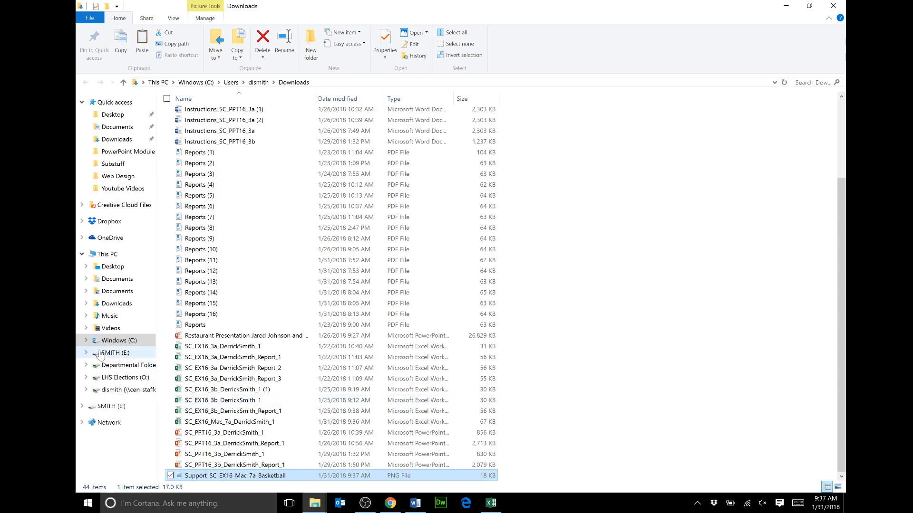
click(116, 353)
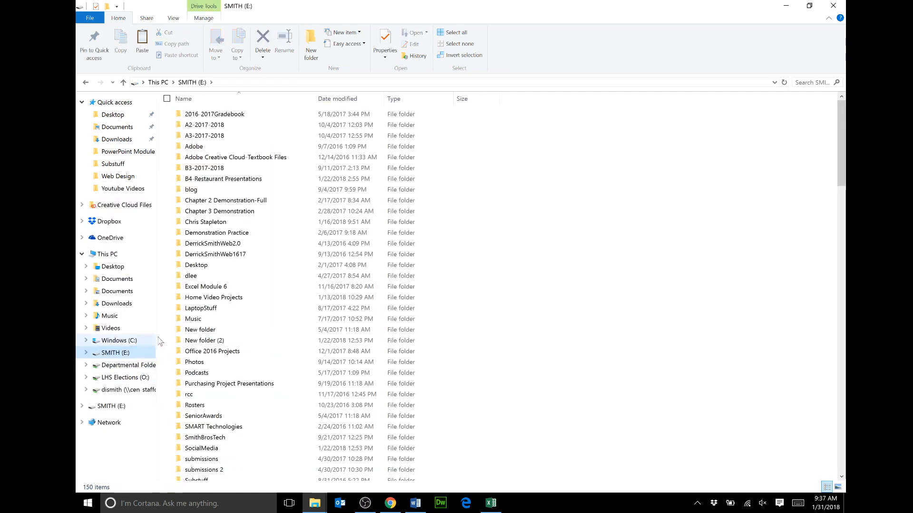
click(239, 351)
double_click(240, 352)
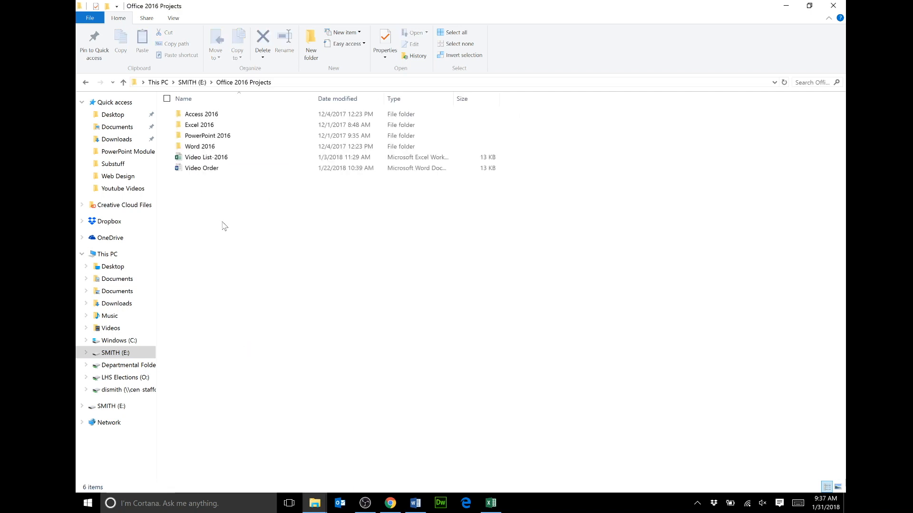
double_click(249, 126)
double_click(241, 147)
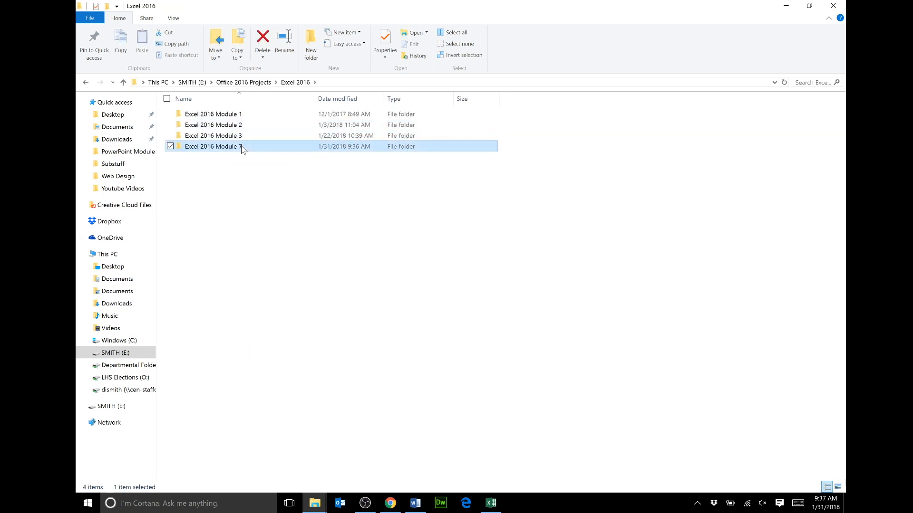
right_click(255, 191)
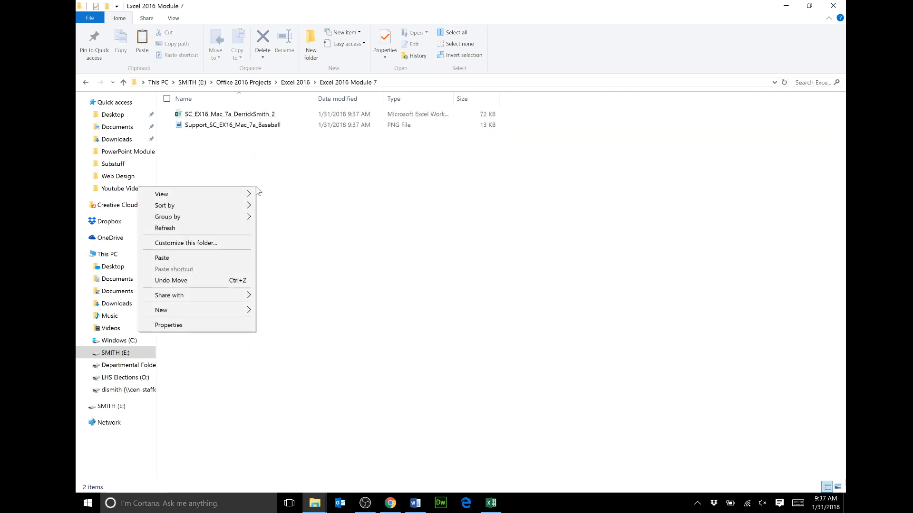
click(229, 256)
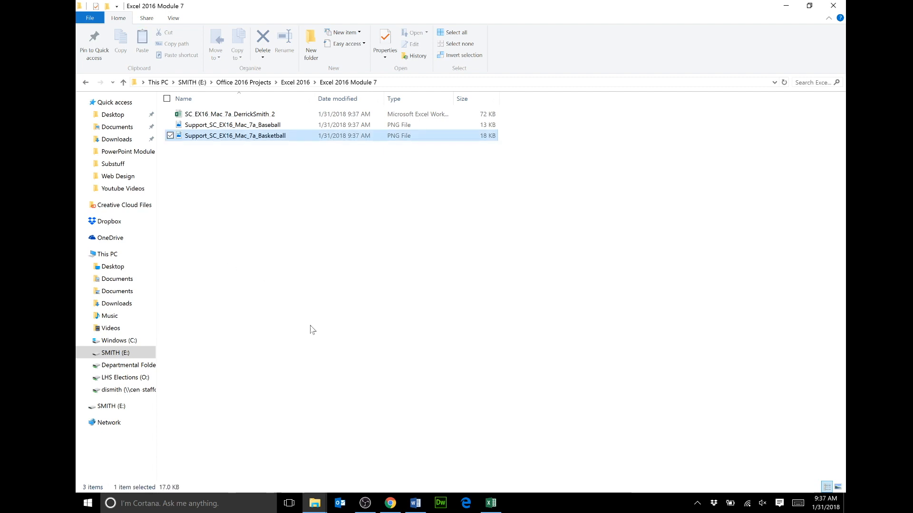
Return to Chrome, download Support_SC_EX16_Mac_7a_Prime.docx, and open it in Word with editing enabled
mouse_move(391, 507)
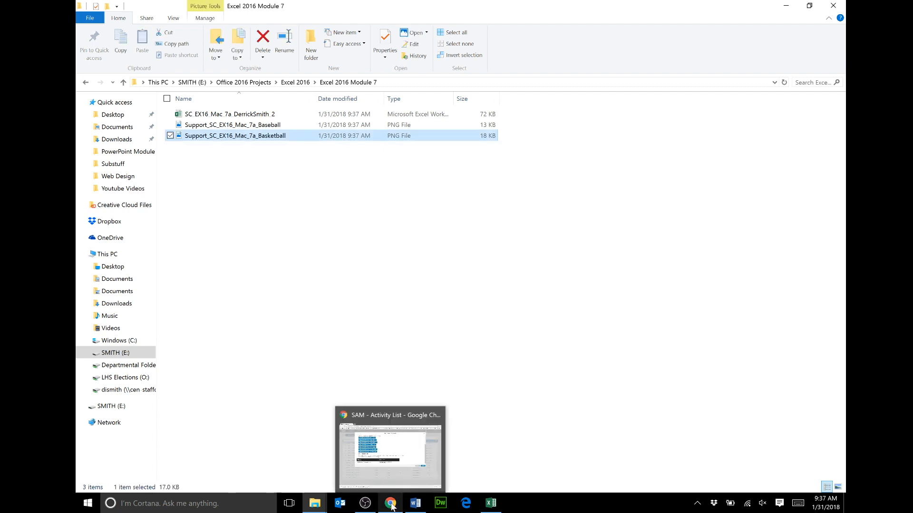
click(391, 507)
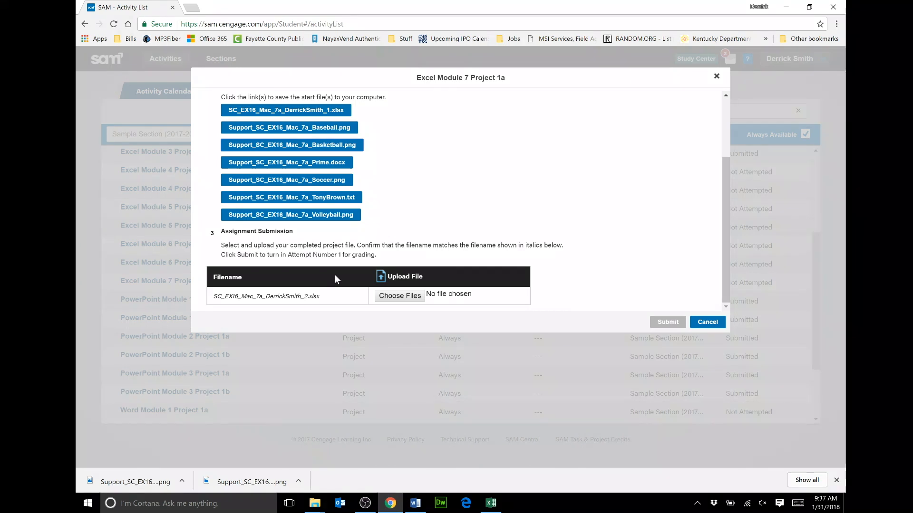
click(332, 166)
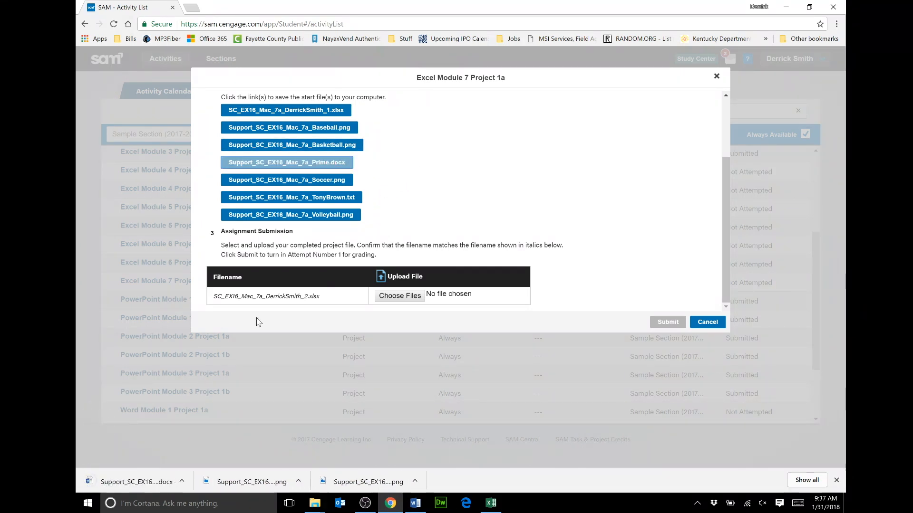
click(148, 473)
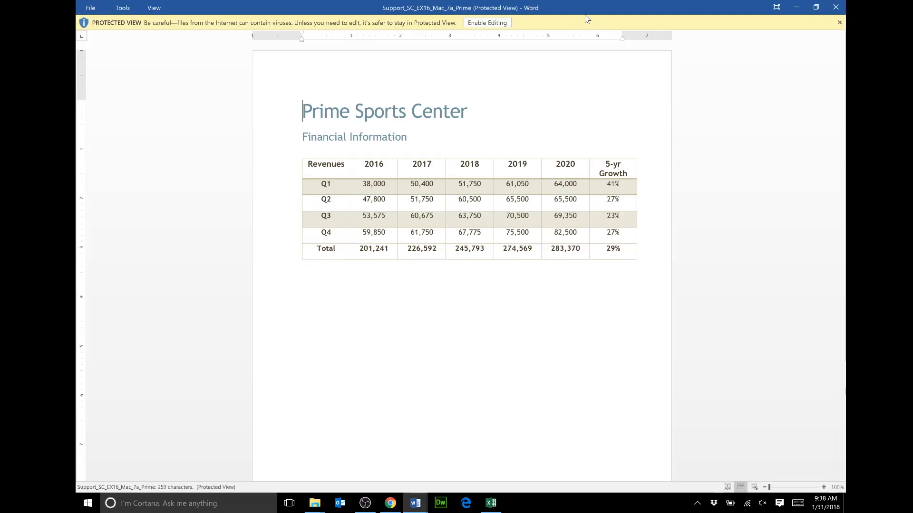
click(481, 21)
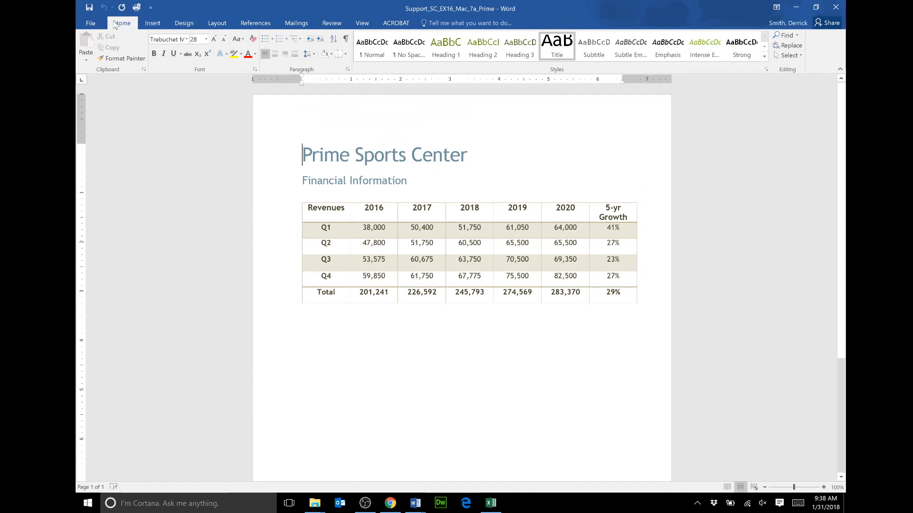
Start saving a copy of the Prime document and choose the E: drive as the location
click(93, 23)
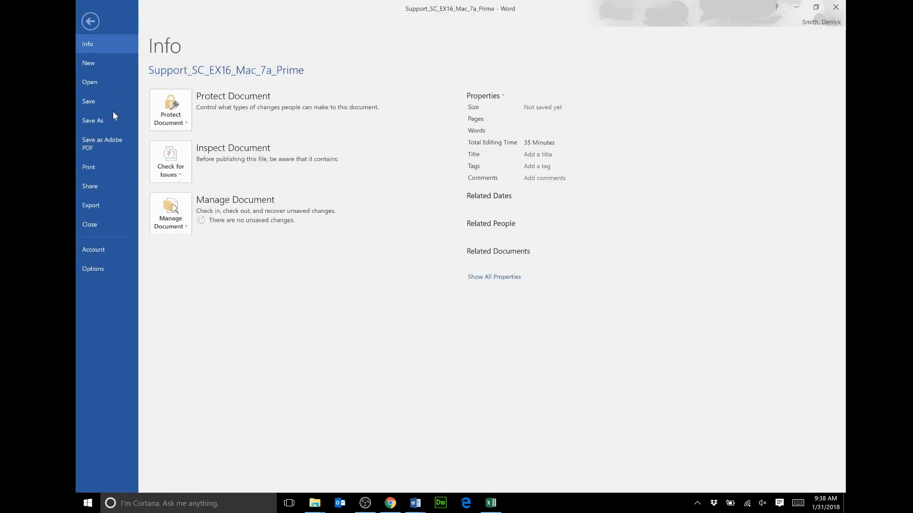
click(103, 119)
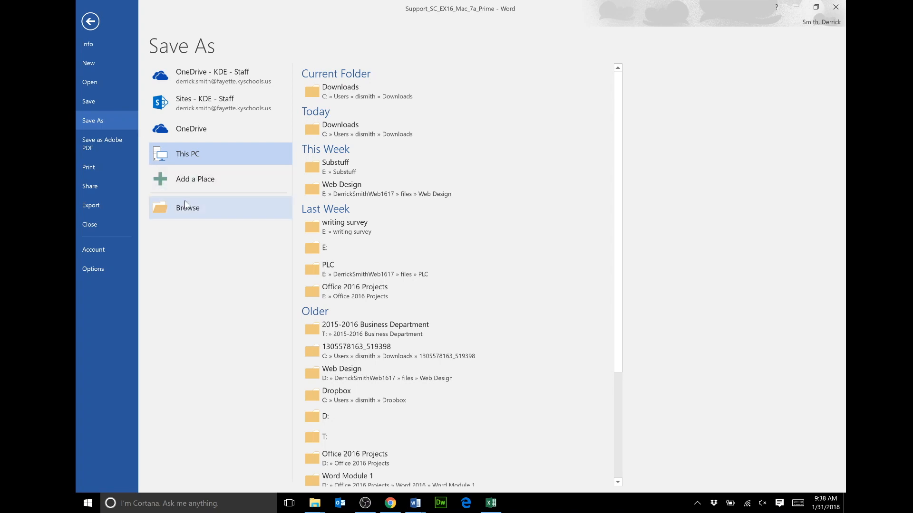
click(193, 215)
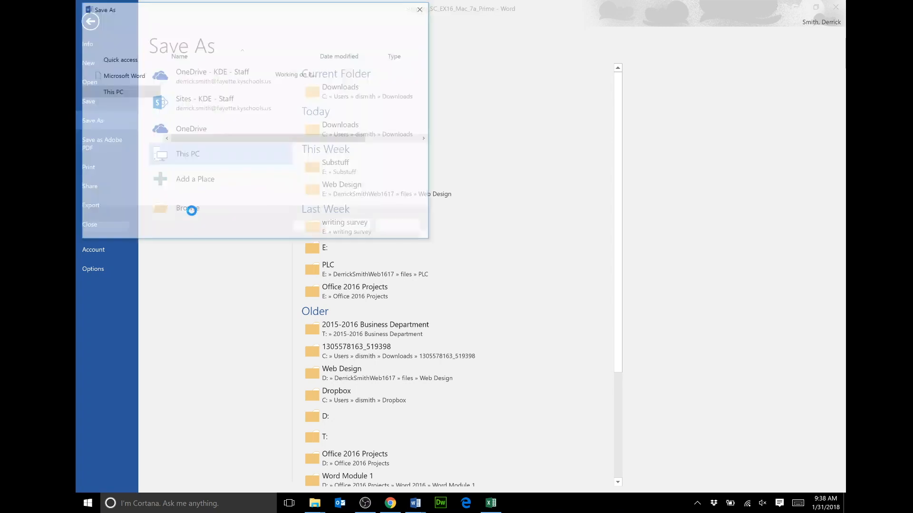
drag(153, 101, 153, 114)
click(126, 105)
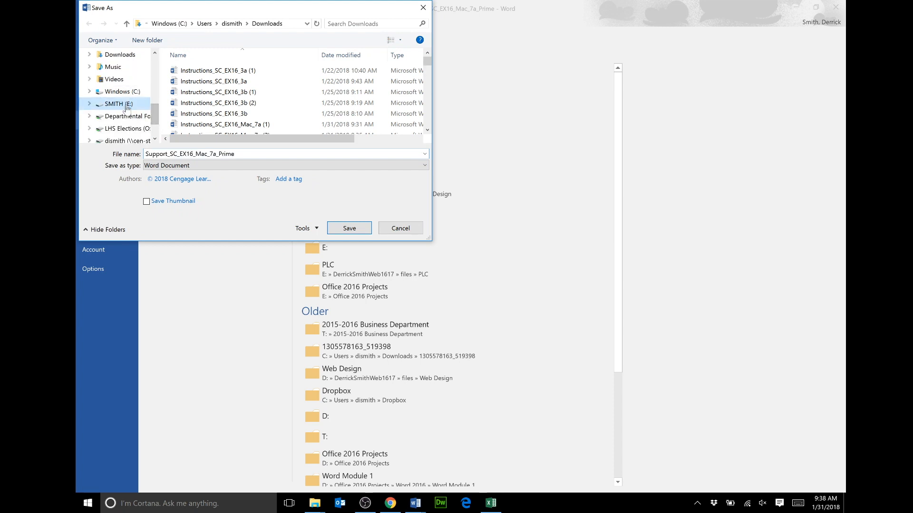
Save the Prime document in Office 2016 Projects > Excel 2016 > Excel 2016 Module 7 and close it
click(240, 93)
scroll(241, 94, down, 3)
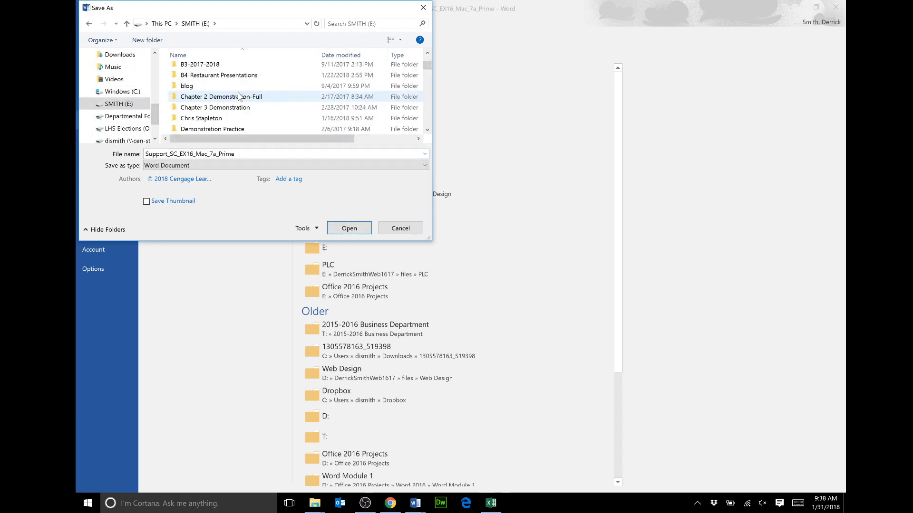
scroll(249, 90, down, 3)
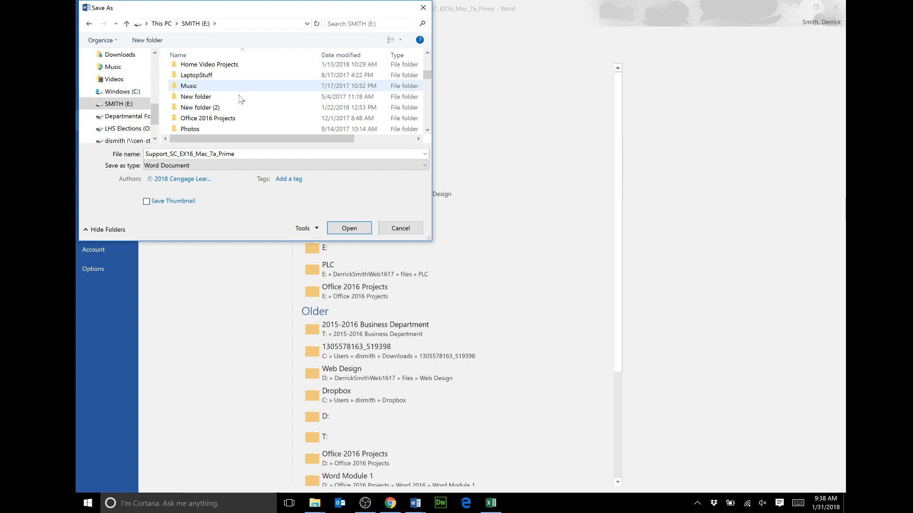
click(232, 118)
double_click(232, 118)
click(247, 83)
double_click(246, 83)
click(243, 104)
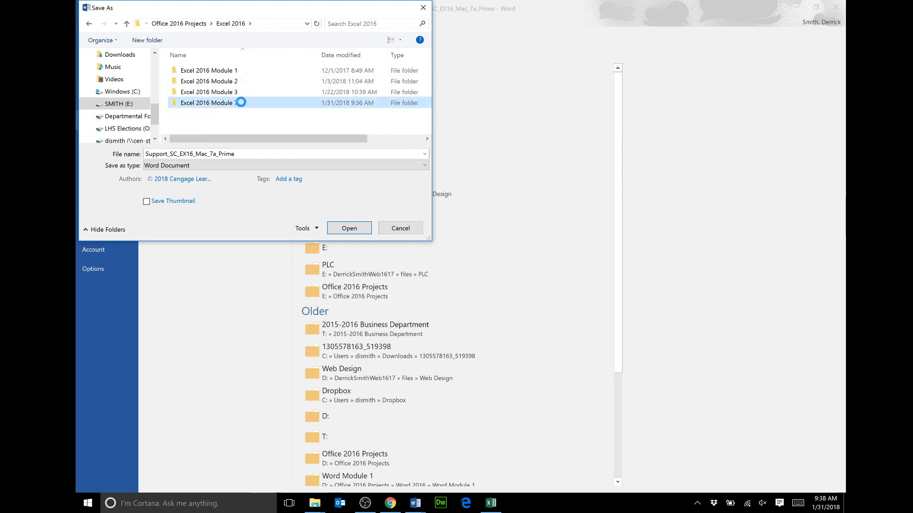
double_click(243, 103)
click(346, 229)
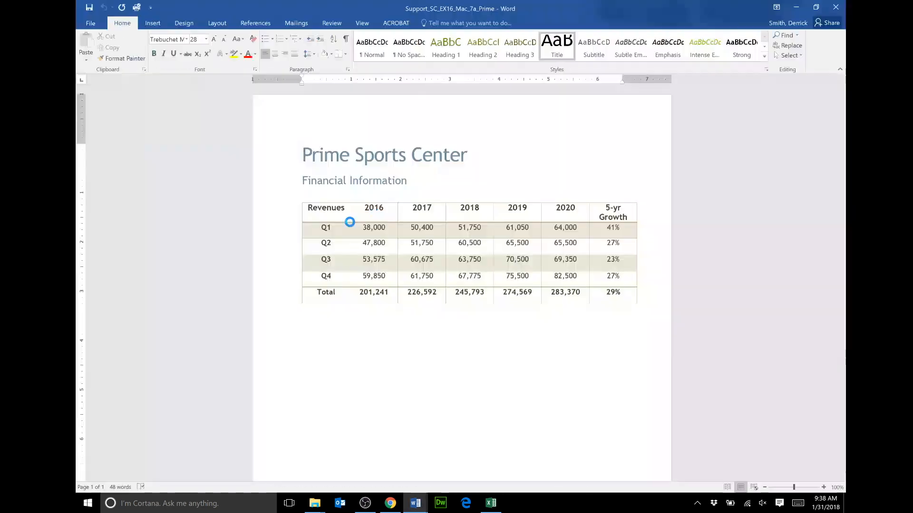
click(844, 5)
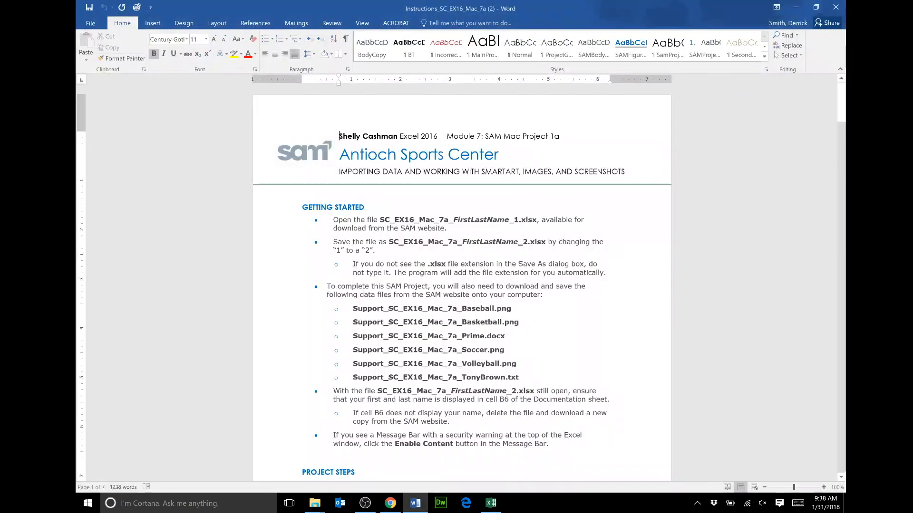
Switch to Chrome, download Support_SC_EX16_Mac_7a_Soccer.png from the start files, and show it in its download folder
click(390, 503)
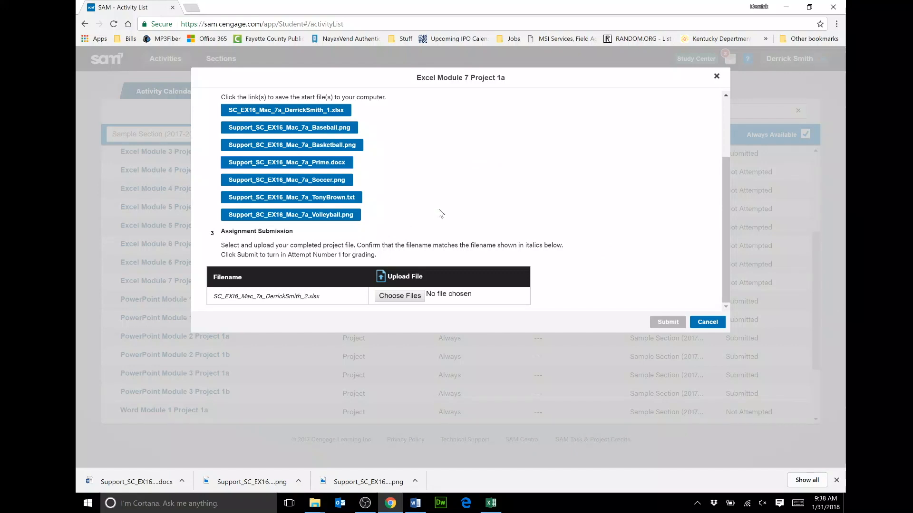
click(328, 180)
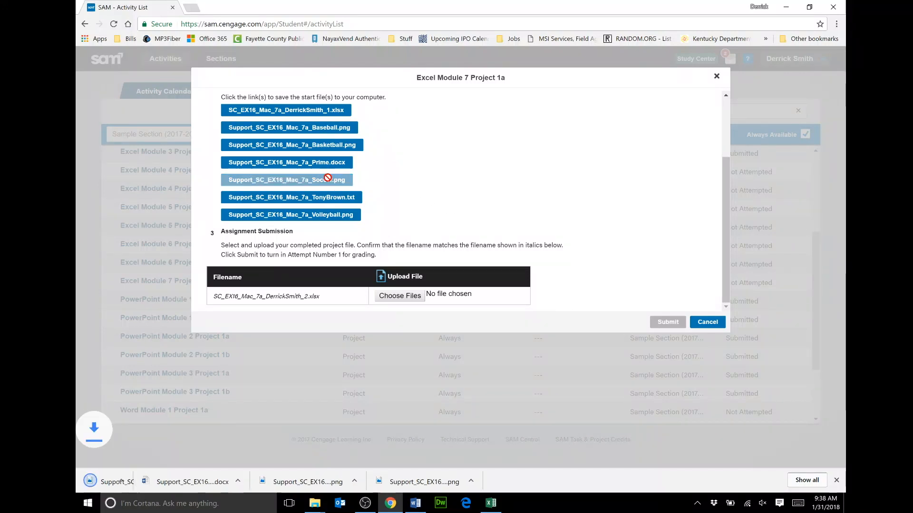
click(186, 483)
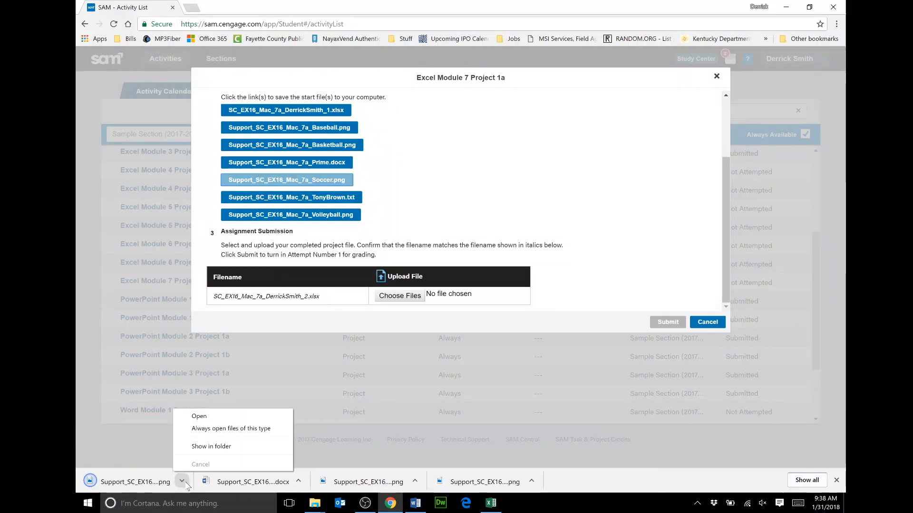
click(223, 447)
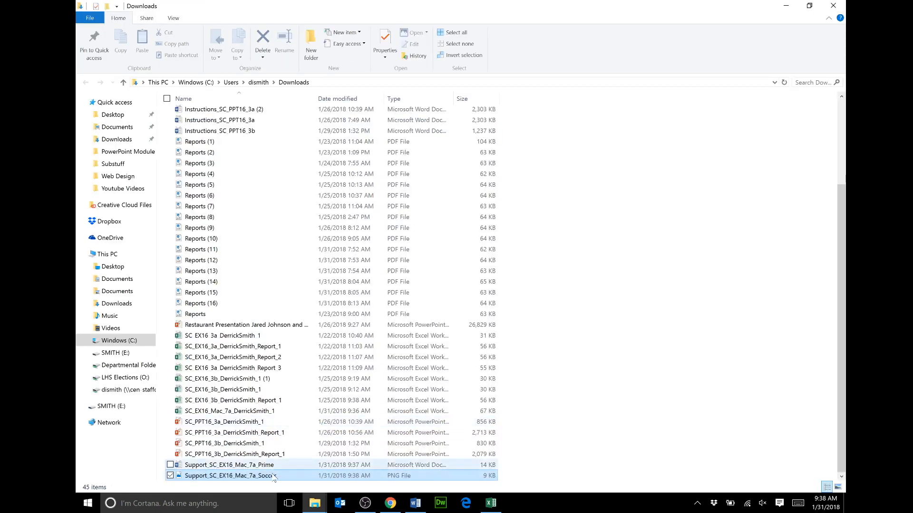
Move Support_SC_EX16_Mac_7a_Soccer.png from Downloads to Office 2016 Projects > Excel 2016 > Excel 2016 Module 7 on the E: drive
right_click(268, 477)
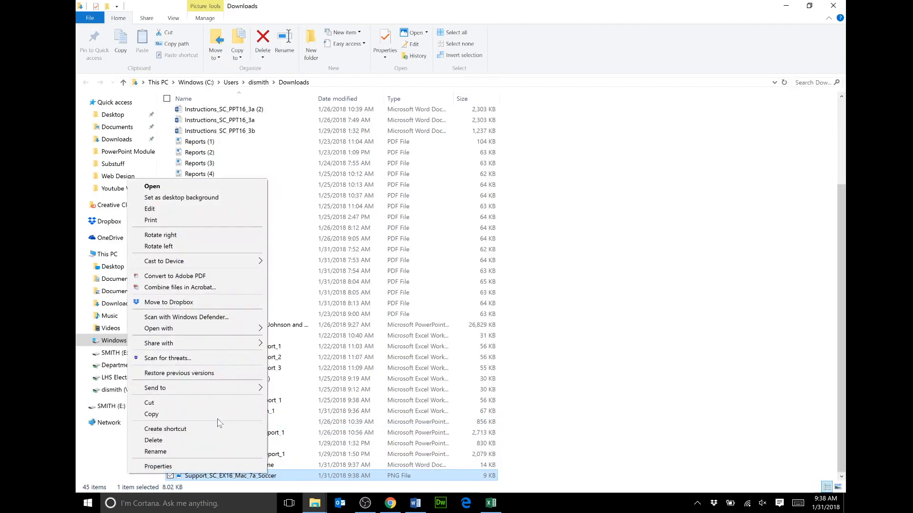
click(136, 403)
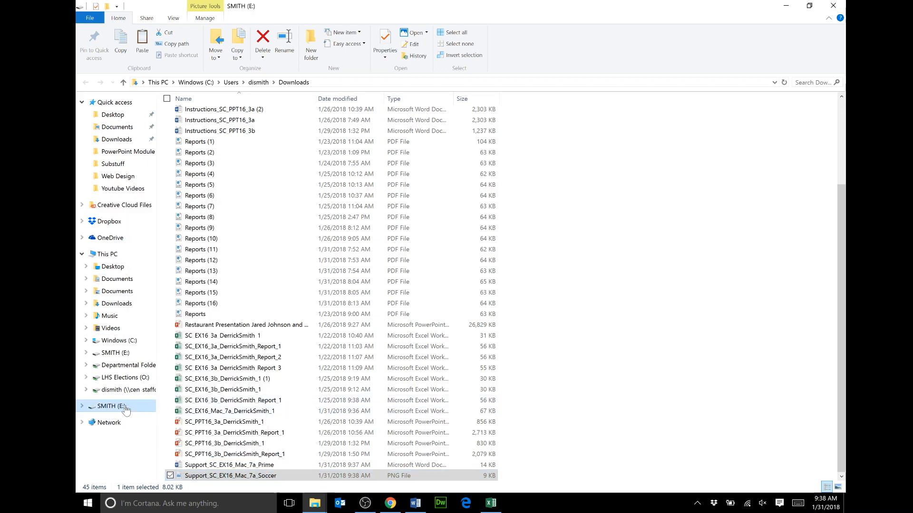
click(125, 408)
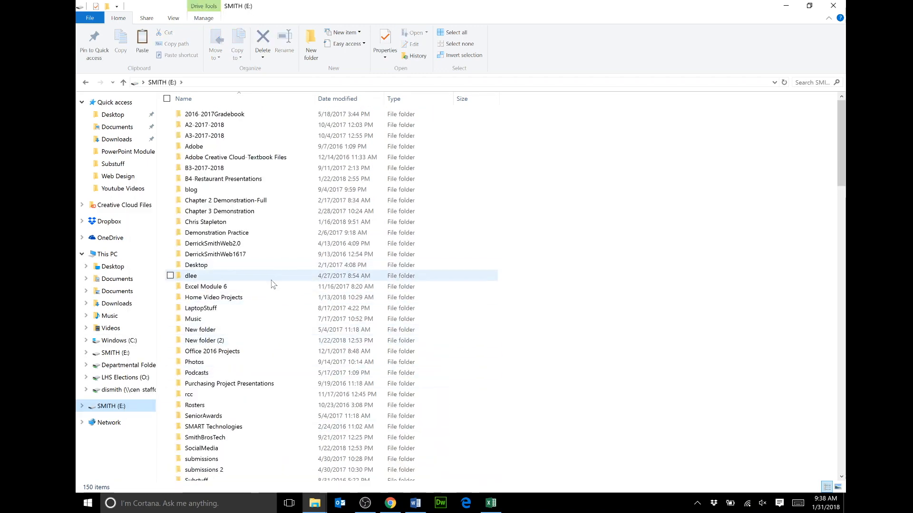
click(261, 352)
double_click(261, 352)
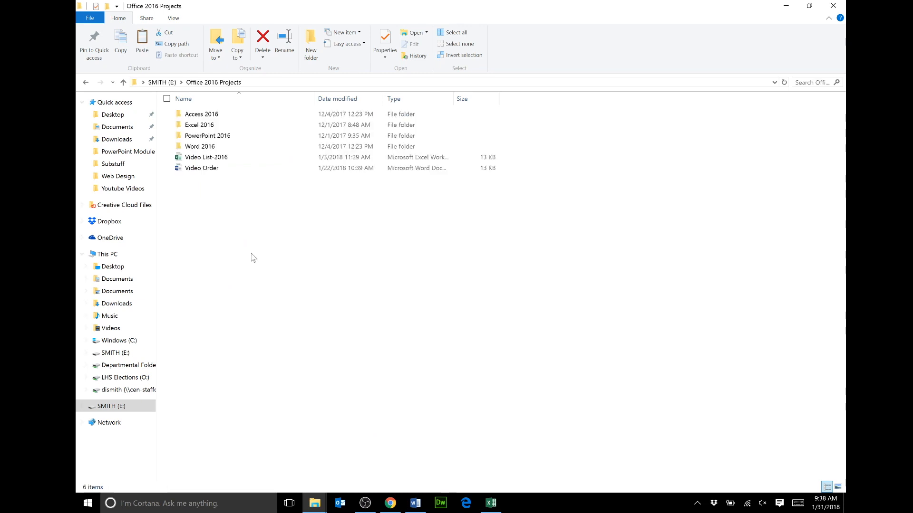
double_click(259, 123)
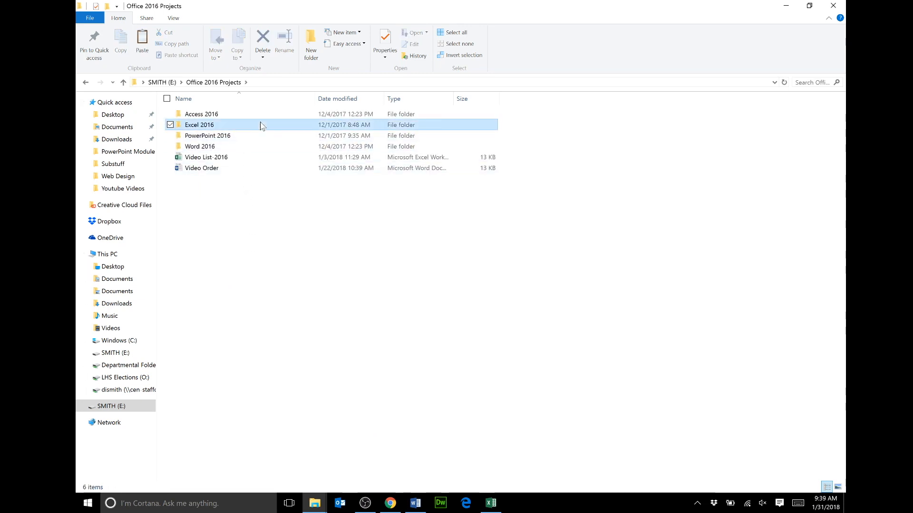
click(255, 148)
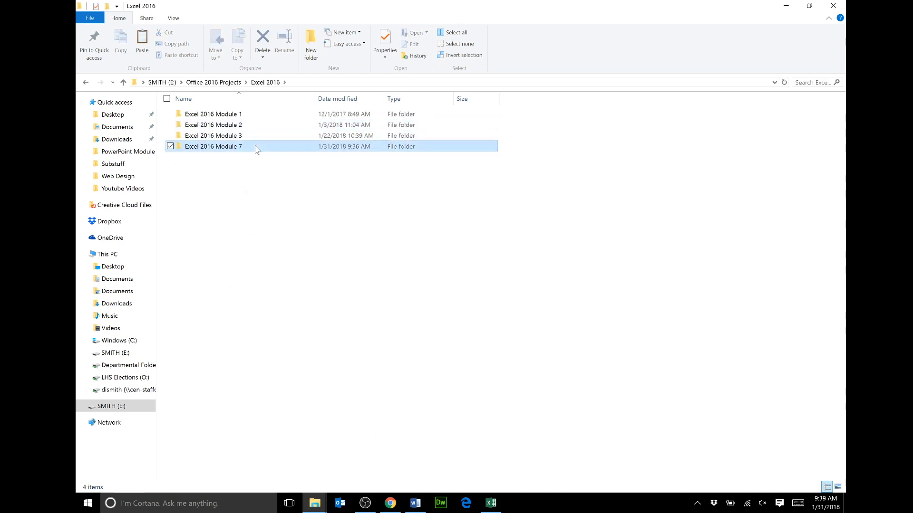
double_click(255, 148)
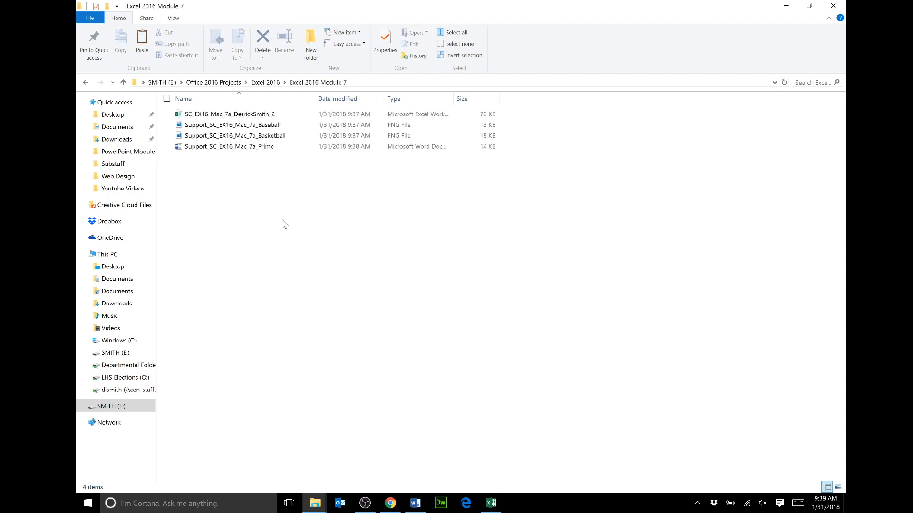
right_click(284, 222)
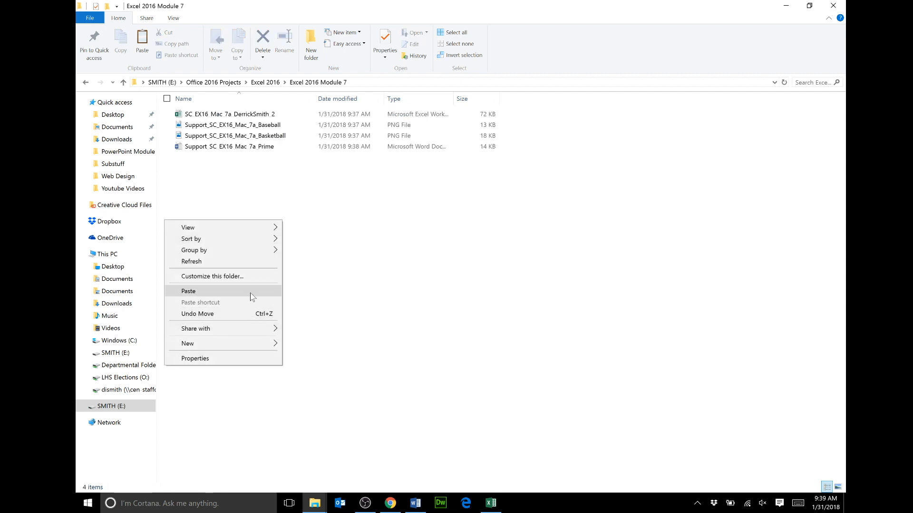
click(189, 291)
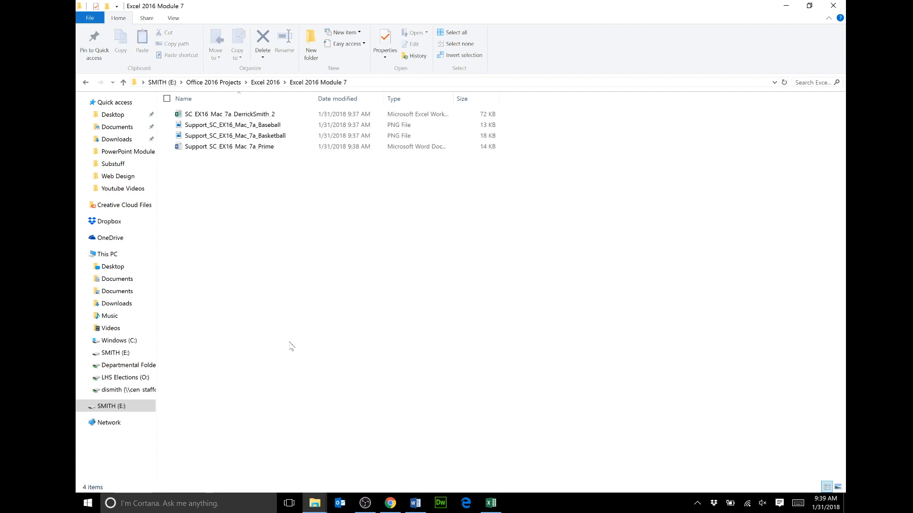
Switch to Chrome, download the .txt support file from the start files, and open it in Notepad
click(390, 505)
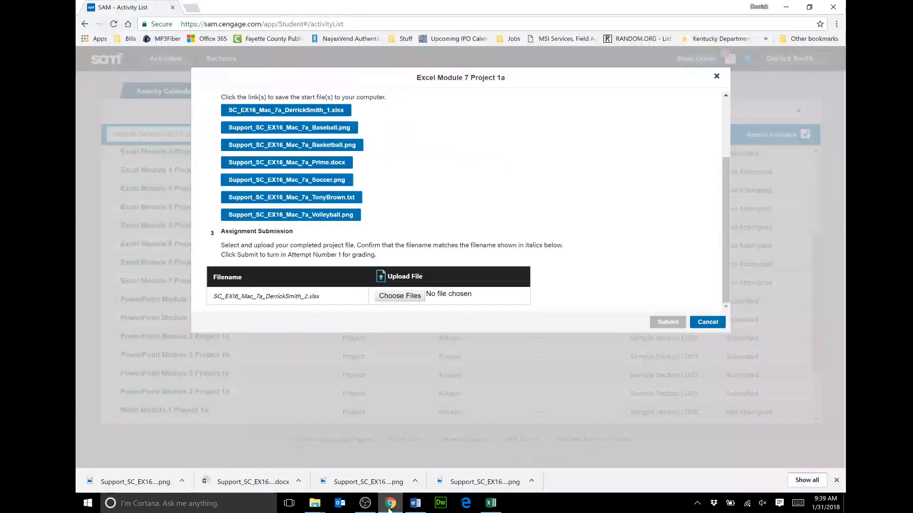
click(325, 203)
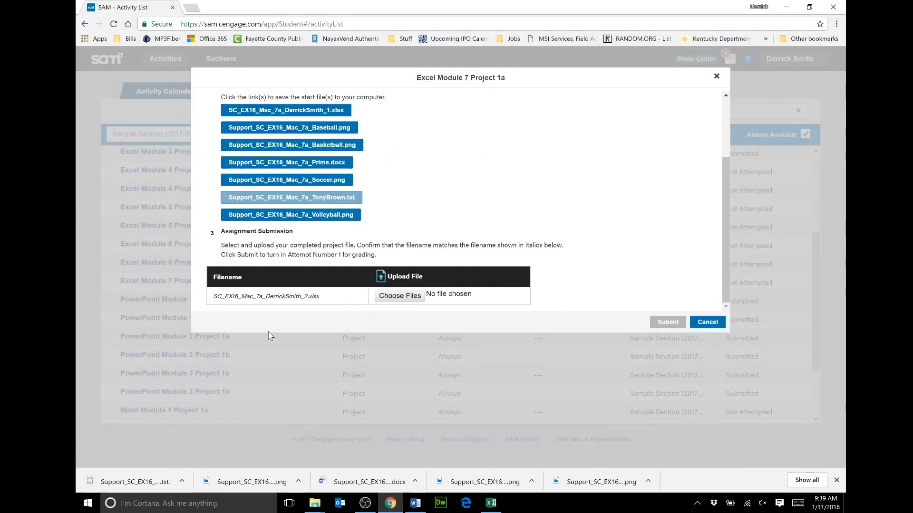
click(152, 485)
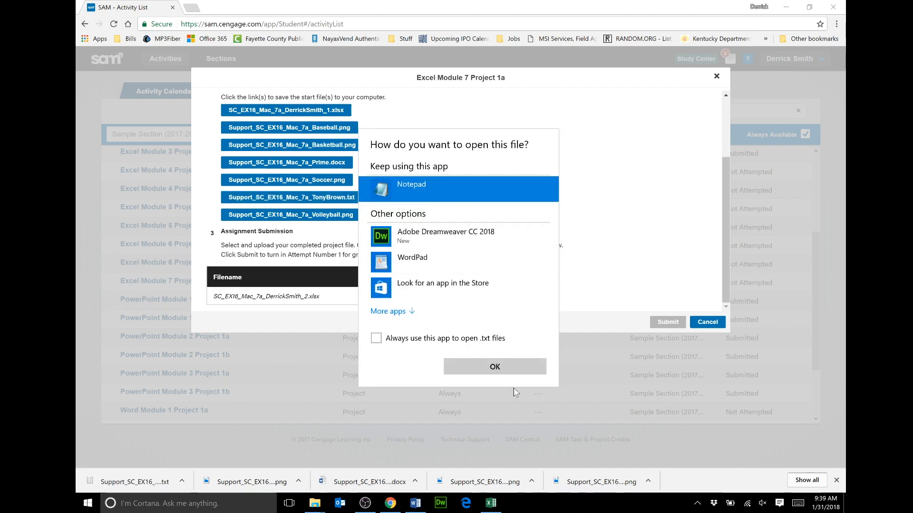
click(505, 366)
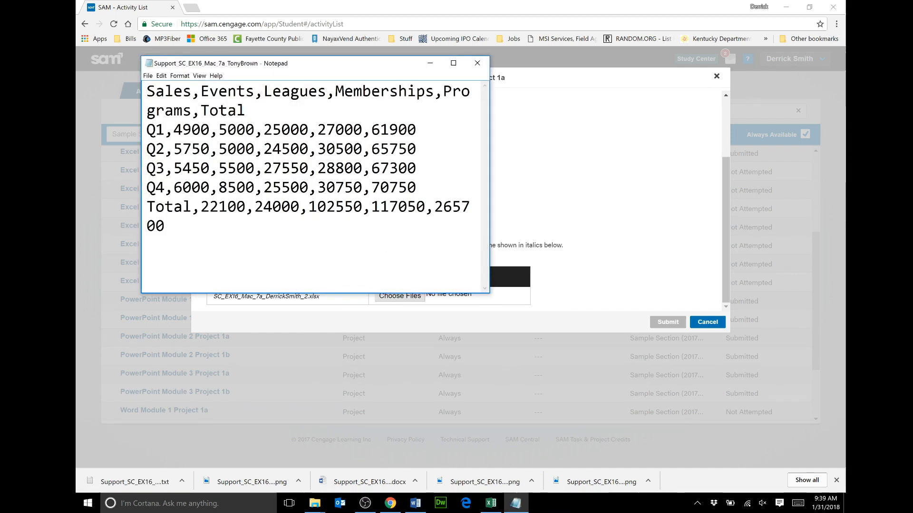
Save a copy of the text file in E: > Office 2016 Projects > Excel 2016 > Excel 2016 Module 7, and close Notepad
click(148, 76)
click(122, 117)
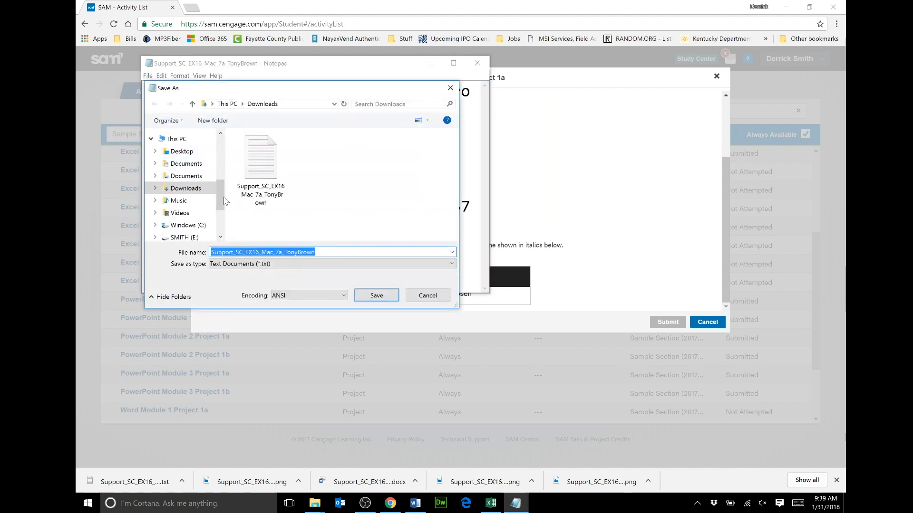
drag(224, 208, 224, 224)
click(197, 226)
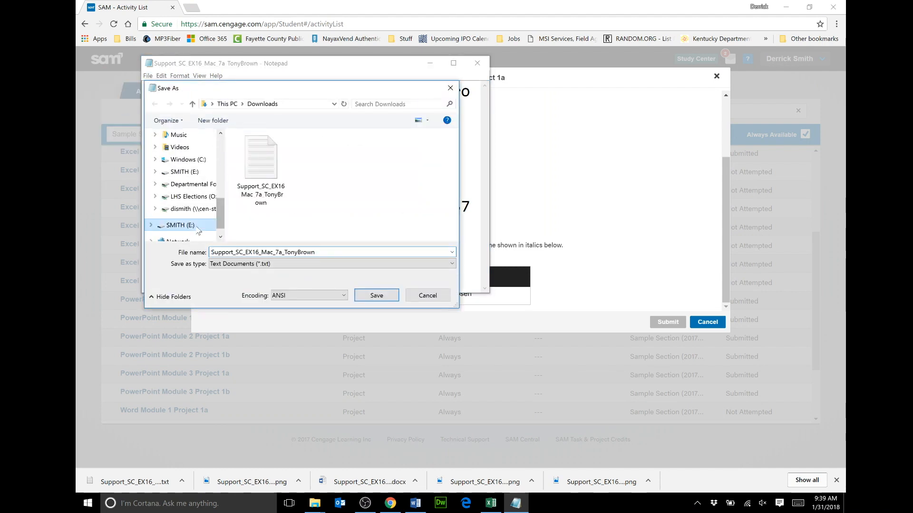
click(265, 204)
scroll(285, 190, down, 4)
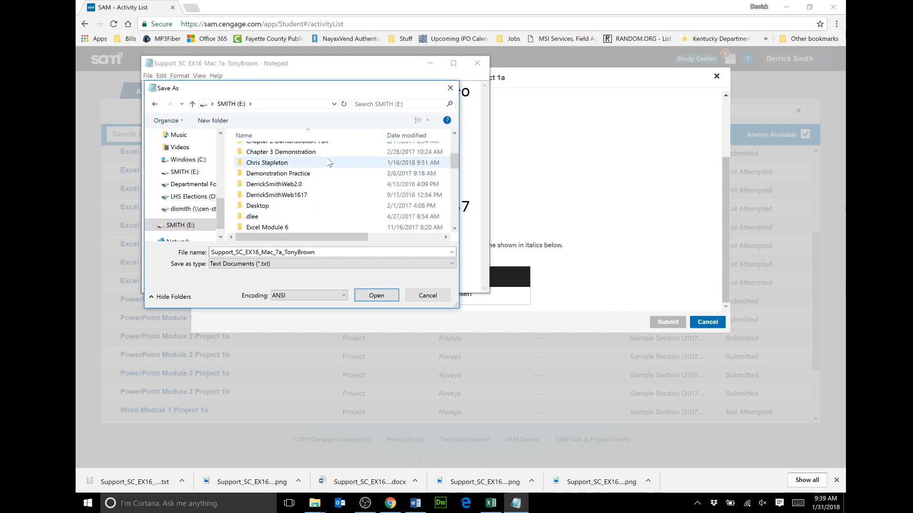
scroll(330, 163, down, 2)
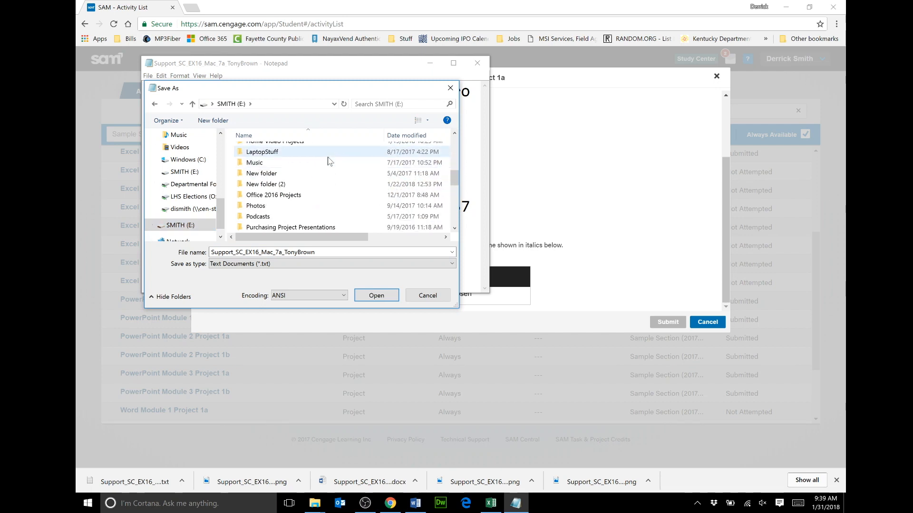
double_click(297, 196)
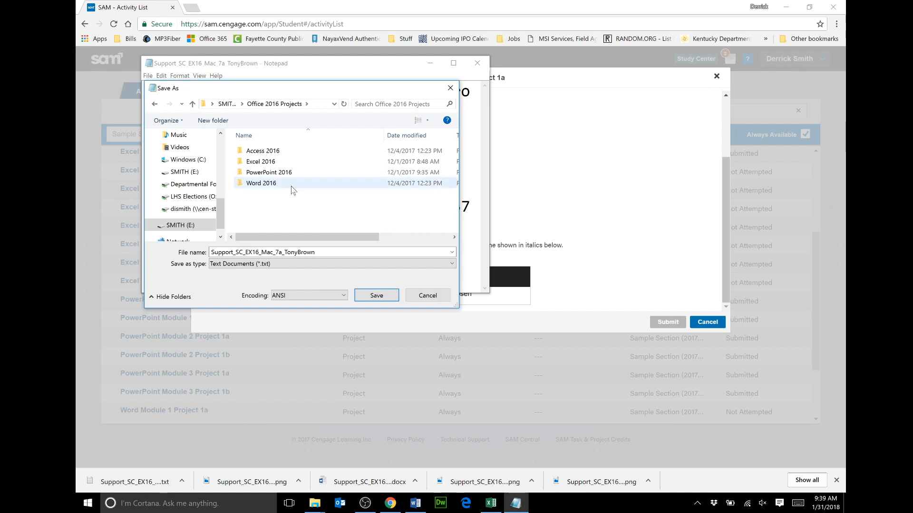
double_click(296, 163)
double_click(301, 185)
click(379, 299)
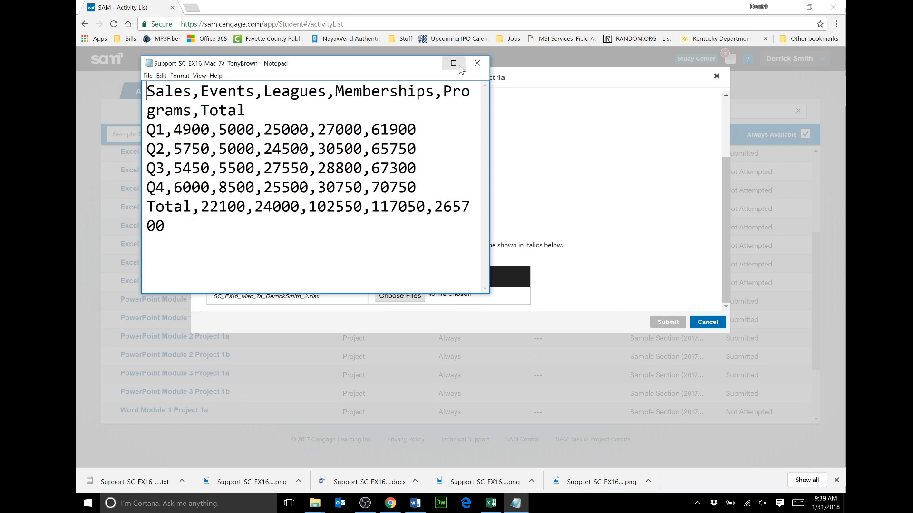
click(477, 62)
Download Support_SC_EX16_Mac_7a_Volleyball.png from the start files and show it in its download folder
click(282, 217)
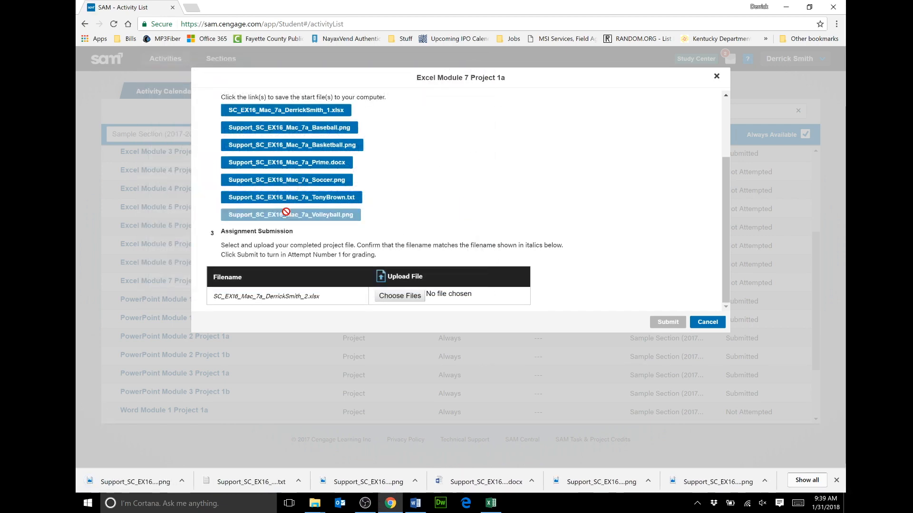
click(185, 483)
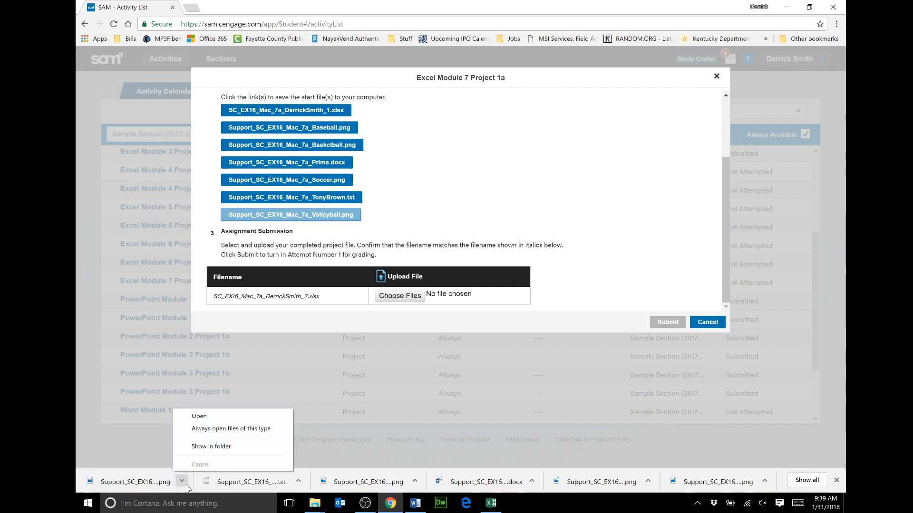
click(211, 446)
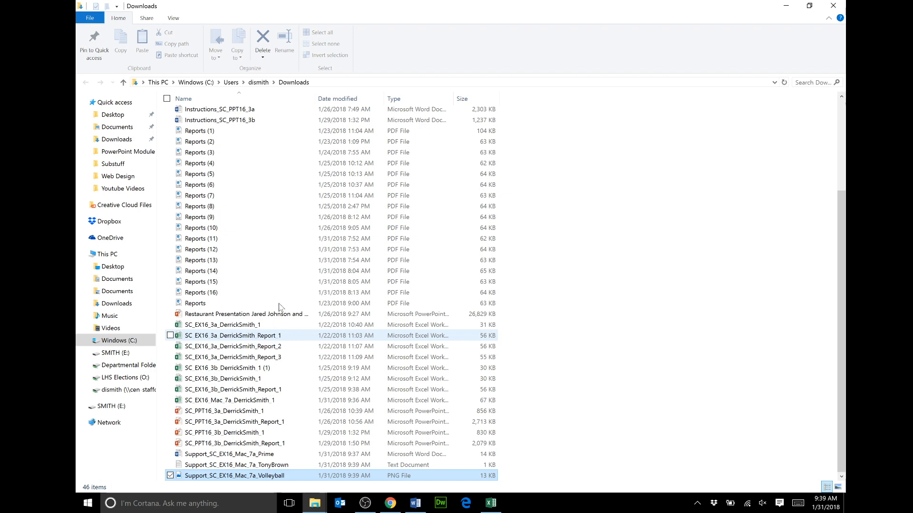
Move the Volleyball image to Office 2016 Projects > Excel 2016 > Excel 2016 Module 7 on the E: drive, and close all File Explorer windows
click(240, 477)
right_click(239, 479)
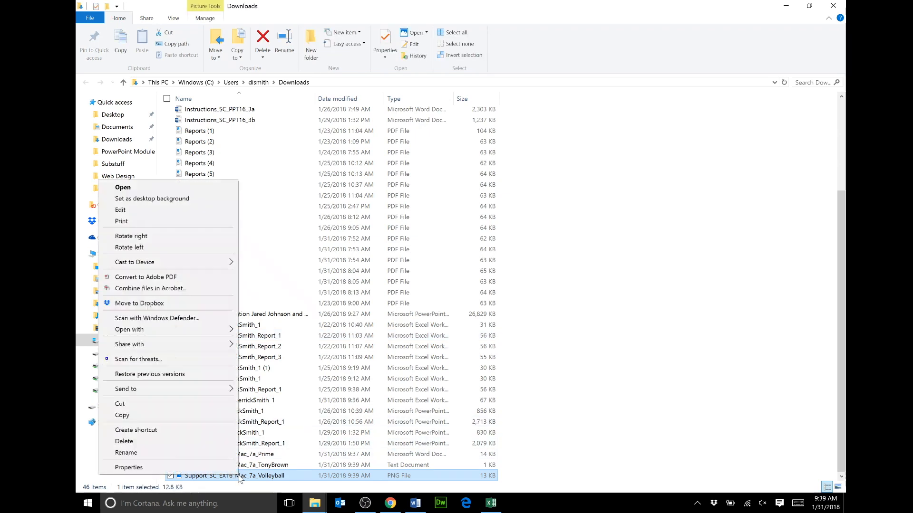
click(183, 406)
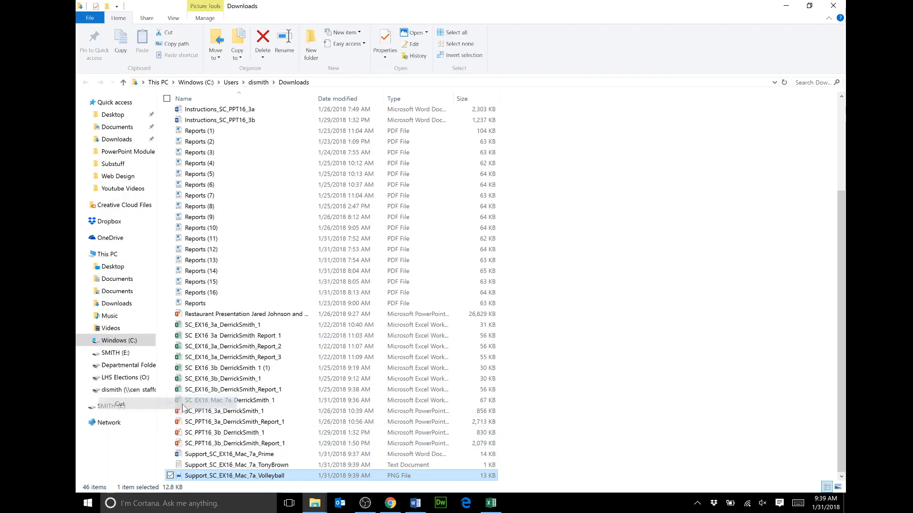
click(112, 407)
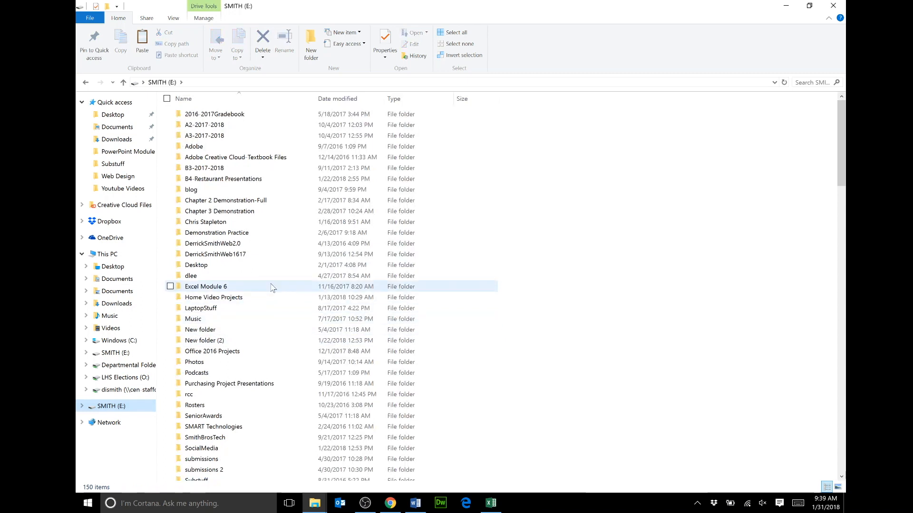
double_click(272, 351)
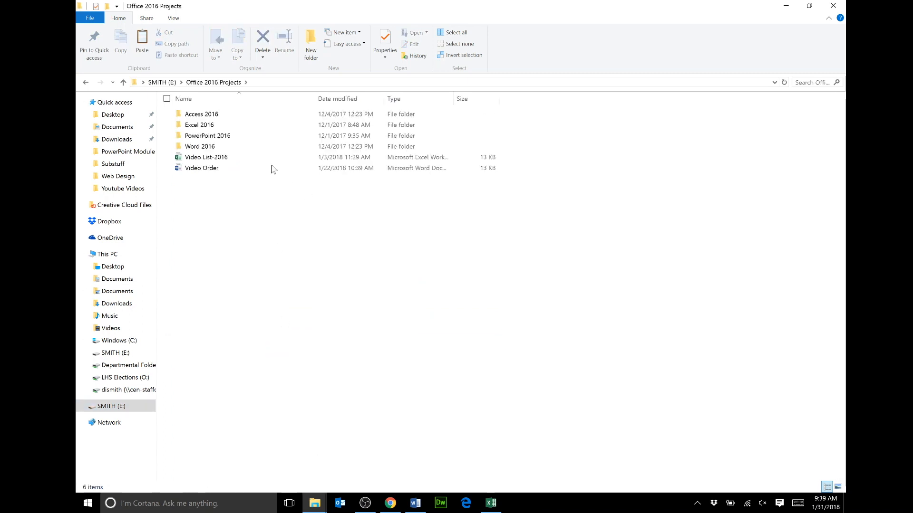
double_click(267, 125)
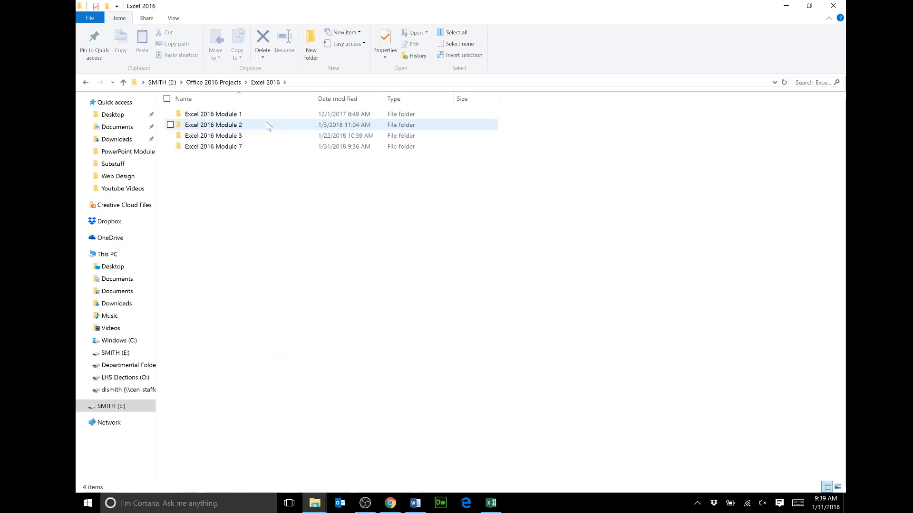
click(262, 147)
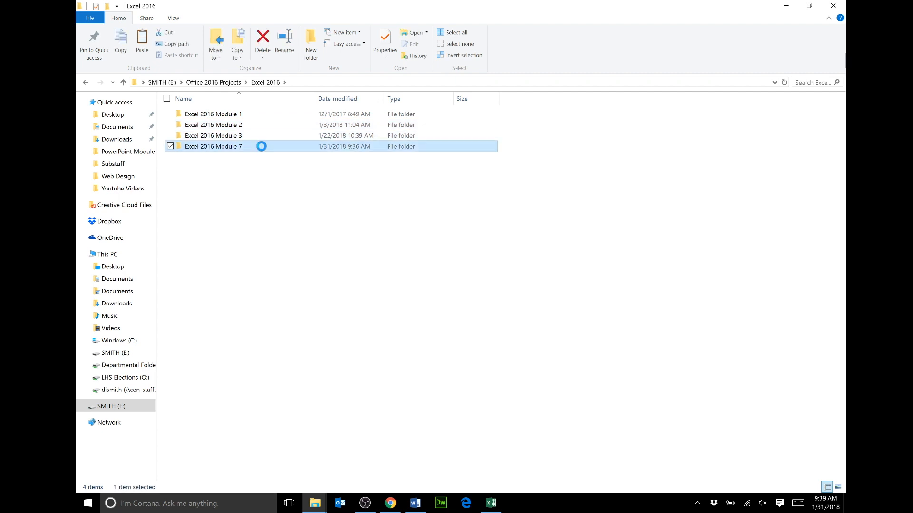
right_click(267, 206)
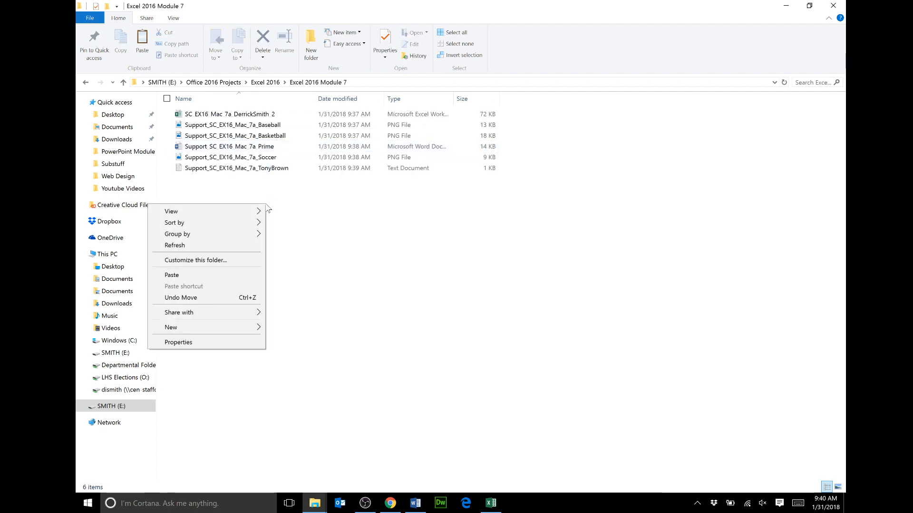
click(228, 275)
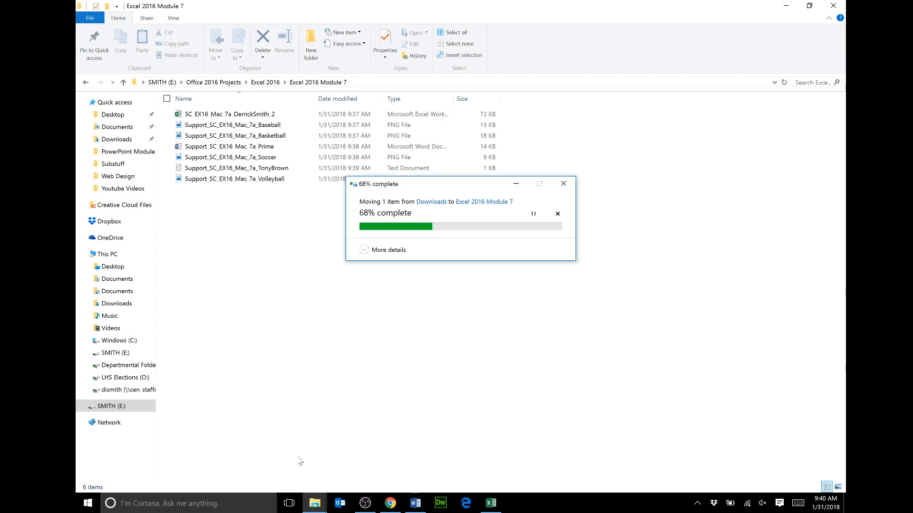
right_click(312, 501)
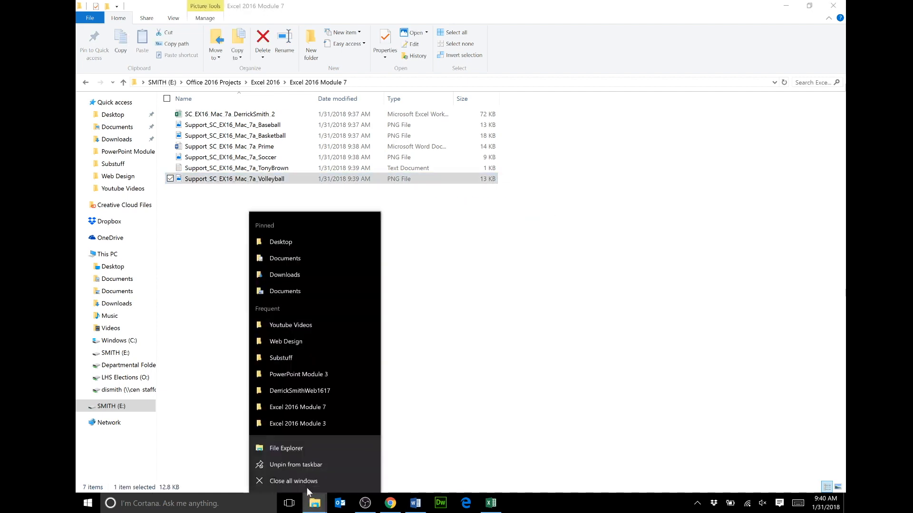
click(307, 480)
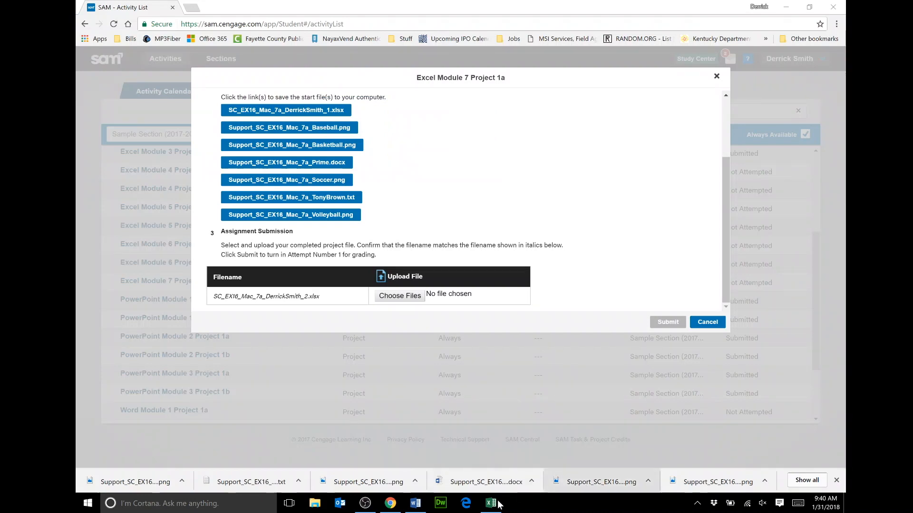
Switch to the instructions document in Word and read project step 1, selecting its introductory paragraph about the Antioch Sports Center
click(415, 502)
scroll(462, 285, down, 8)
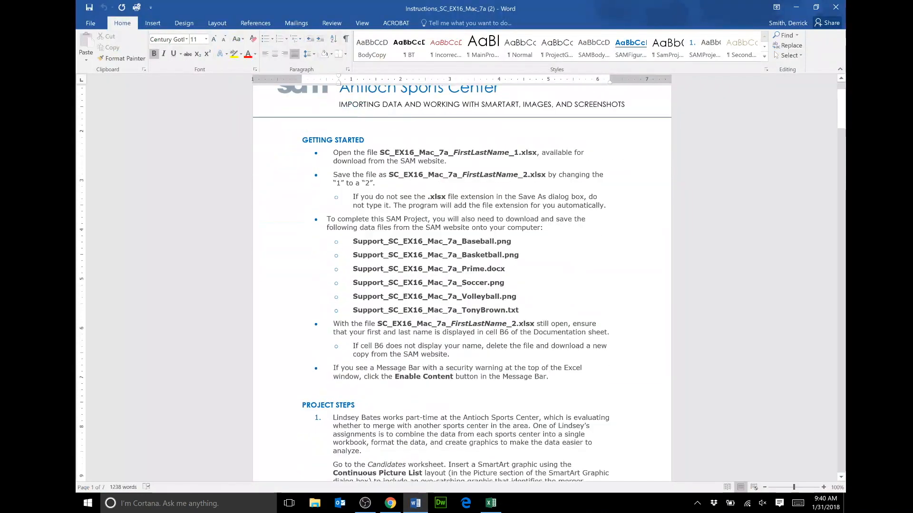
scroll(461, 285, down, 2)
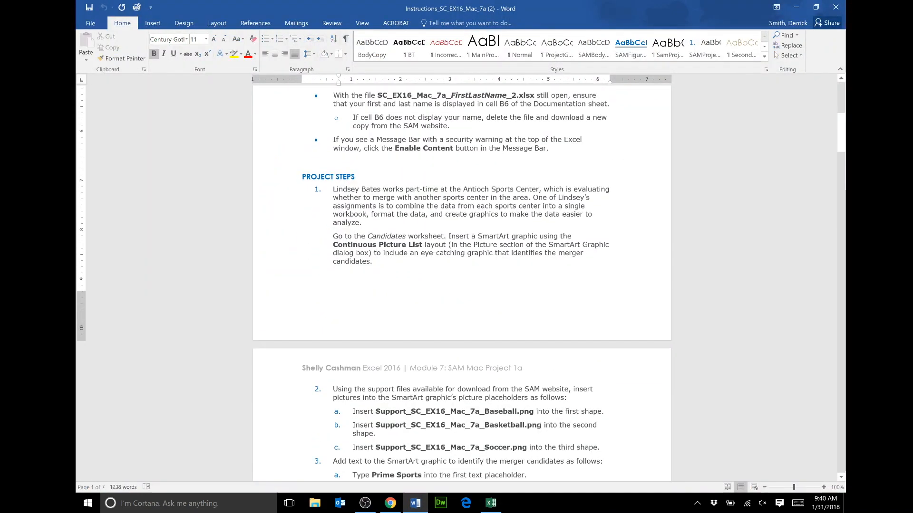
drag(333, 189, 369, 224)
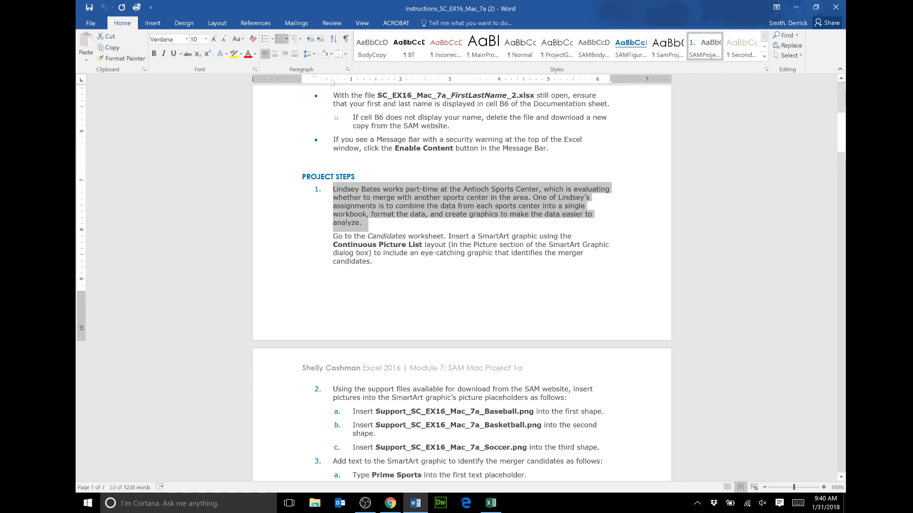
Select the SmartArt instruction in project step 1, and switch to Excel and open the Candidates worksheet
drag(334, 236, 392, 263)
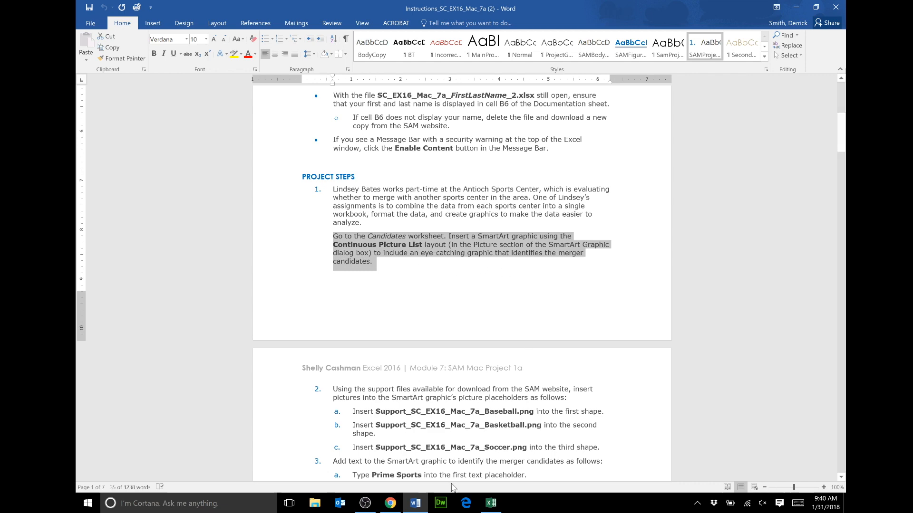
click(497, 508)
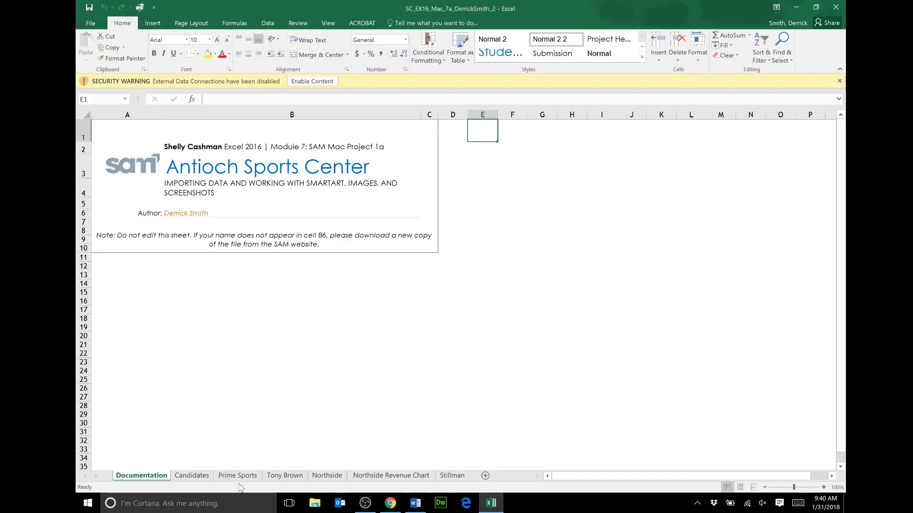
click(203, 477)
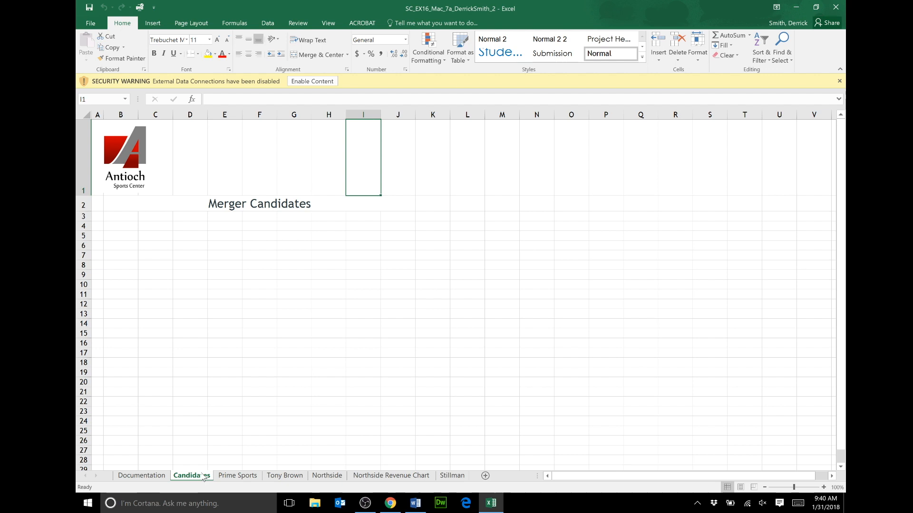
Dismiss the SmartArt graphic chooser and enable the workbook's blocked external data content
click(158, 26)
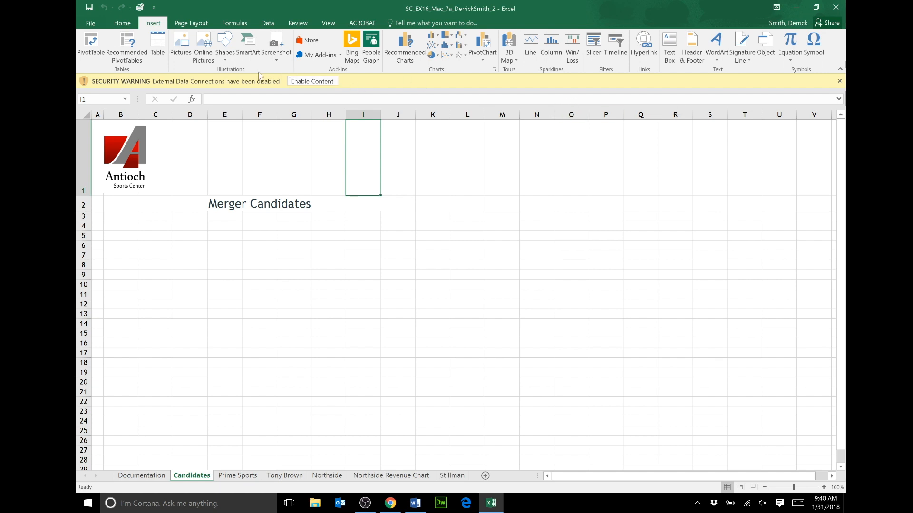
click(250, 54)
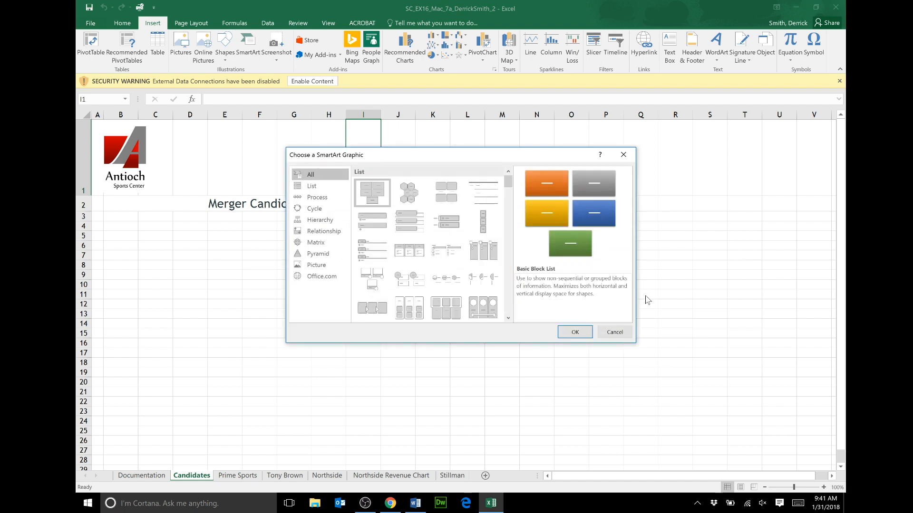
click(614, 332)
click(300, 83)
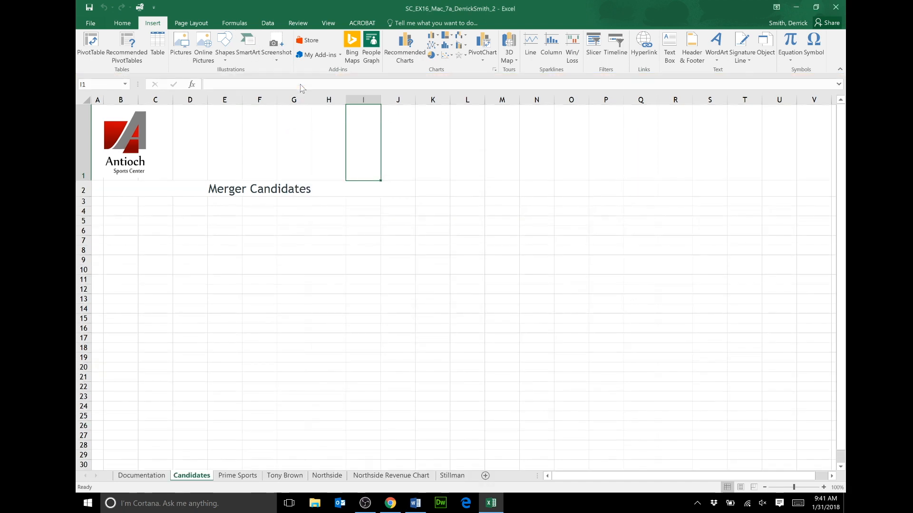
Insert a SmartArt graphic with the Continuous Picture List layout from the Picture category on the Candidates worksheet
click(248, 52)
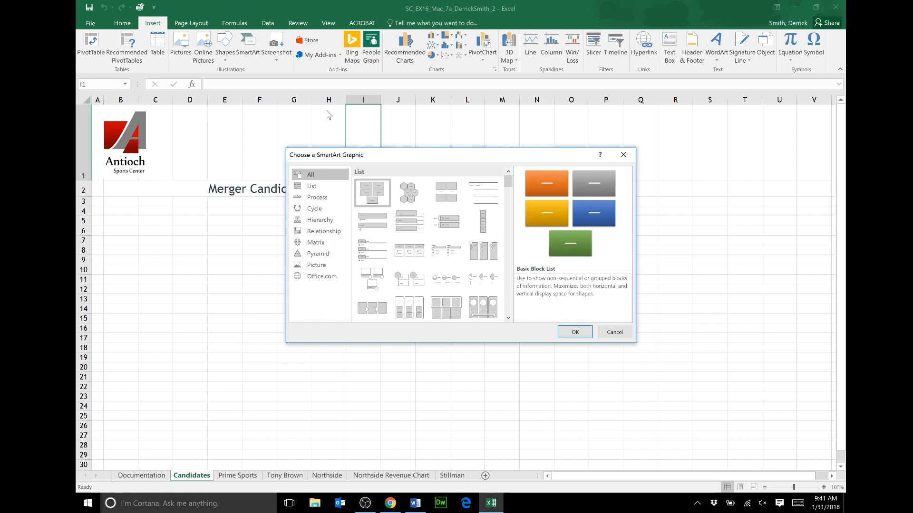
click(316, 265)
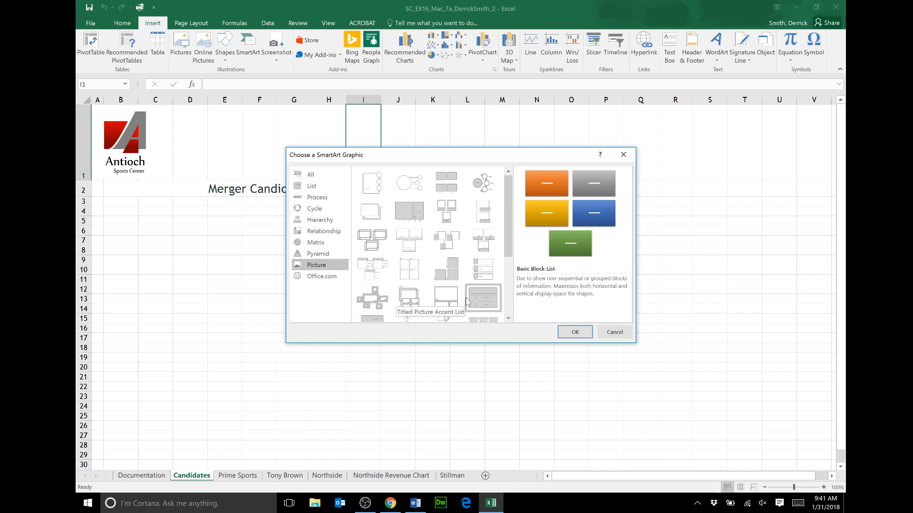
scroll(472, 298, down, 3)
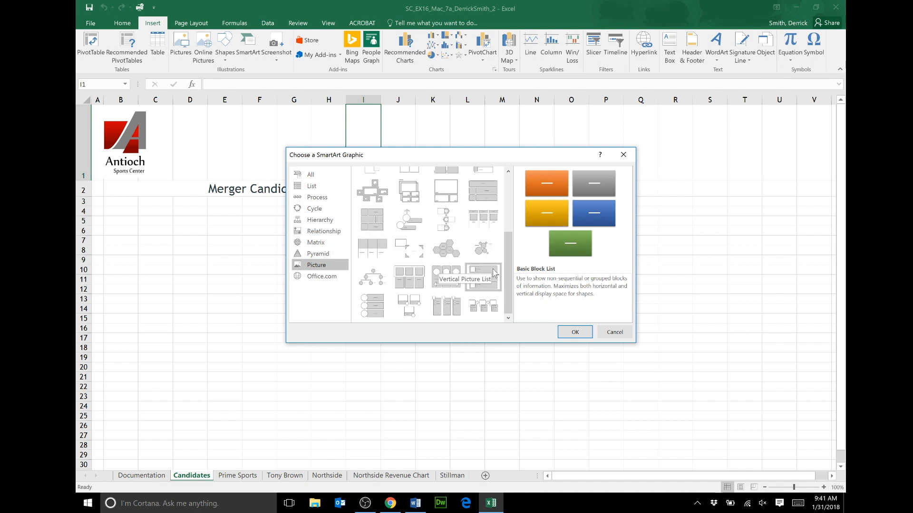
click(443, 280)
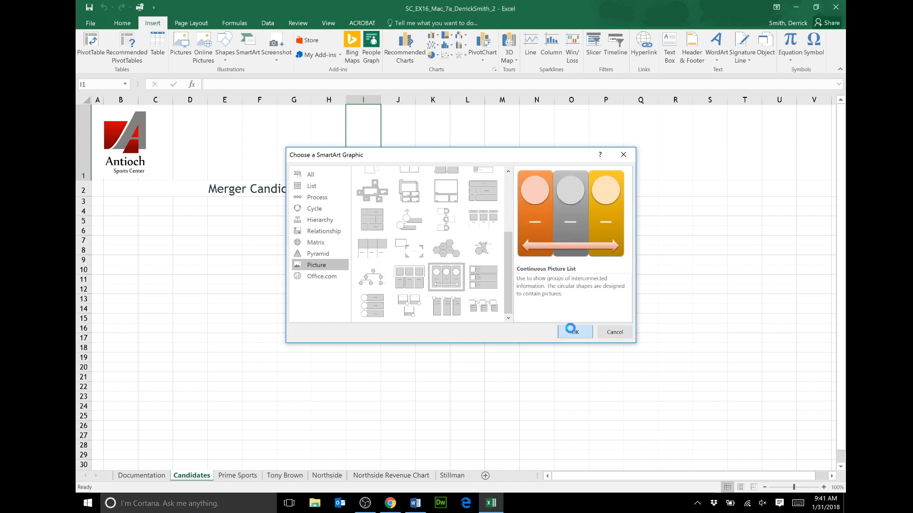
click(575, 332)
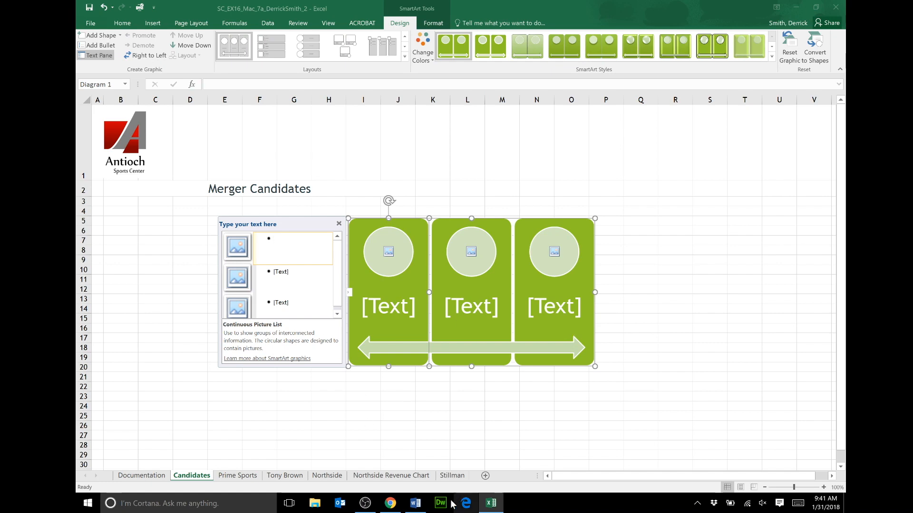
Switch to the instructions in Word and read project step 2, selecting the picture placeholder items a to c
click(415, 503)
scroll(497, 208, down, 3)
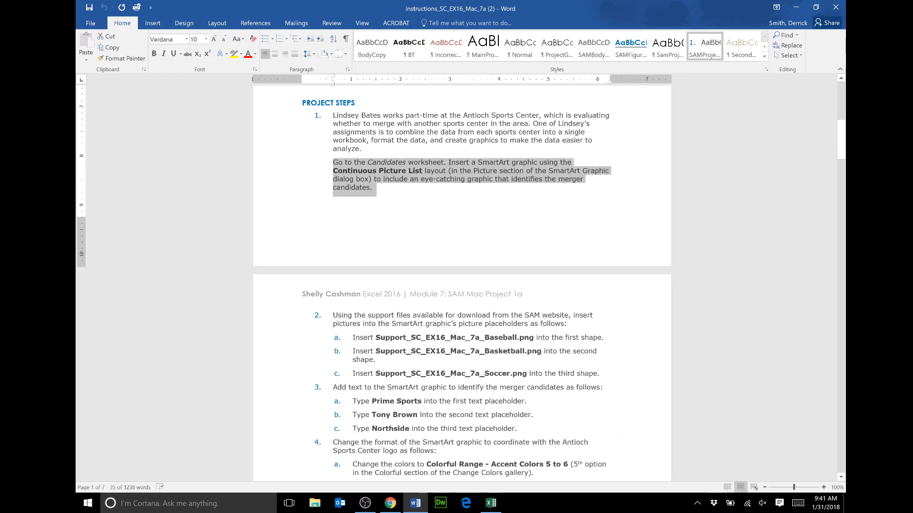
scroll(438, 199, down, 5)
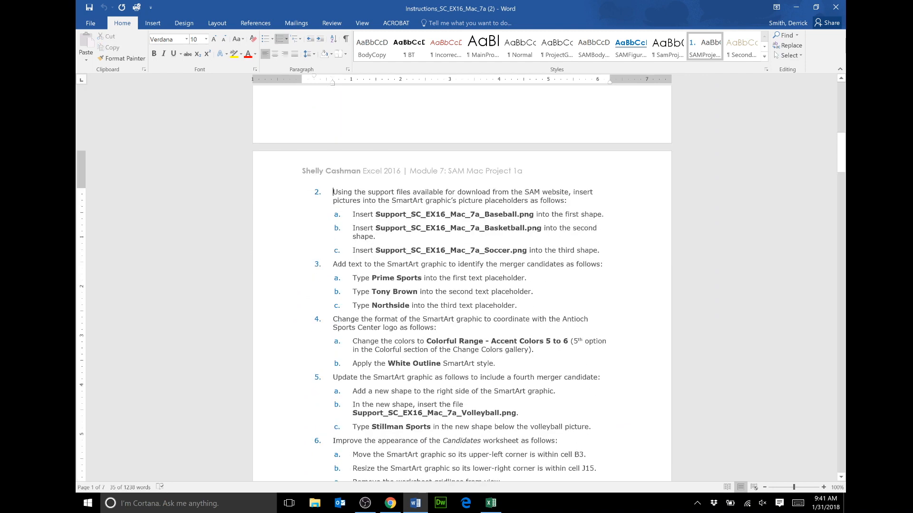
drag(333, 192, 568, 201)
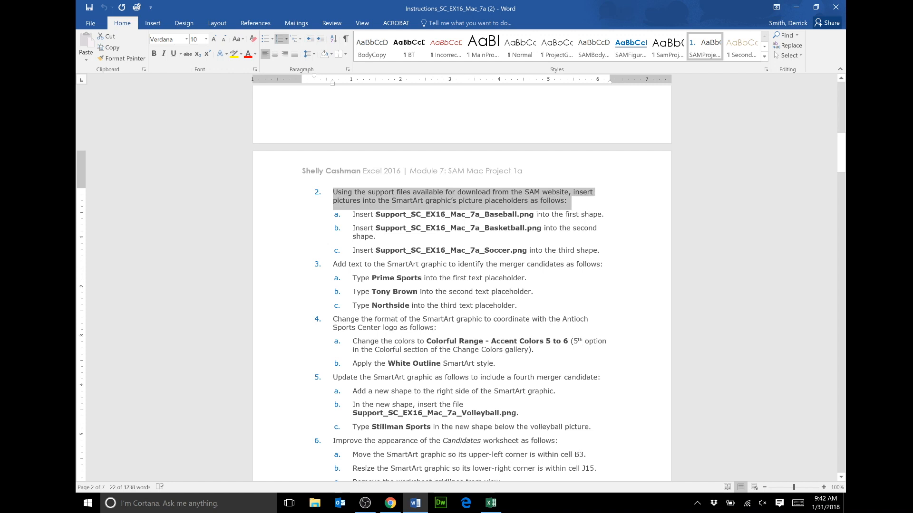
scroll(461, 304, down, 1)
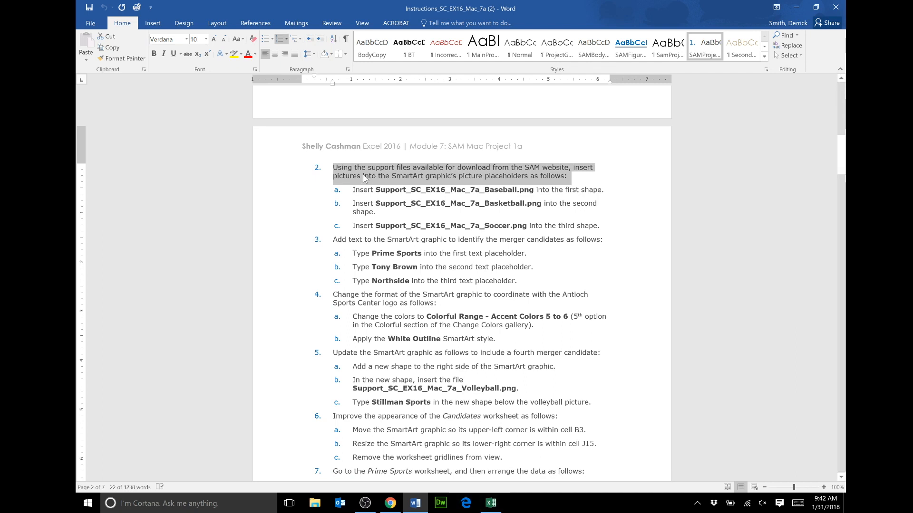
drag(353, 190, 404, 191)
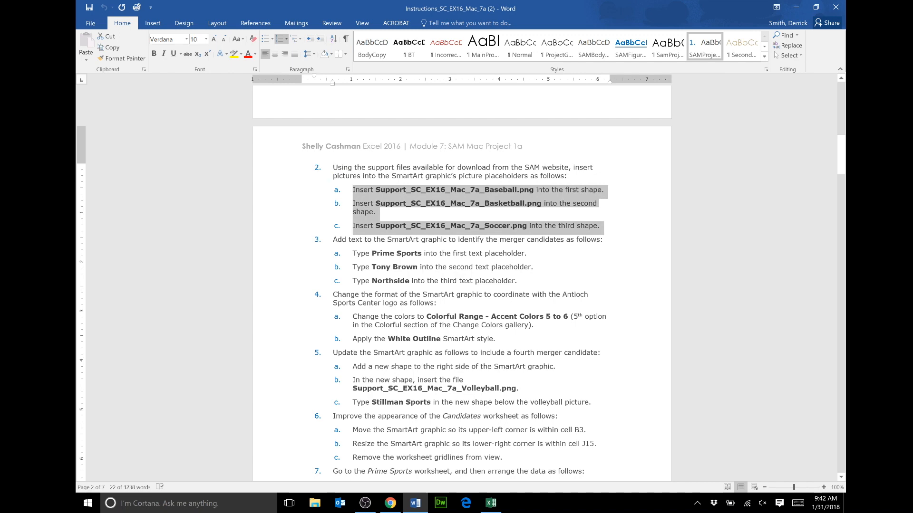
In Excel, insert Support_SC_EX16_Mac_7a_Baseball from E: > Office 2016 Projects > Excel 2016 > Excel 2016 Module 7 into the first SmartArt picture placeholder
click(497, 507)
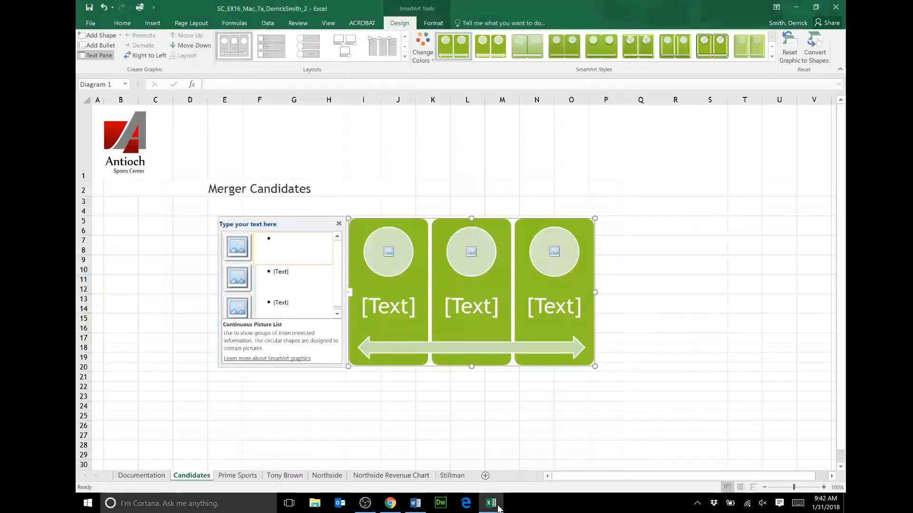
click(237, 247)
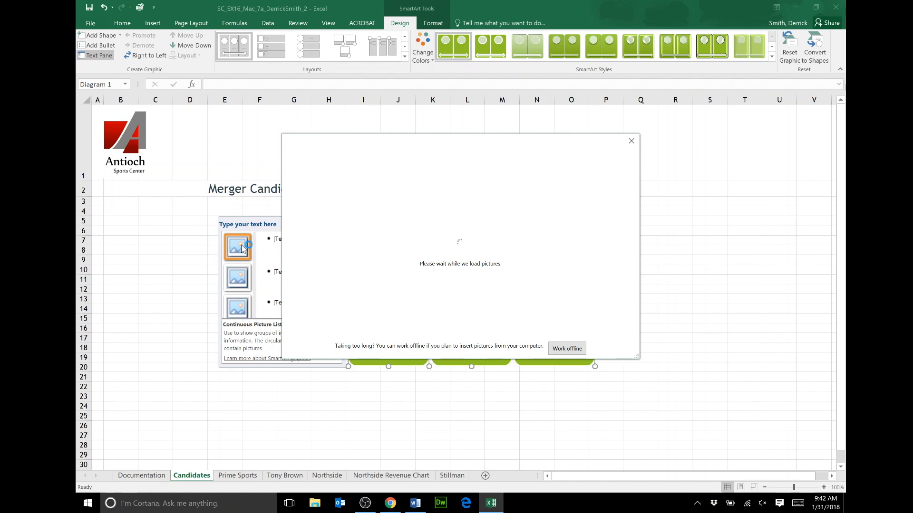
click(508, 193)
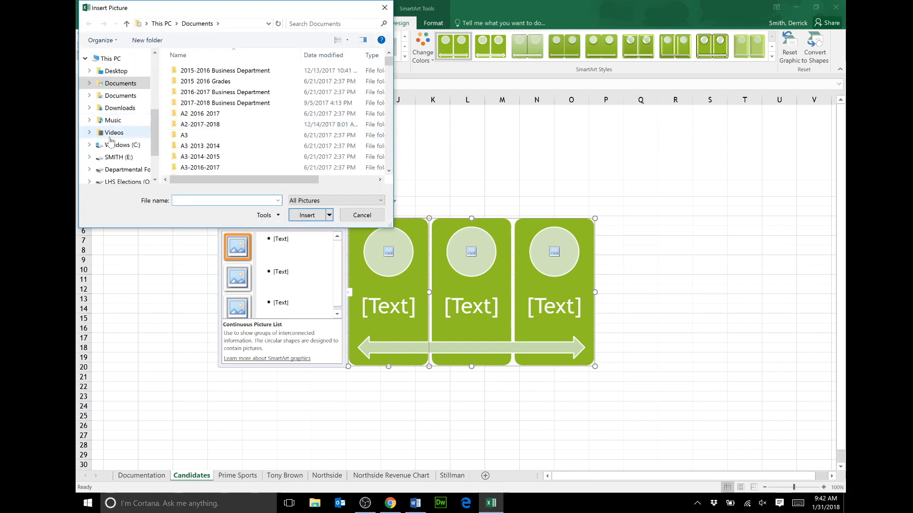
click(116, 158)
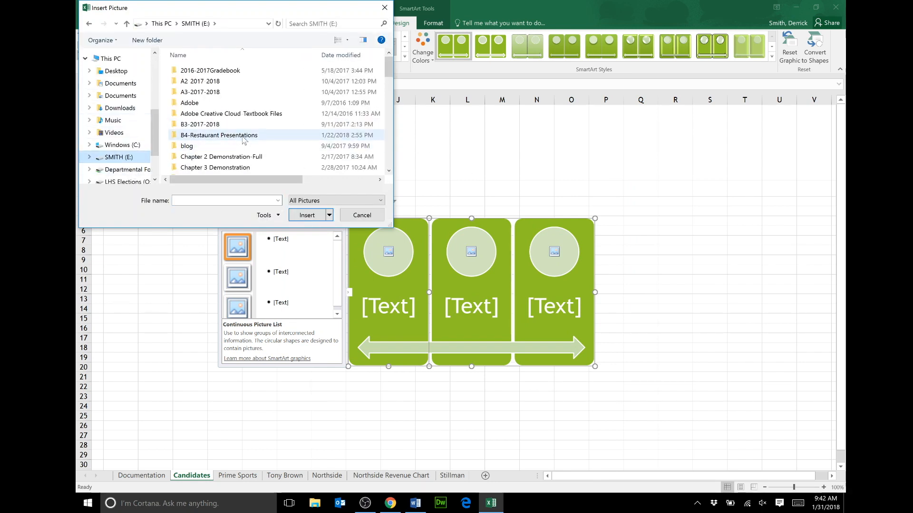
scroll(247, 135, down, 6)
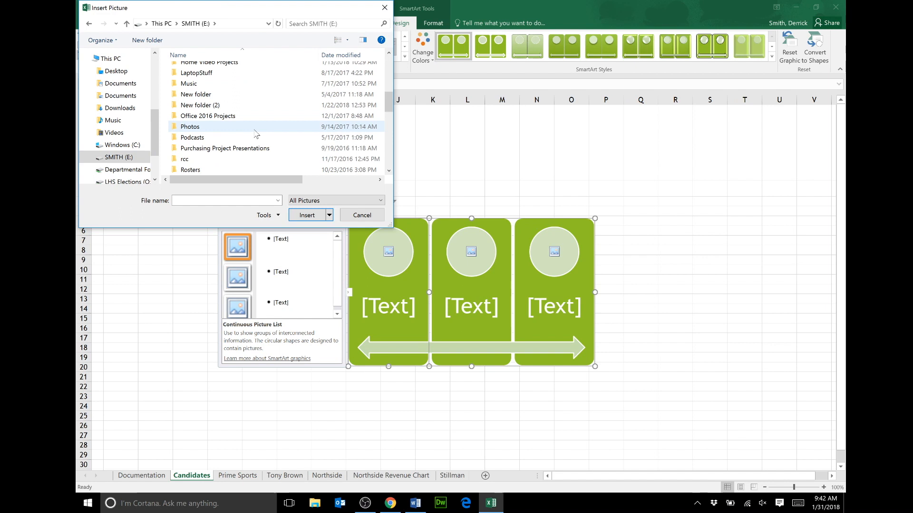
double_click(233, 116)
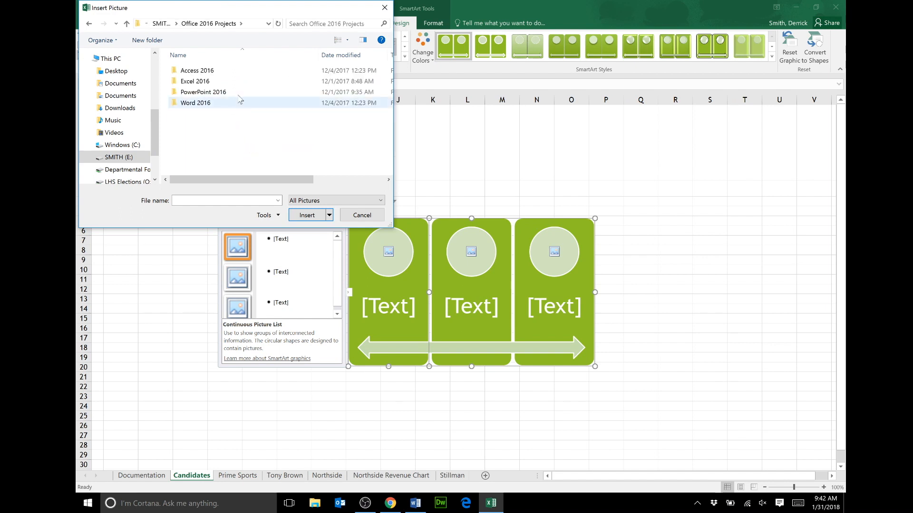
double_click(233, 82)
click(234, 103)
double_click(234, 103)
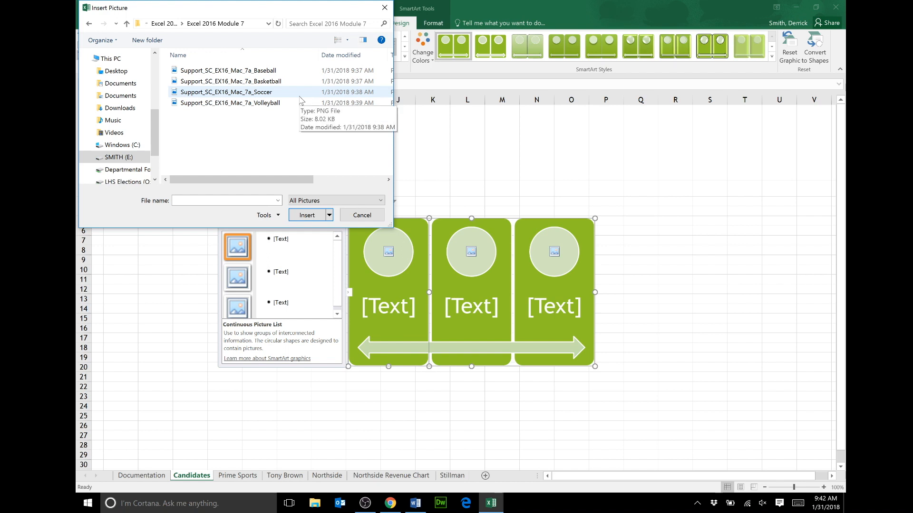
click(290, 71)
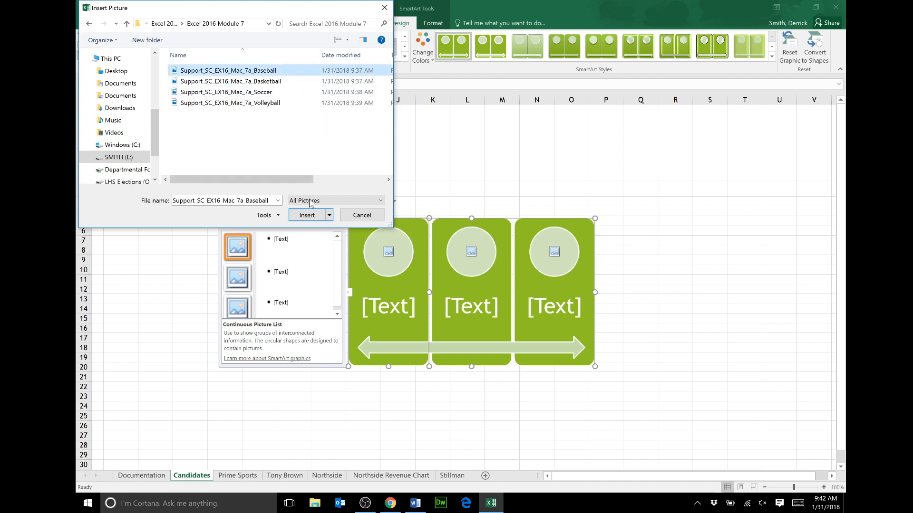
click(307, 216)
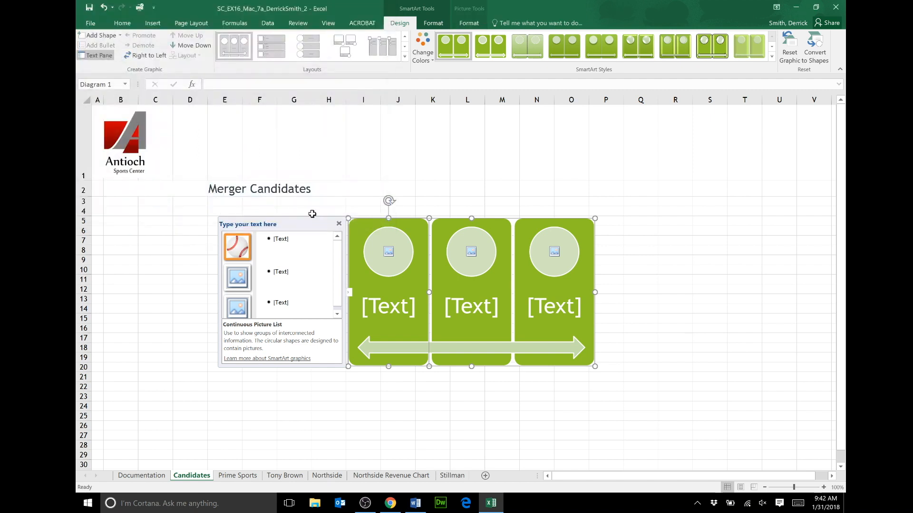
Insert Support_SC_EX16_Mac_7a_Basketball from the Excel 2016 Module 7 folder into the second SmartArt picture placeholder
click(240, 285)
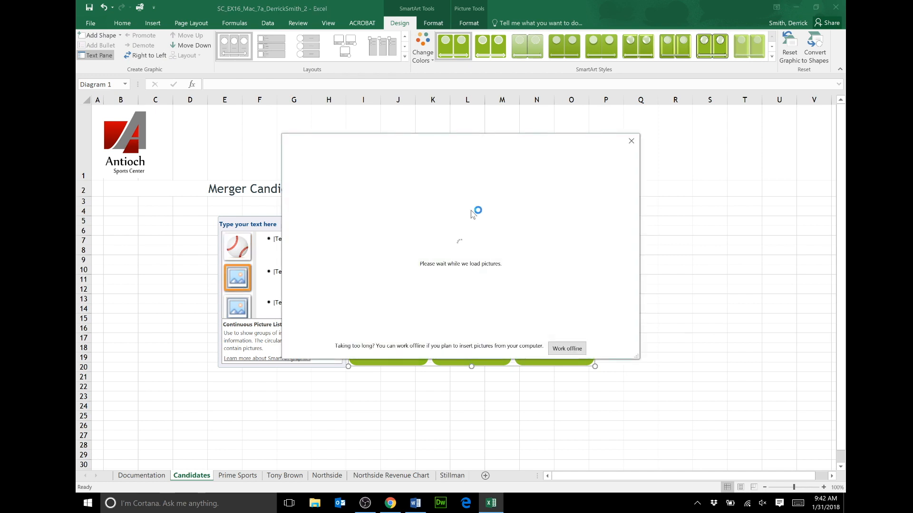
click(503, 195)
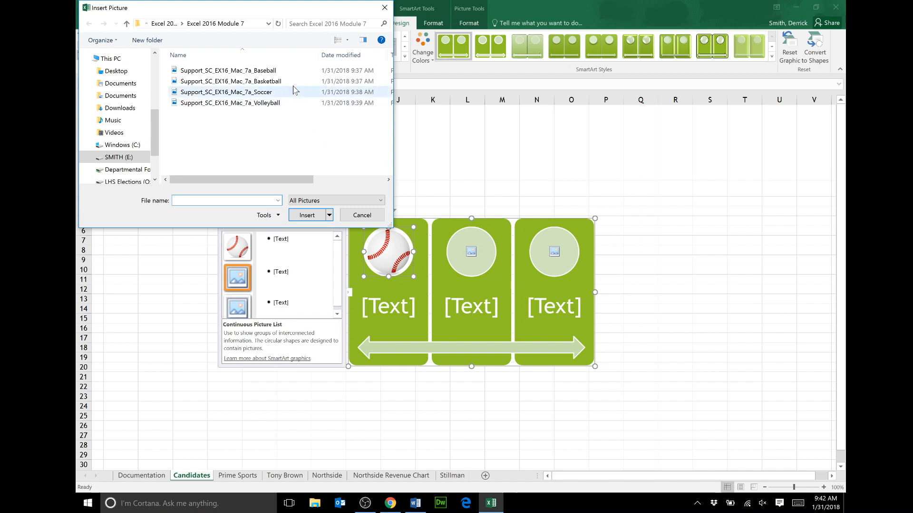
click(291, 83)
click(305, 215)
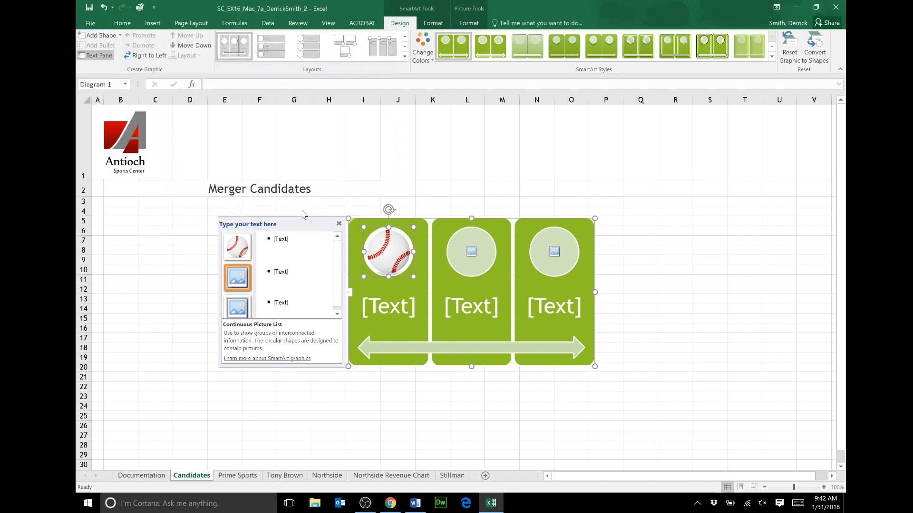
Insert Support_SC_EX16_Mac_7a_Soccer from the Excel 2016 Module 7 folder into the third SmartArt picture placeholder
click(233, 311)
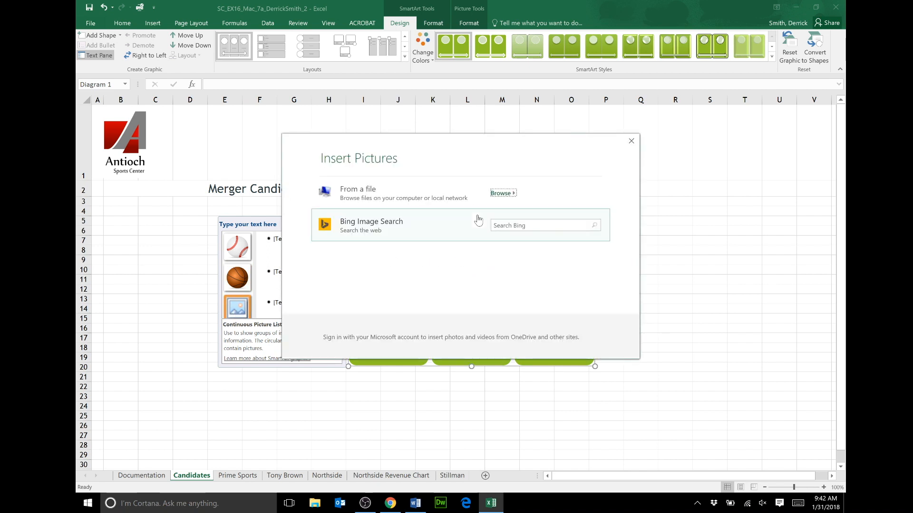
click(505, 195)
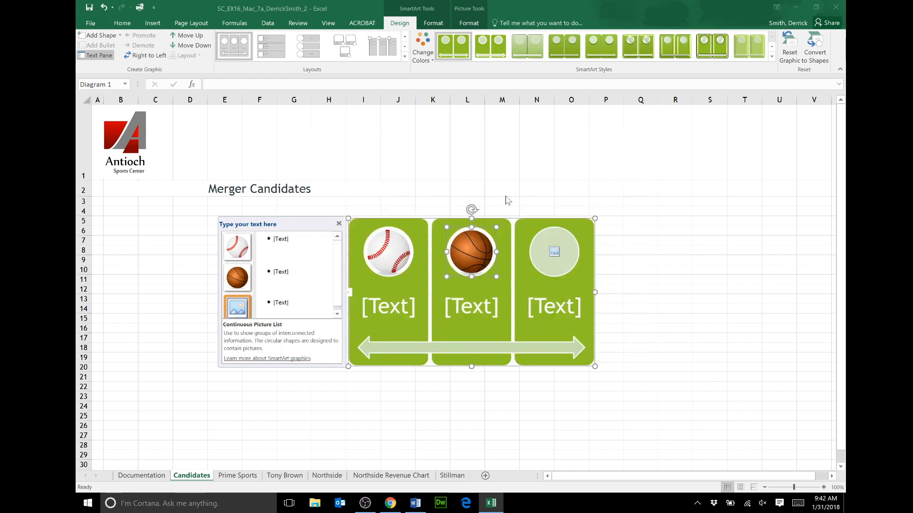
click(269, 92)
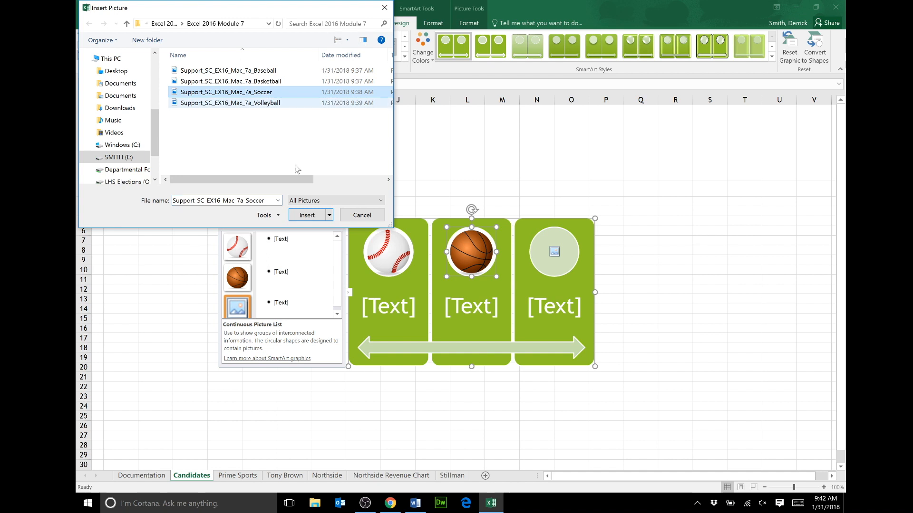
click(323, 217)
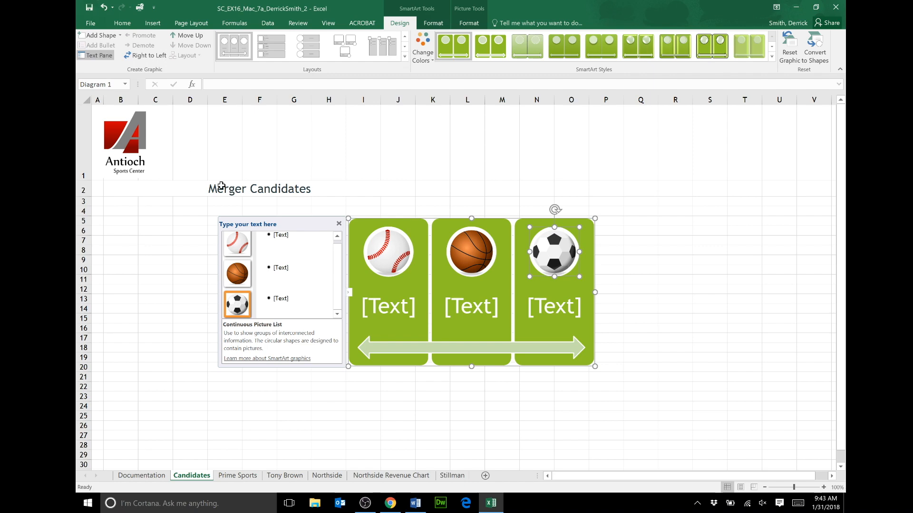
Read project step 3 on the SmartArt placeholder text in the Word instructions, selecting it, and return to the Excel workbook
click(417, 505)
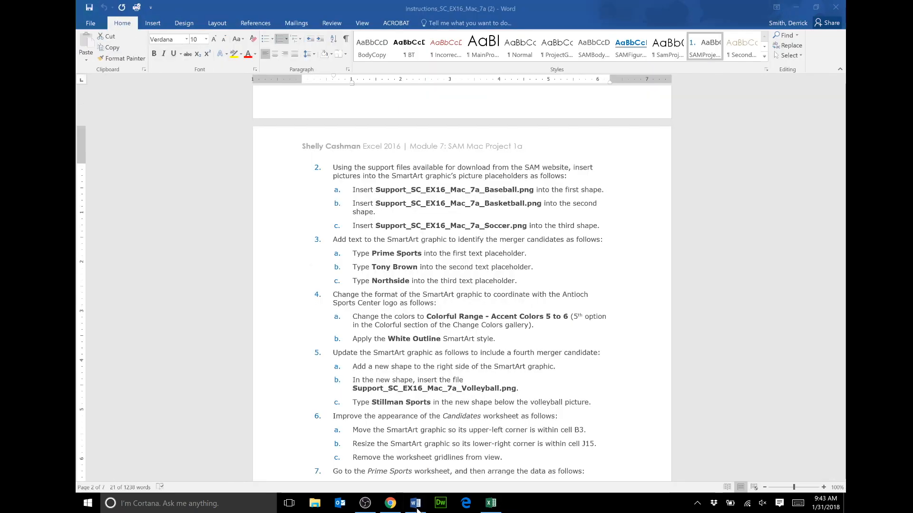
click(380, 226)
drag(332, 239, 520, 282)
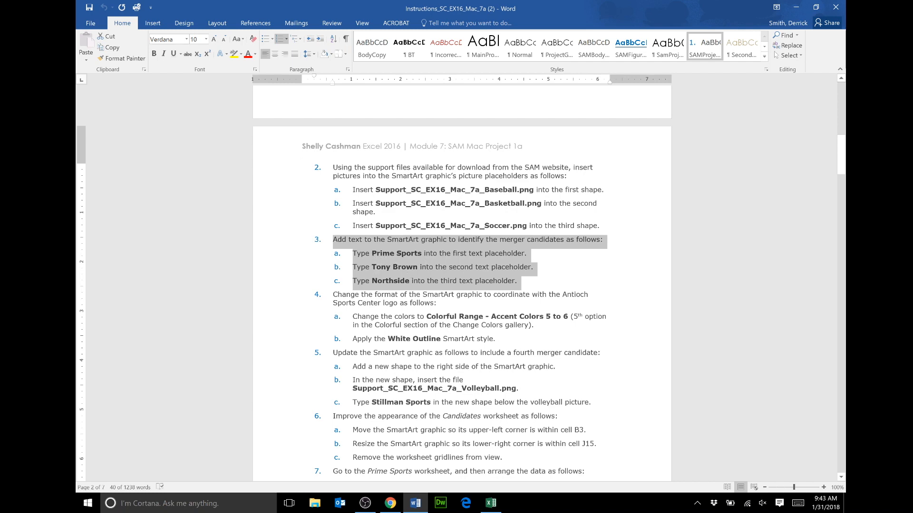
click(491, 503)
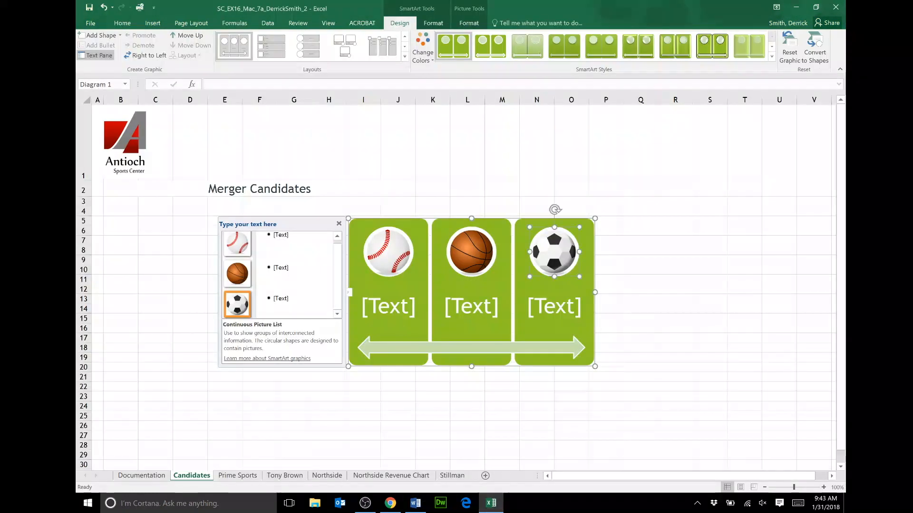
Fill the three SmartArt text placeholders, in order, with Prime Sports, Tony Brown and Northside, and save the workbook
click(382, 302)
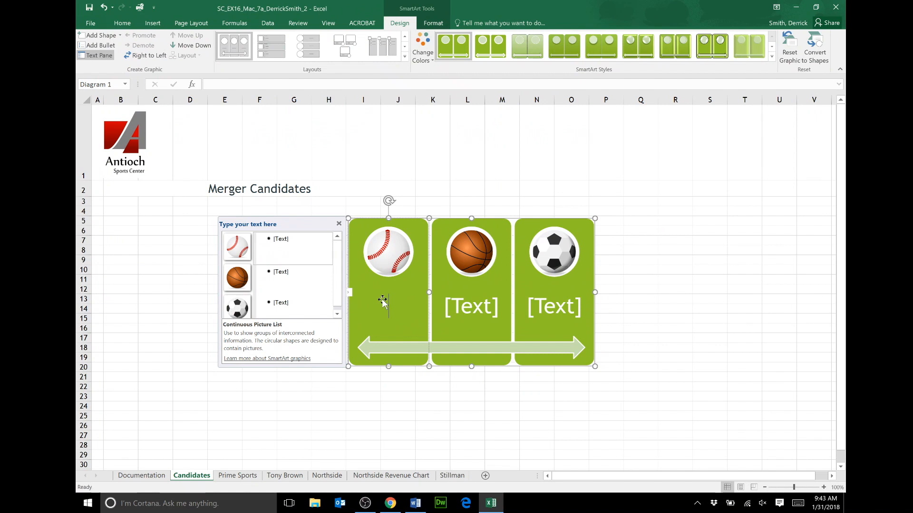
text(Prim)
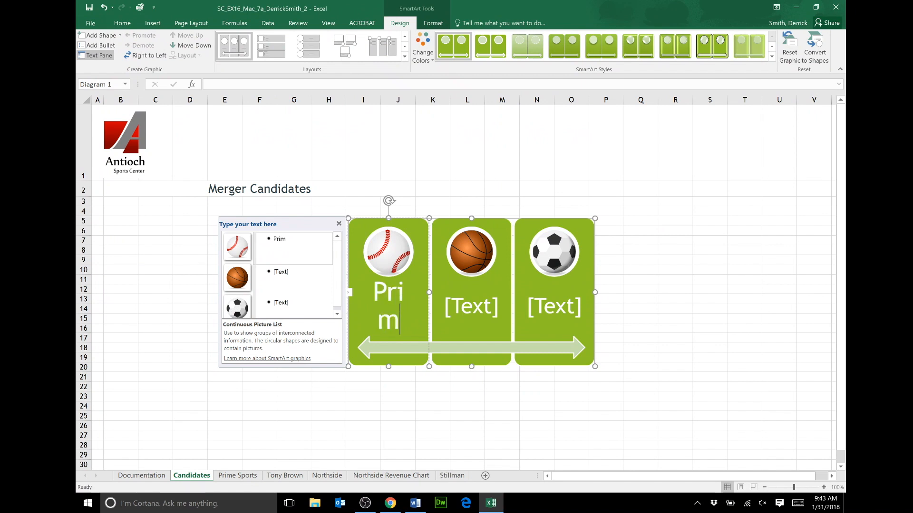
text(e Sports)
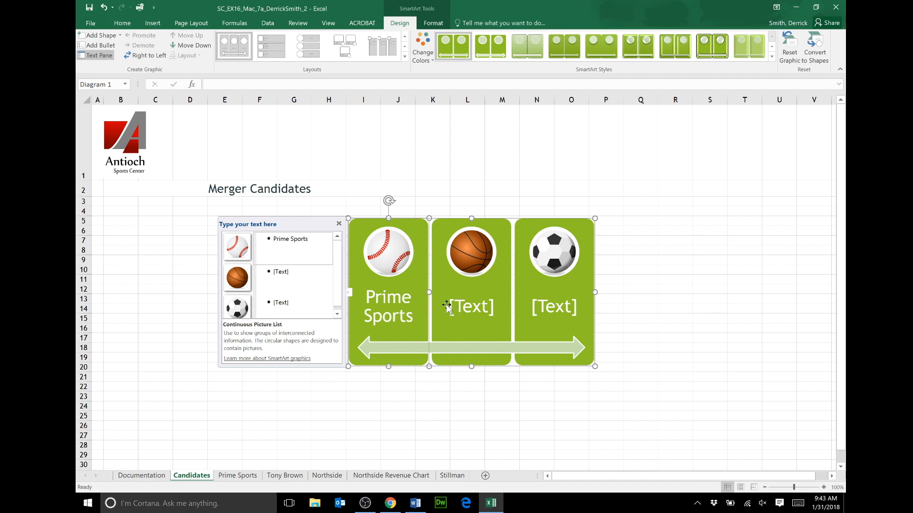
click(463, 310)
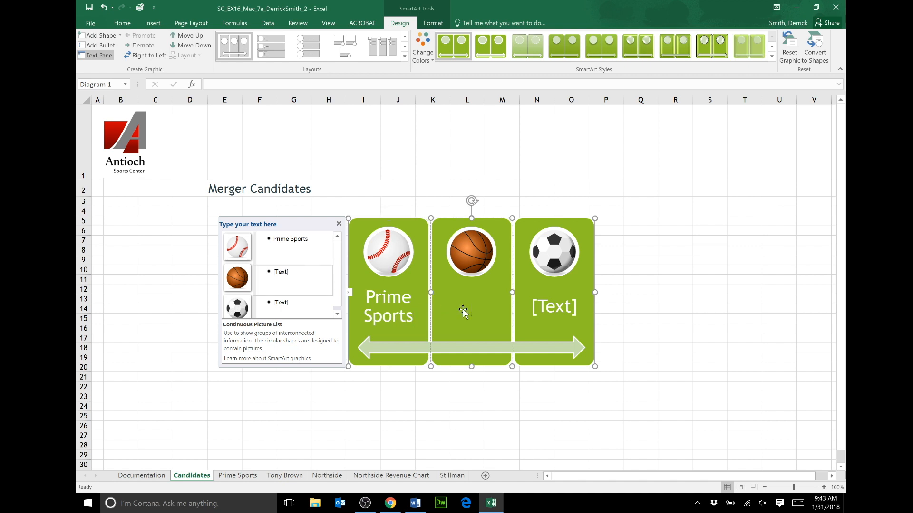
text(Tony Brown)
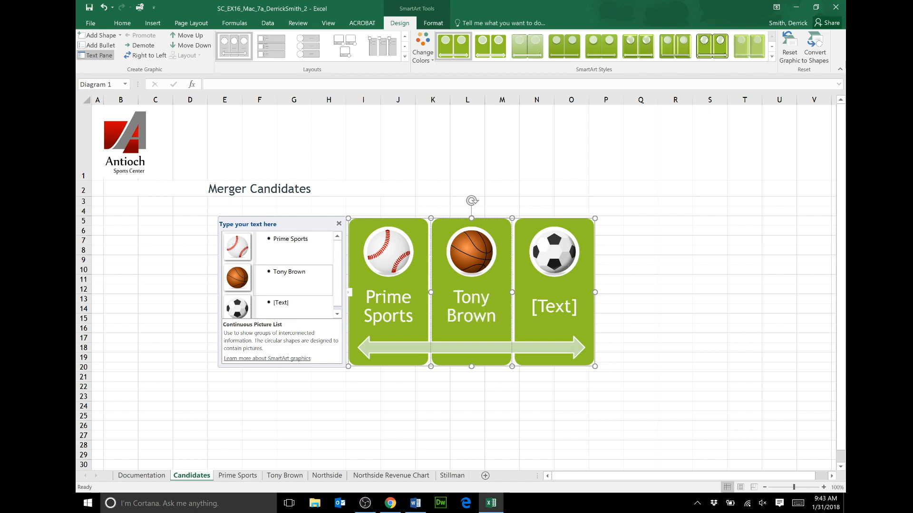
click(553, 301)
text(No)
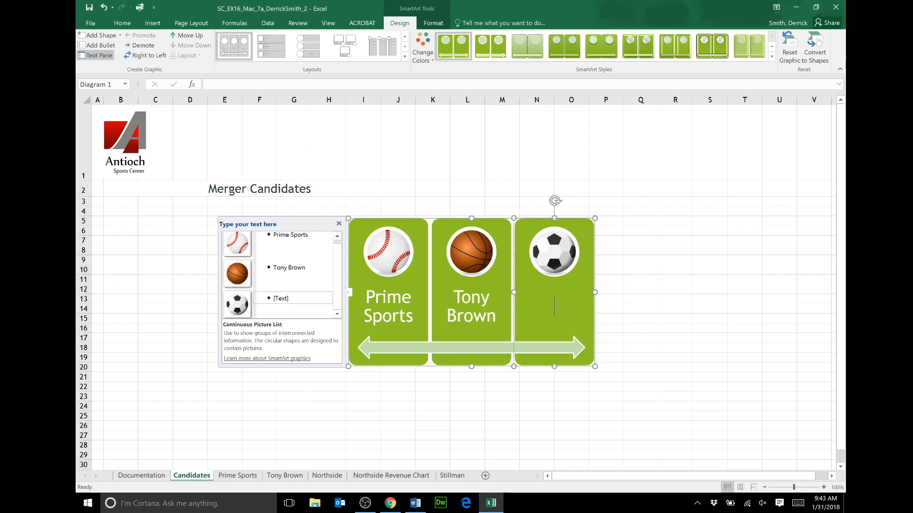
text(rthside)
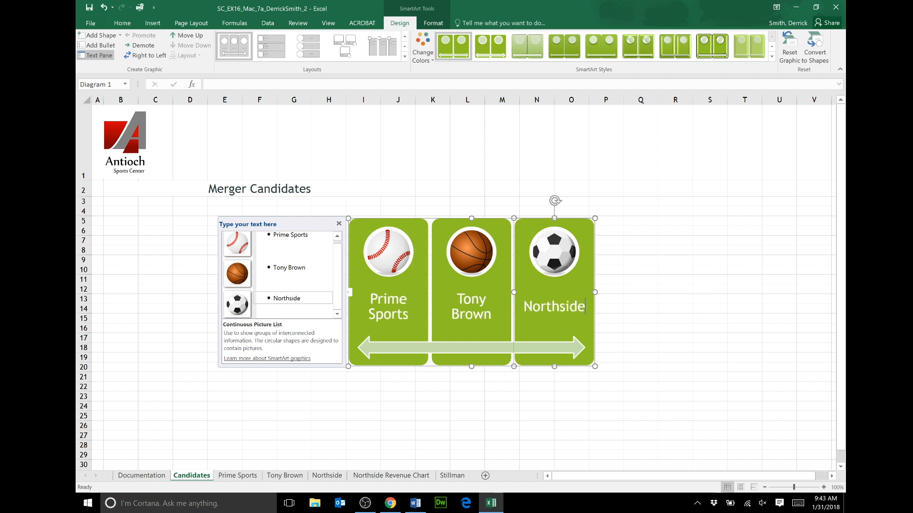
click(81, 8)
click(90, 8)
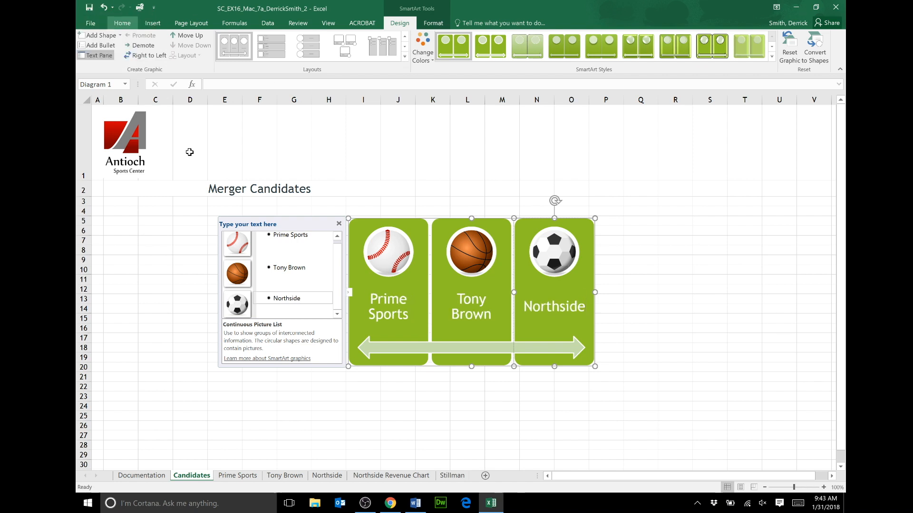
Switch to the Word instructions and read project step 4 on formatting the SmartArt graphic, selecting the color instruction in 4a
click(415, 503)
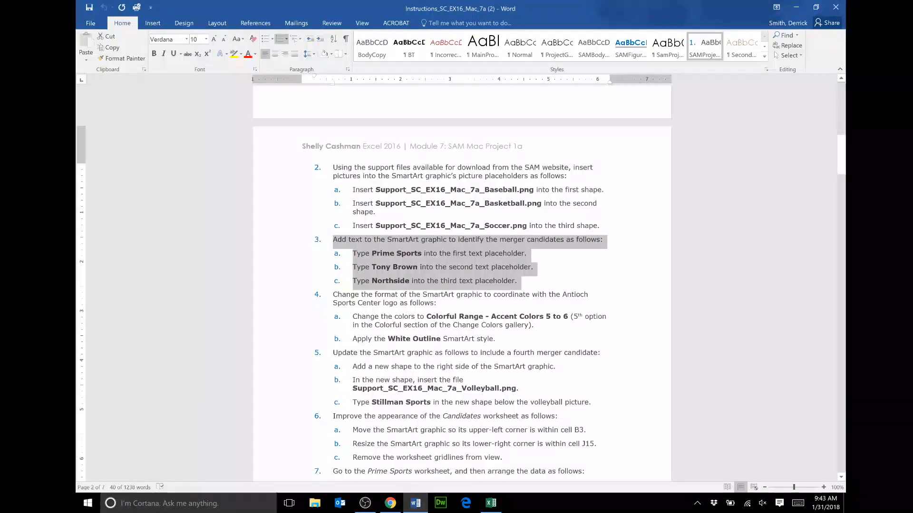
click(409, 294)
drag(333, 294, 518, 338)
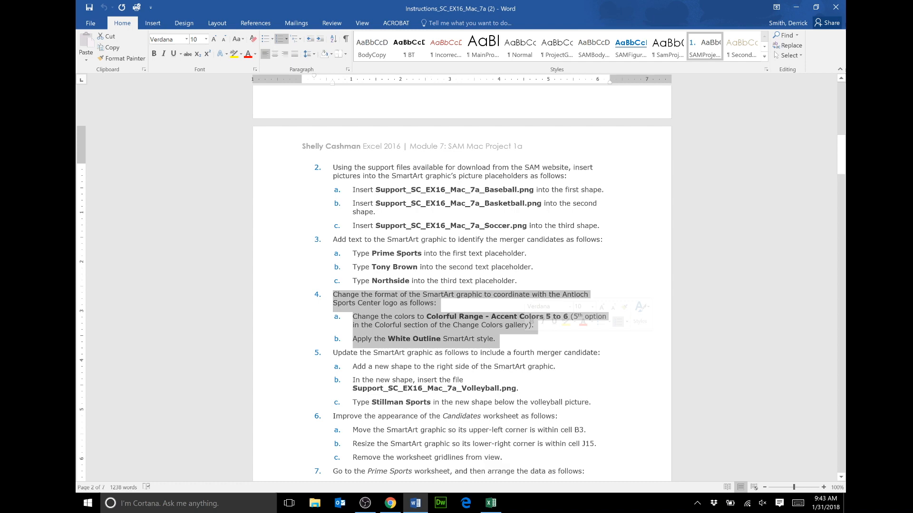
scroll(461, 286, down, 1)
scroll(601, 215, down, 3)
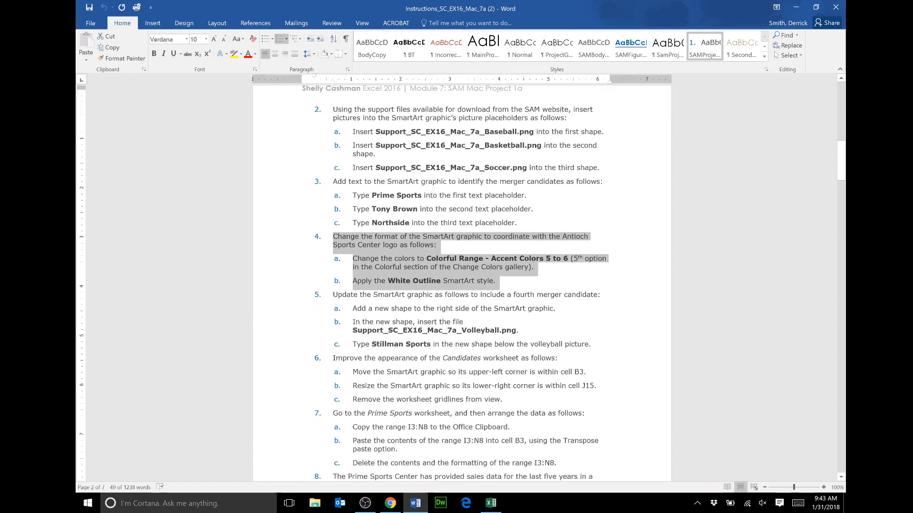
scroll(461, 285, down, 1)
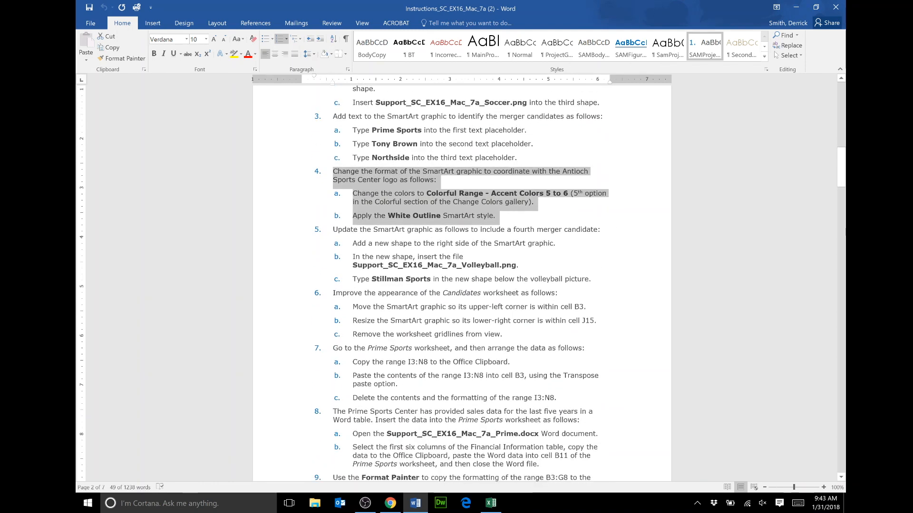
click(361, 201)
drag(352, 193, 538, 202)
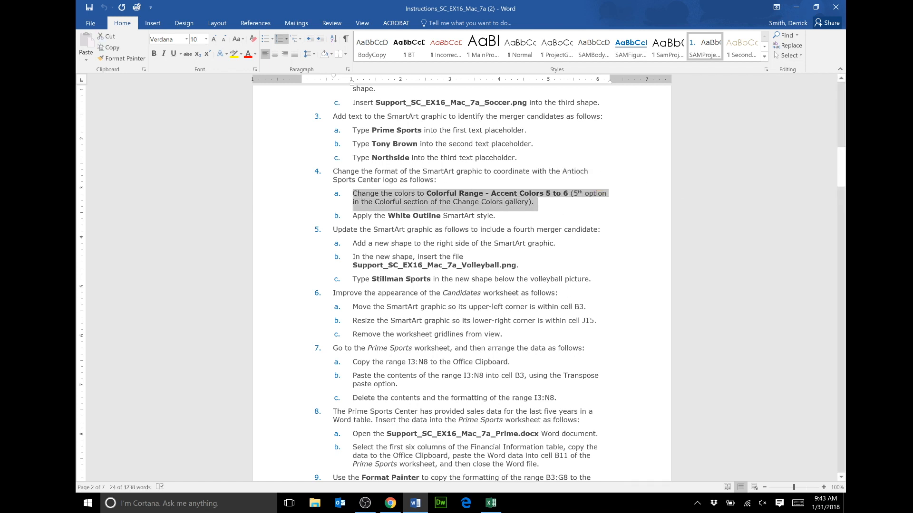
Return to the Excel workbook and change the SmartArt colors to Colorful Range - Accent Colors 5 to 6
click(491, 503)
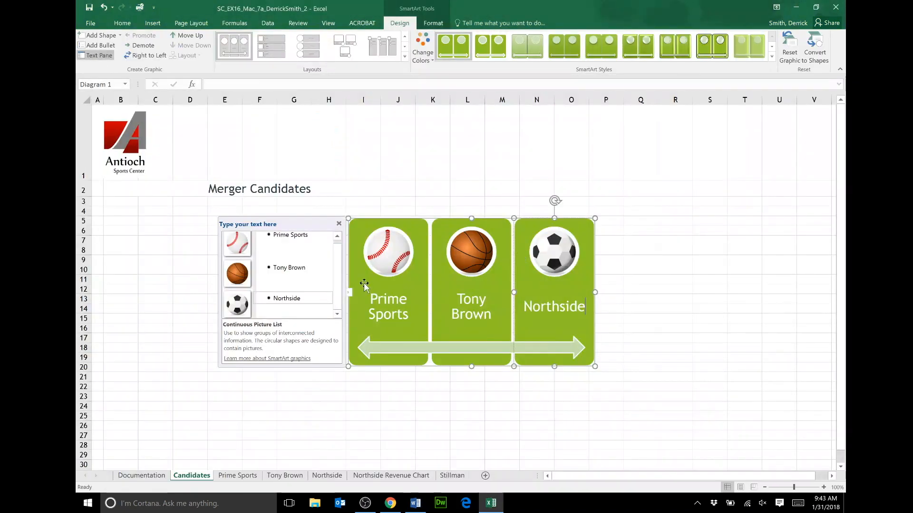
click(420, 52)
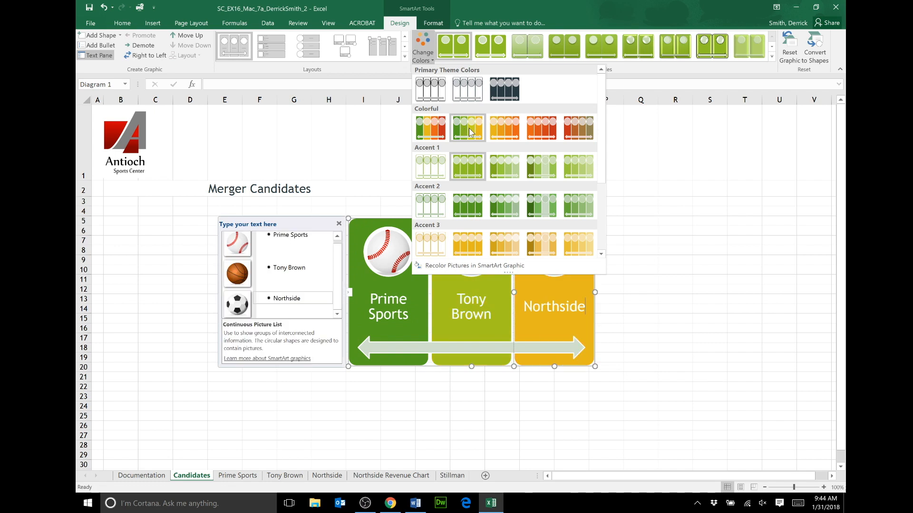
click(578, 136)
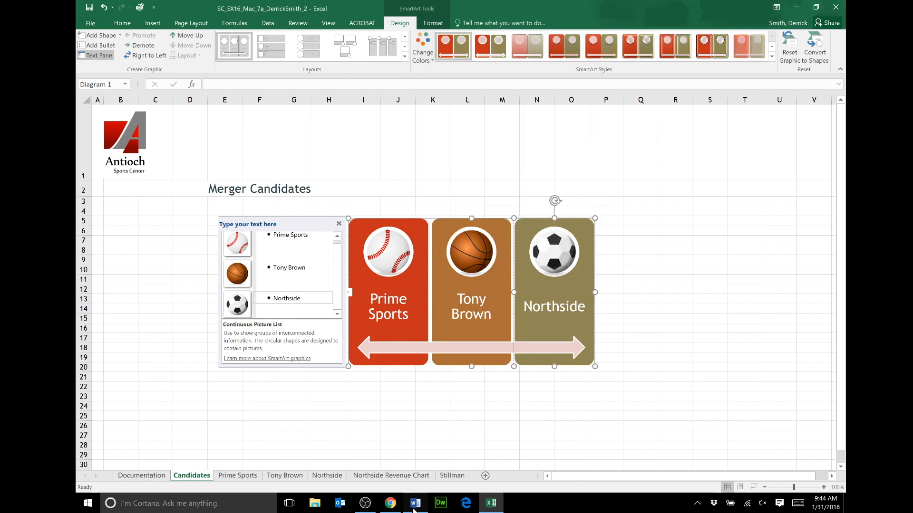
Check step 4b in the Word instructions and apply the White Outline SmartArt style to the graphic in Excel
click(414, 505)
click(401, 215)
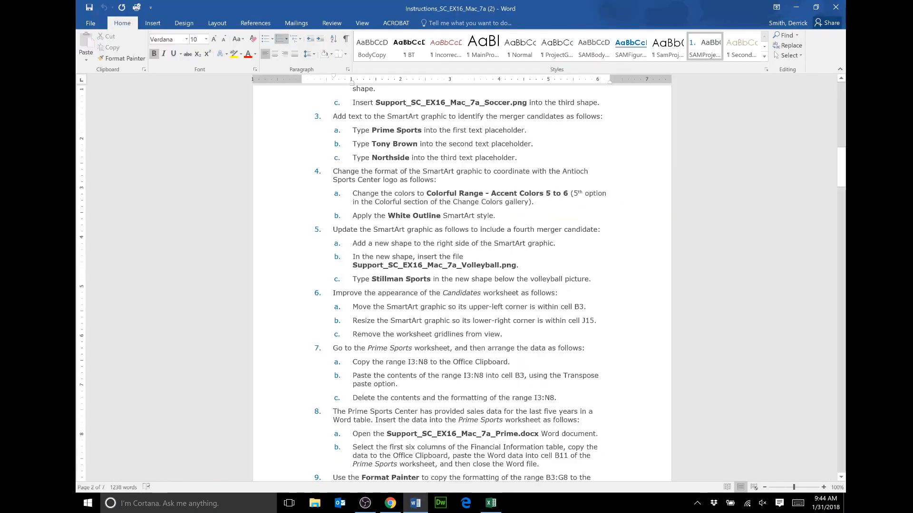
drag(352, 215, 493, 216)
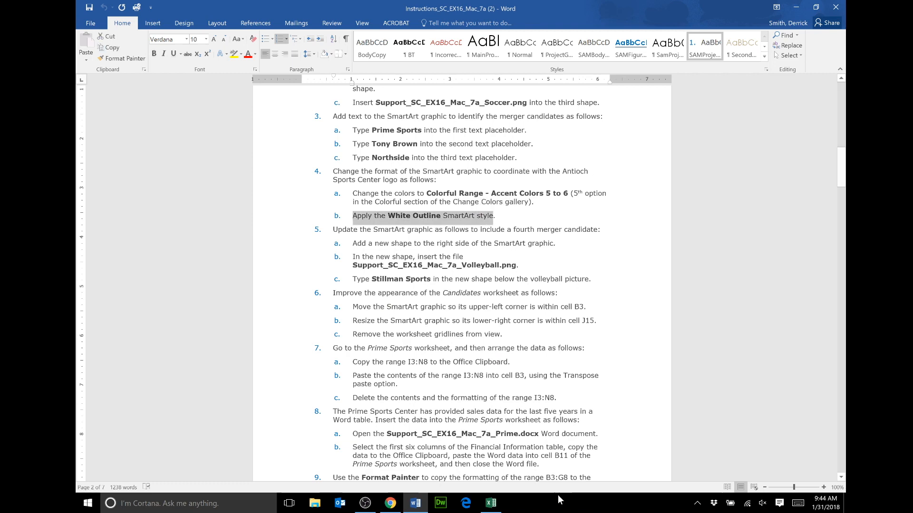
click(490, 503)
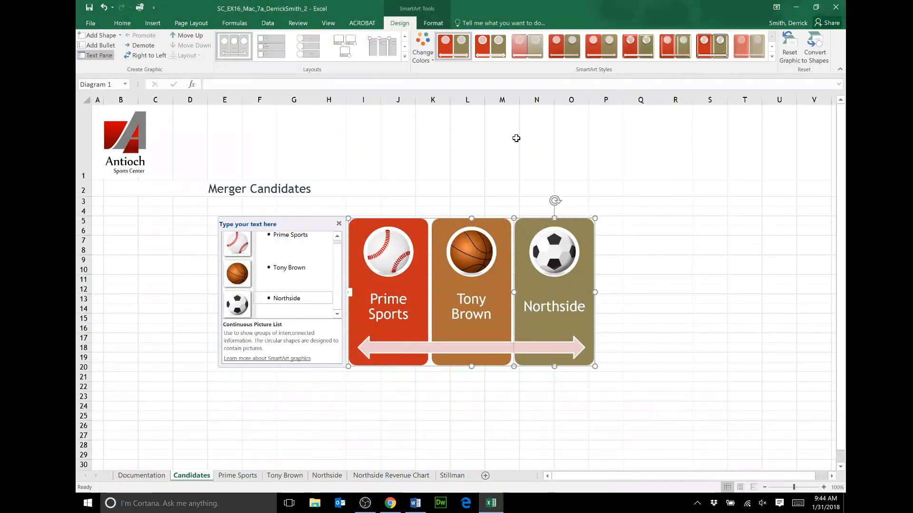
click(771, 56)
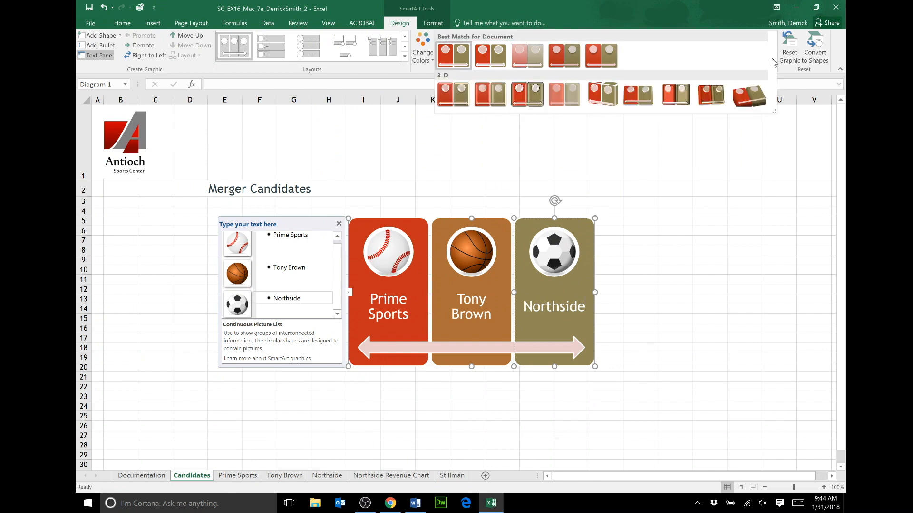
click(498, 56)
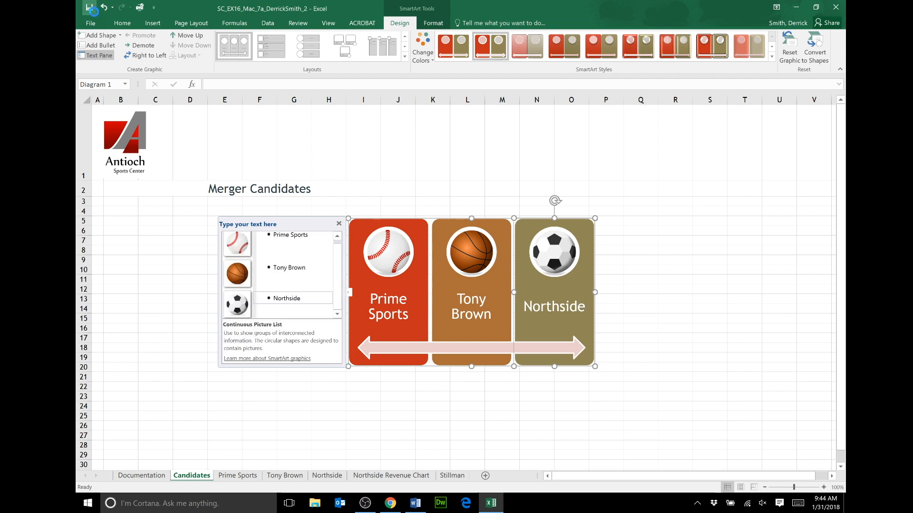
Check step 5a in the Word instructions and add a new shape after the Northside shape in the Excel SmartArt graphic
click(415, 502)
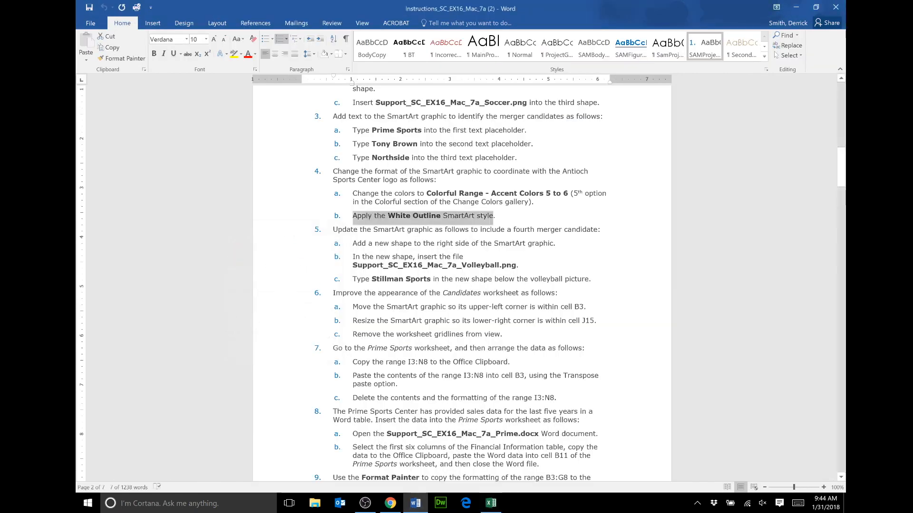
click(480, 243)
drag(333, 230, 621, 232)
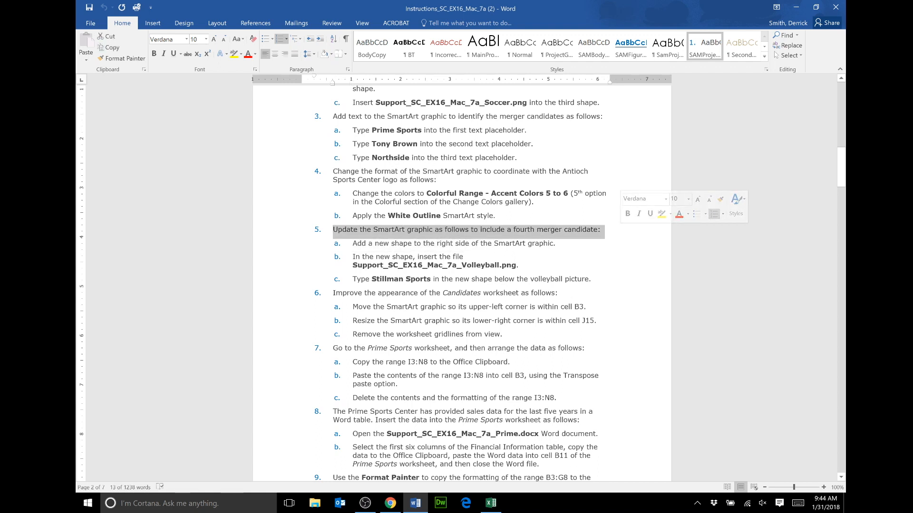
click(478, 230)
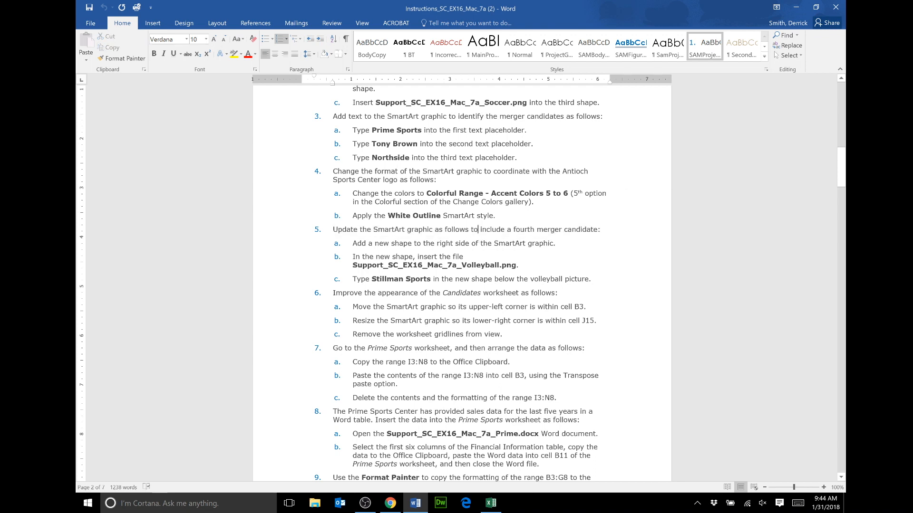
drag(352, 243, 554, 243)
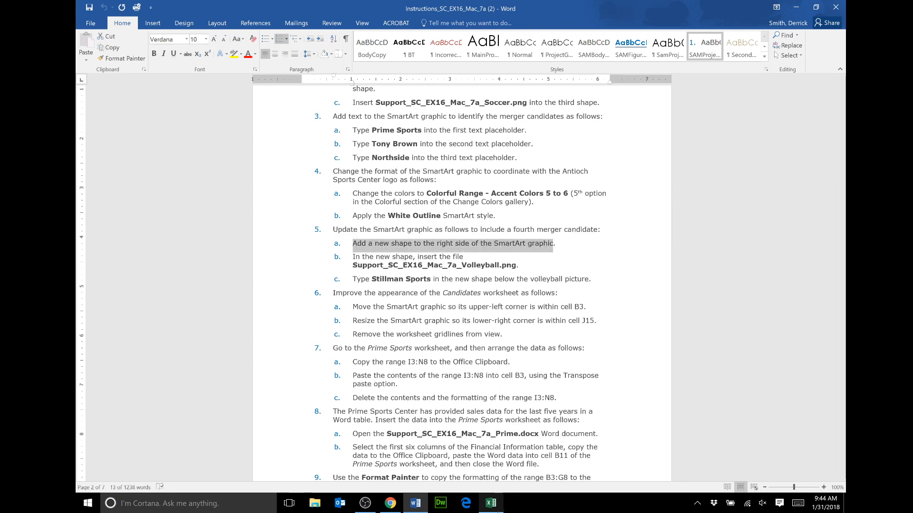
click(491, 503)
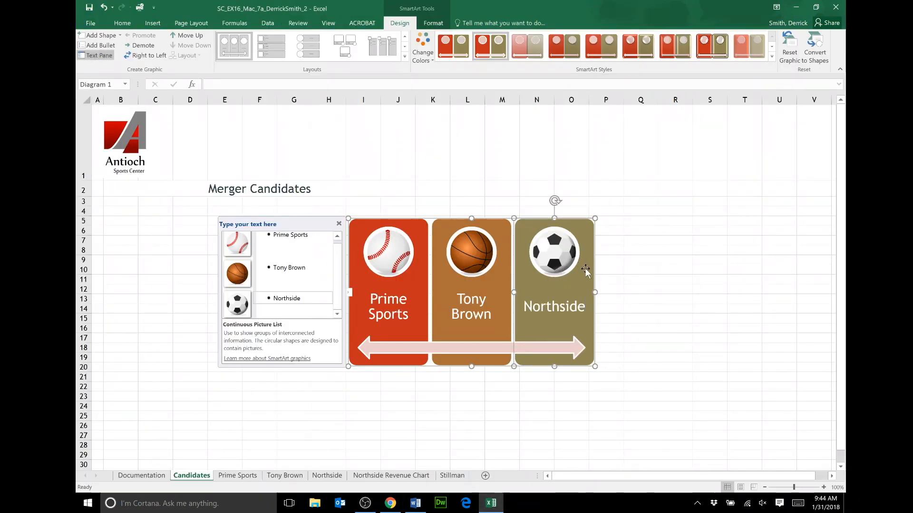
click(121, 36)
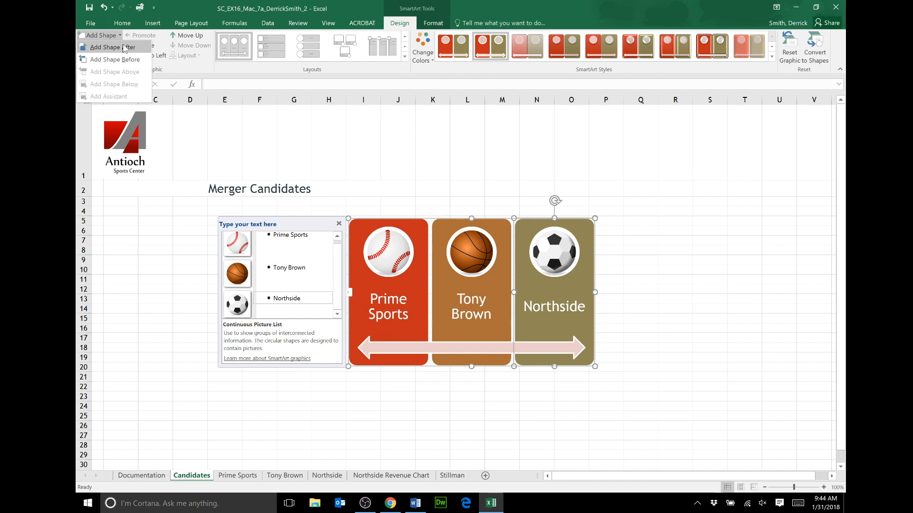
click(125, 48)
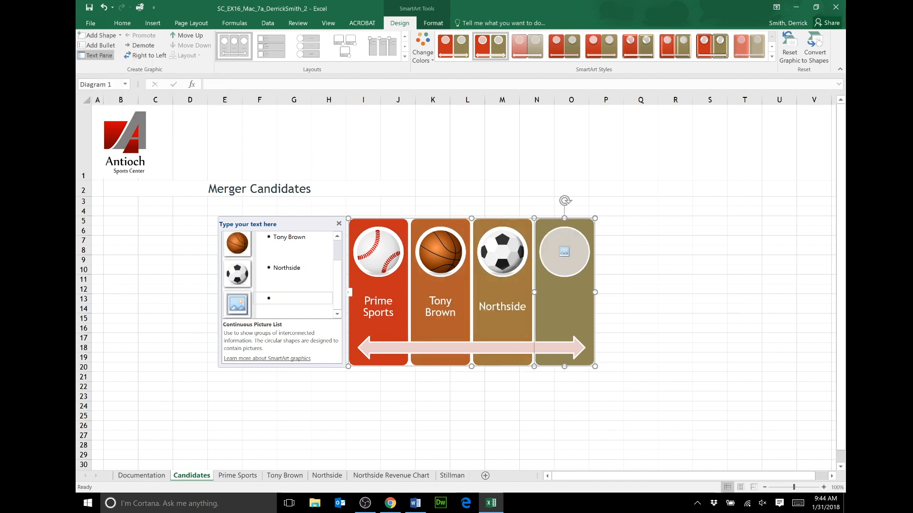
Check step 5b in the Word instructions and insert Support_SC_EX16_Mac_7a_Volleyball into the fourth SmartArt picture placeholder in Excel
click(415, 503)
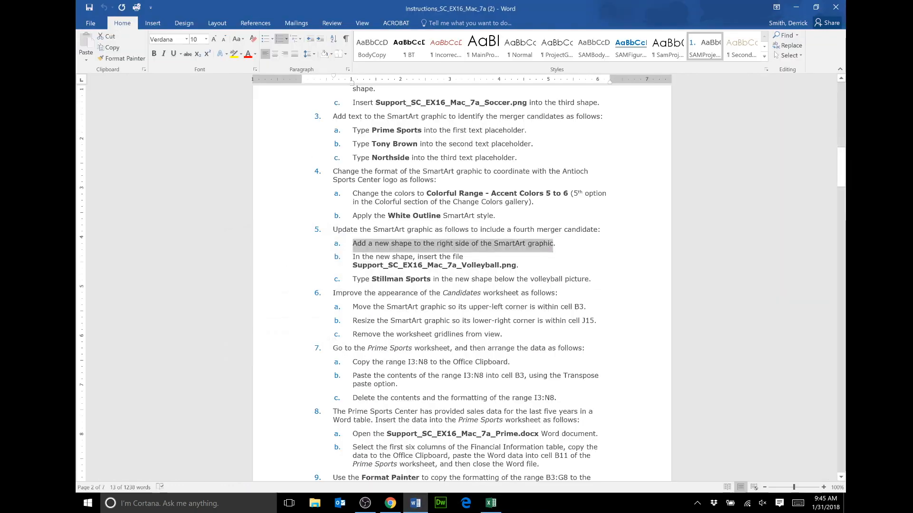
drag(353, 257, 522, 267)
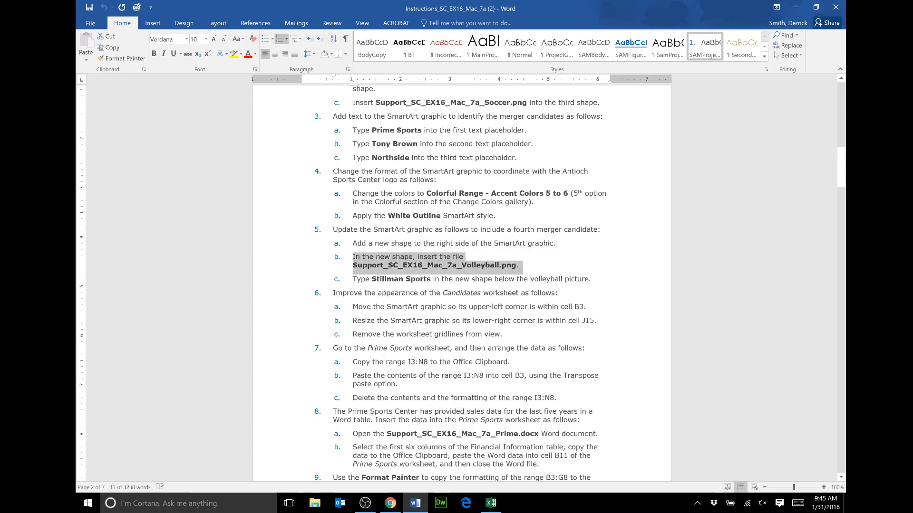
click(493, 505)
click(533, 288)
click(563, 252)
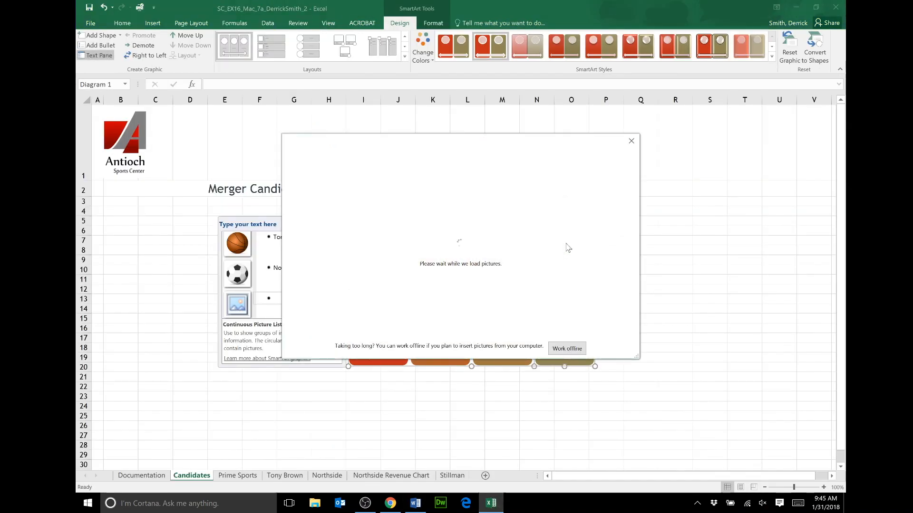
click(500, 194)
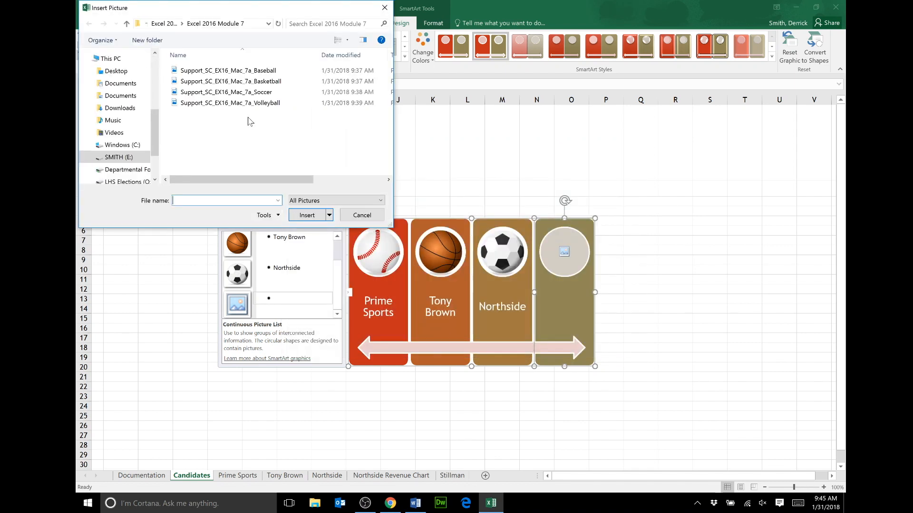
click(230, 103)
click(308, 215)
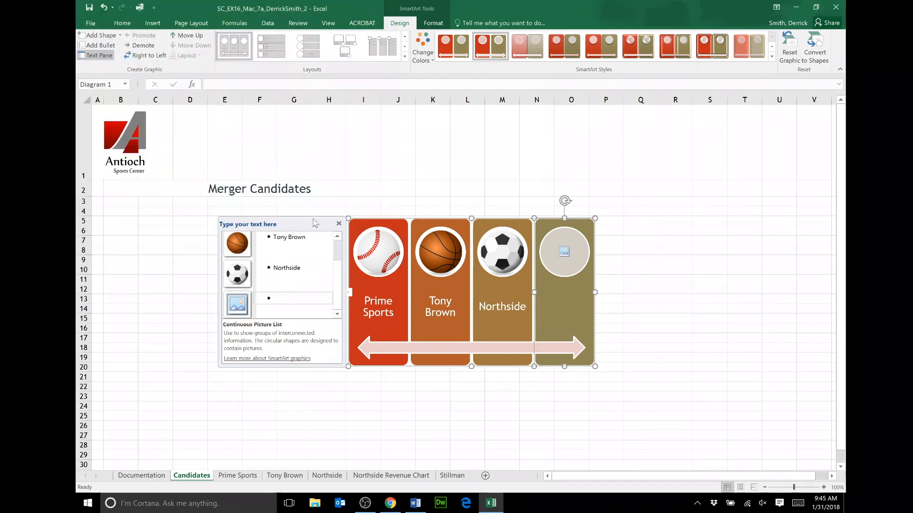
Check step 5c in the Word instructions, enter Stillman Sports as the fourth SmartArt shape's text in Excel, and save the workbook
click(415, 503)
click(420, 279)
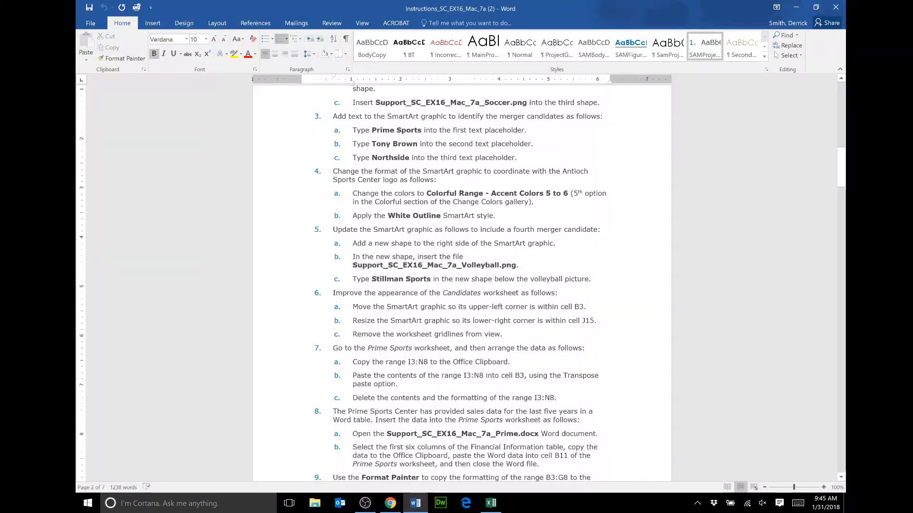
drag(352, 279, 589, 281)
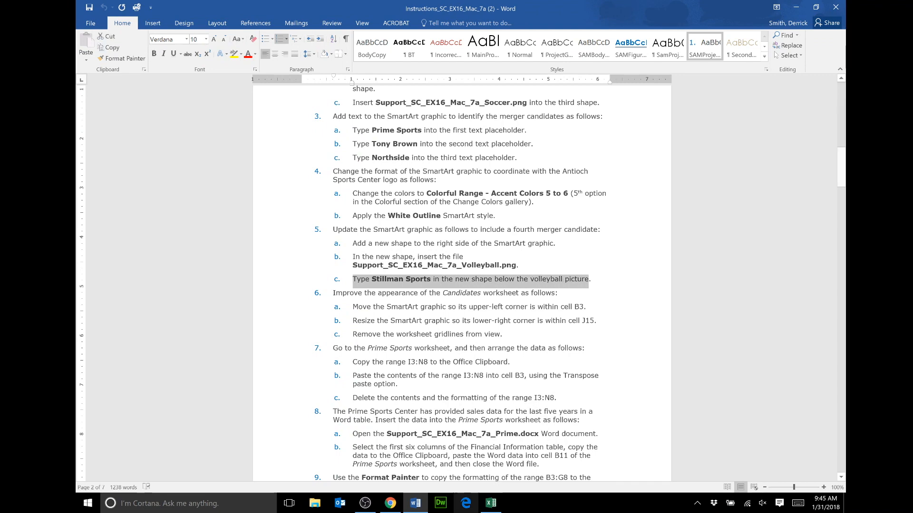
click(499, 507)
click(558, 306)
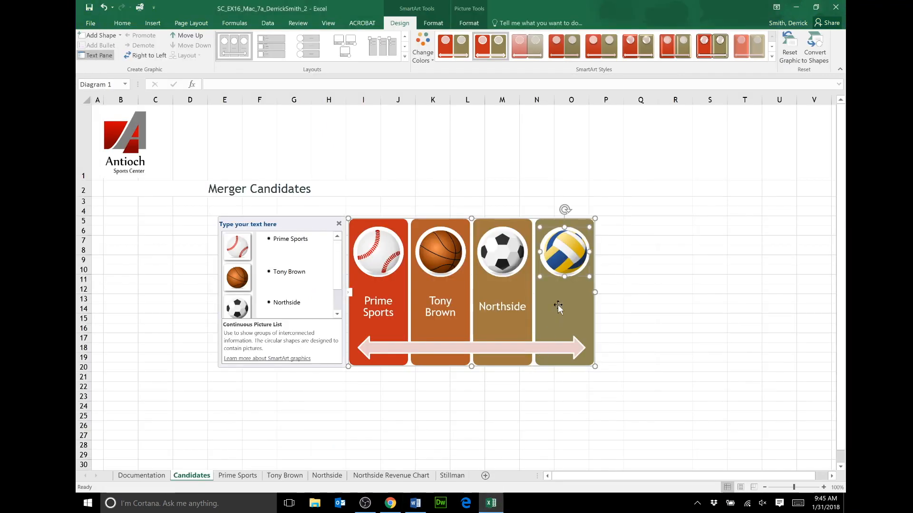
click(280, 298)
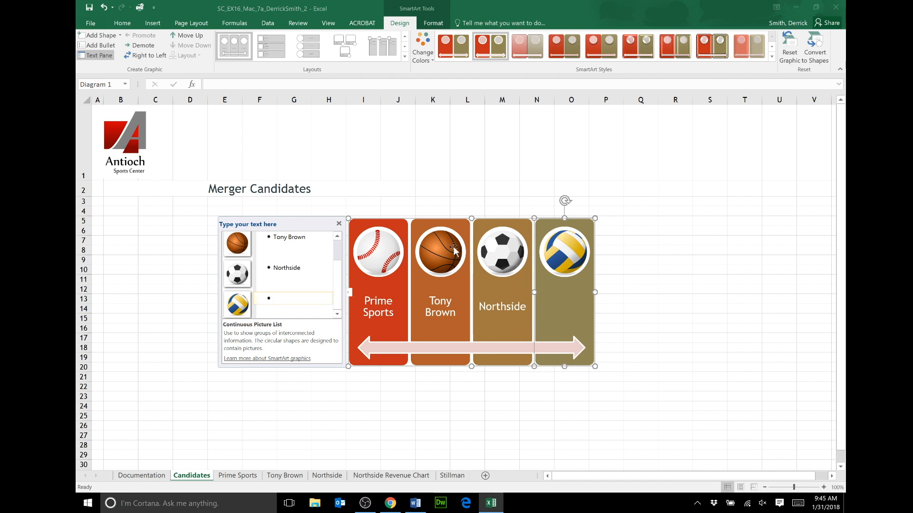
text(Stillman Sports)
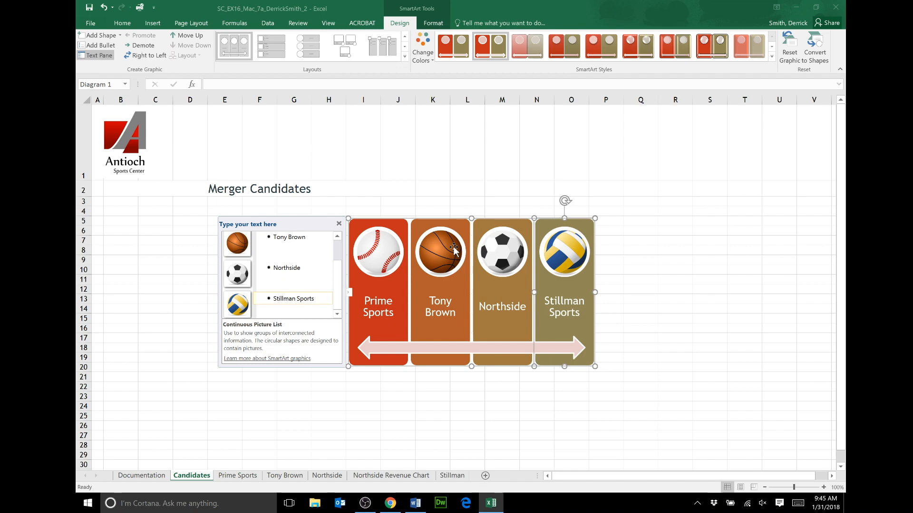
click(88, 8)
Read steps 6 and 6a in the Word instructions on repositioning the SmartArt graphic, and return to the Excel workbook
click(415, 503)
click(464, 320)
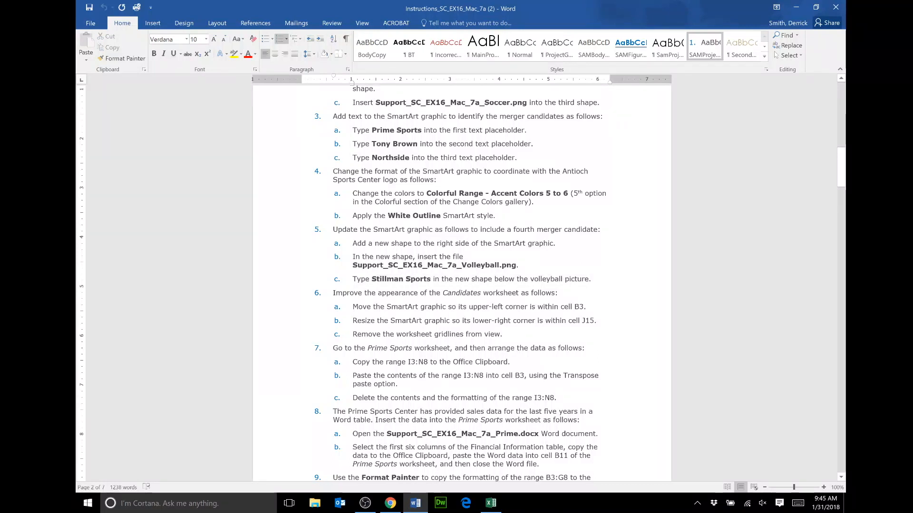
drag(333, 293, 591, 301)
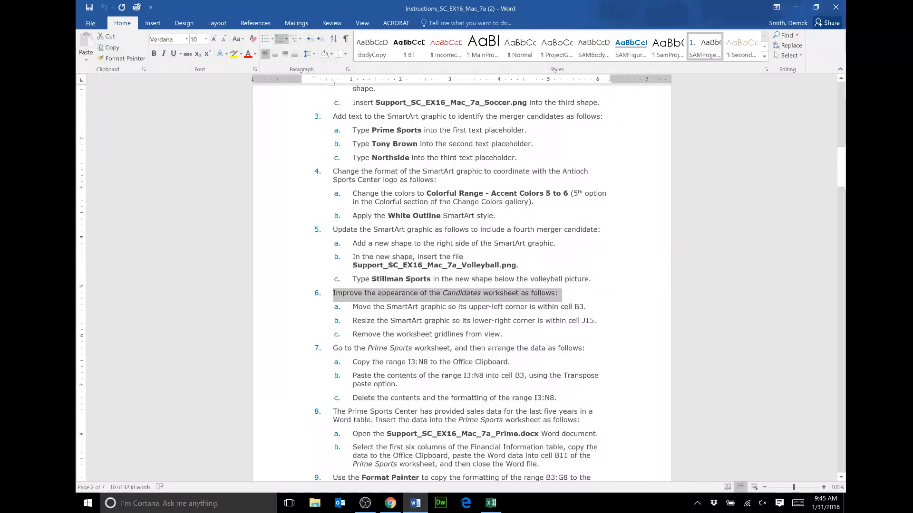
click(352, 307)
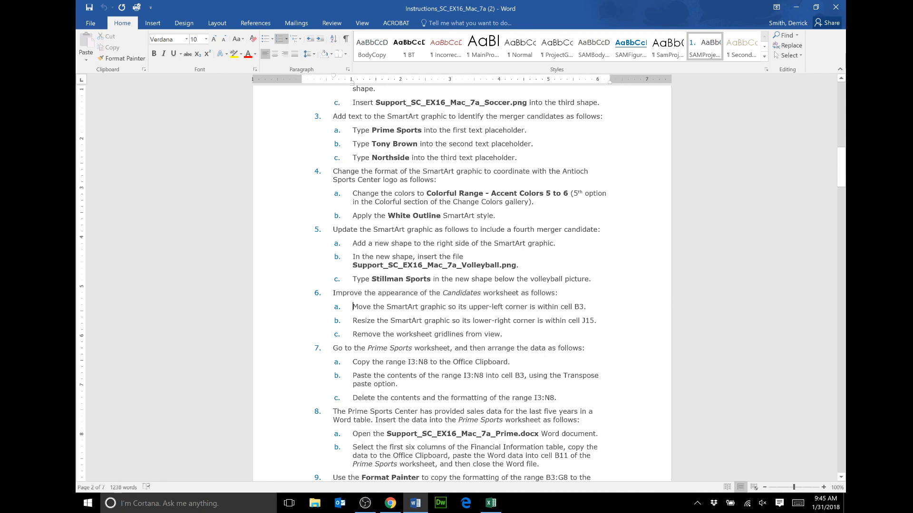
drag(353, 307, 641, 308)
click(491, 503)
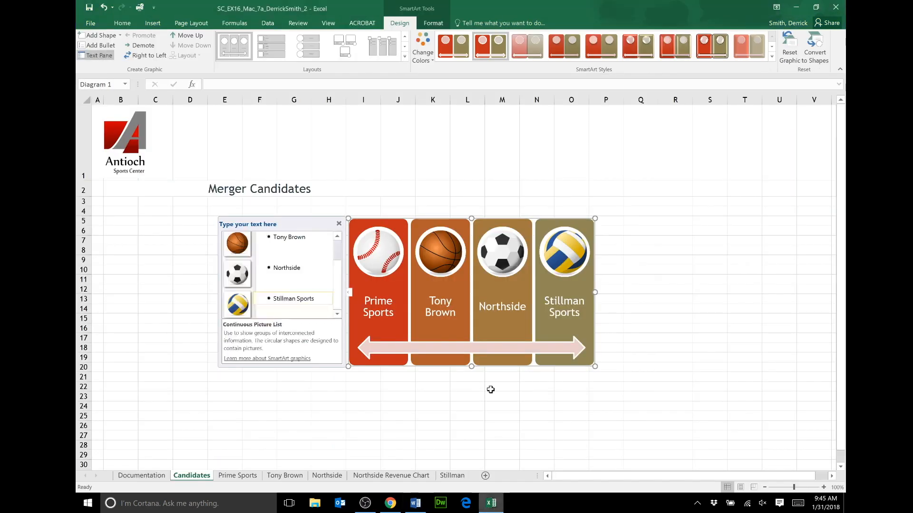
Close the SmartArt text pane and move the whole graphic so its upper-left corner lies within cell B3
click(446, 222)
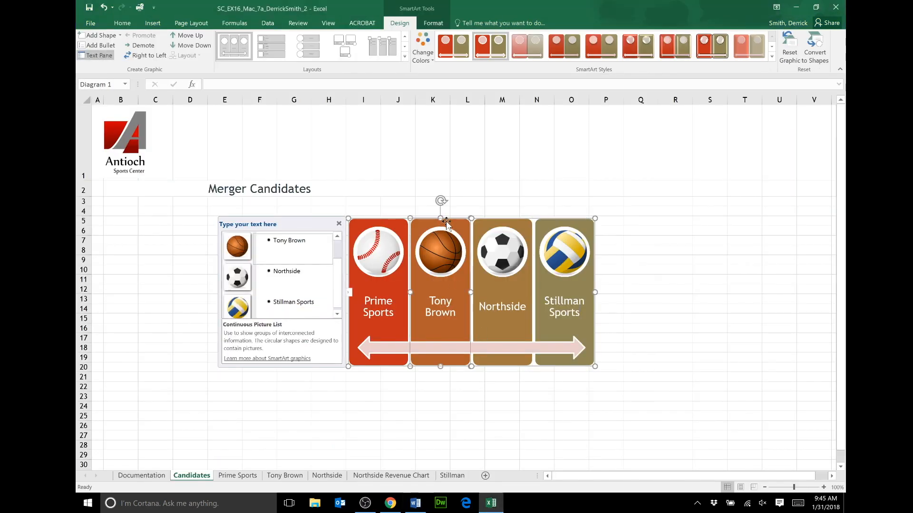
click(339, 224)
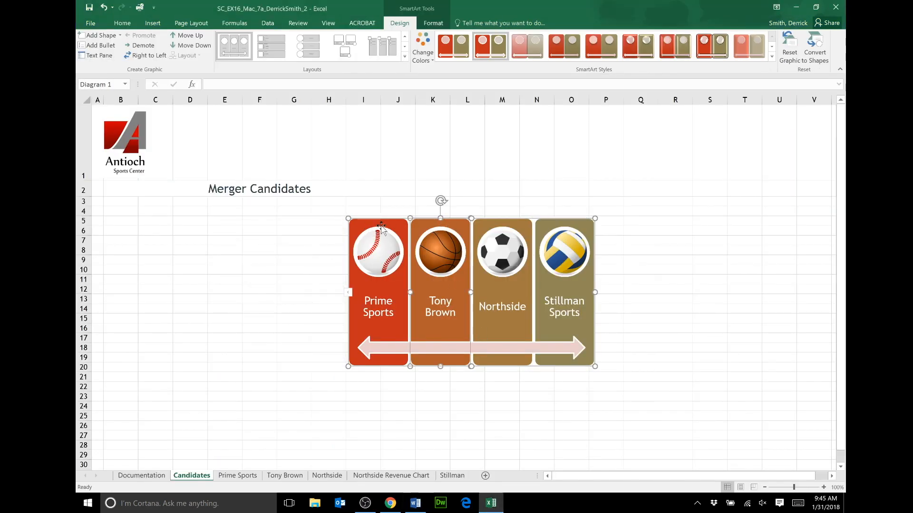
drag(383, 224, 354, 225)
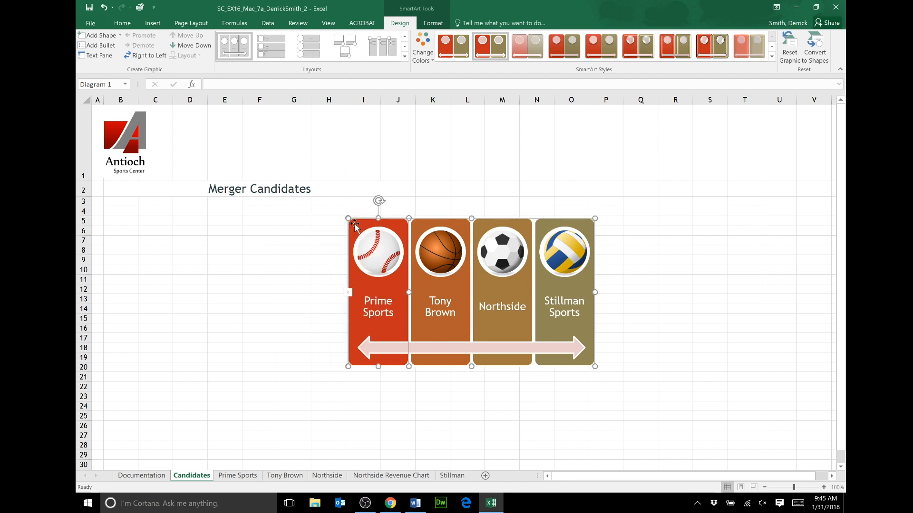
click(463, 224)
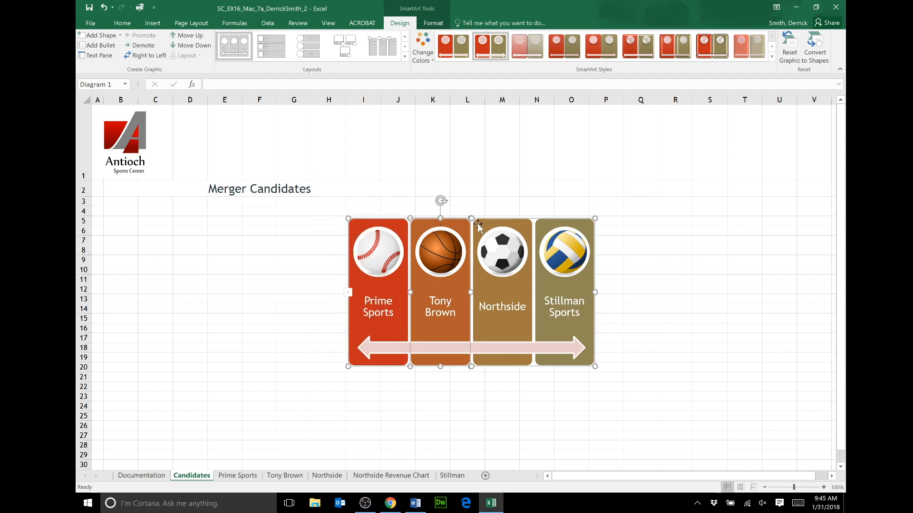
click(468, 341)
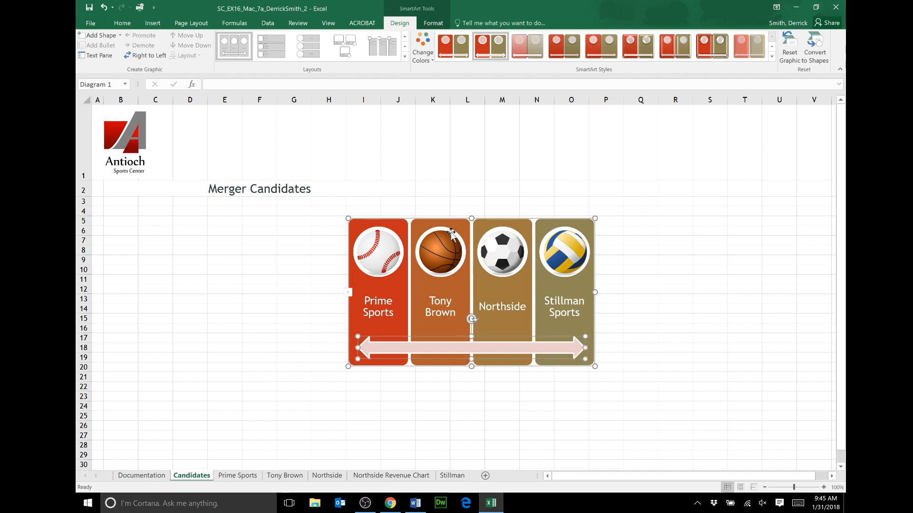
click(466, 225)
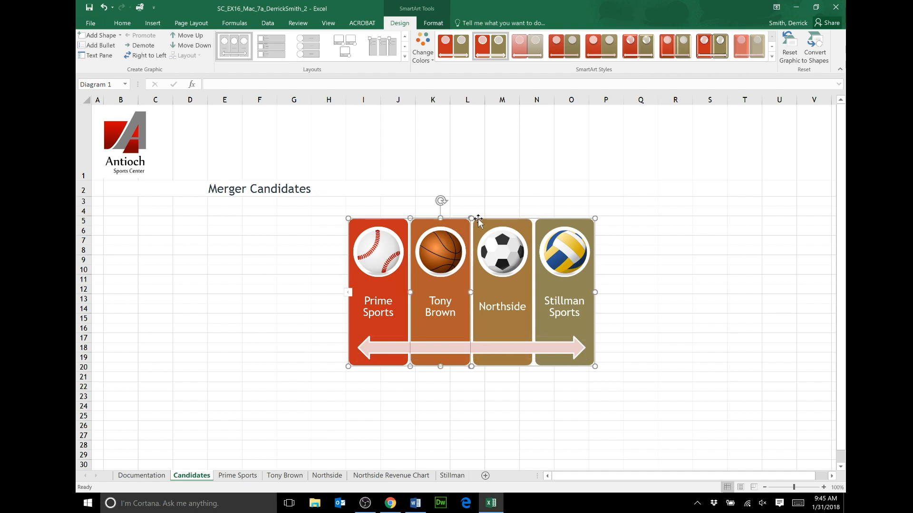
drag(477, 218, 234, 197)
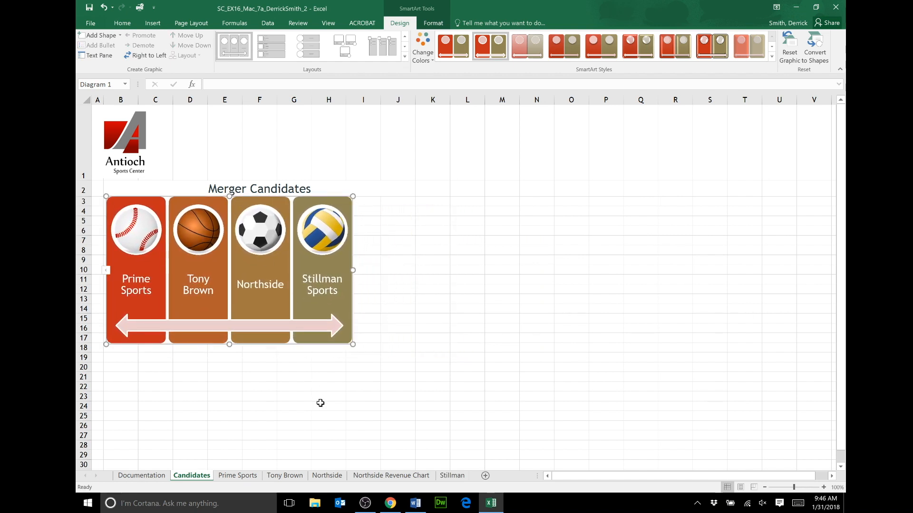
Check step 6b in the Word instructions and resize the SmartArt graphic in Excel so its lower-right corner lies within cell J15
click(415, 503)
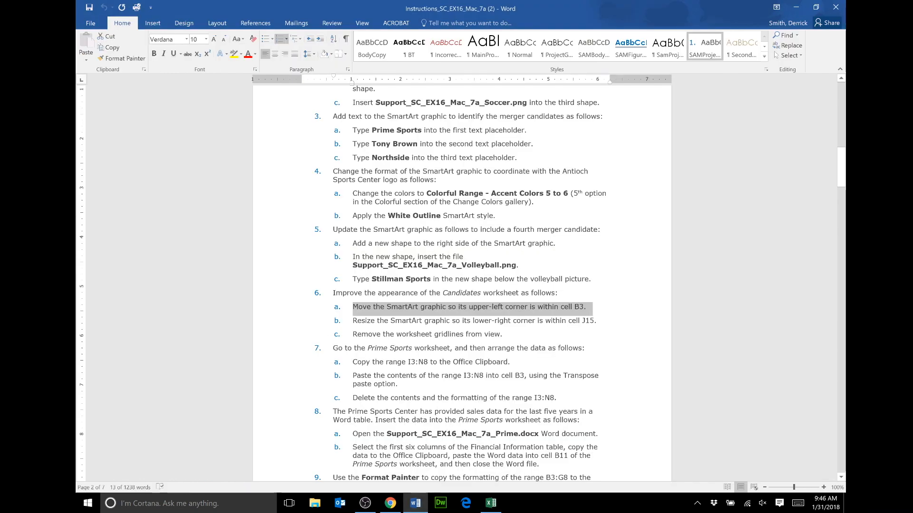
click(365, 321)
drag(354, 321, 593, 321)
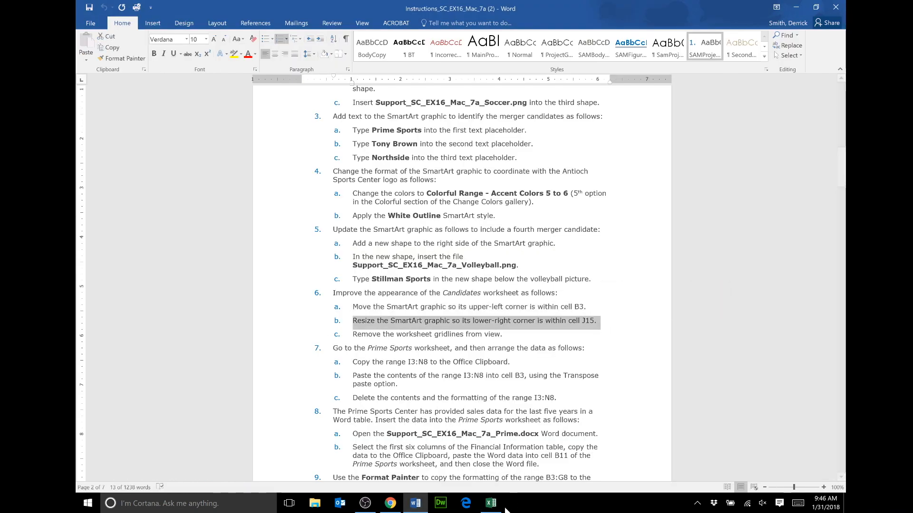
click(490, 502)
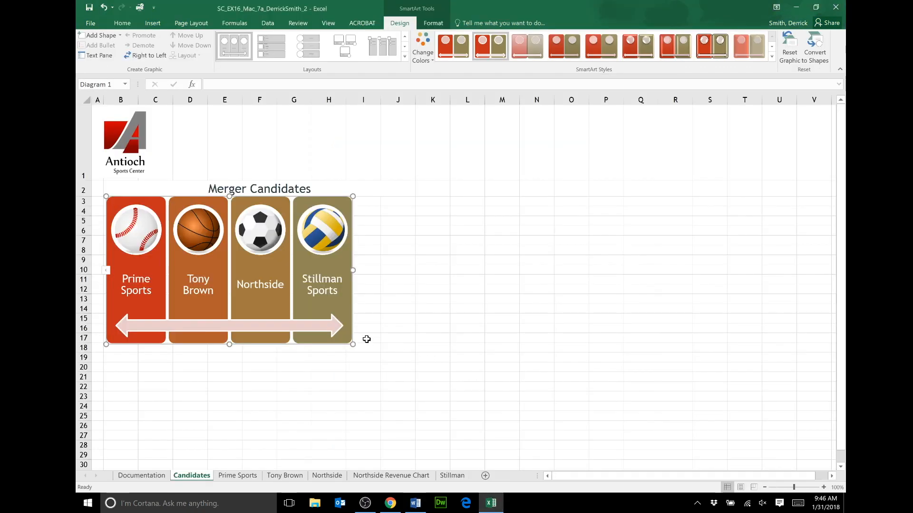
drag(354, 345, 408, 323)
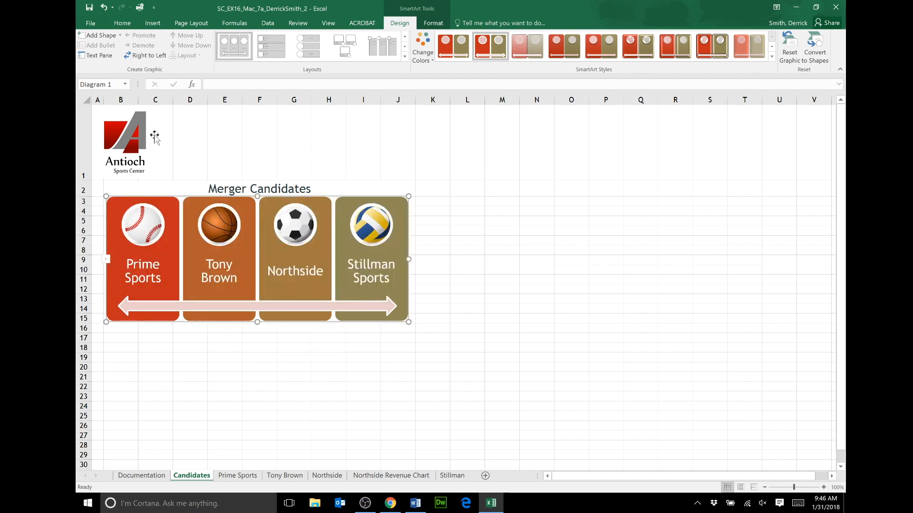
Check step 6c in the Word instructions and hide the gridlines on the Candidates worksheet in Excel
click(415, 503)
drag(352, 334, 505, 335)
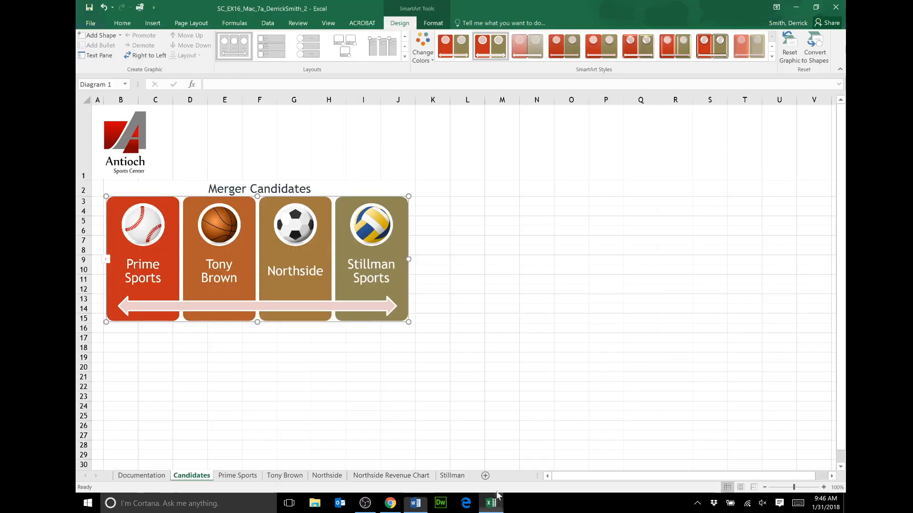
click(491, 503)
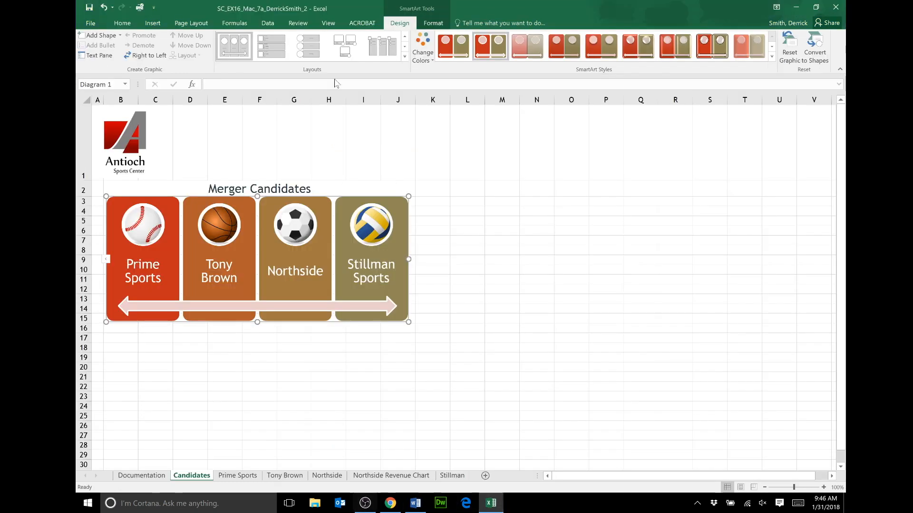
click(329, 22)
click(179, 55)
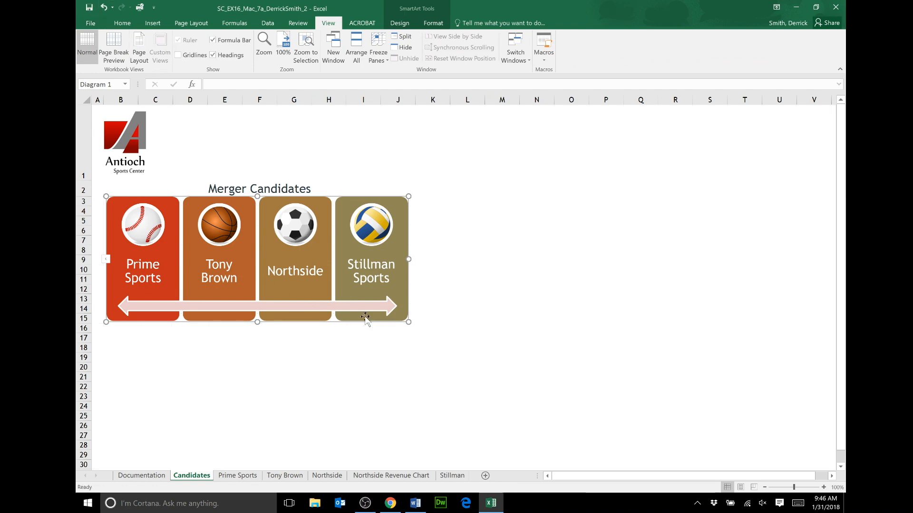
Read step 7 in the Word instructions and open the Prime Sports worksheet in Excel
click(415, 504)
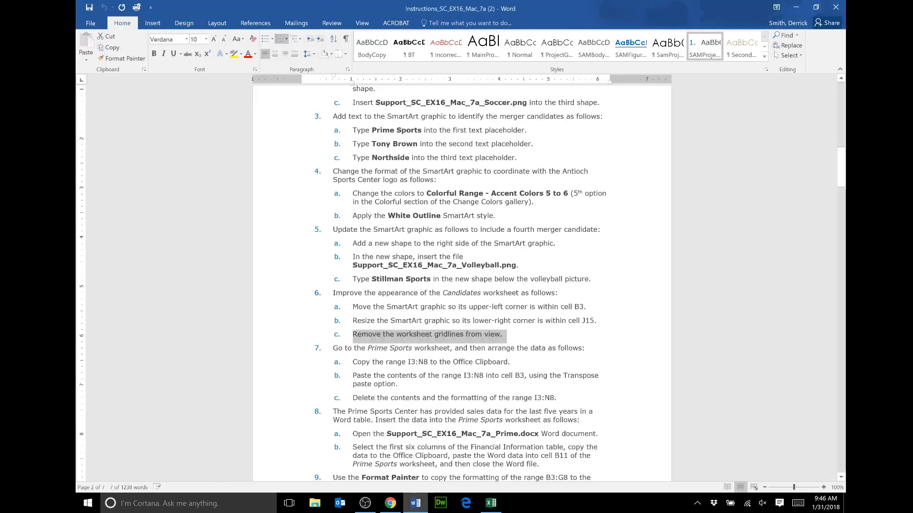
click(432, 336)
drag(333, 349, 580, 349)
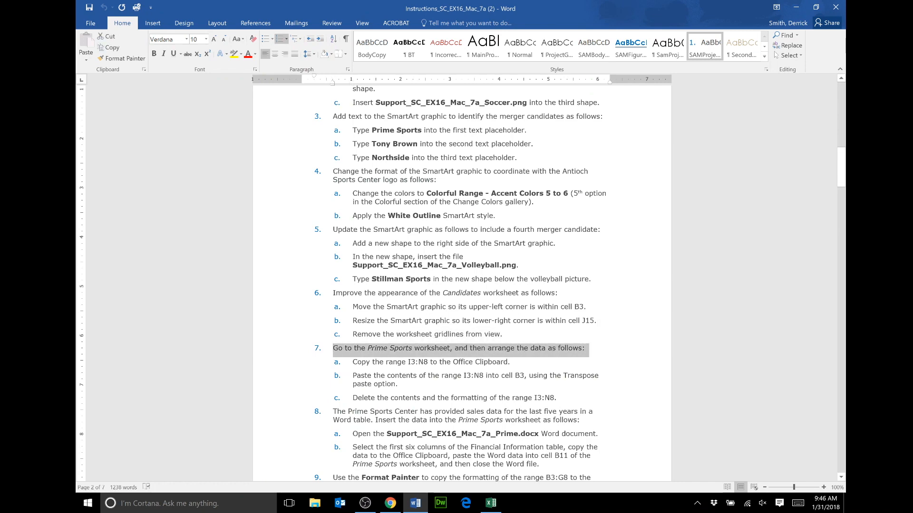
scroll(461, 285, down, 6)
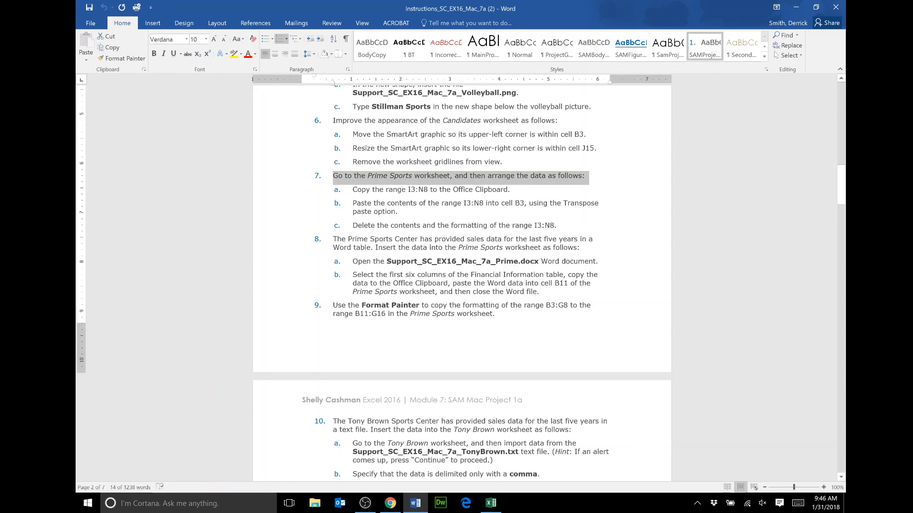
click(491, 503)
click(237, 476)
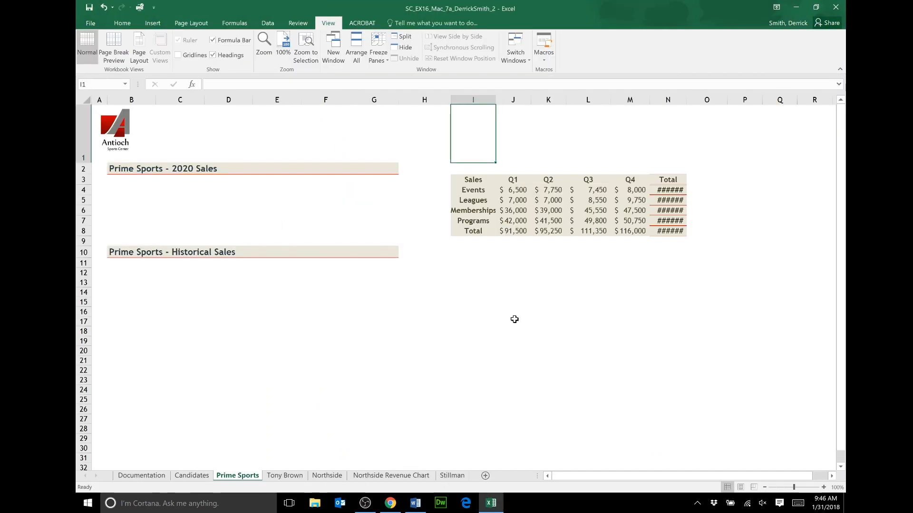
Check step 7a in the Word instructions and copy the range I3:N8 on the Prime Sports worksheet in Excel
click(415, 503)
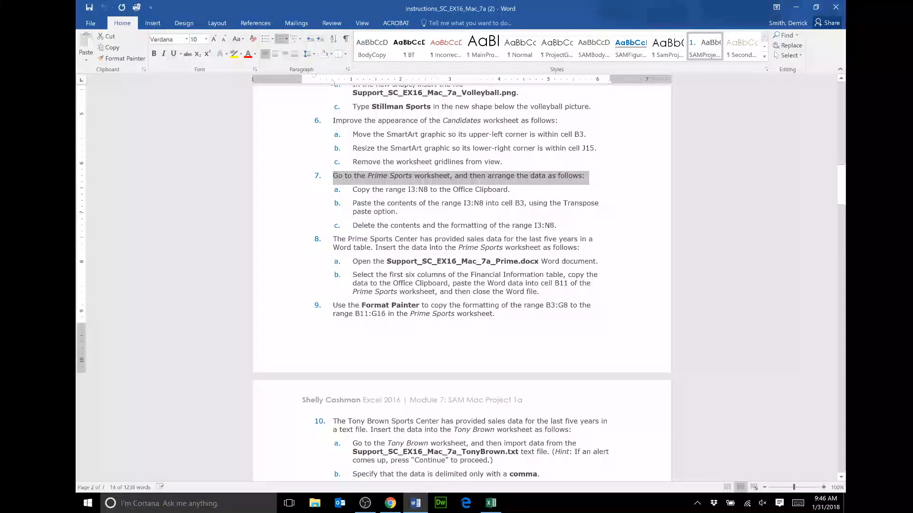
drag(352, 189, 513, 190)
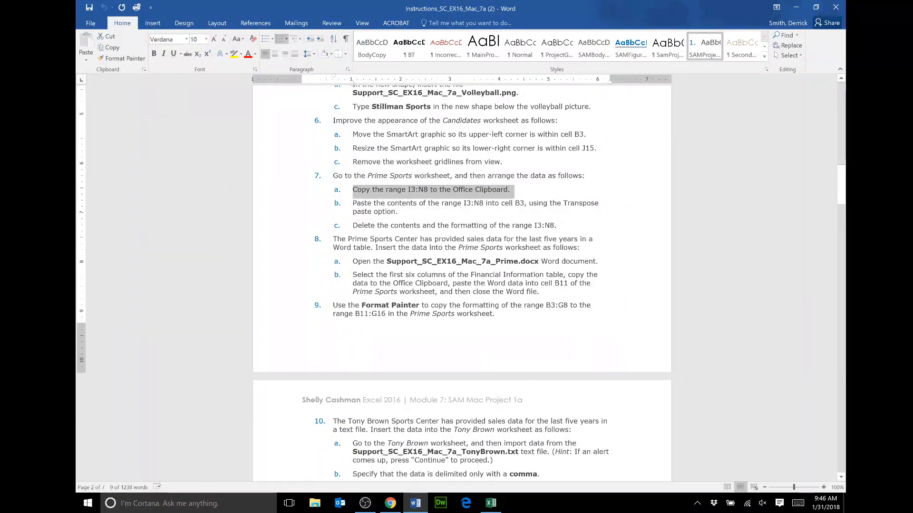
click(491, 503)
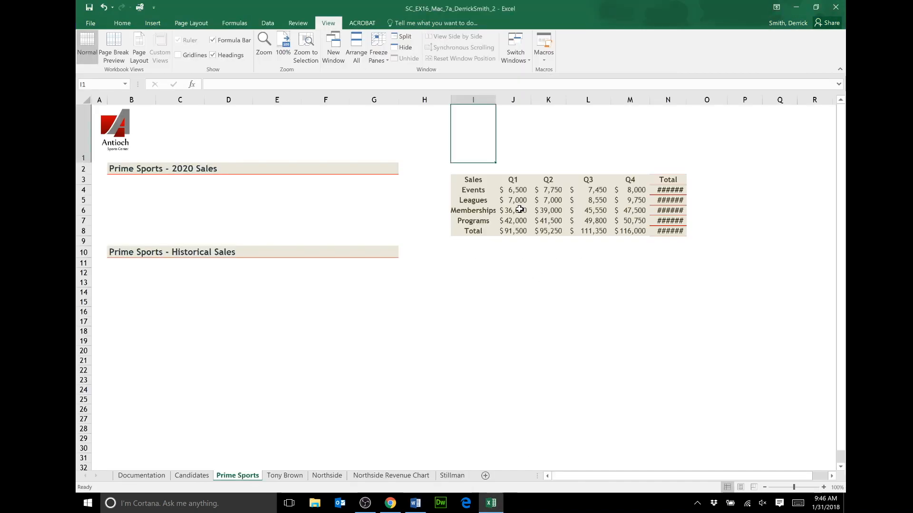
click(470, 178)
drag(471, 178, 671, 230)
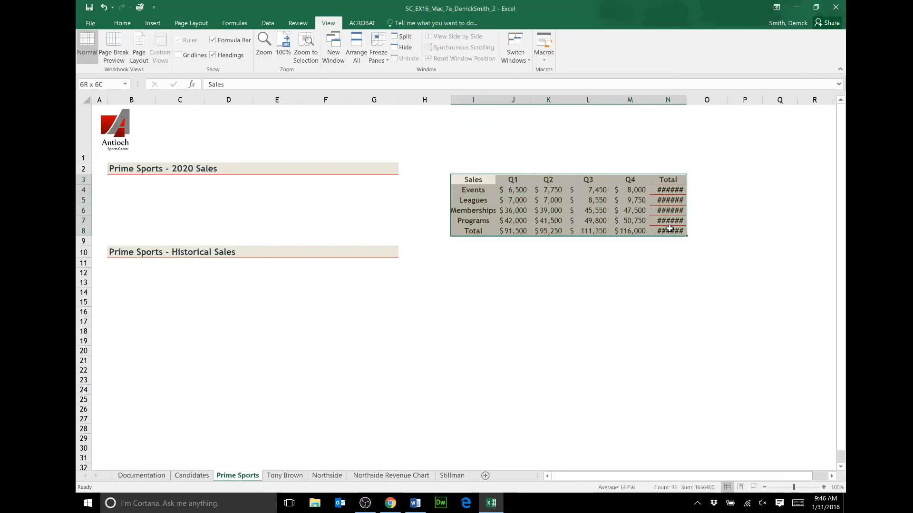
click(122, 23)
click(113, 47)
Check step 7b in the Word instructions, paste the copied range transposed into cell B3 in Excel, and save the workbook
click(413, 503)
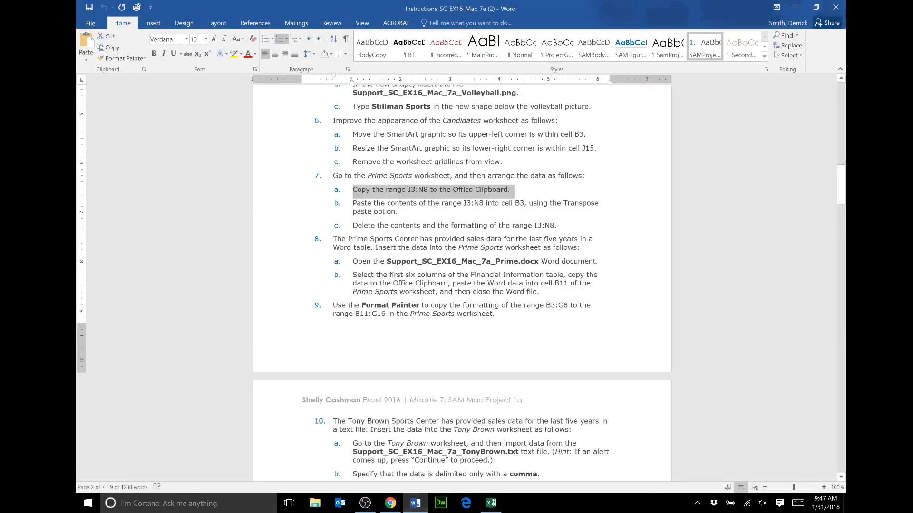
click(360, 203)
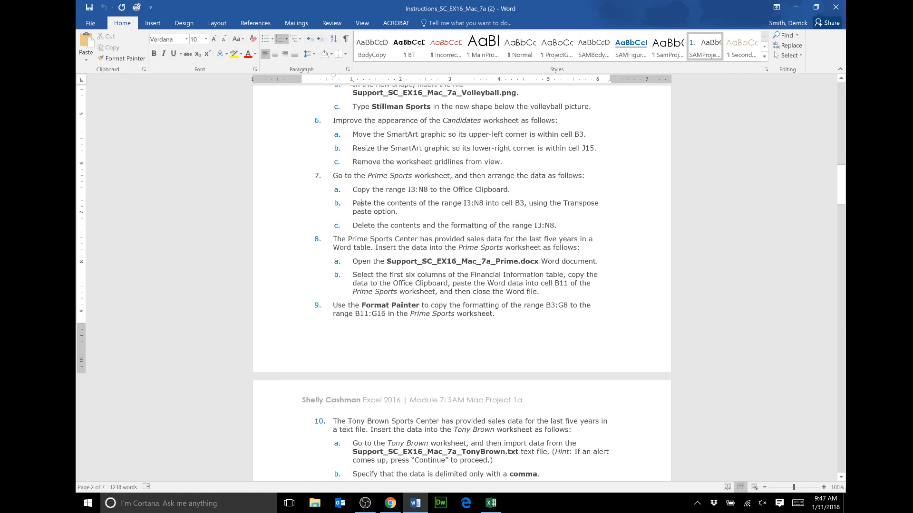
drag(360, 203, 395, 212)
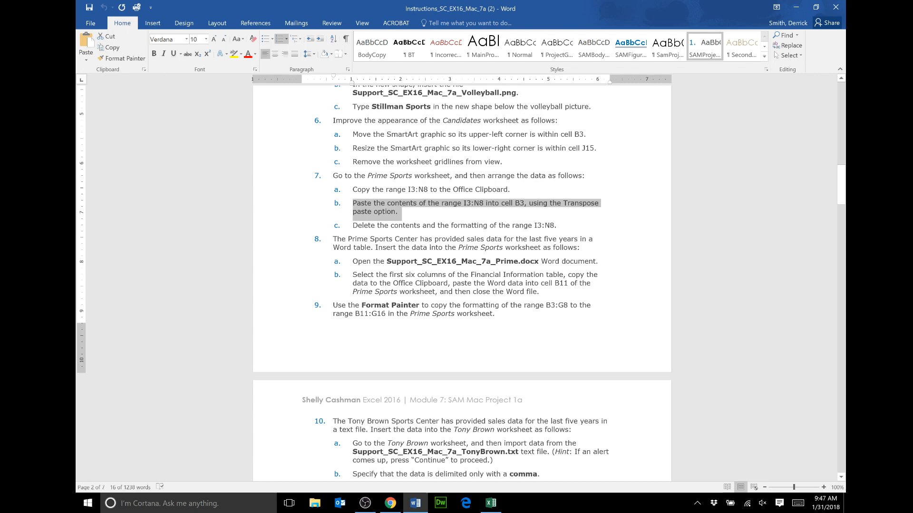
click(490, 503)
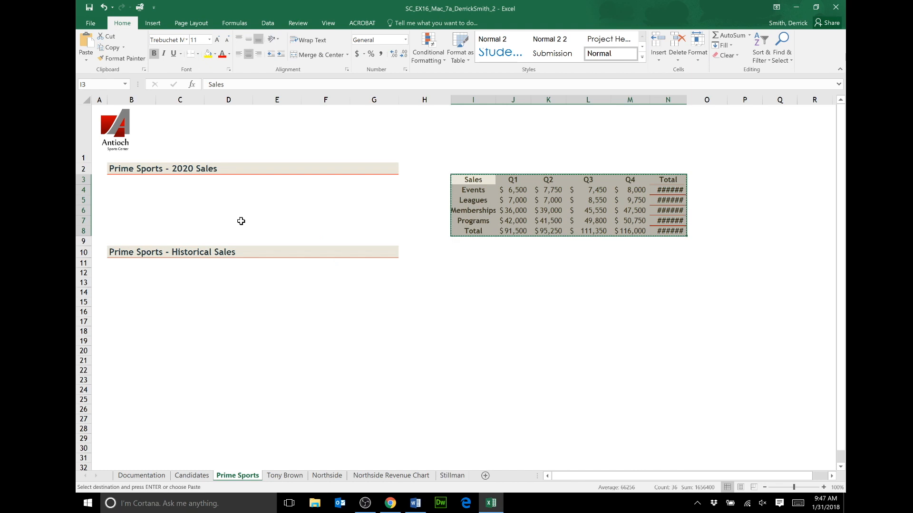
click(126, 183)
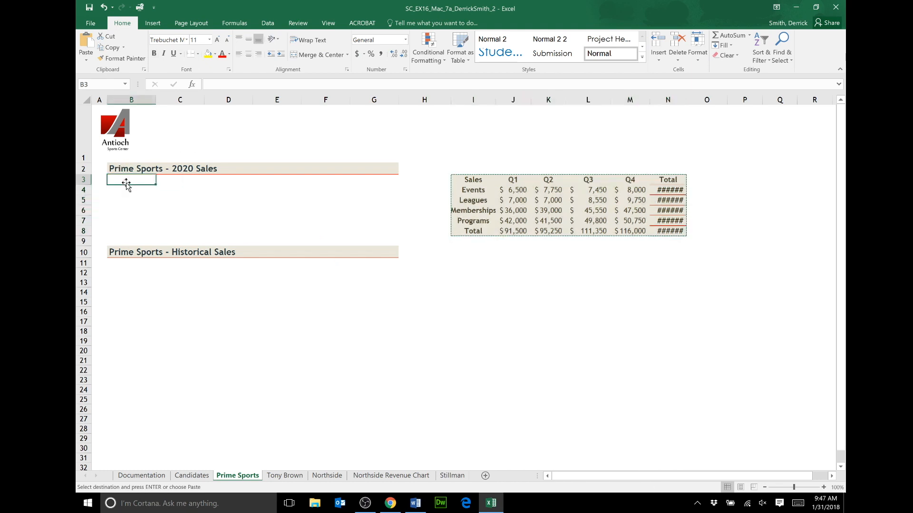
click(86, 60)
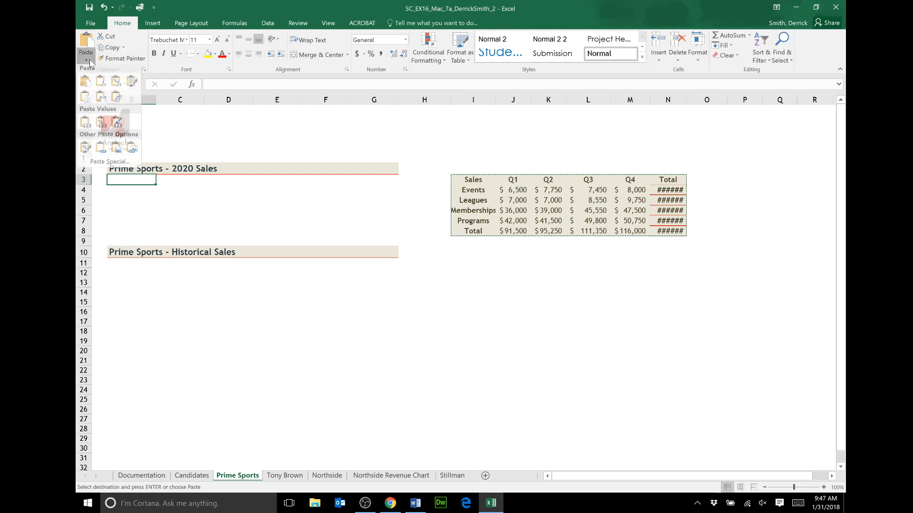
click(118, 99)
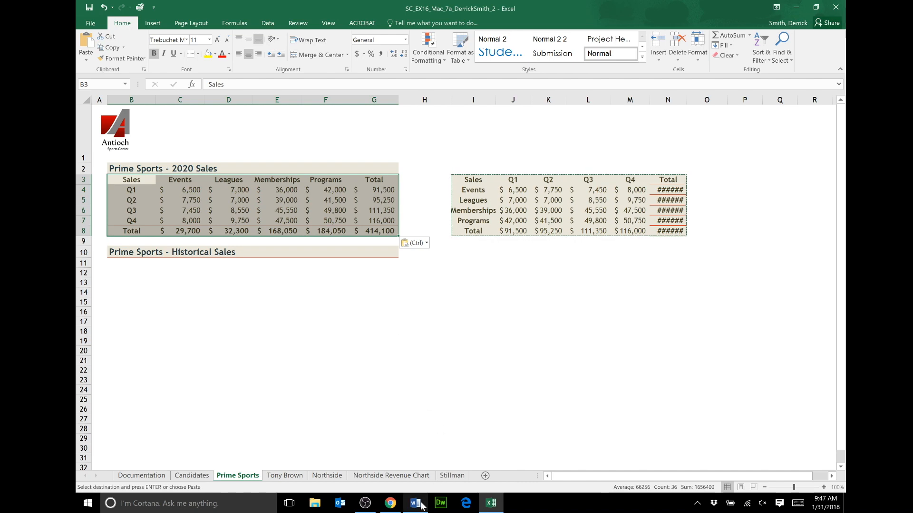
click(89, 7)
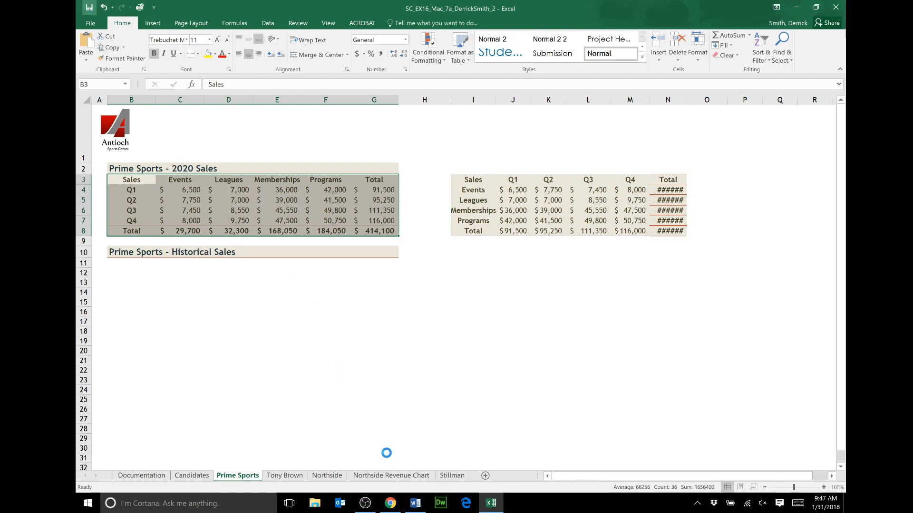
Check step 7c in the Word instructions, clear all contents and formatting from I3:N8 in Excel, and save the workbook
click(415, 504)
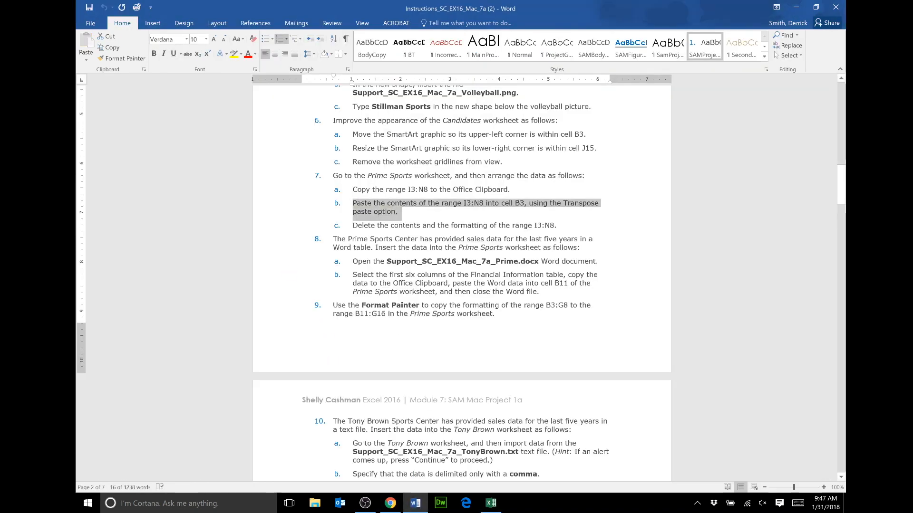
click(370, 225)
drag(371, 225, 559, 225)
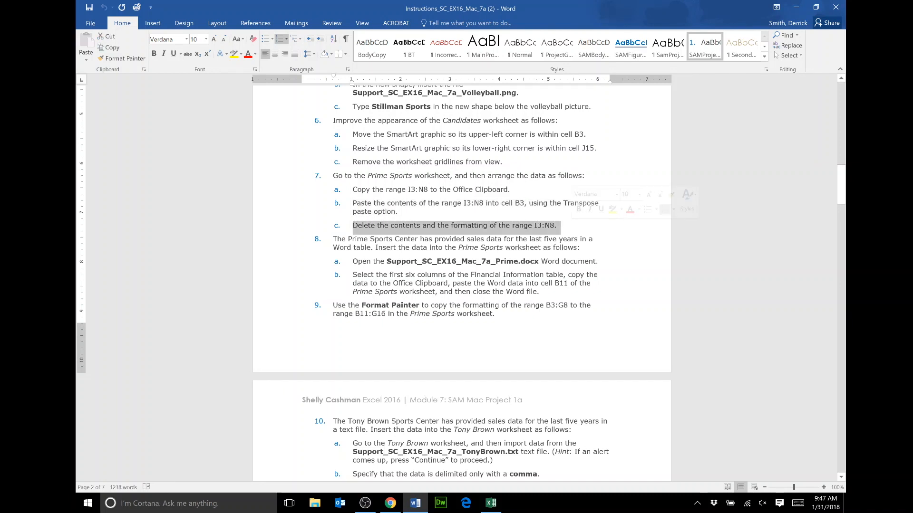
click(491, 502)
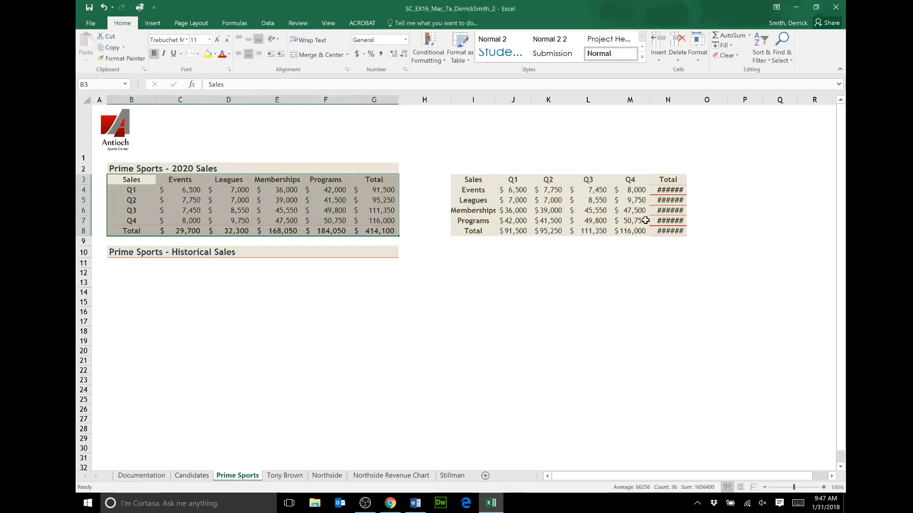
drag(473, 180, 678, 233)
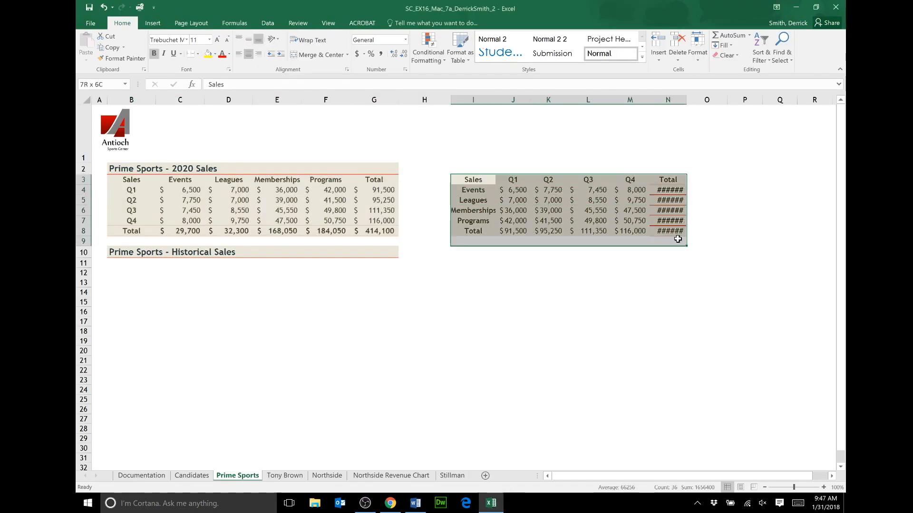
click(738, 55)
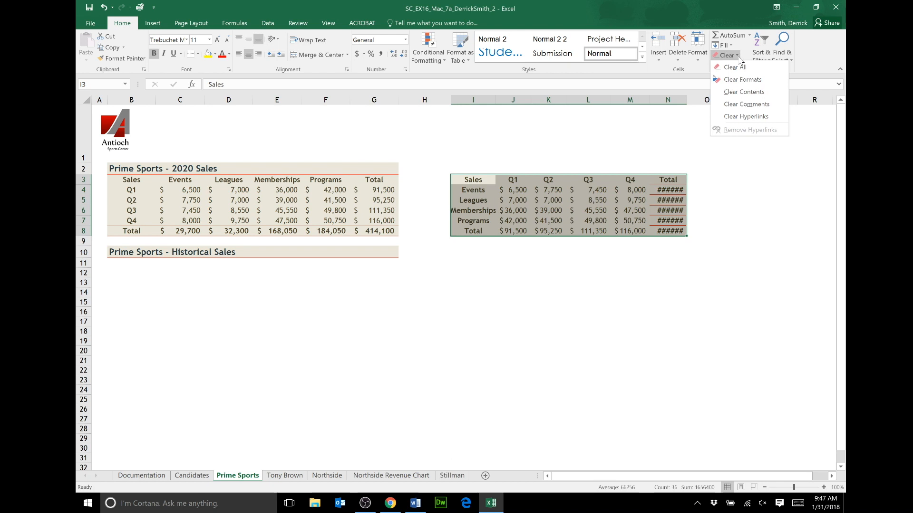
click(734, 67)
click(586, 148)
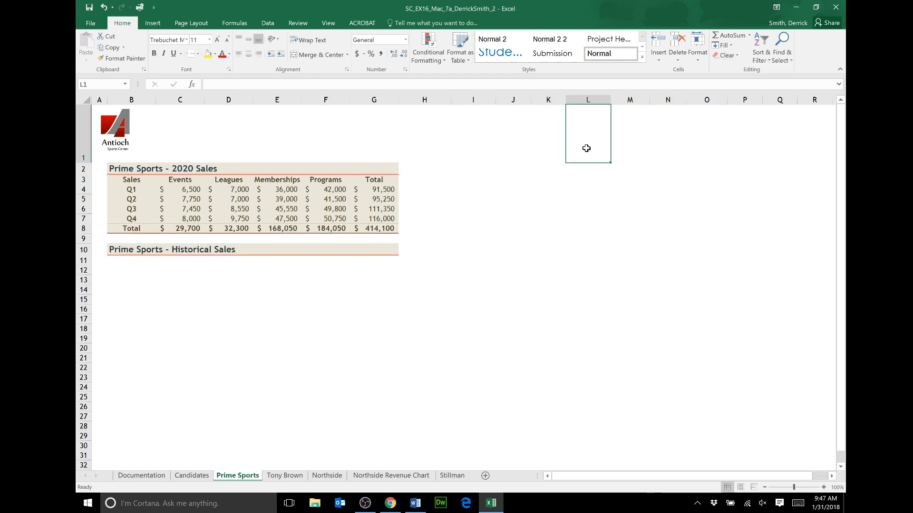
click(88, 7)
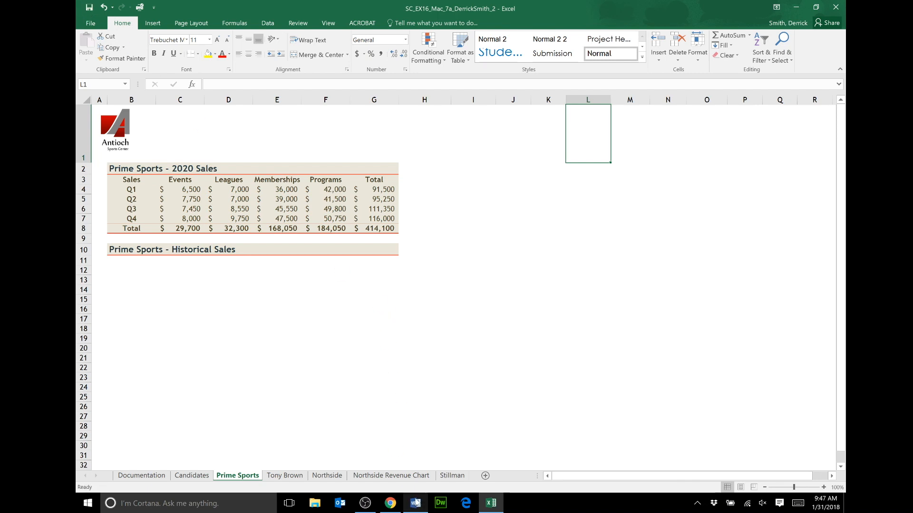
Read steps 8 and 8a in the Word instructions and compare them with the Prime Sports worksheet in Excel
mouse_move(417, 505)
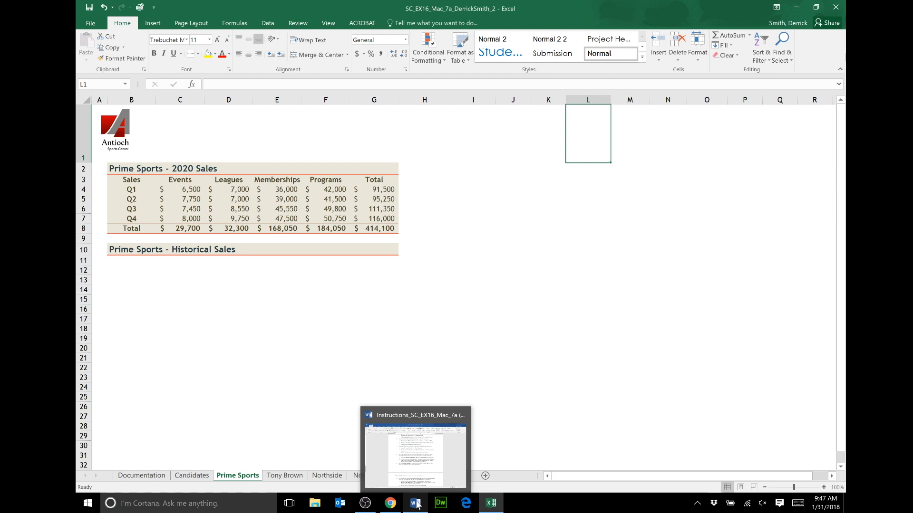
click(416, 505)
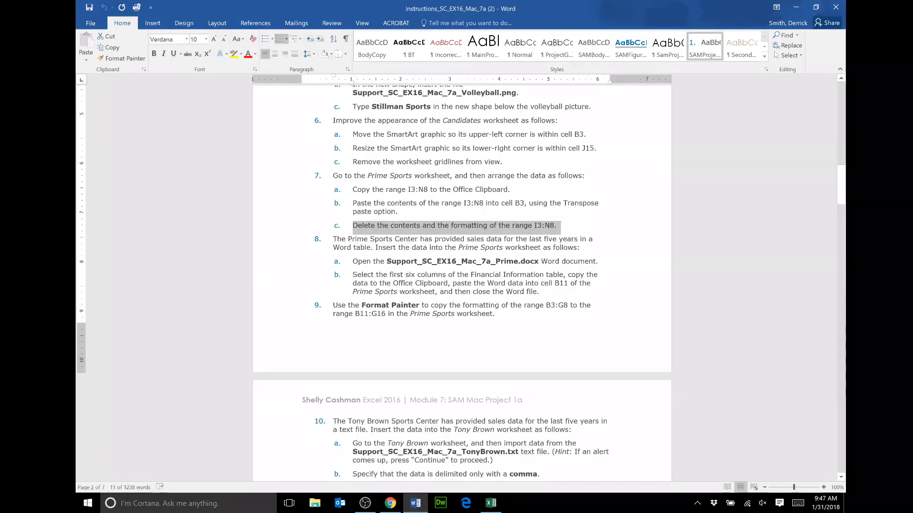
drag(332, 239, 579, 248)
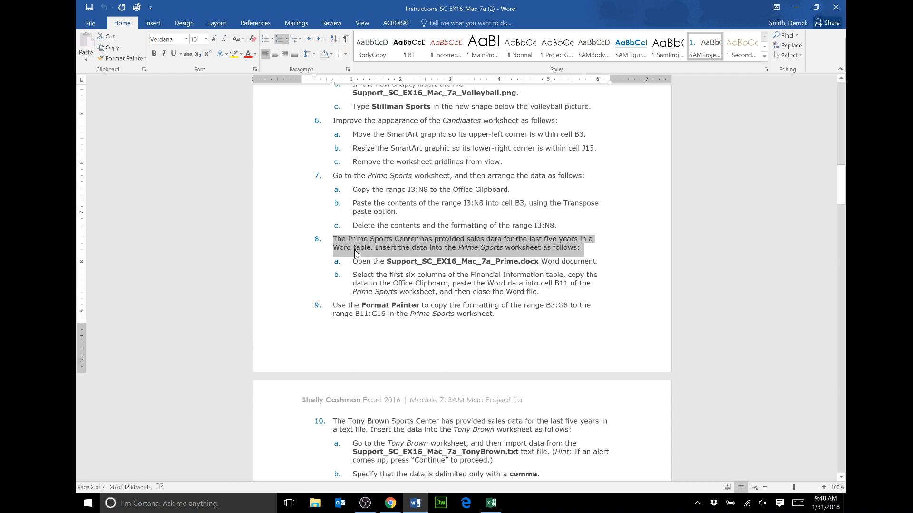
click(491, 503)
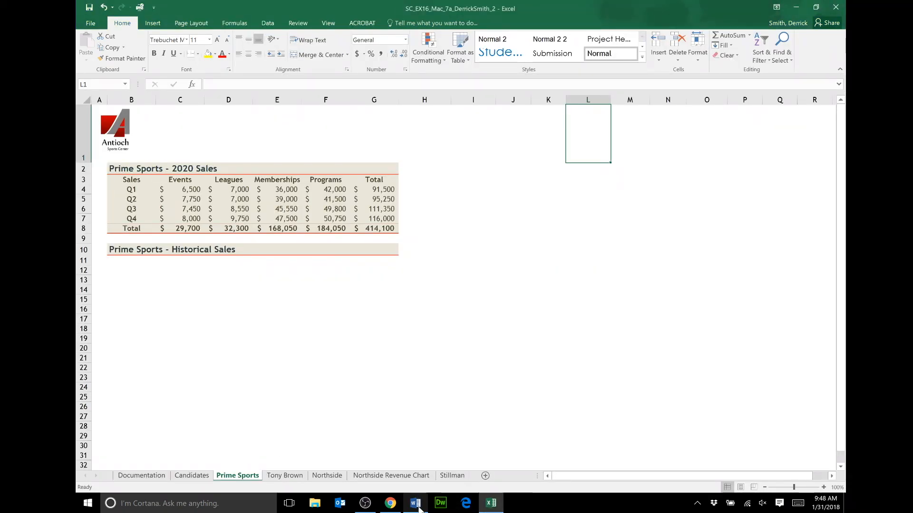
click(415, 503)
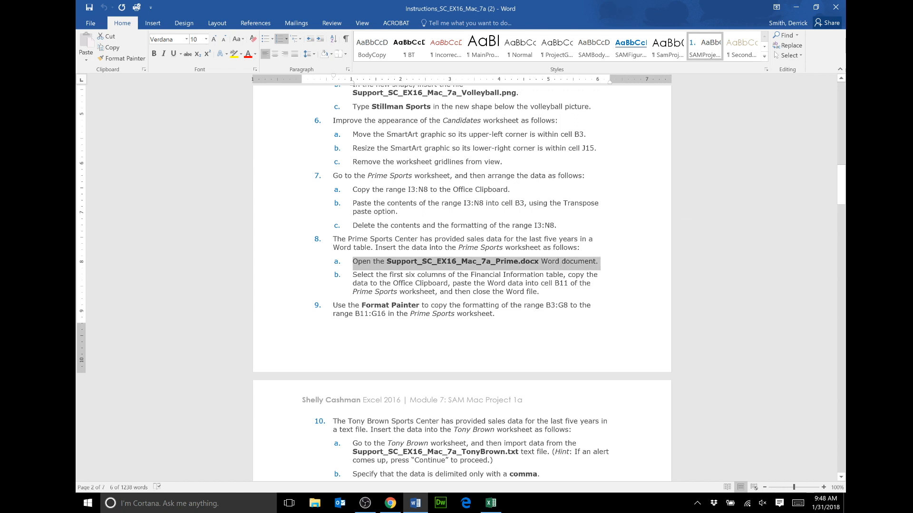
In File Explorer, open Support_SC_EX16_Mac_7a_Prime from the E: drive's Office 2016 Projects, Excel 2016, Excel 2016 Module 7 folder
click(314, 504)
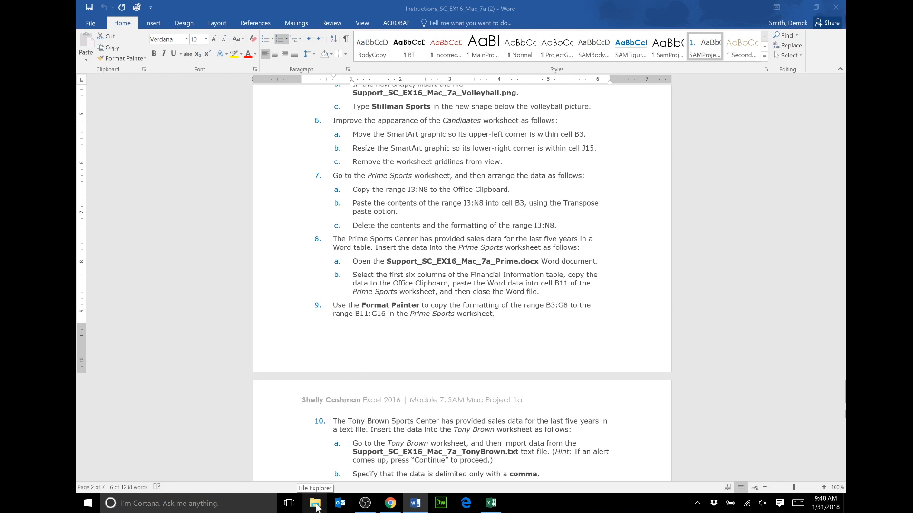
click(317, 505)
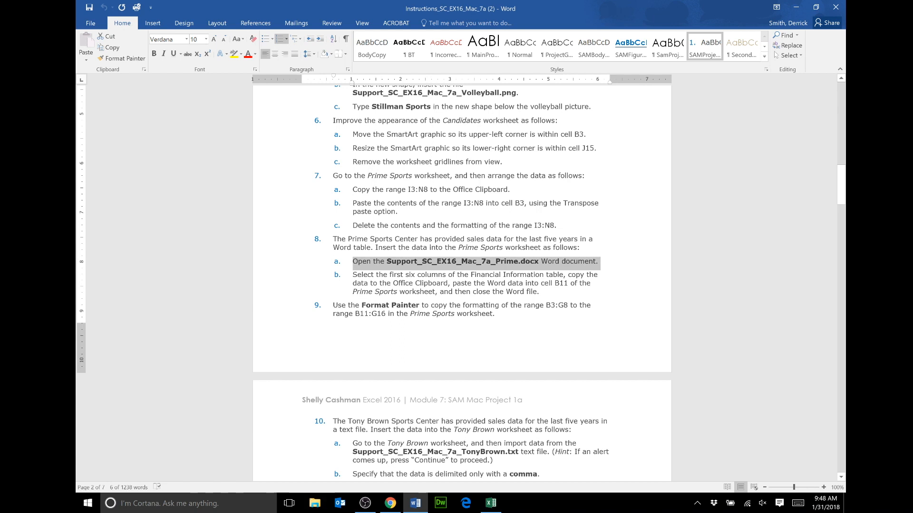
click(314, 504)
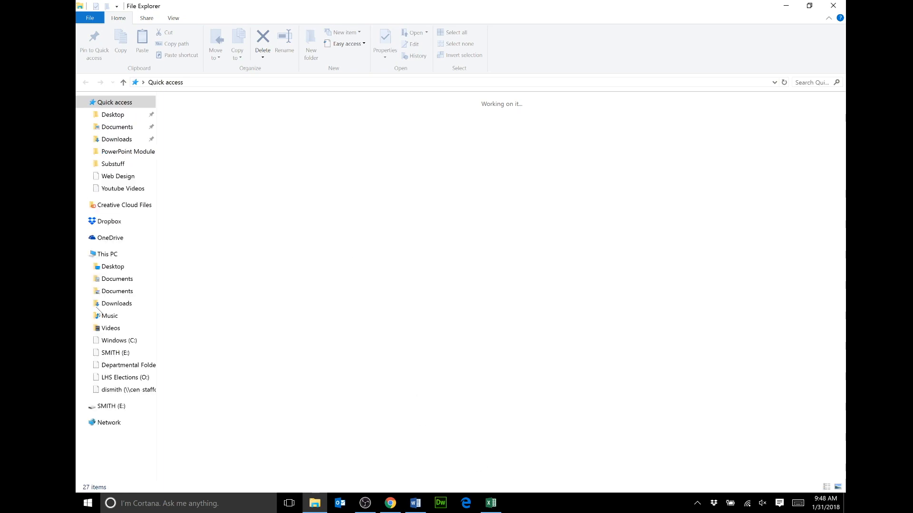
click(124, 356)
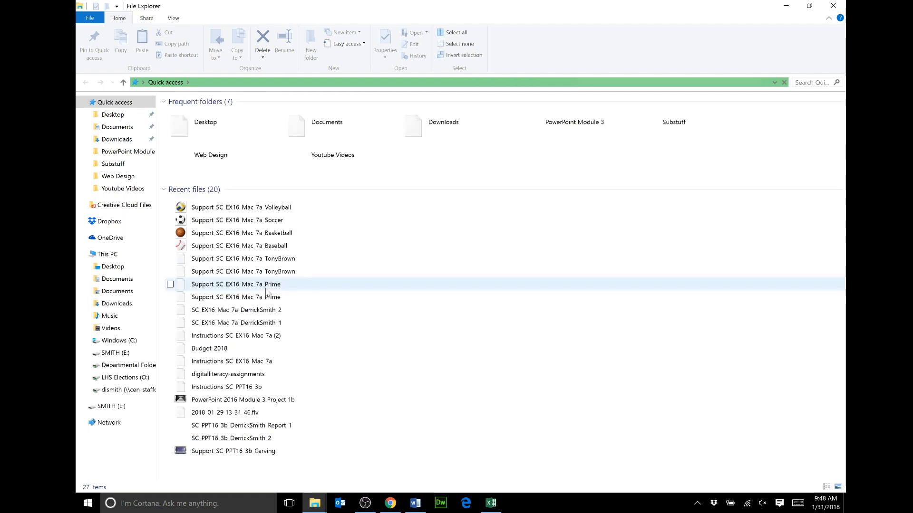
click(112, 410)
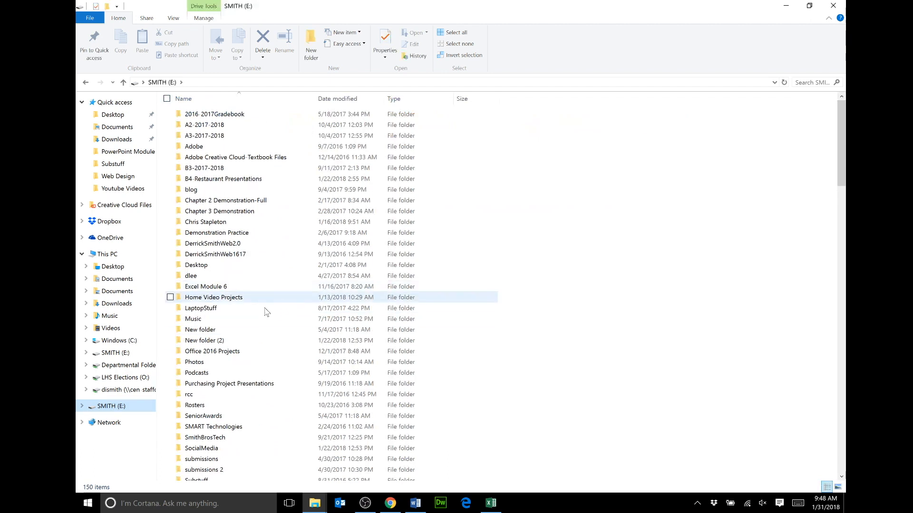
double_click(243, 352)
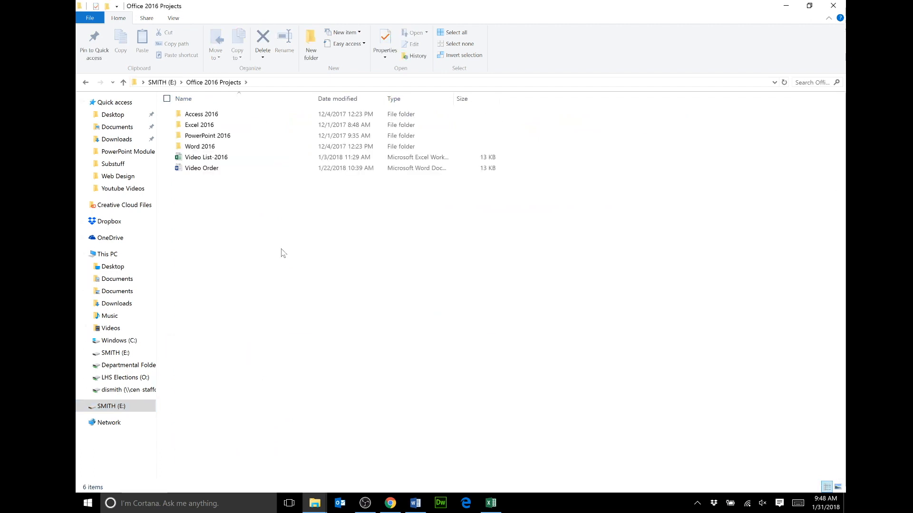
double_click(264, 125)
double_click(253, 147)
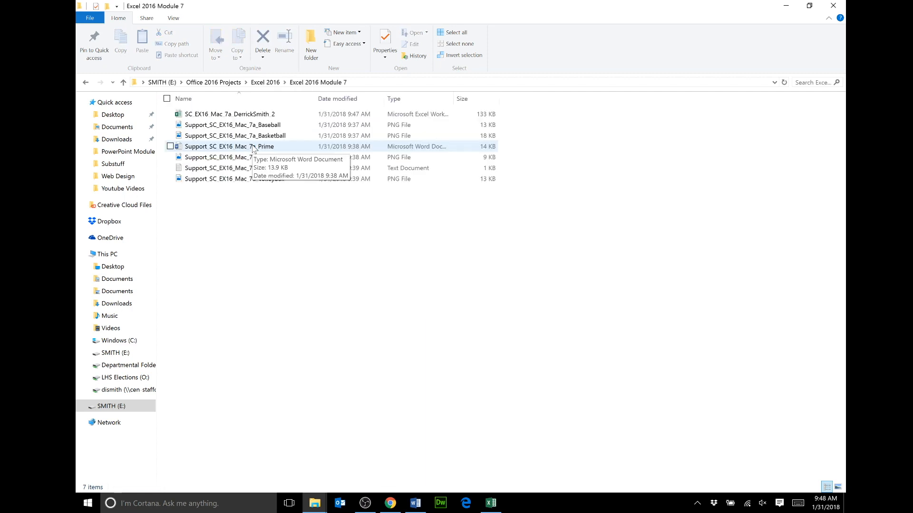
double_click(295, 146)
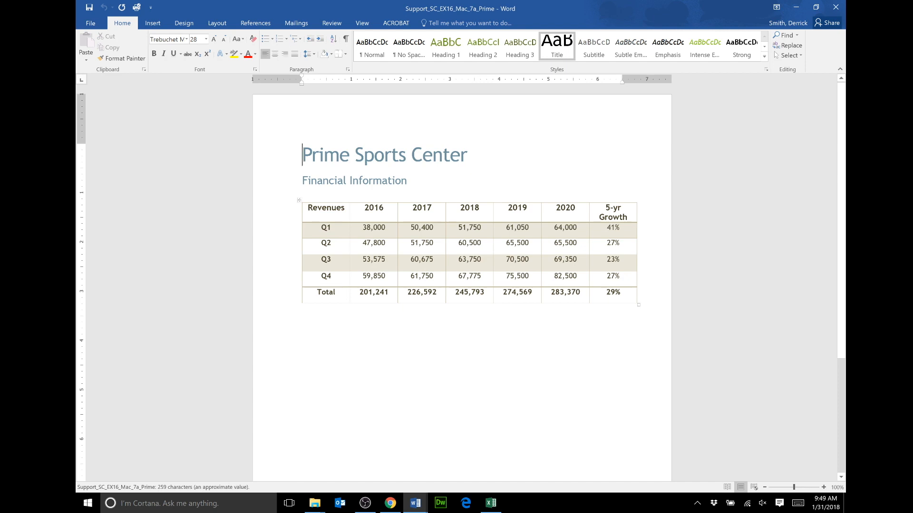
Return to the Word instructions and read step 8b about transferring the Financial Information table
click(416, 507)
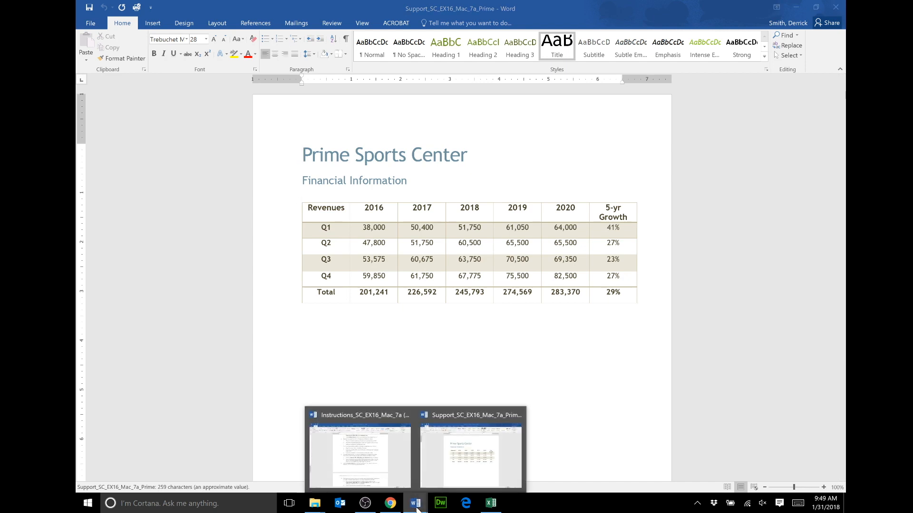
click(360, 451)
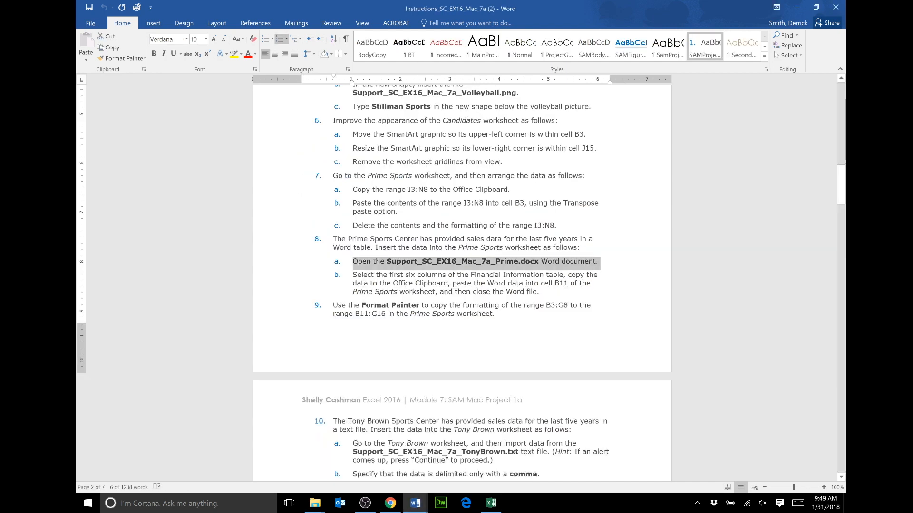
drag(352, 275, 542, 292)
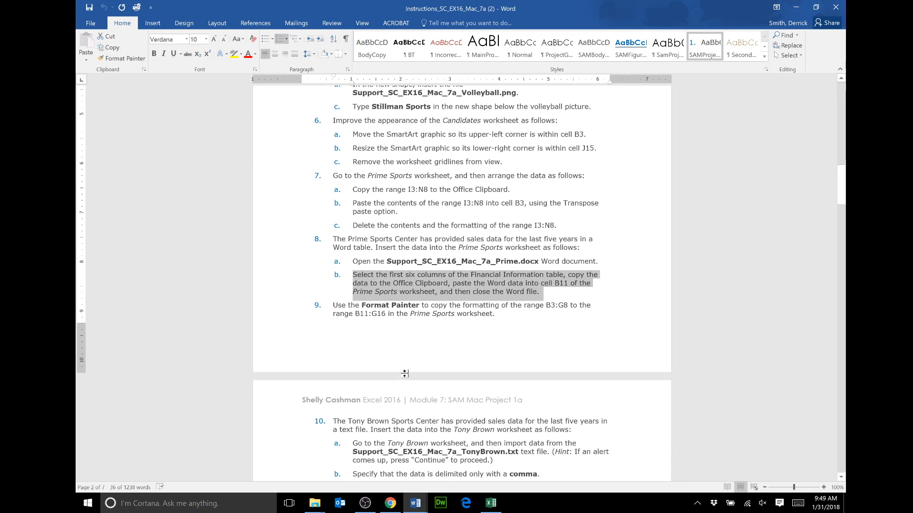
Copy the Financial Information table's first six columns, Revenues through 2020, from the Prime Word document and switch to Excel
click(421, 502)
click(442, 468)
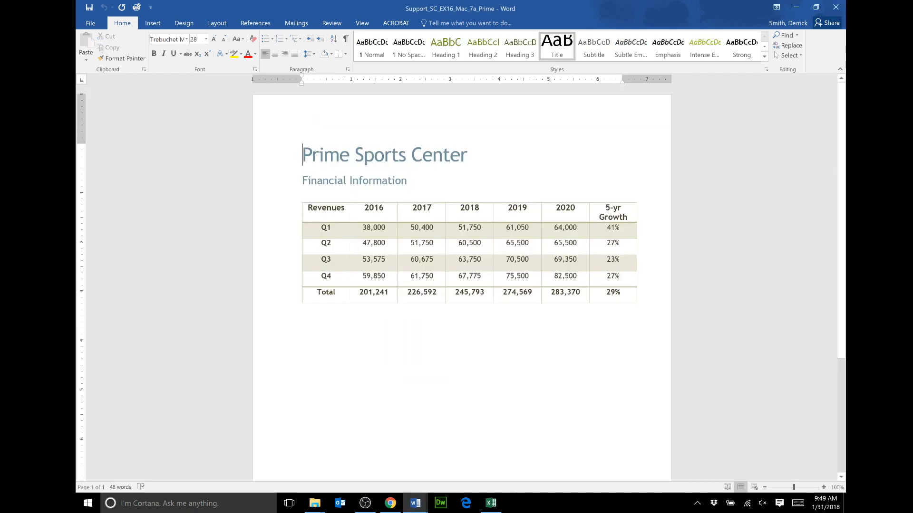
drag(307, 207, 565, 293)
key(ctrl+c)
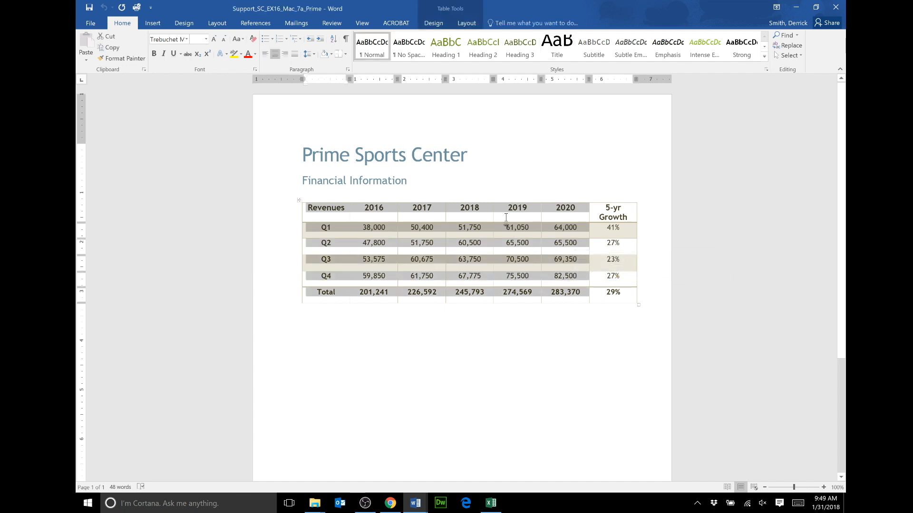
right_click(511, 229)
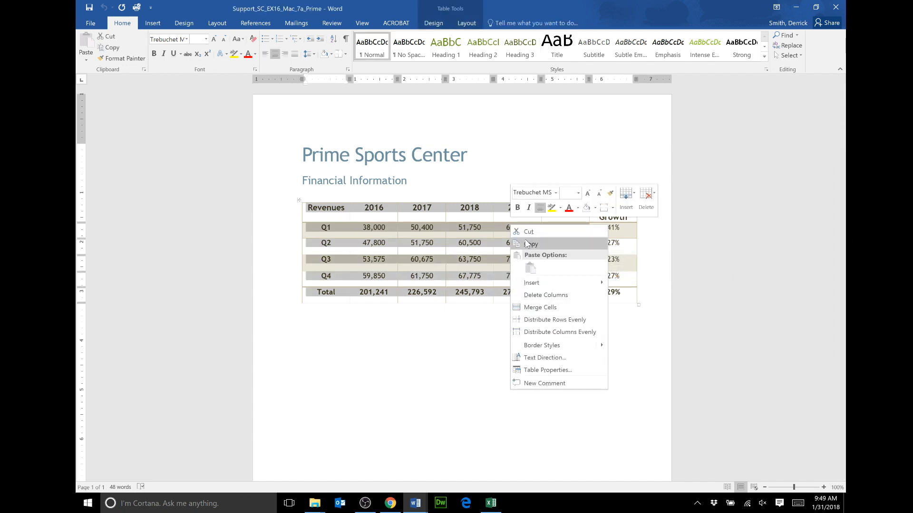
click(527, 243)
click(490, 505)
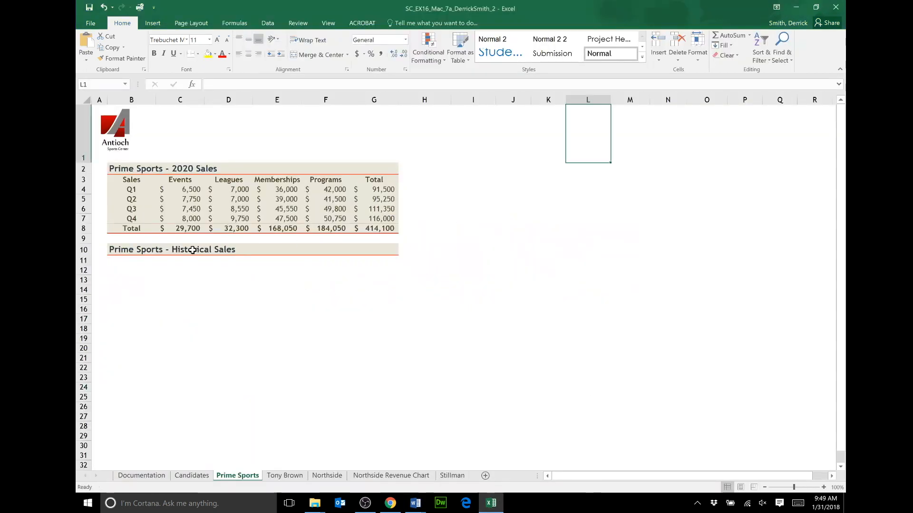
Paste the copied Word table into cell B11 of the Prime Sports worksheet and save the workbook
click(125, 260)
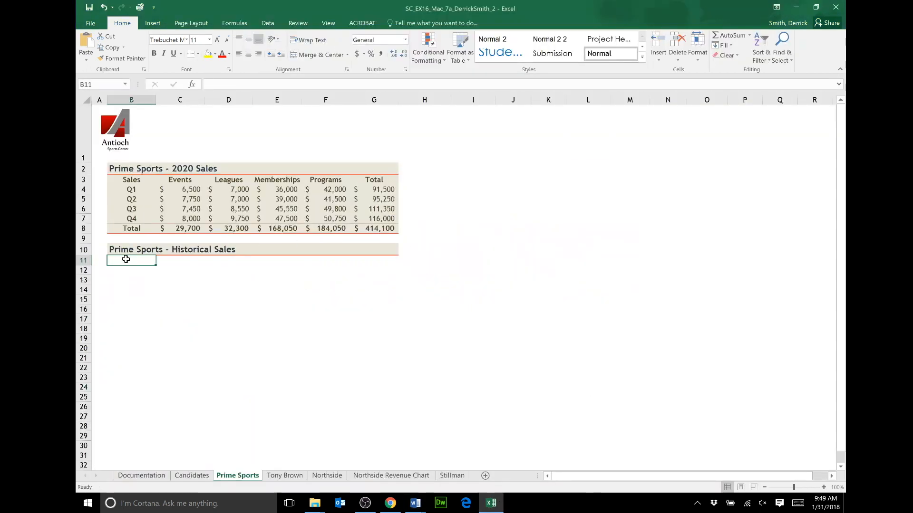
key(ctrl+v)
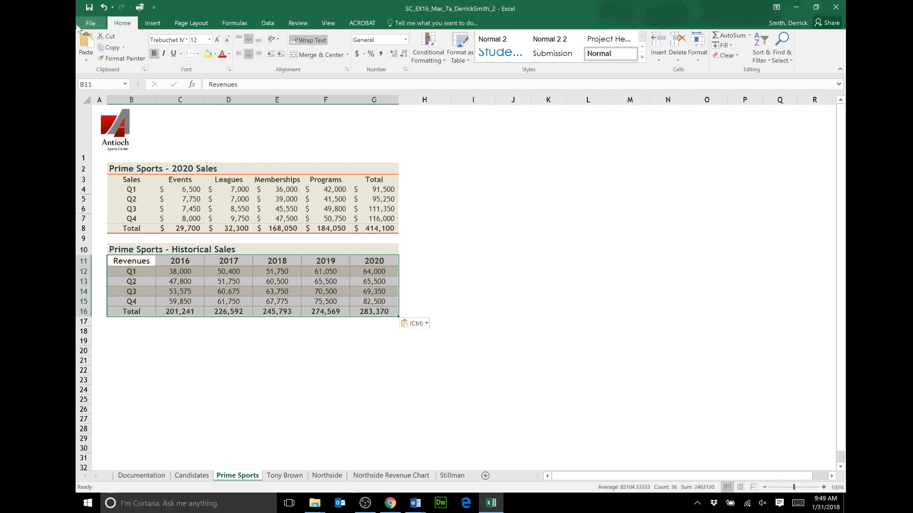
click(90, 7)
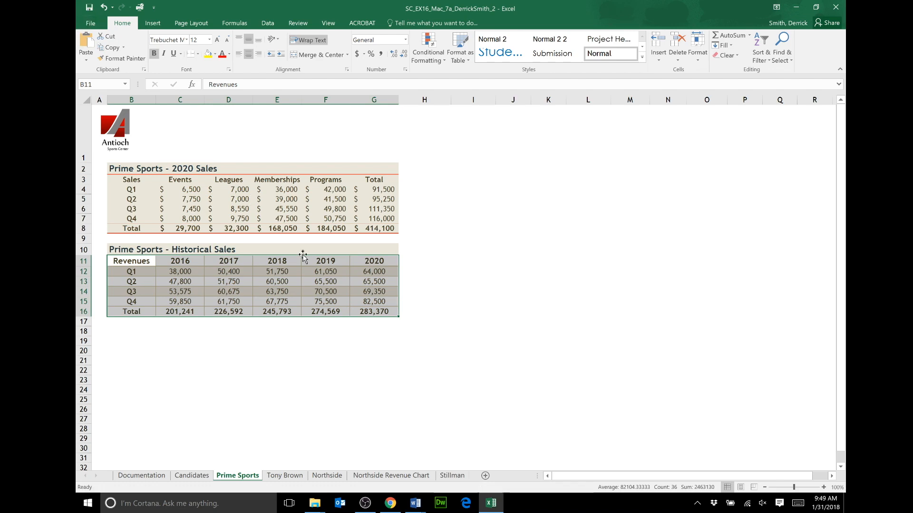
Switch to the Support_SC_EX16_Mac_7a_Prime document in Word and close it
click(415, 503)
click(456, 459)
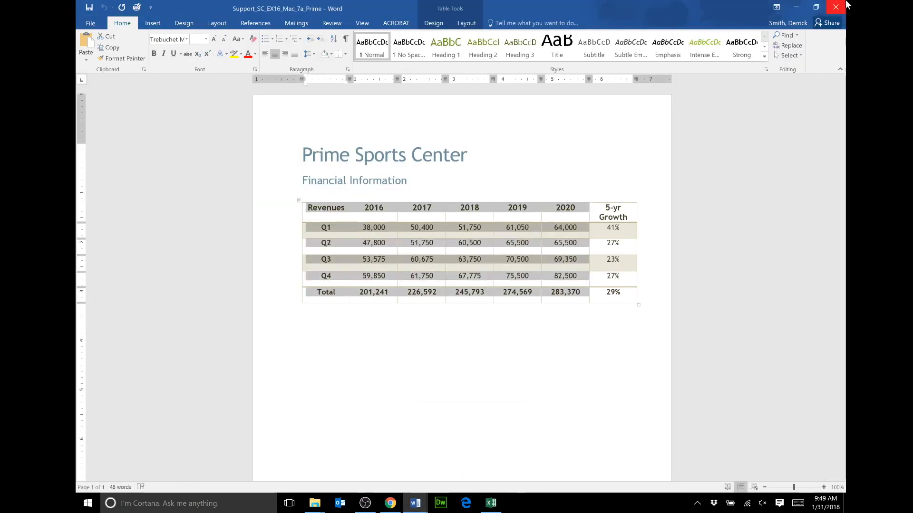
click(839, 4)
Read step 9 in the Word instructions about copying formatting with the Format Painter
click(415, 503)
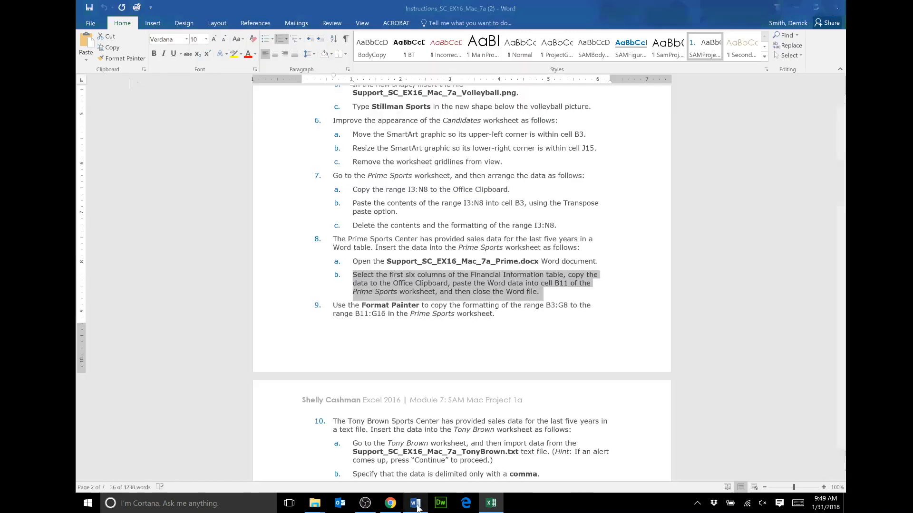
click(417, 314)
drag(333, 305, 498, 319)
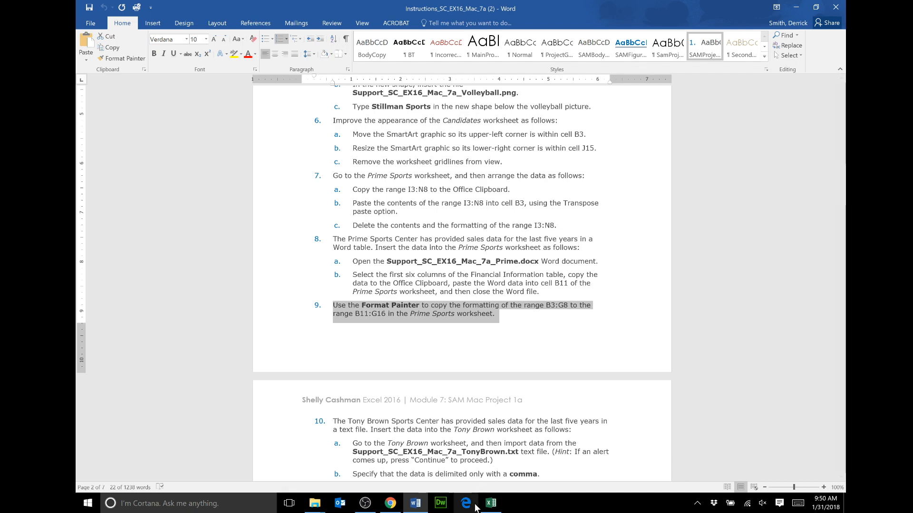
In Excel, copy the formatting of B3:G8 to B11:G16 on the Prime Sports worksheet with Format Painter, and save the workbook
click(492, 509)
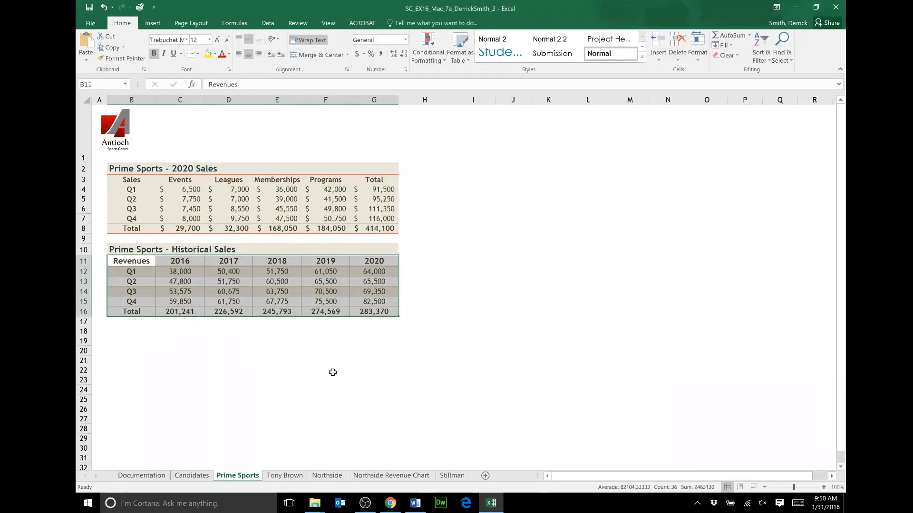
click(139, 182)
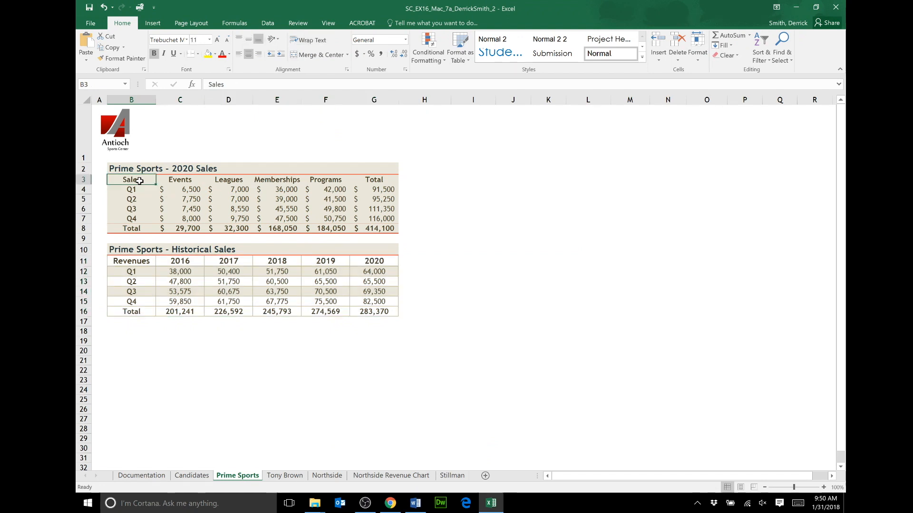
drag(139, 181, 366, 222)
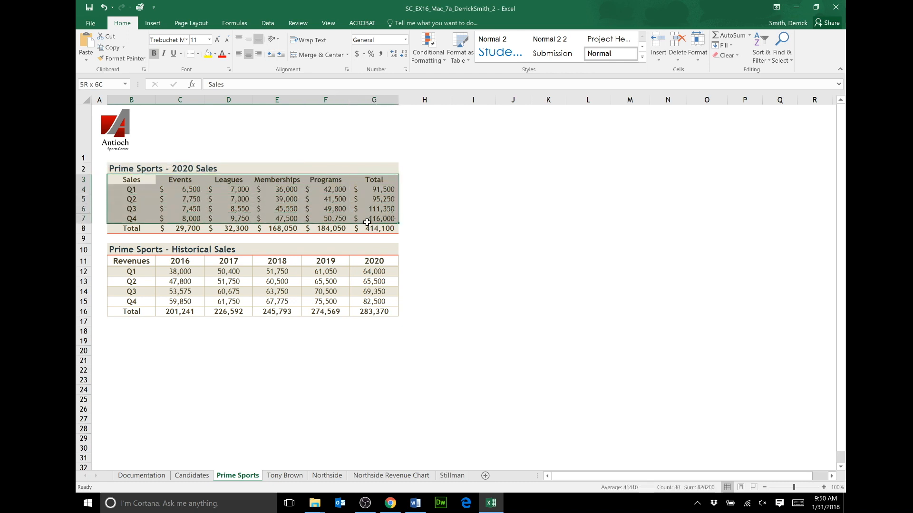
drag(366, 222, 367, 225)
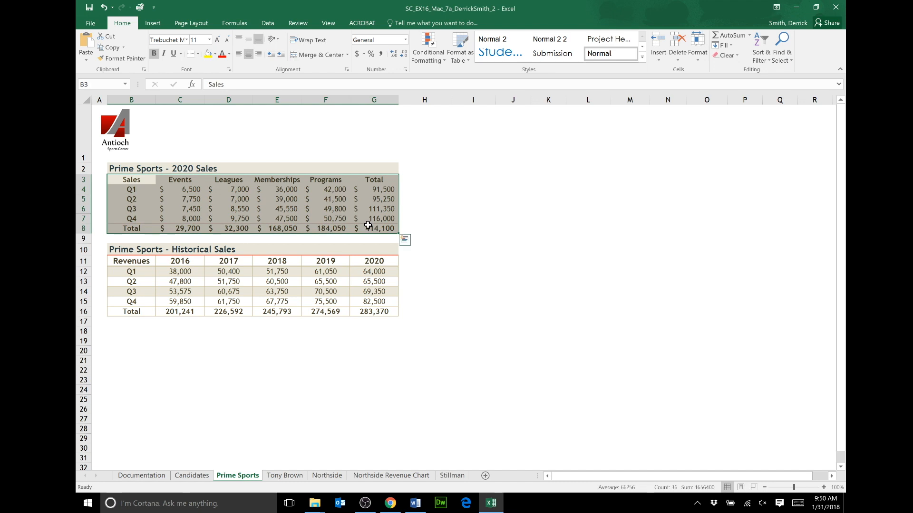
click(109, 58)
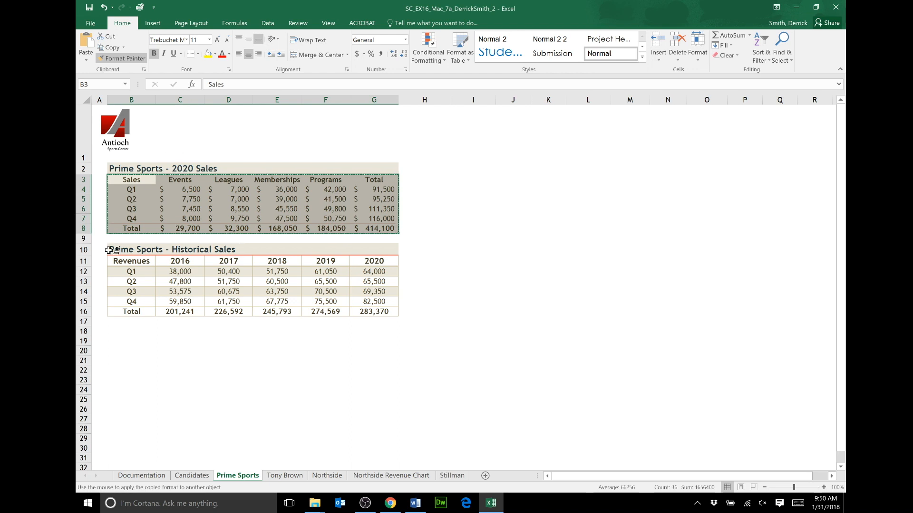
mouse_move(118, 260)
mouse_down()
mouse_move(361, 287)
mouse_move(377, 310)
mouse_up()
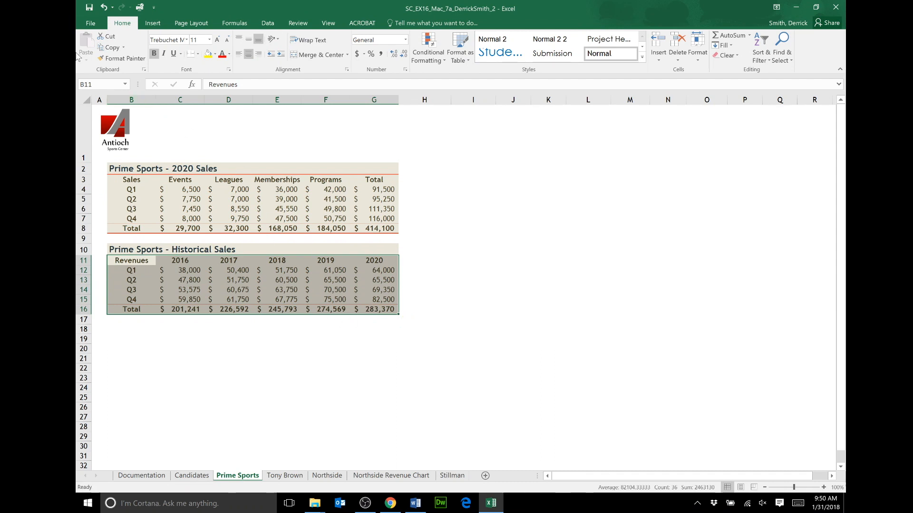
click(93, 7)
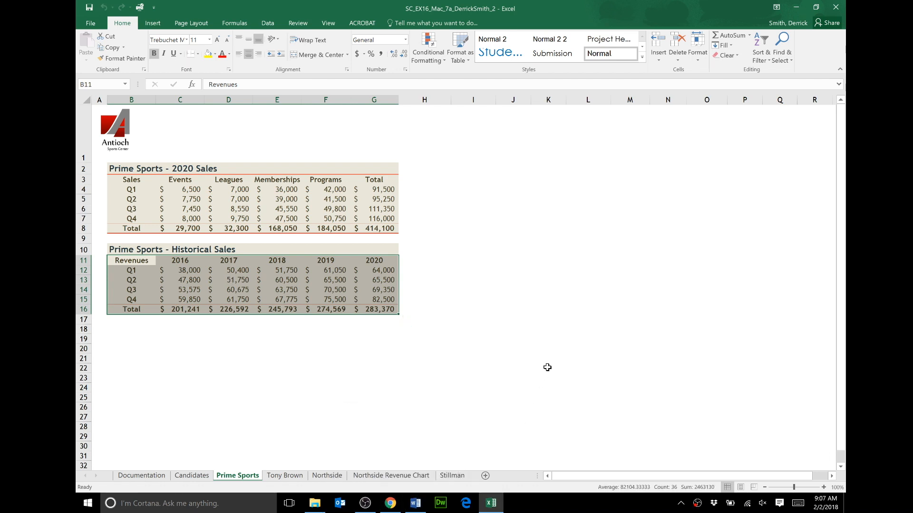
Read the introduction to step 10 in the Word instructions, then switch to Excel and display the Tony Brown worksheet
click(415, 503)
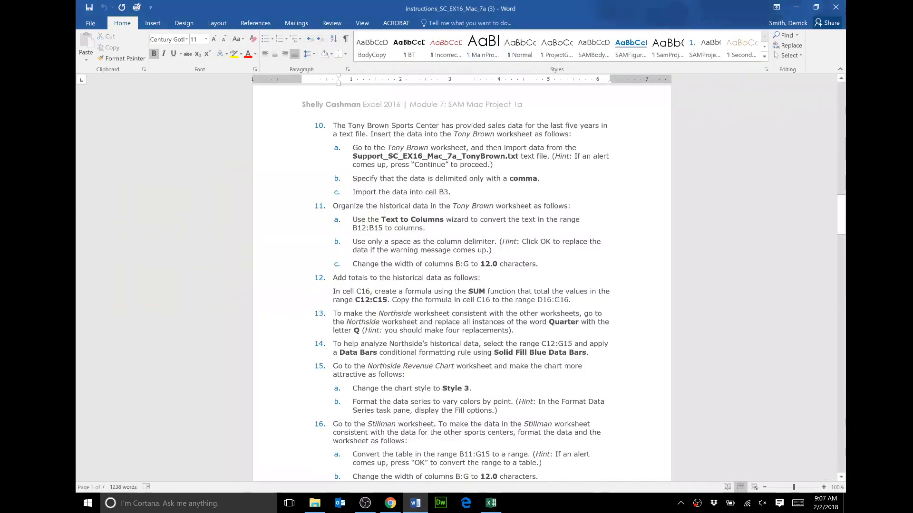
drag(333, 126, 574, 136)
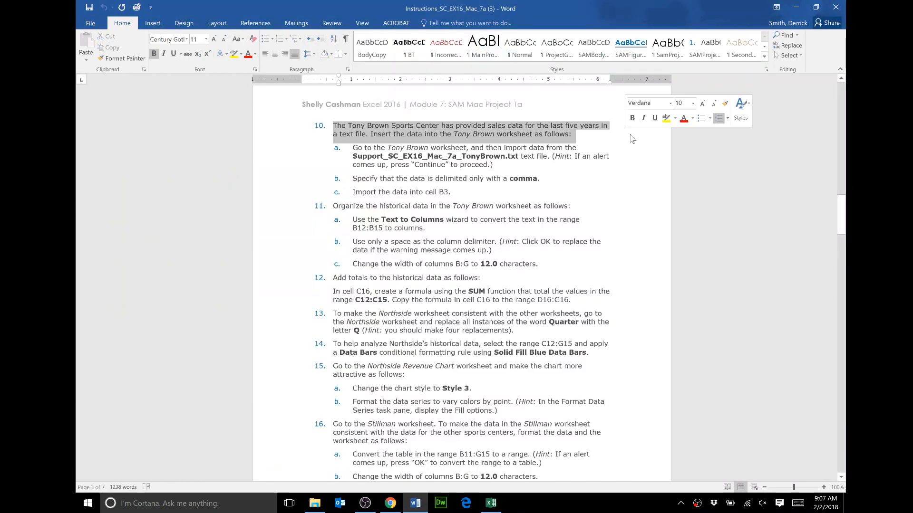
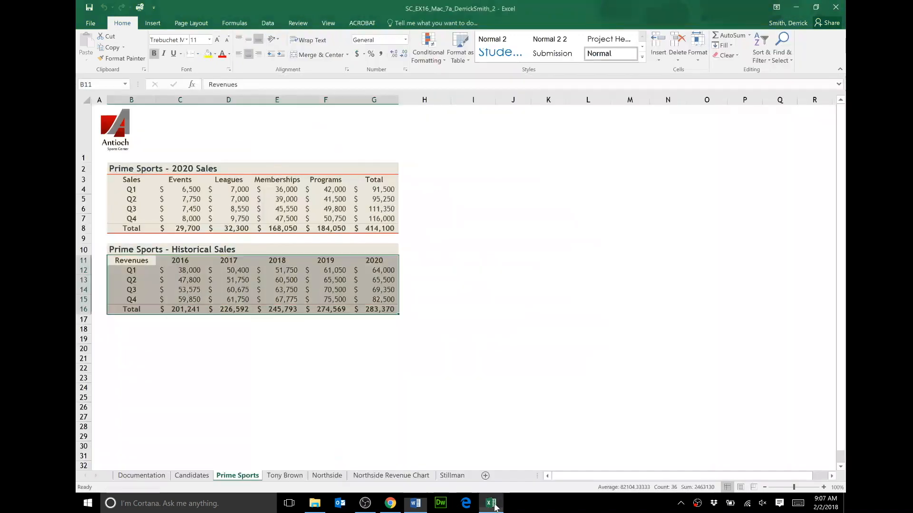
click(491, 503)
click(286, 475)
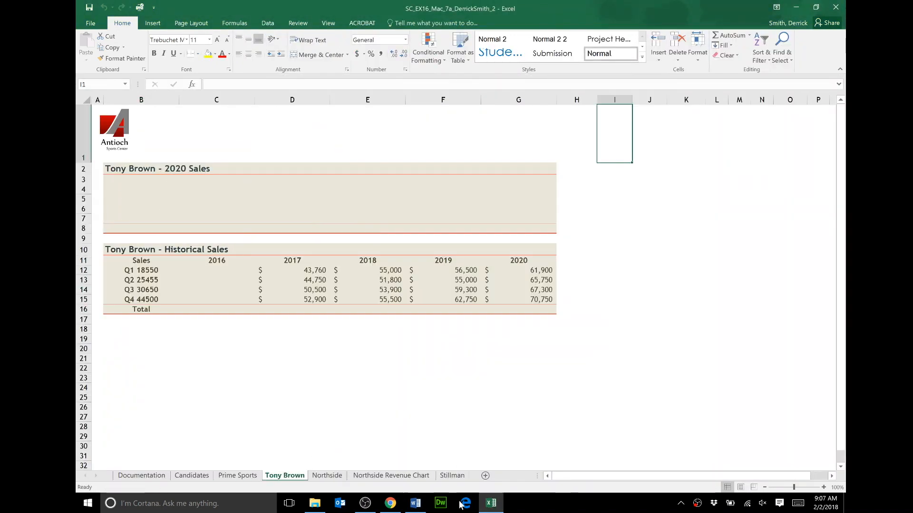
Return to the Word instructions and read steps 10a to 10c about importing the Tony Brown text file
click(415, 503)
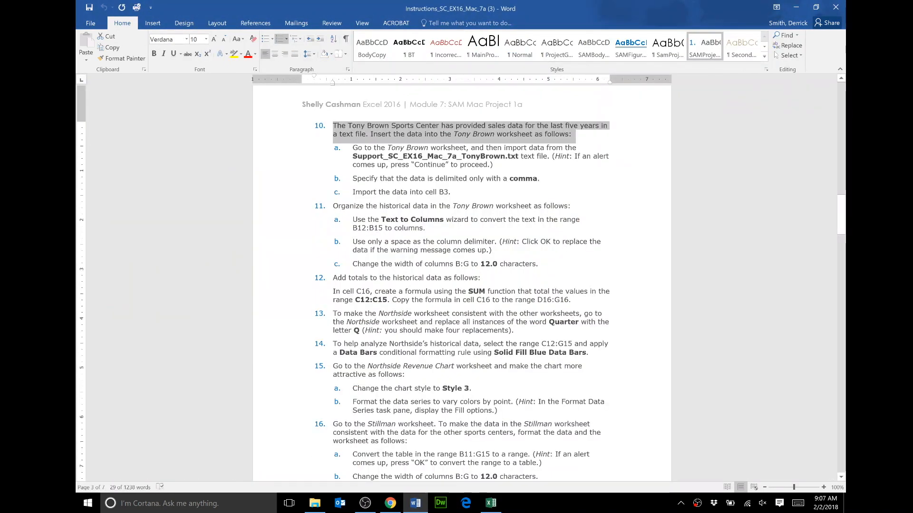
drag(353, 148, 496, 166)
triple_click(469, 160)
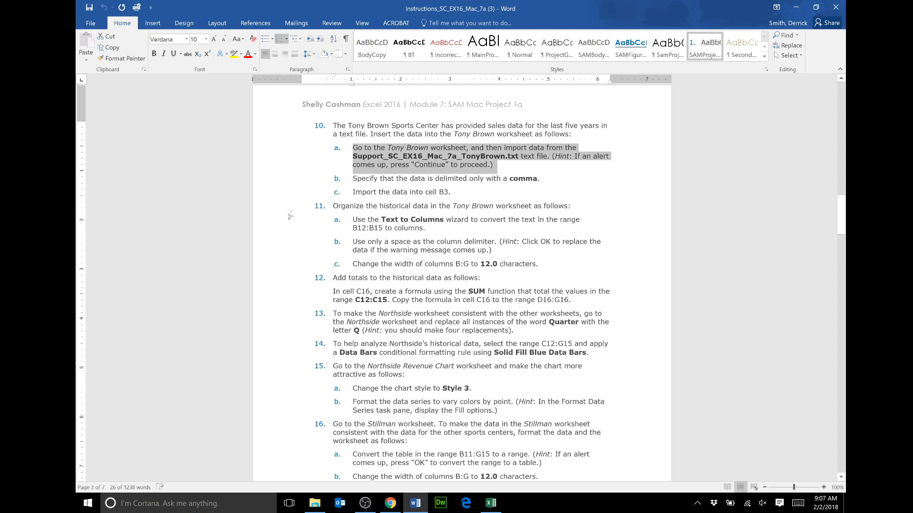
drag(352, 179, 543, 179)
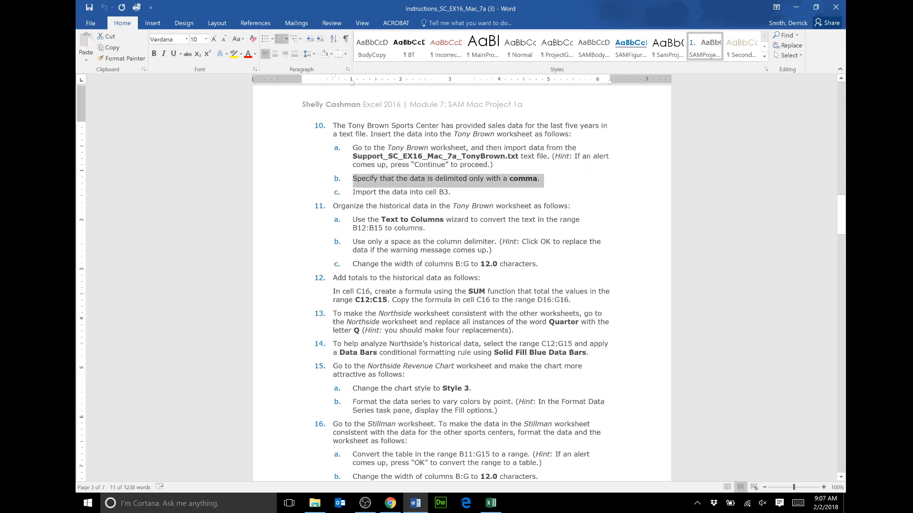
drag(353, 192, 352, 148)
click(458, 195)
click(492, 504)
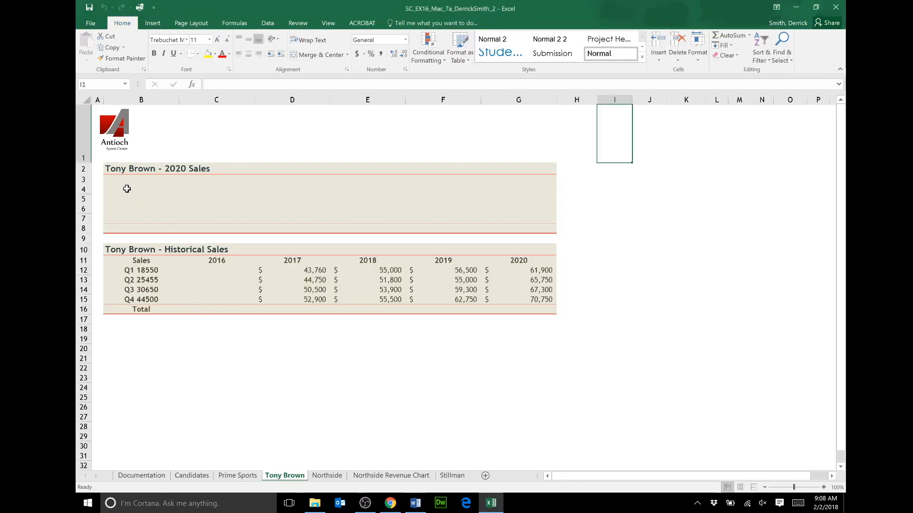
click(129, 182)
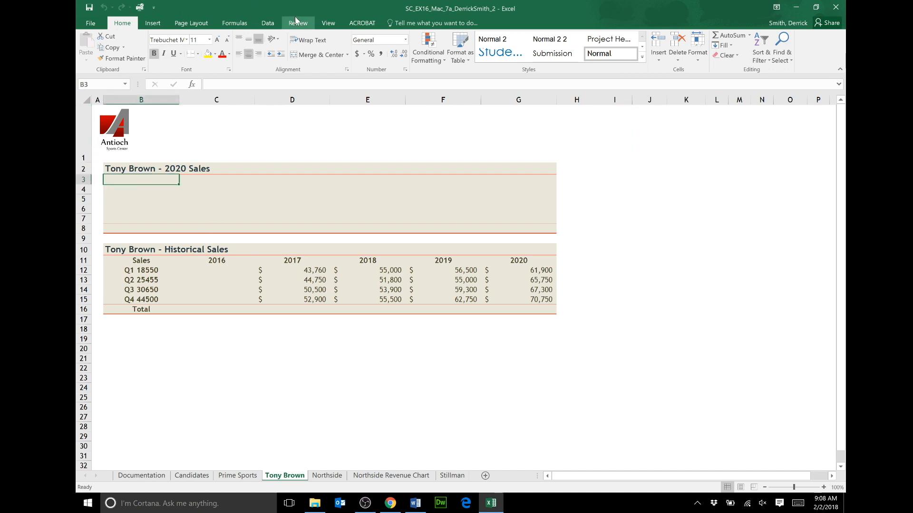
click(268, 23)
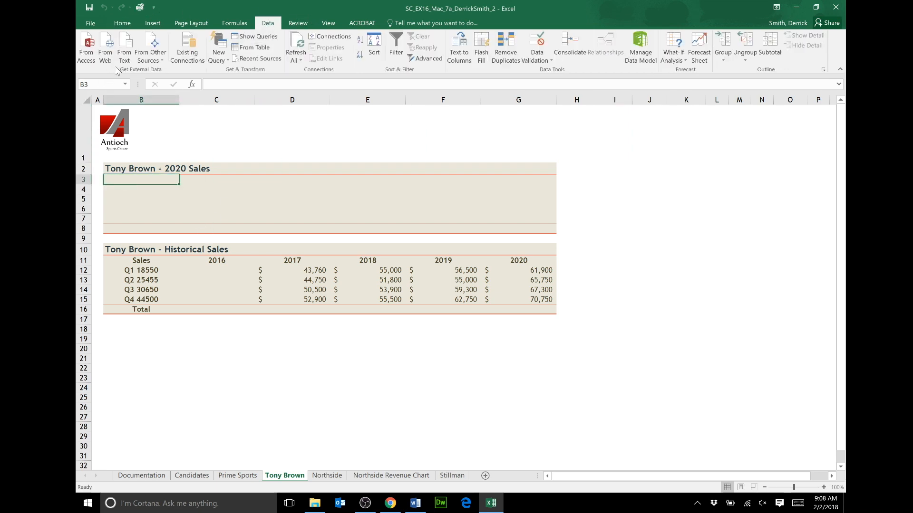
click(123, 52)
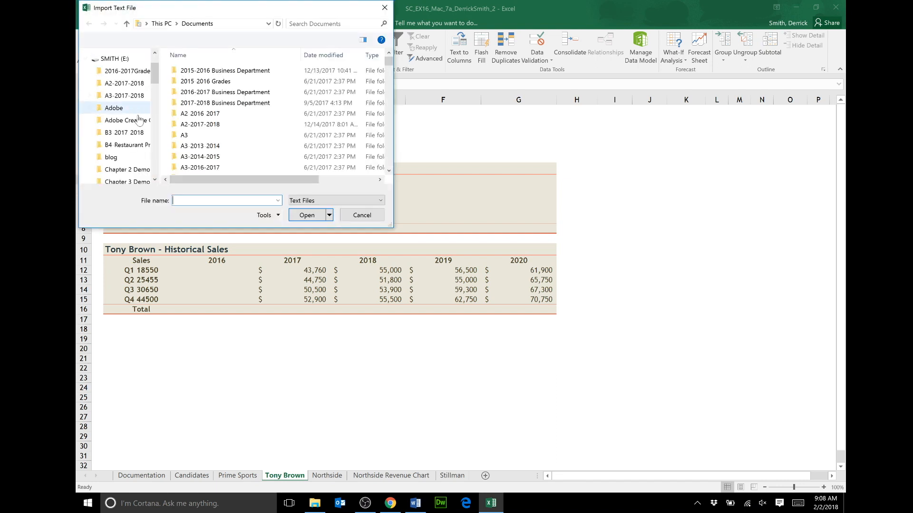
Choose the text file Support_SC_EX16_Mac_7a_TonyBrown from the Excel 2016 Module 7 folder on drive E: for import
drag(155, 85, 156, 99)
click(115, 96)
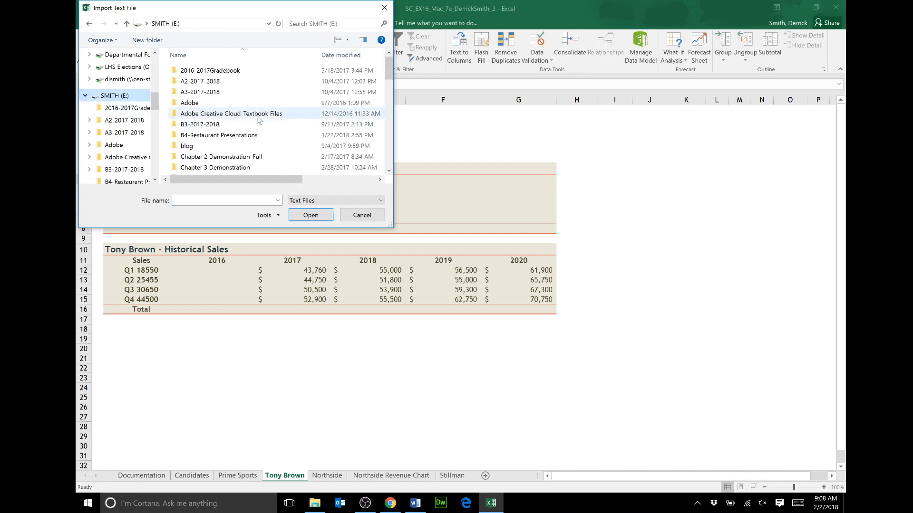
scroll(267, 117, down, 5)
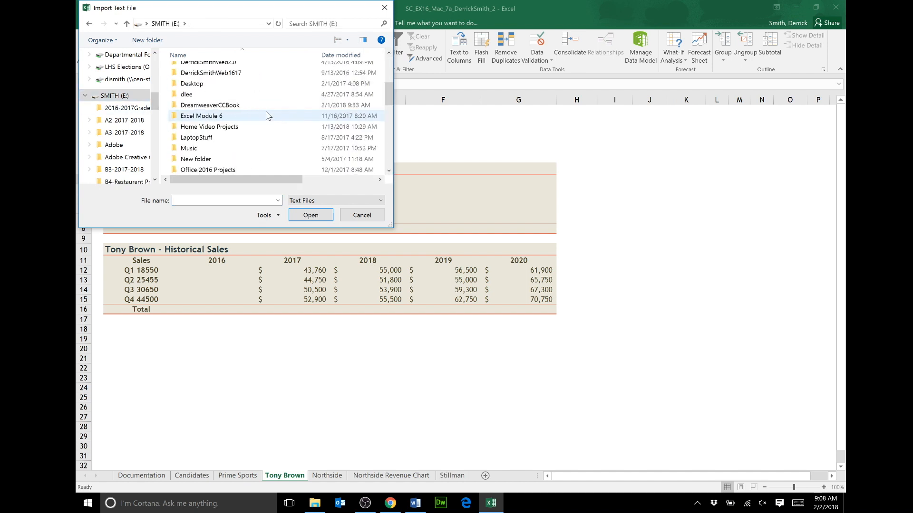
double_click(228, 170)
double_click(251, 85)
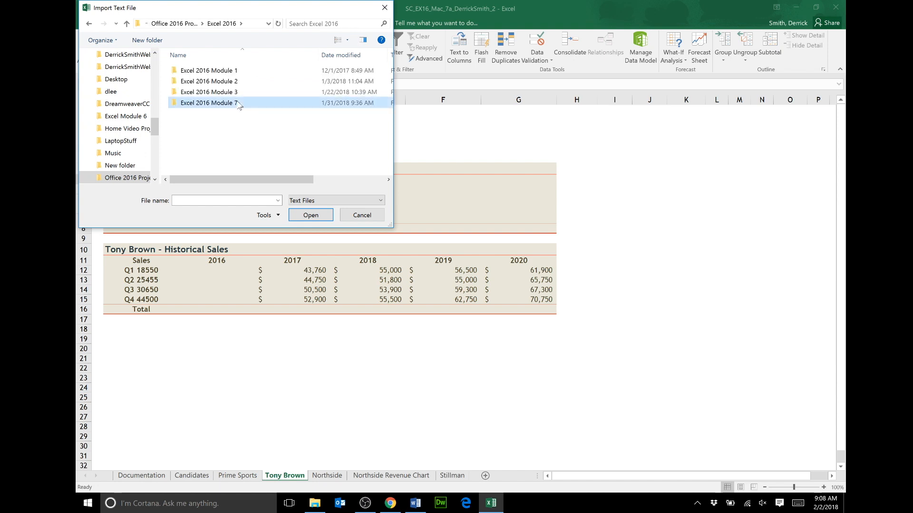
double_click(240, 105)
click(237, 72)
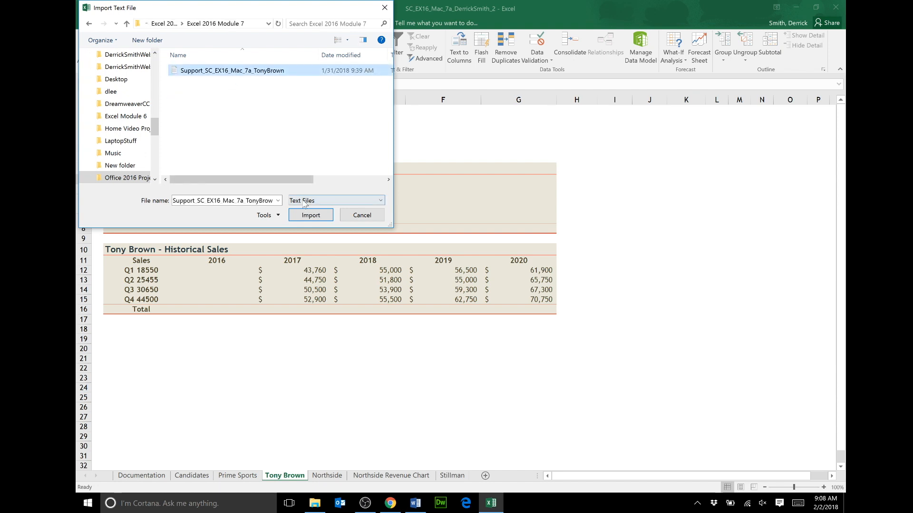
click(308, 218)
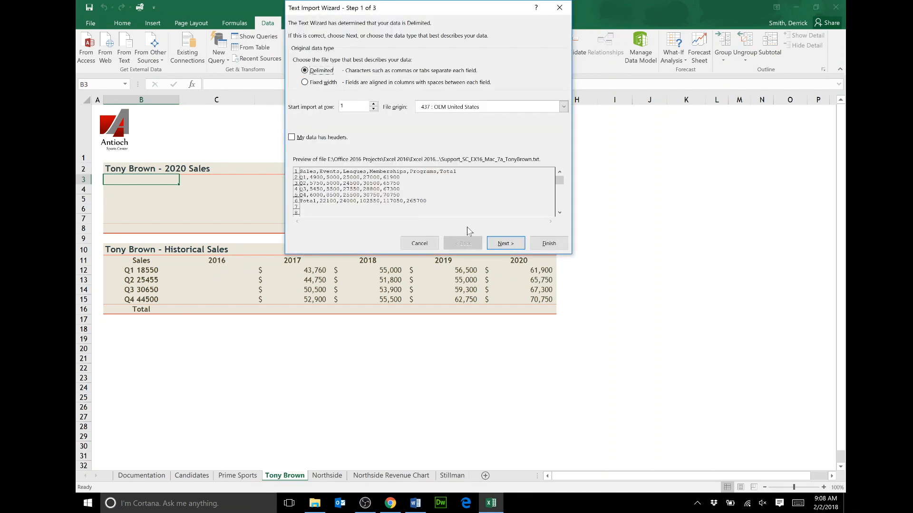
Import the delimited text into cell B3 of the existing worksheet with comma as the only delimiter, and save the workbook
click(501, 243)
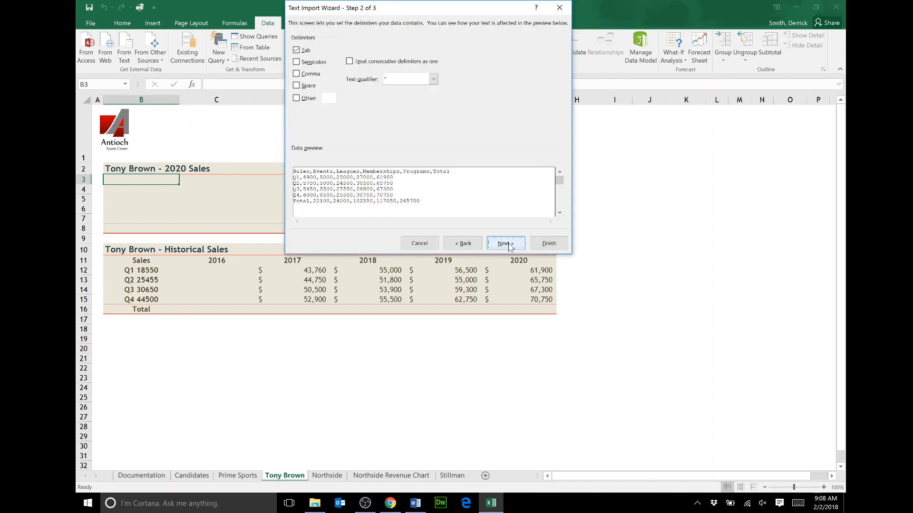
click(296, 50)
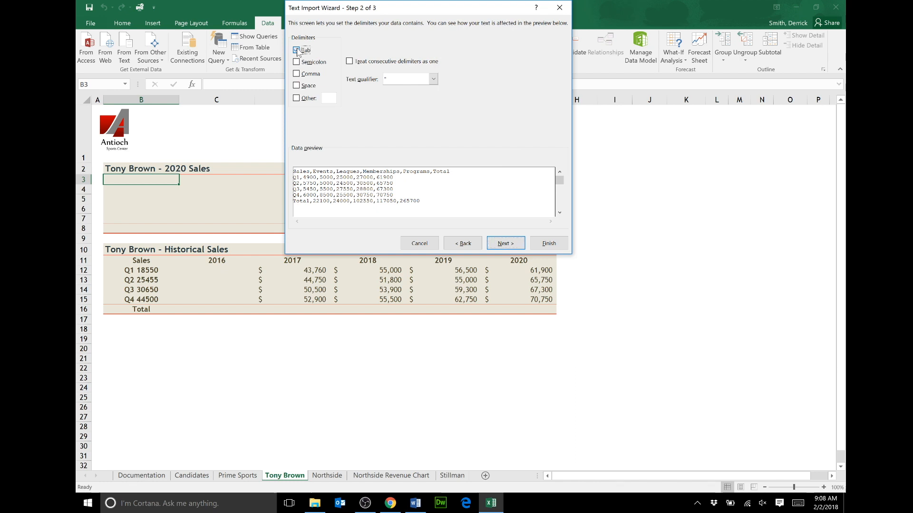
click(297, 74)
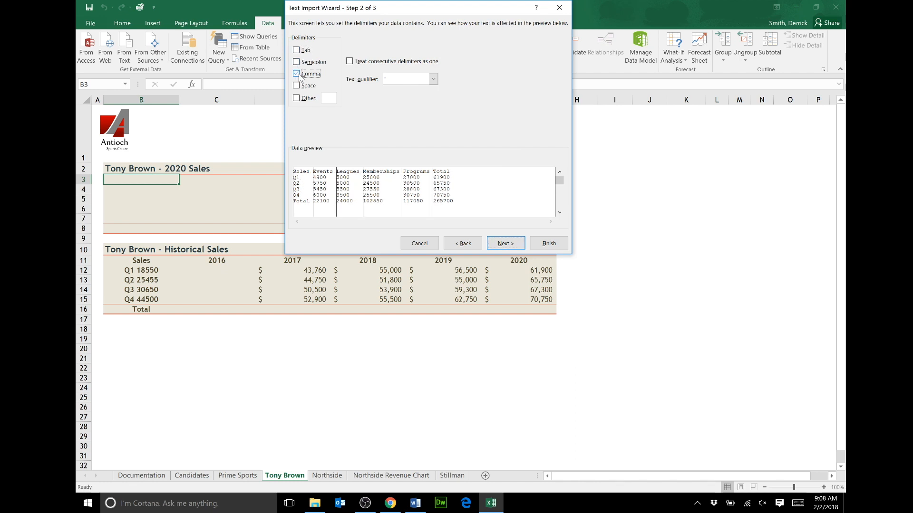
click(506, 246)
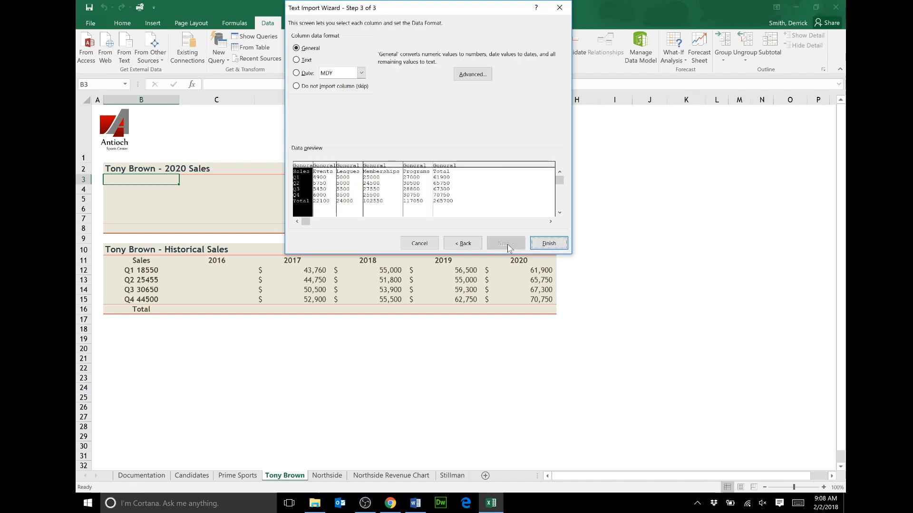
click(553, 248)
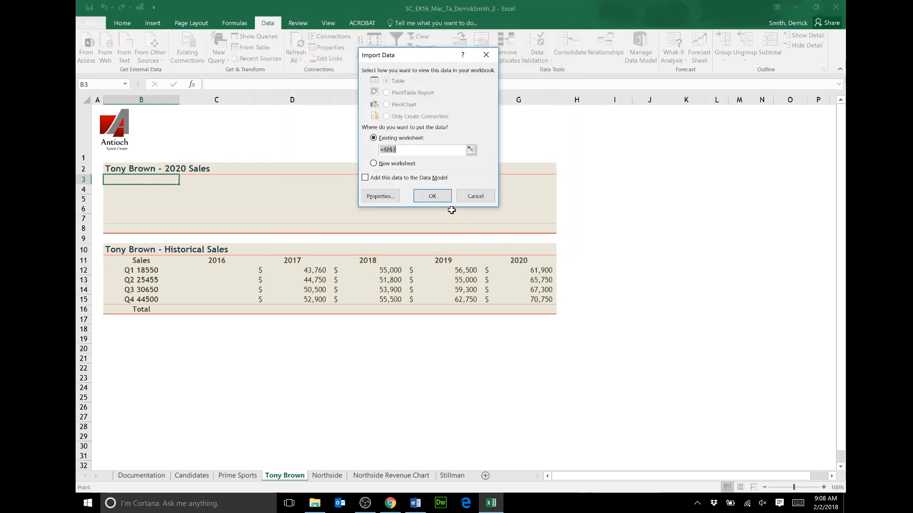
click(432, 199)
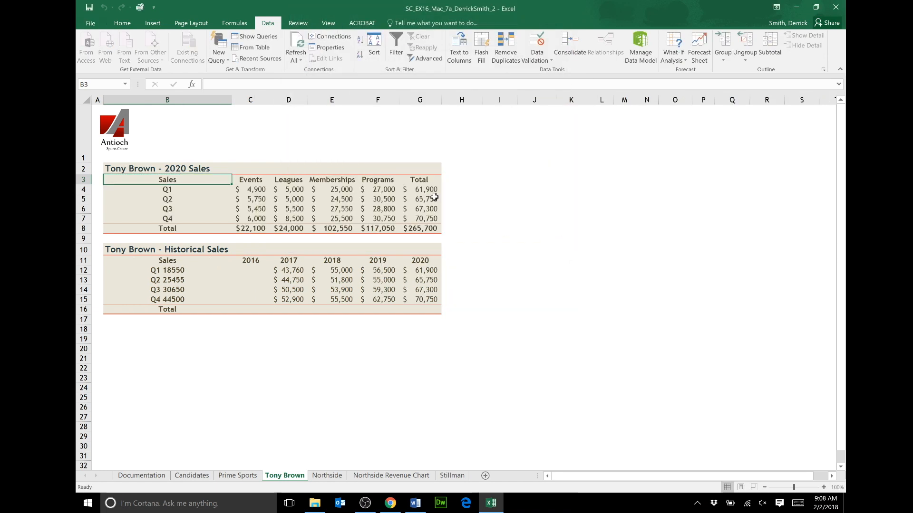
click(88, 7)
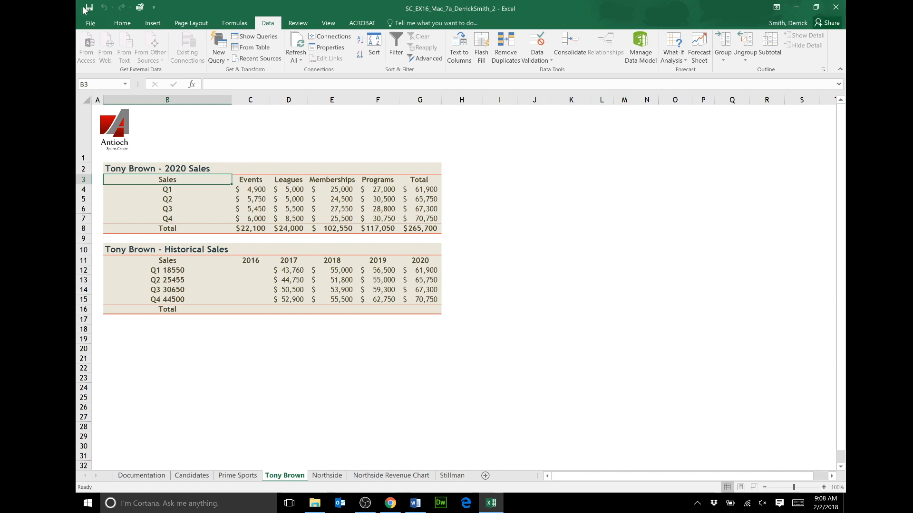
Switch to the Word instructions, read task 11a on converting the historical data to columns, and return to Excel
click(415, 503)
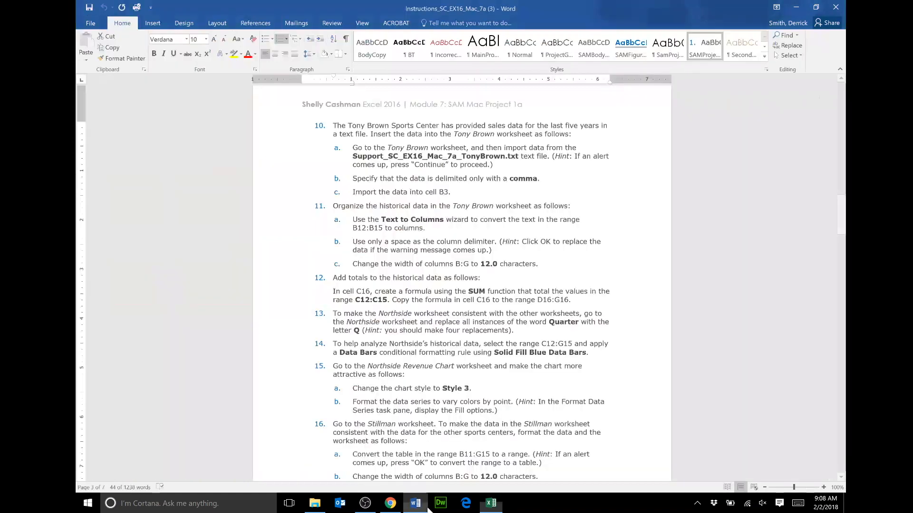
click(434, 242)
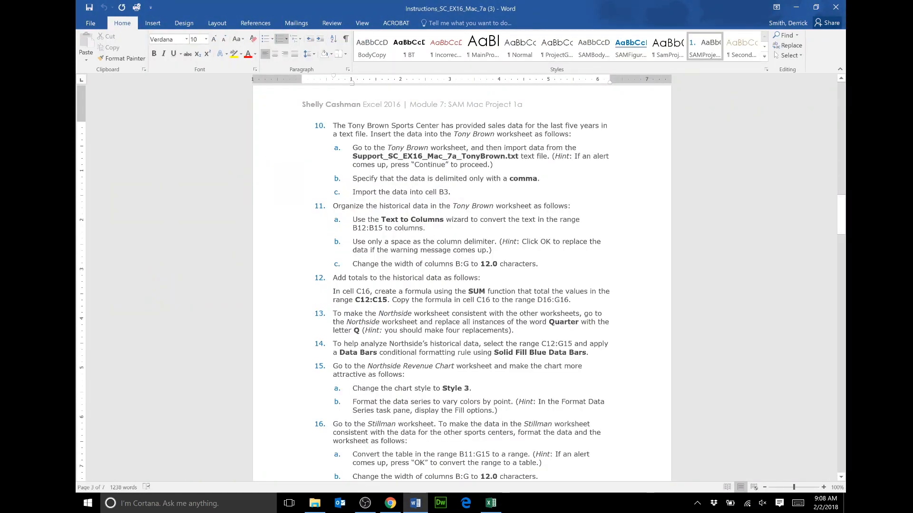
drag(333, 205, 574, 205)
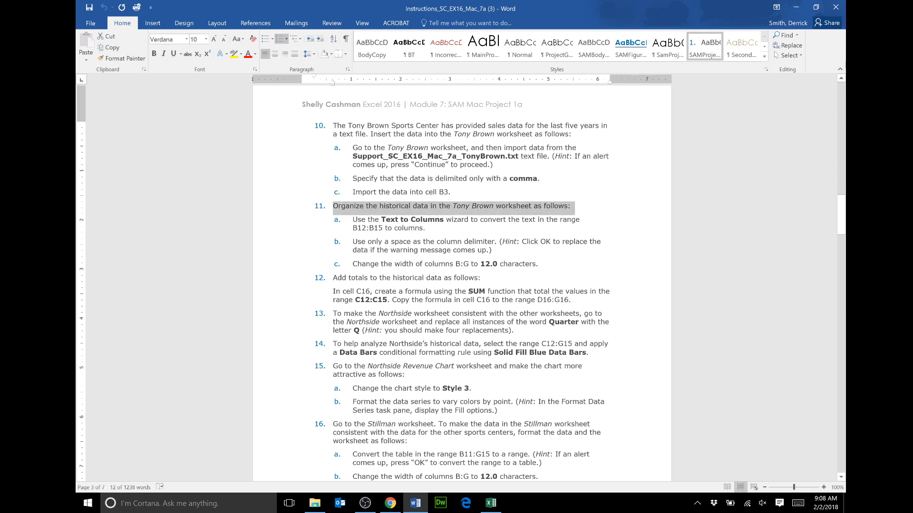
click(427, 228)
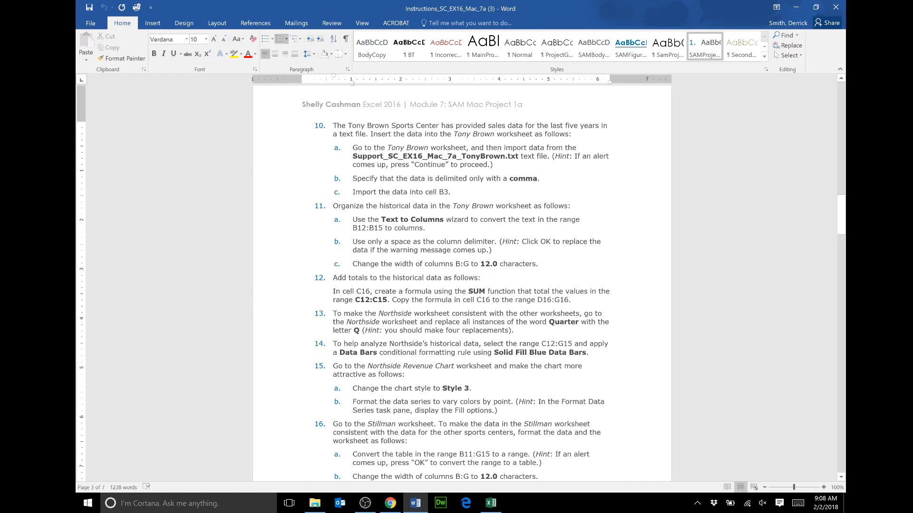
drag(352, 220, 427, 228)
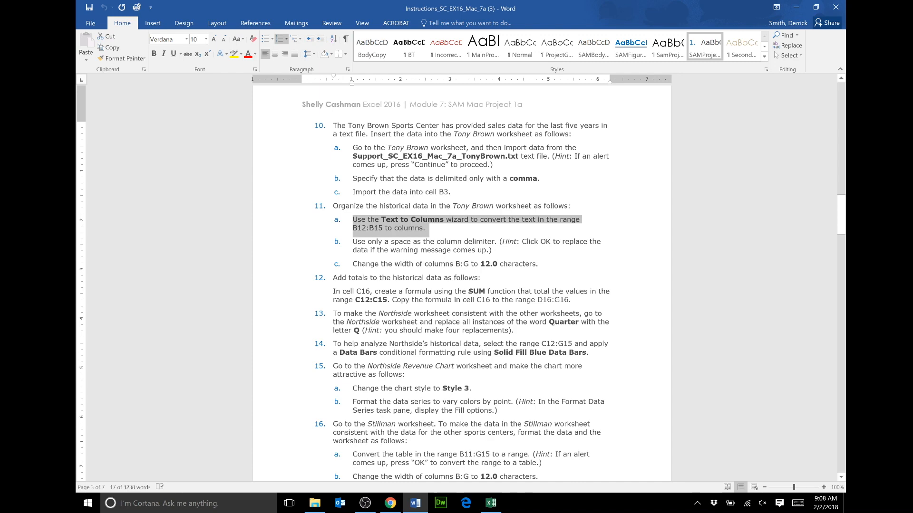
click(488, 508)
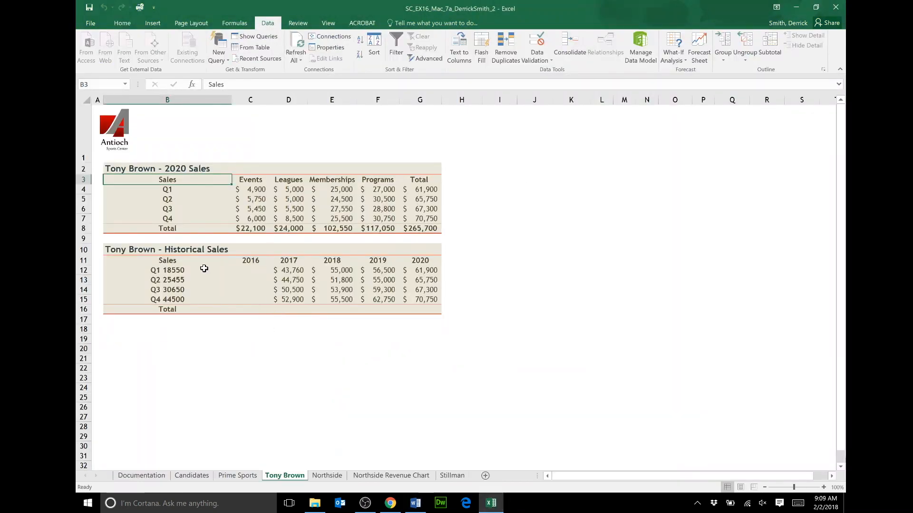
Start the Text to Columns wizard on range B12:B15 as delimited data and clear the Tab delimiter
click(164, 269)
drag(164, 271, 156, 297)
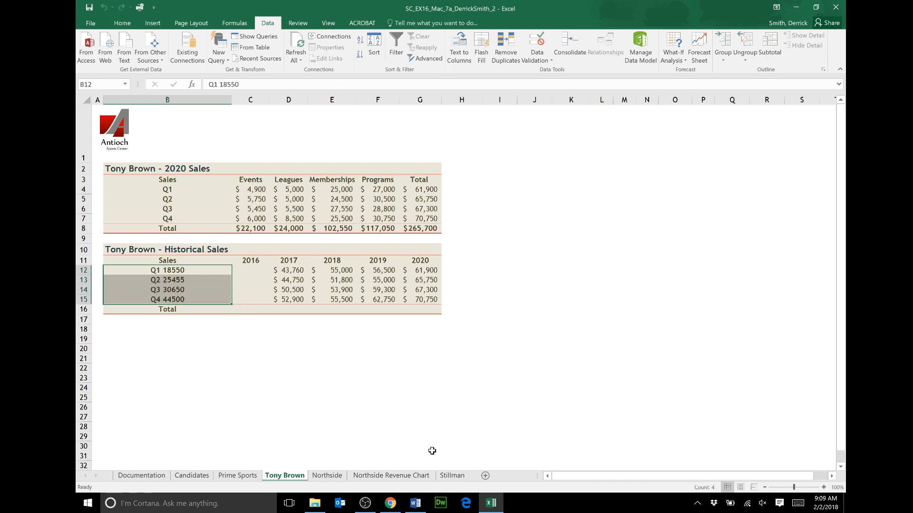
click(415, 503)
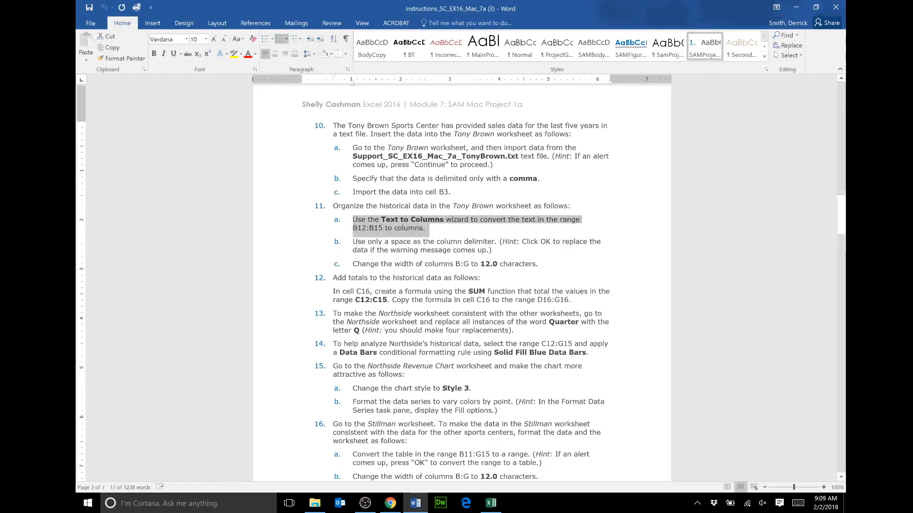
click(491, 503)
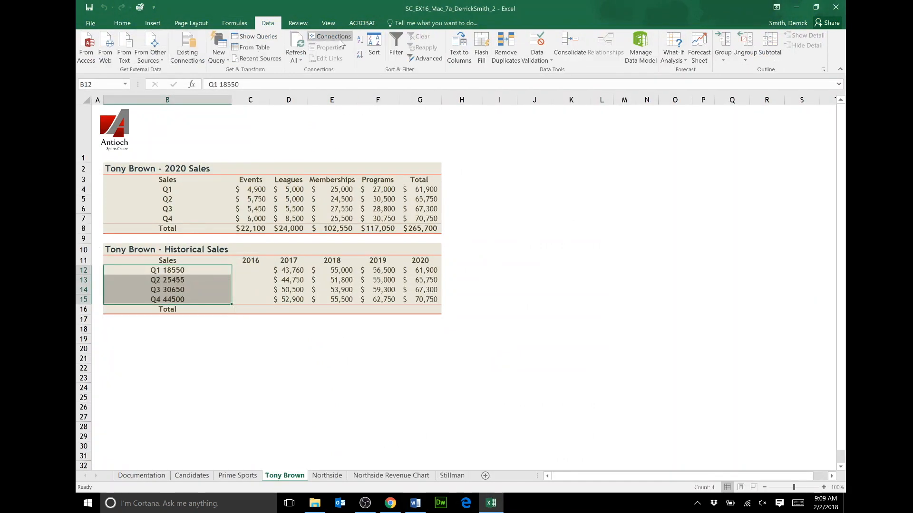
click(463, 47)
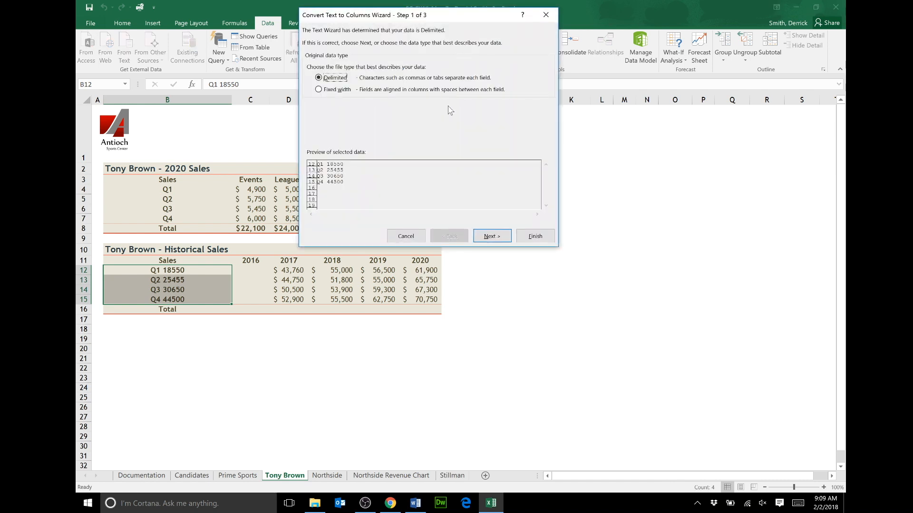
click(481, 238)
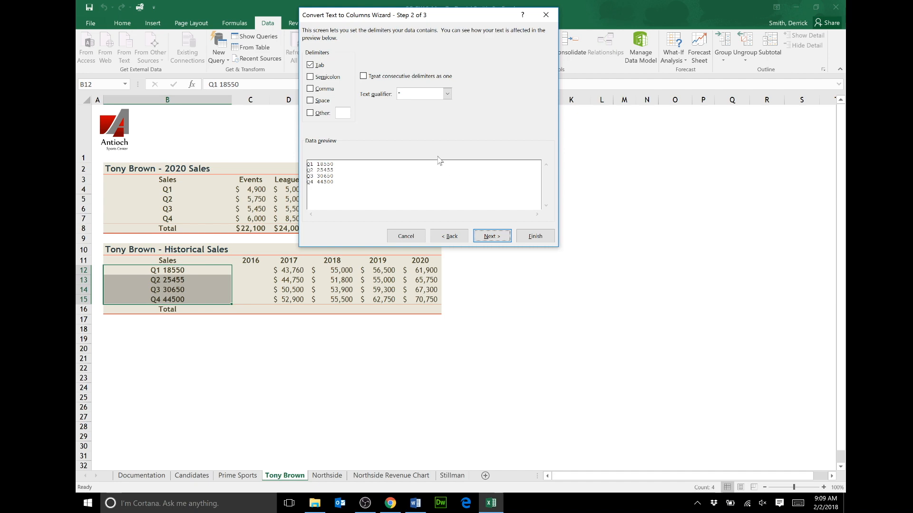
click(310, 65)
Check the required delimiter in the Word instructions and split B12:B15 in Excel using only Space, replacing the existing data
click(415, 503)
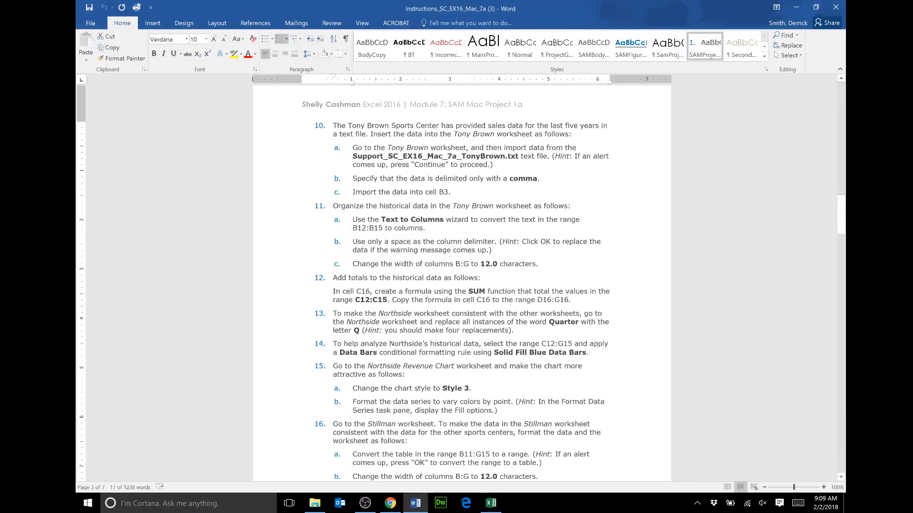
drag(353, 241, 542, 266)
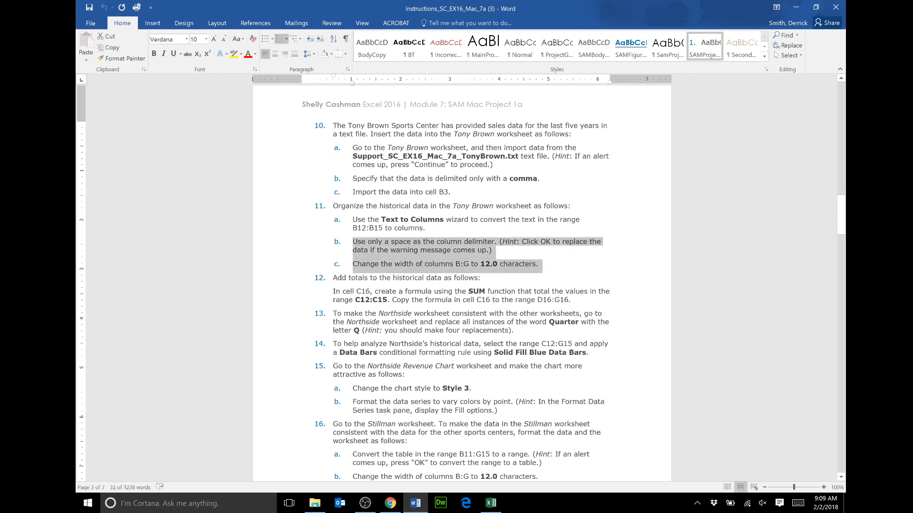
click(494, 506)
click(309, 102)
click(491, 237)
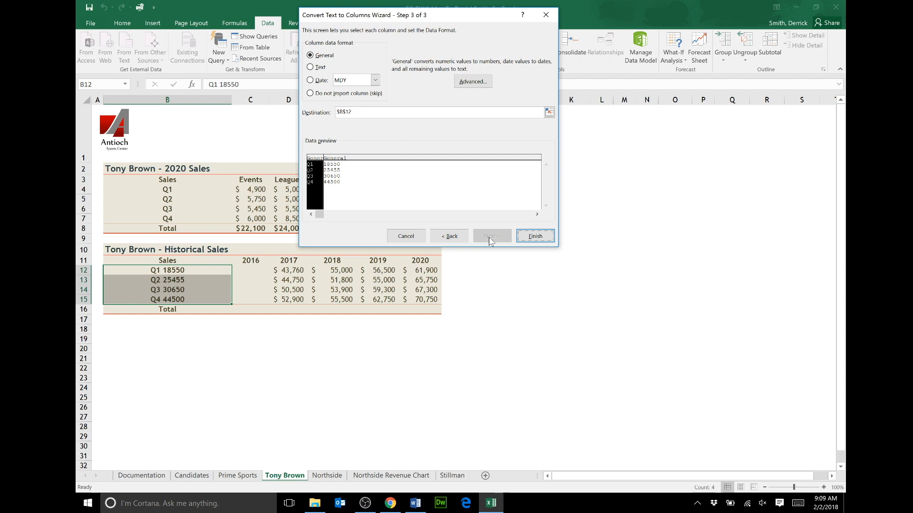
click(535, 236)
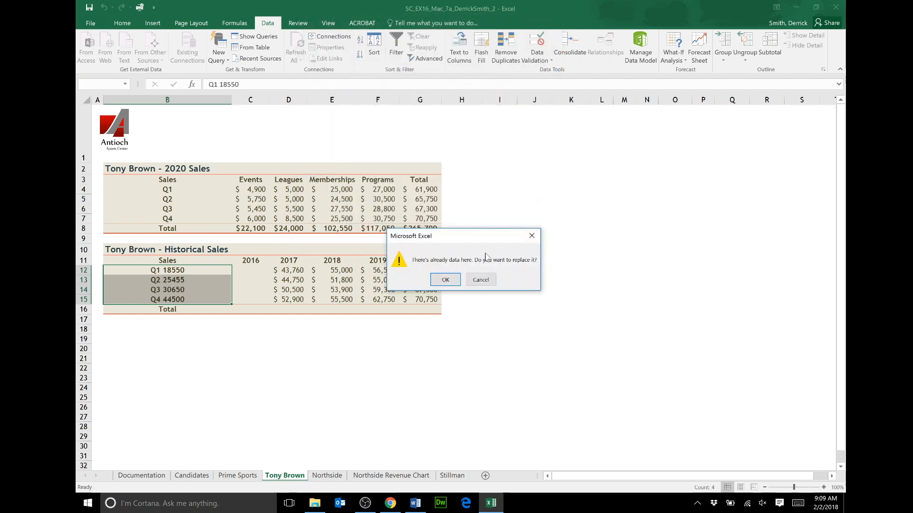
click(446, 280)
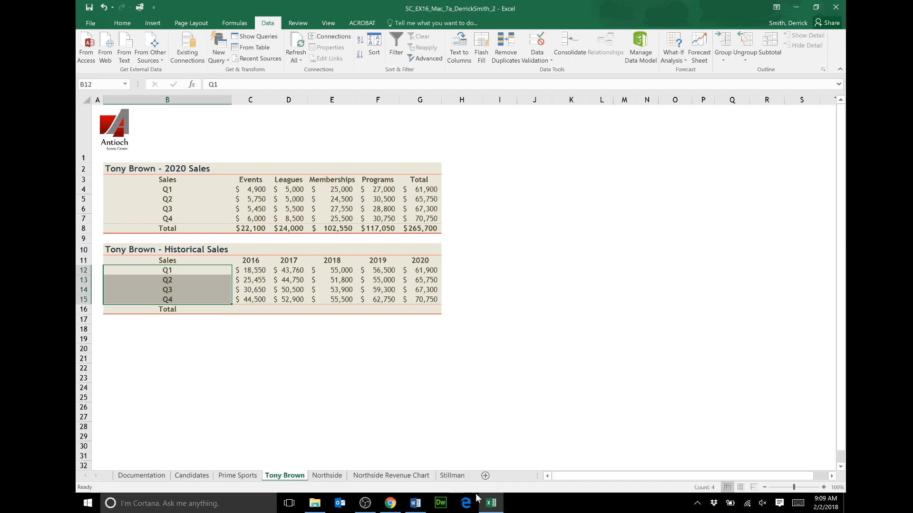
Check task 11c in the Word instructions and set the width of columns B:G in Excel to 12 characters
click(413, 500)
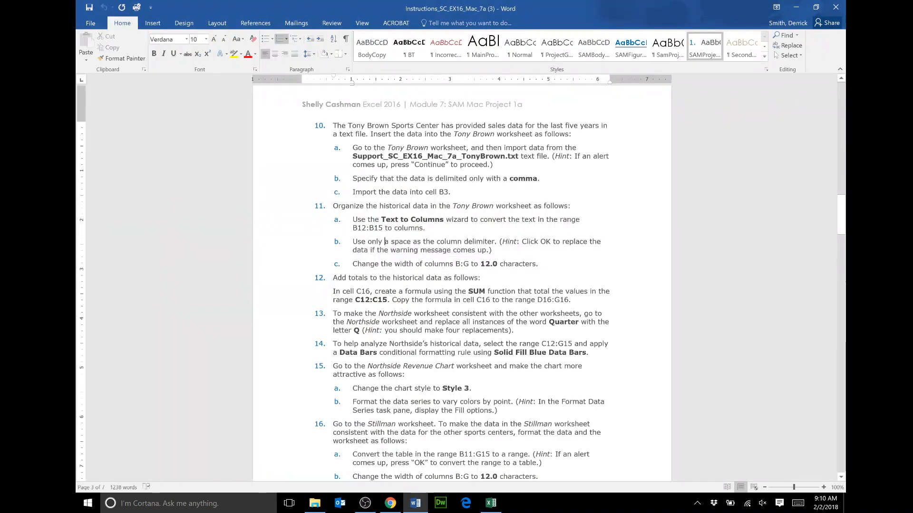
drag(352, 264, 536, 264)
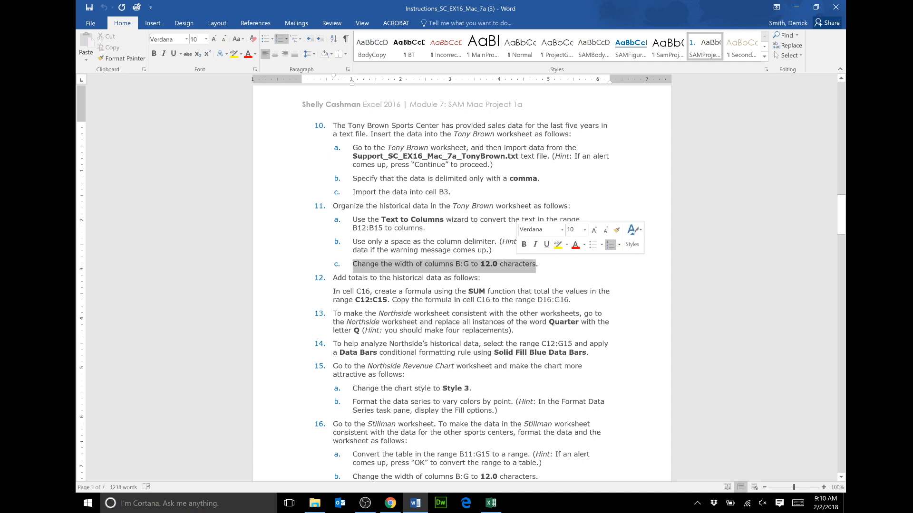
click(495, 502)
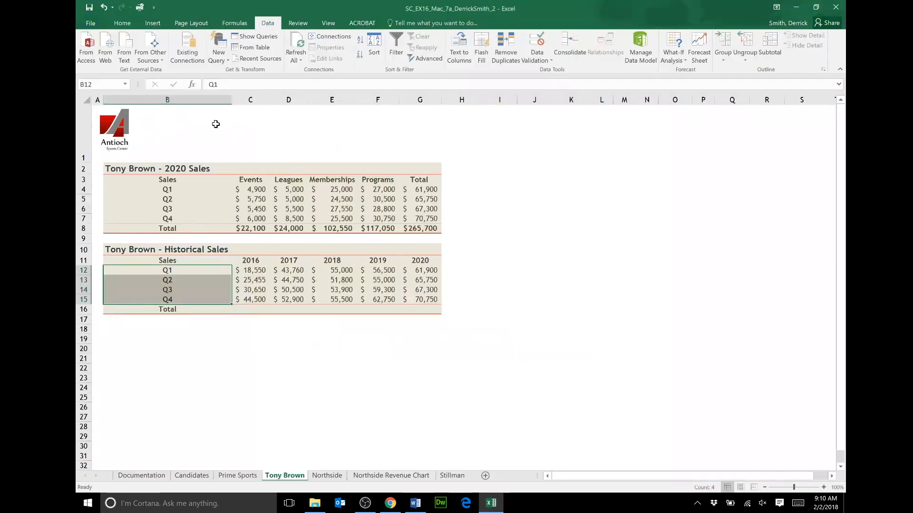
drag(182, 98, 435, 100)
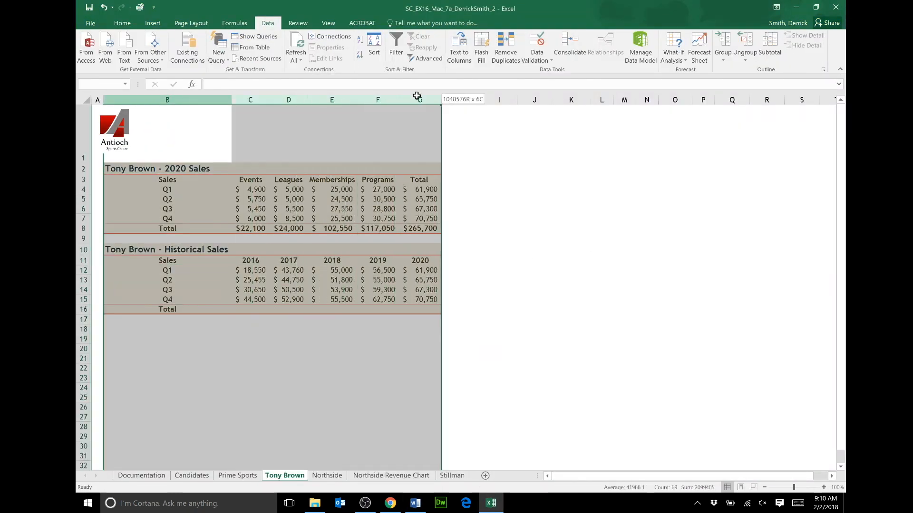
right_click(403, 101)
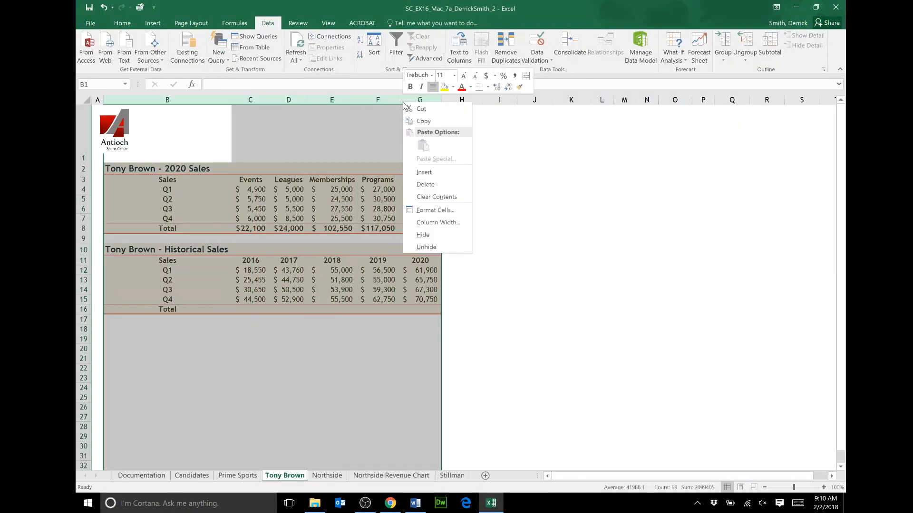
click(445, 220)
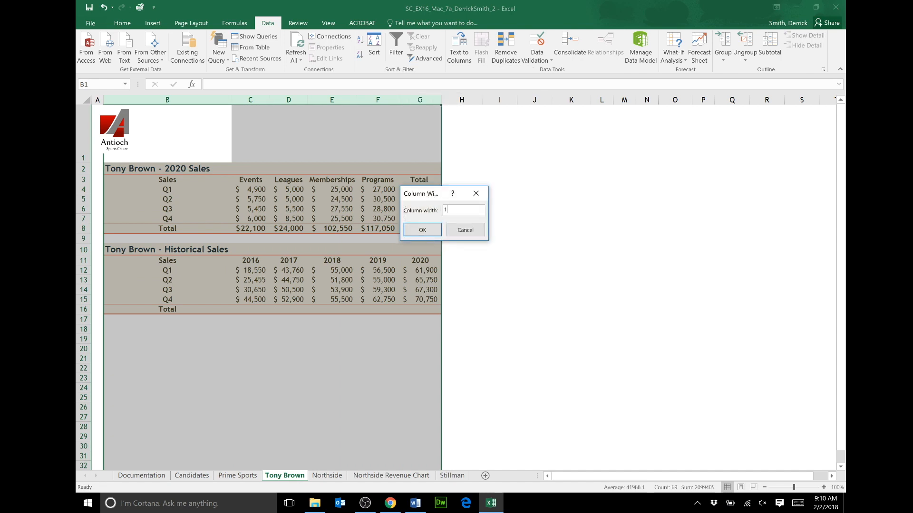
click(425, 230)
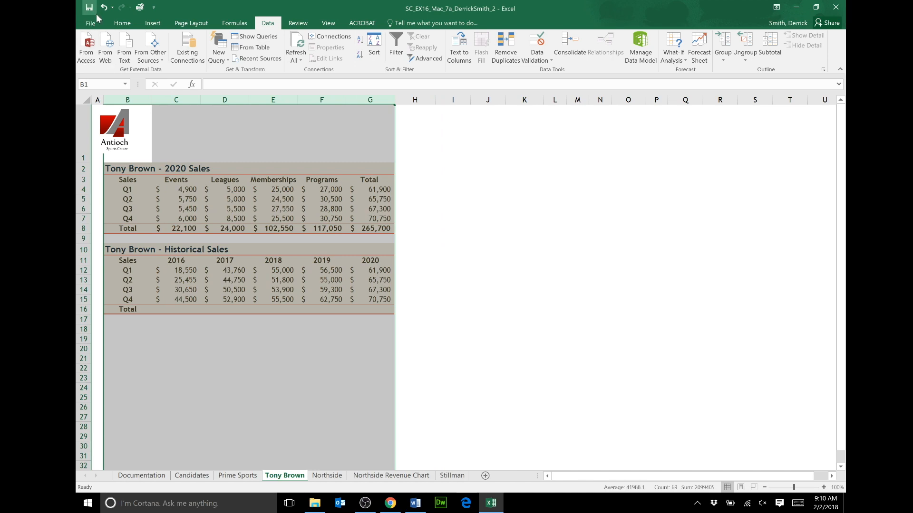
Switch to the Word instructions, read task 12 on adding totals to the historical data, and return to Excel
click(415, 503)
click(470, 314)
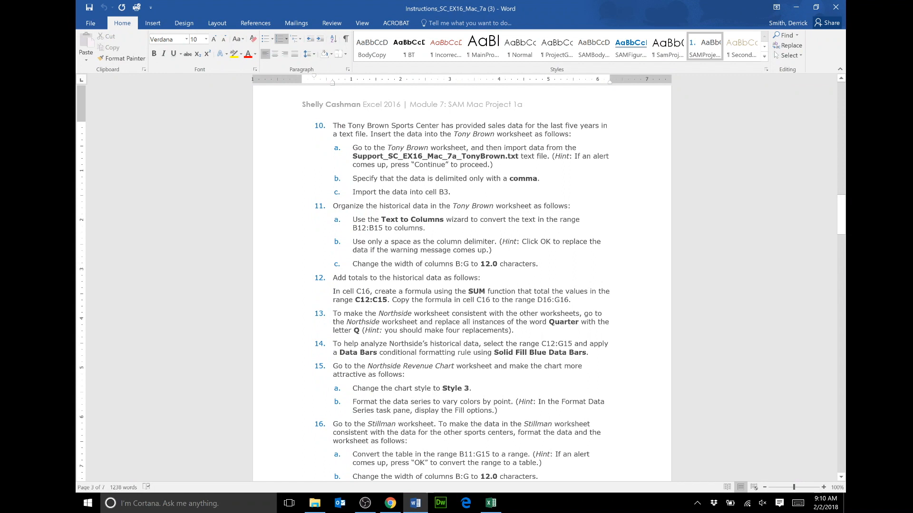
drag(332, 278, 484, 280)
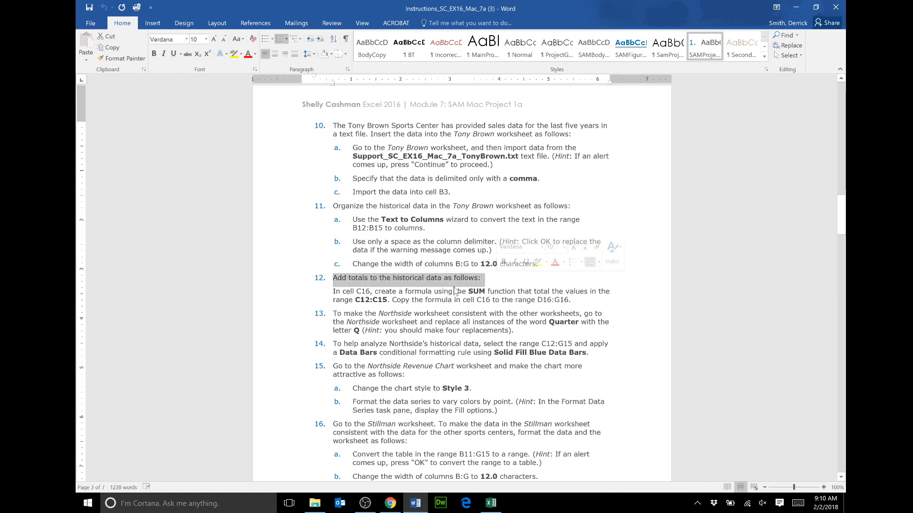
click(333, 291)
drag(333, 291, 573, 300)
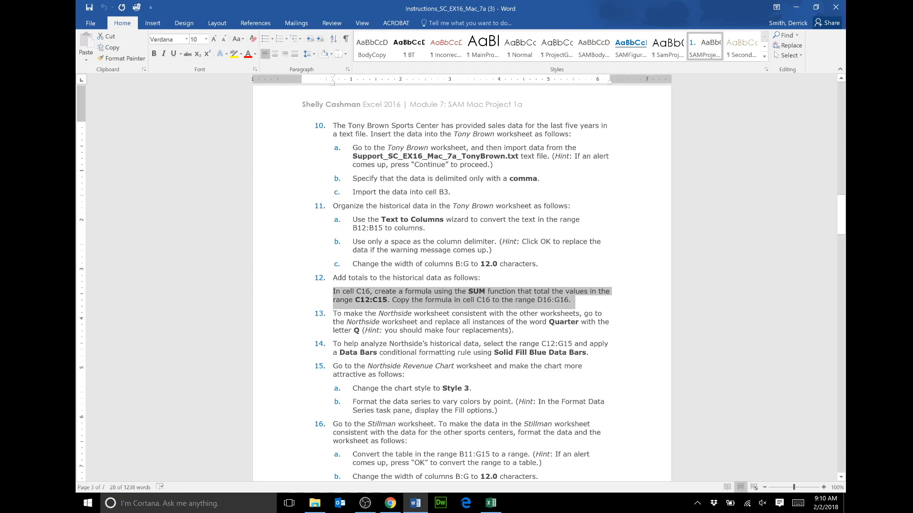
click(489, 504)
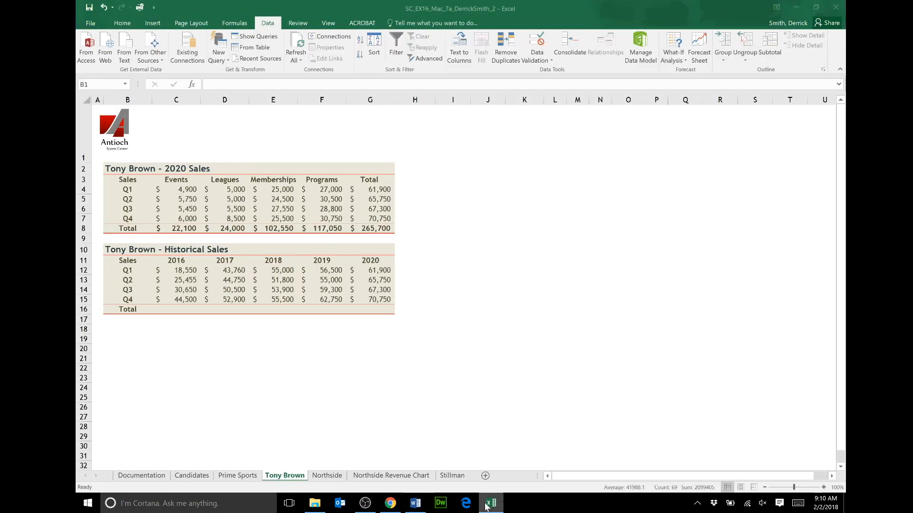
click(177, 308)
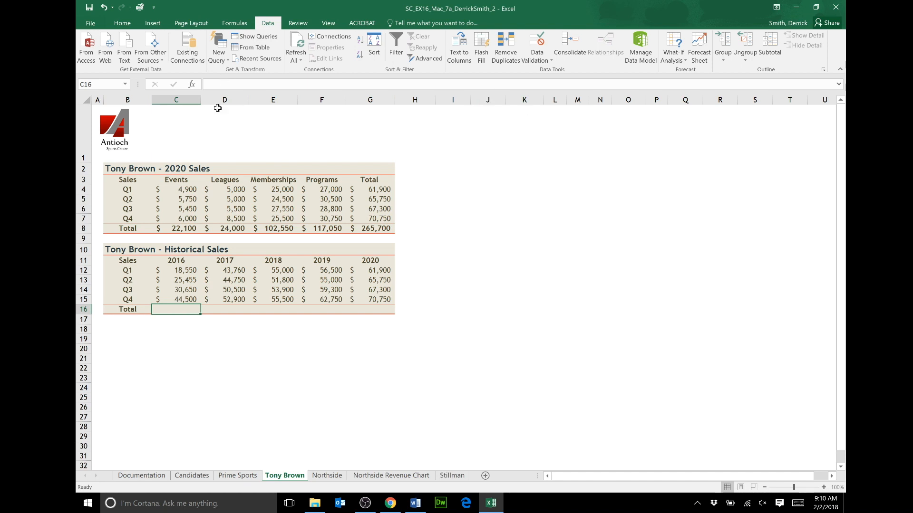
drag(183, 270, 182, 297)
click(207, 312)
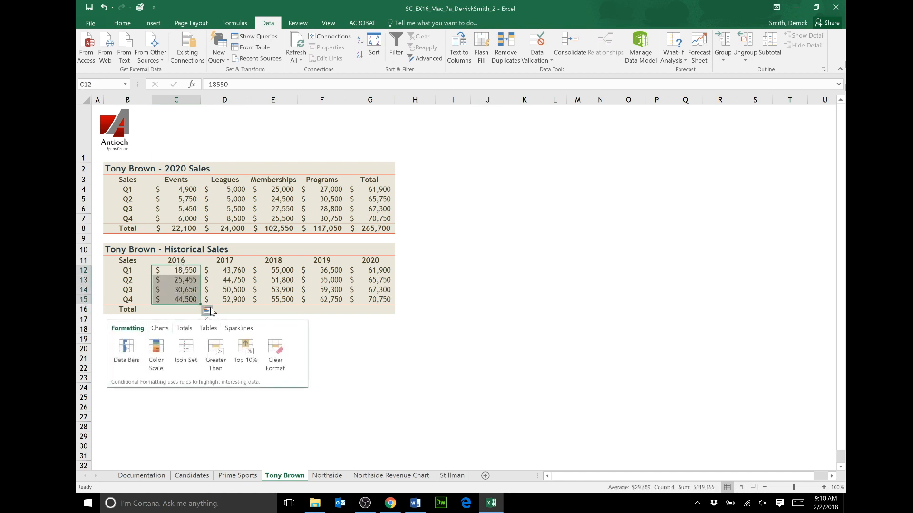
click(185, 329)
click(134, 352)
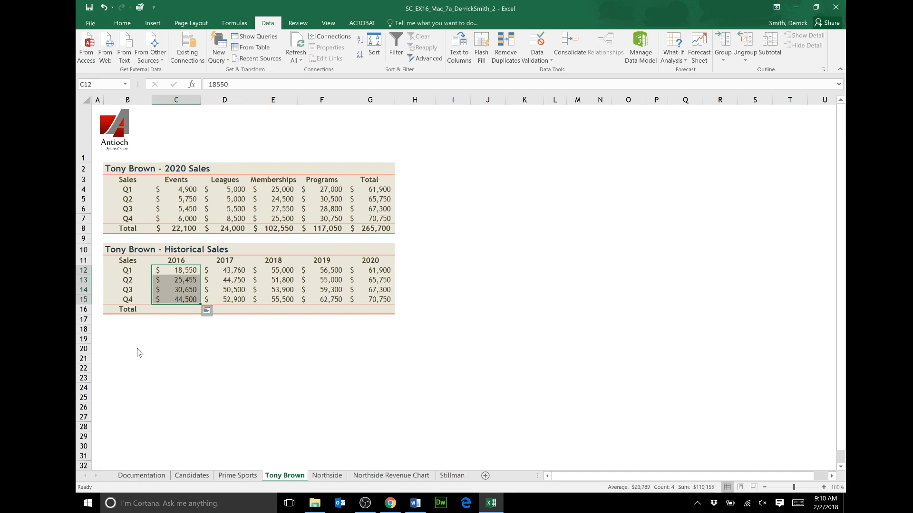
click(178, 311)
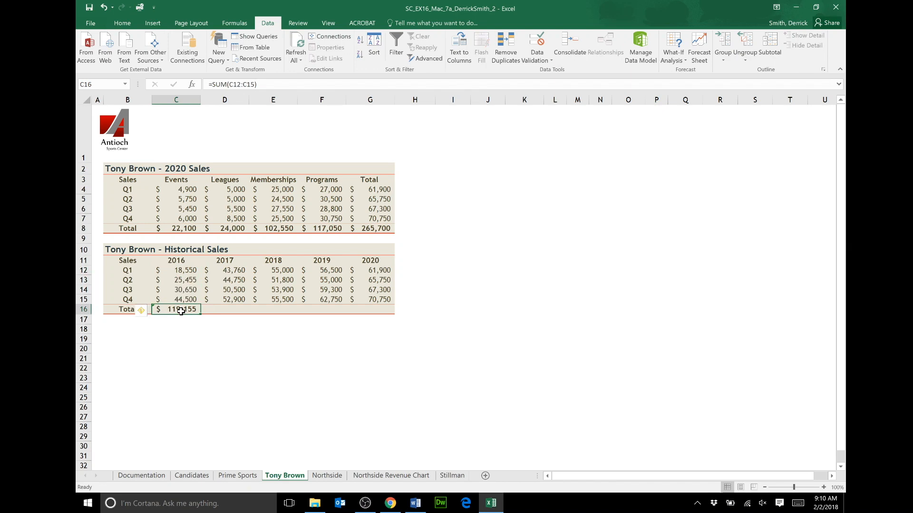
drag(201, 315, 388, 309)
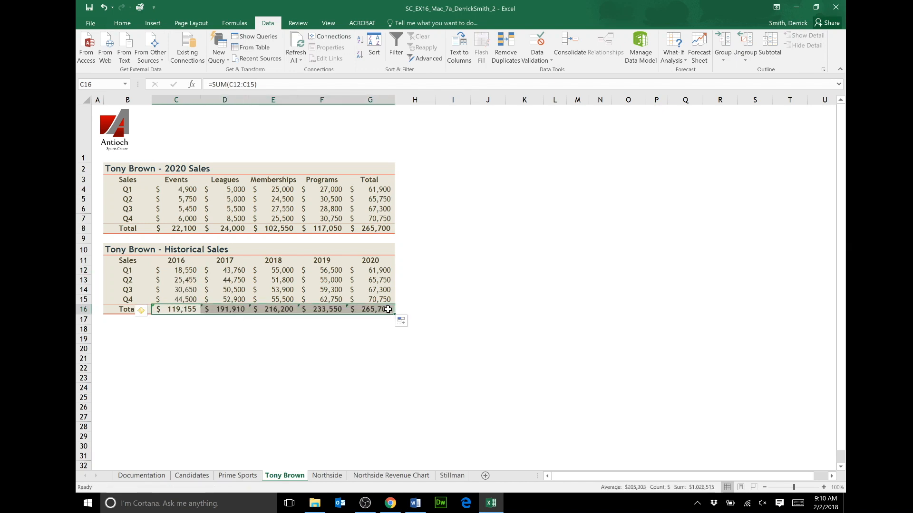
Recheck task 12 in the Word instructions, read task 13 on the Northside text replacement, and return to Excel
click(423, 507)
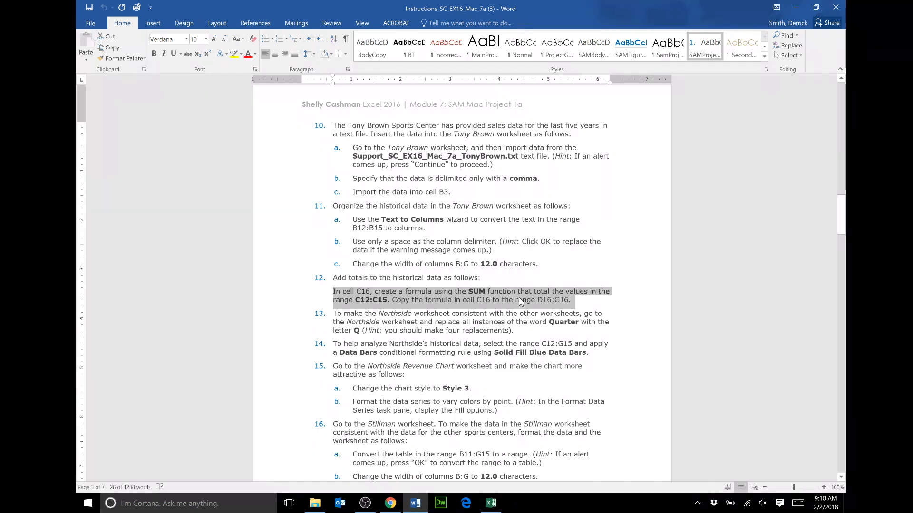
click(463, 505)
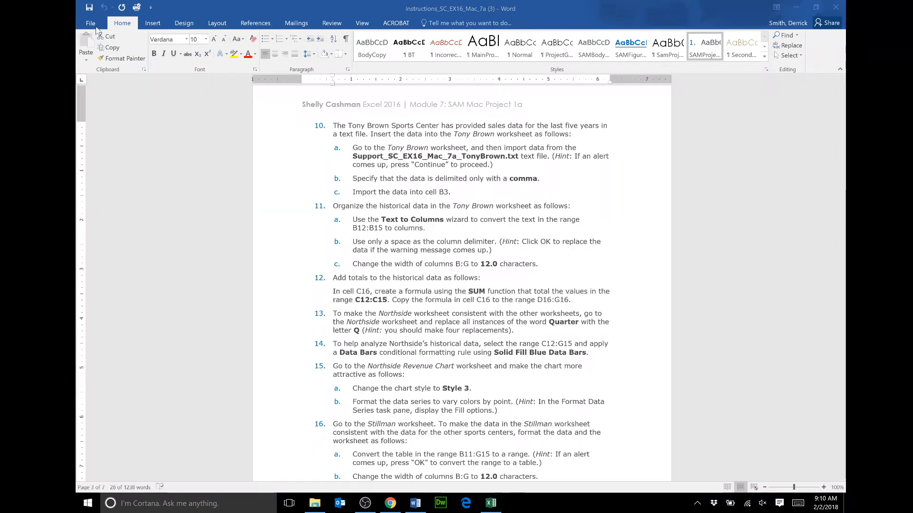
click(490, 503)
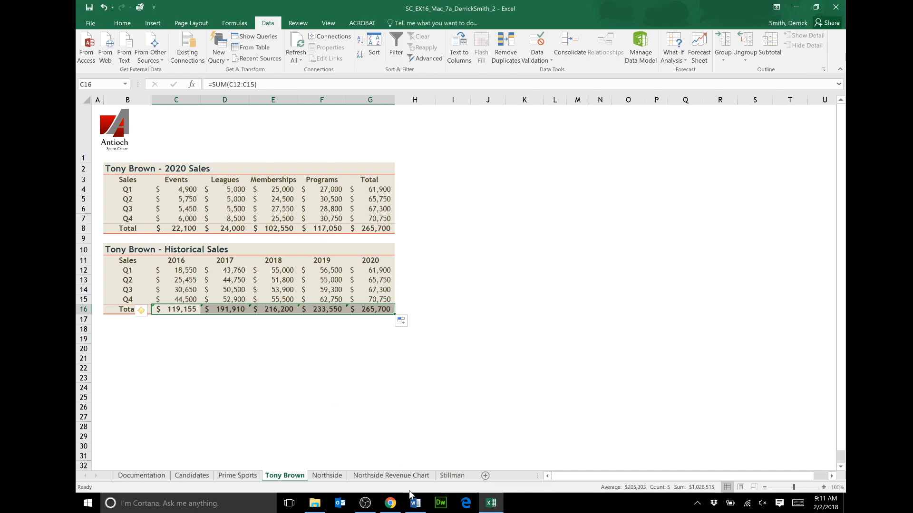
click(417, 506)
click(422, 331)
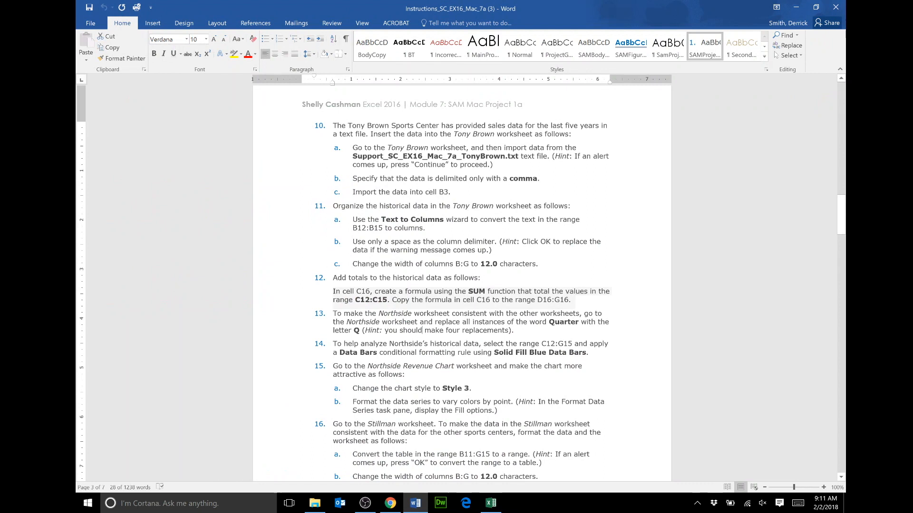
triple_click(422, 330)
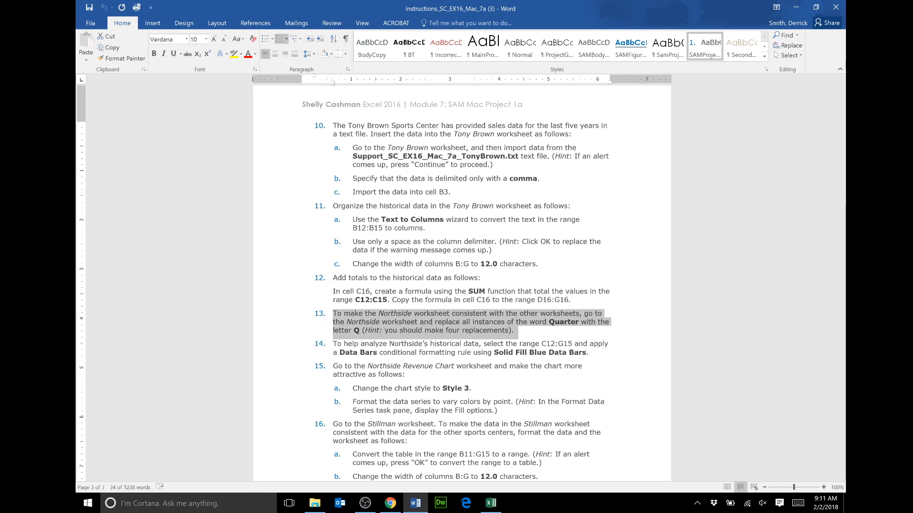
click(490, 503)
Replace all instances of "Quarter" with "Q" on the Northside worksheet
click(326, 476)
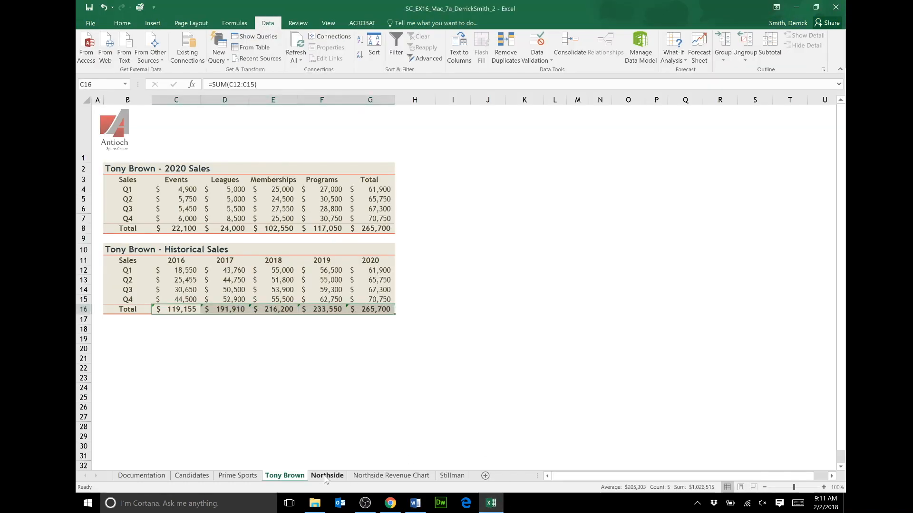
click(114, 25)
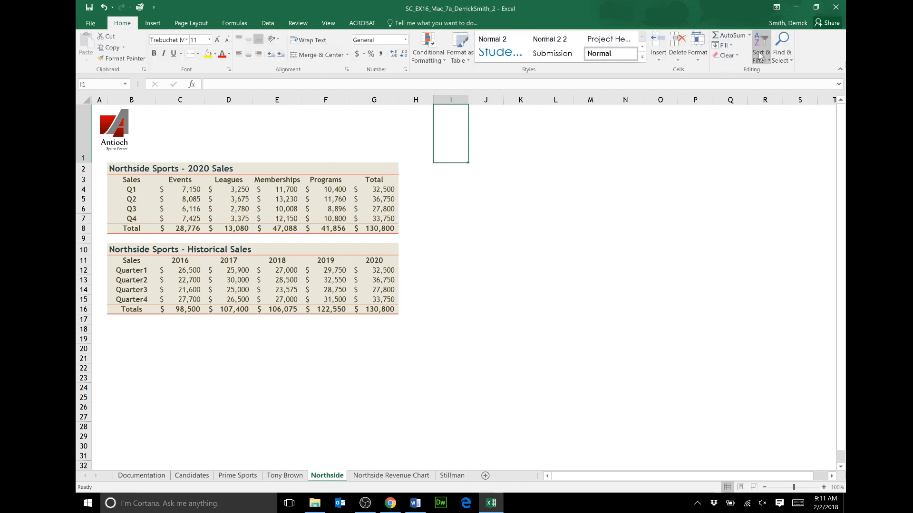
click(782, 58)
click(793, 85)
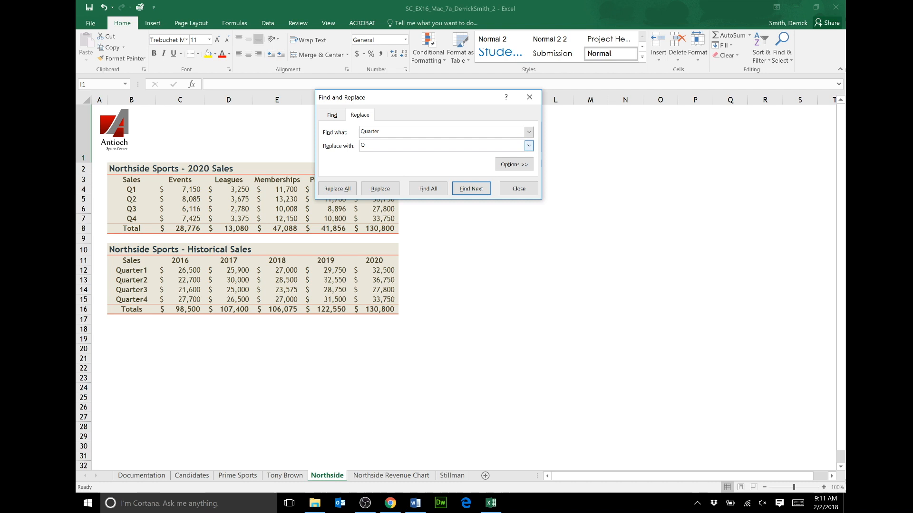
click(427, 189)
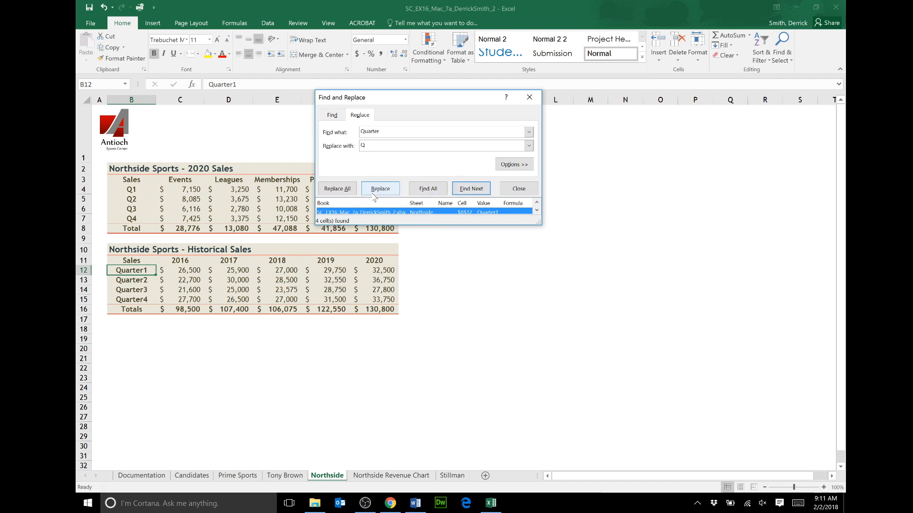
click(342, 190)
click(470, 281)
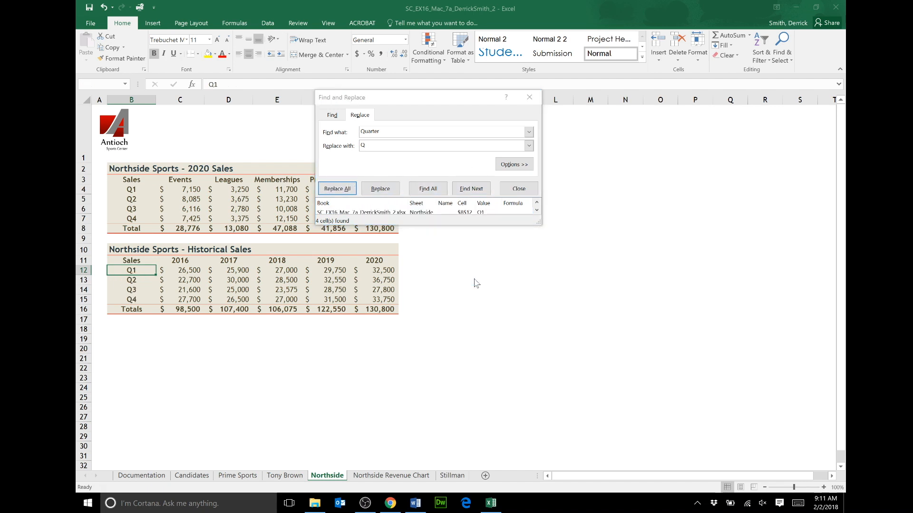
click(524, 190)
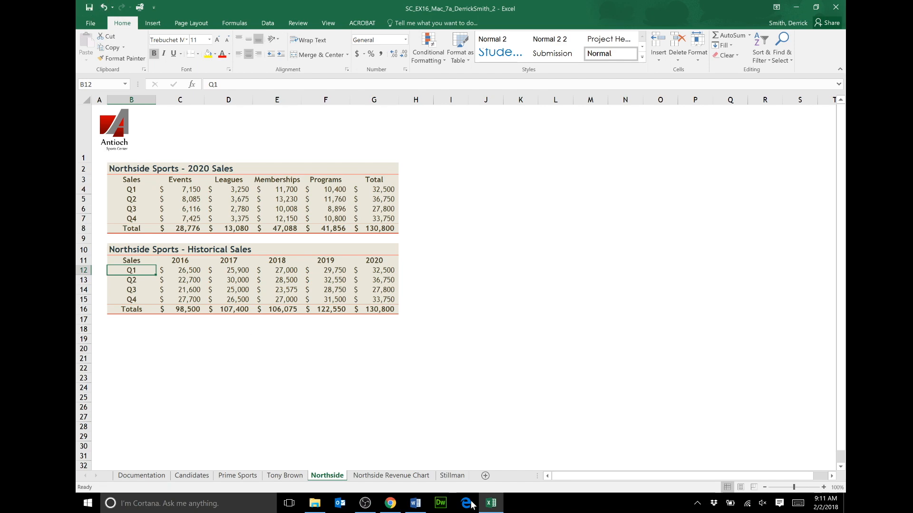
Switch to the Word instructions, read task 14 on the Northside data bars rule, and return to Excel
click(414, 503)
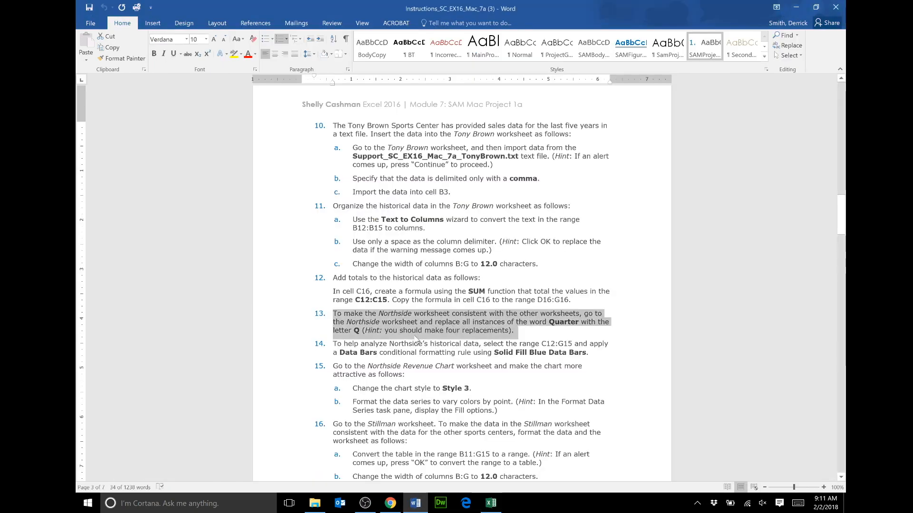
click(443, 333)
drag(333, 344, 592, 352)
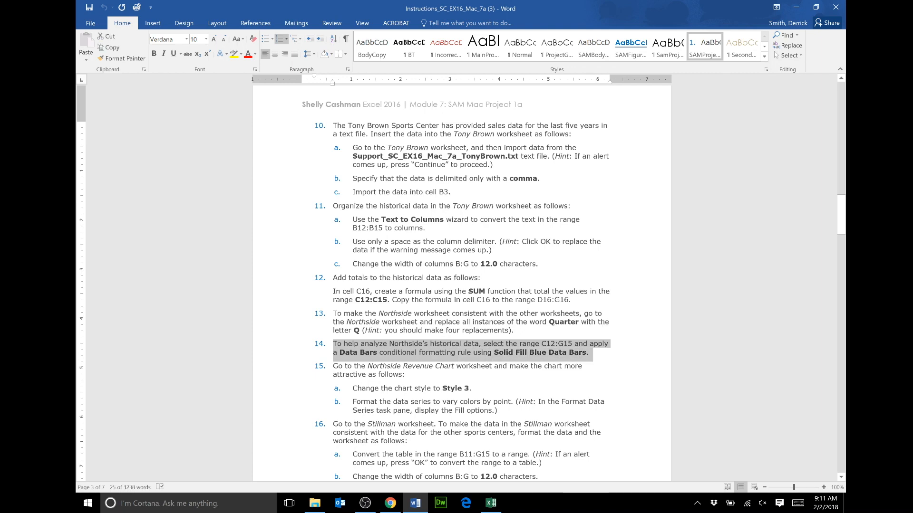
scroll(461, 285, down, 5)
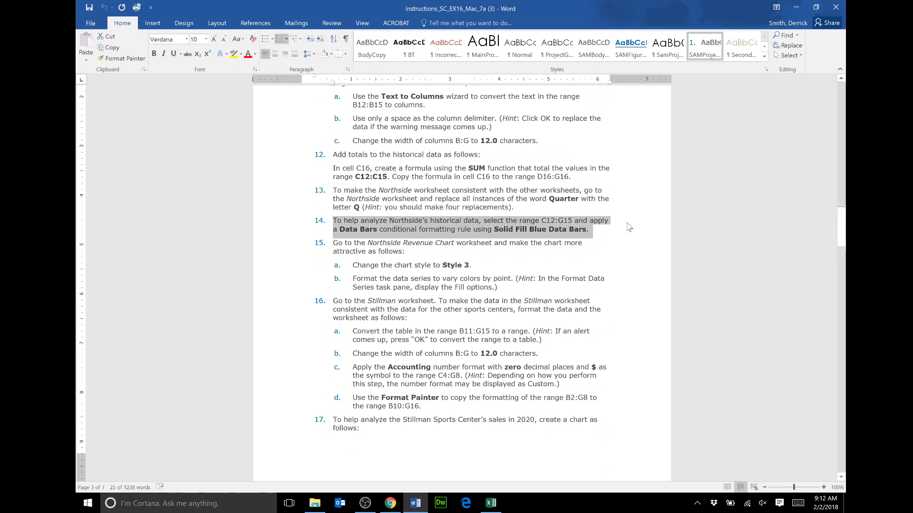
click(485, 506)
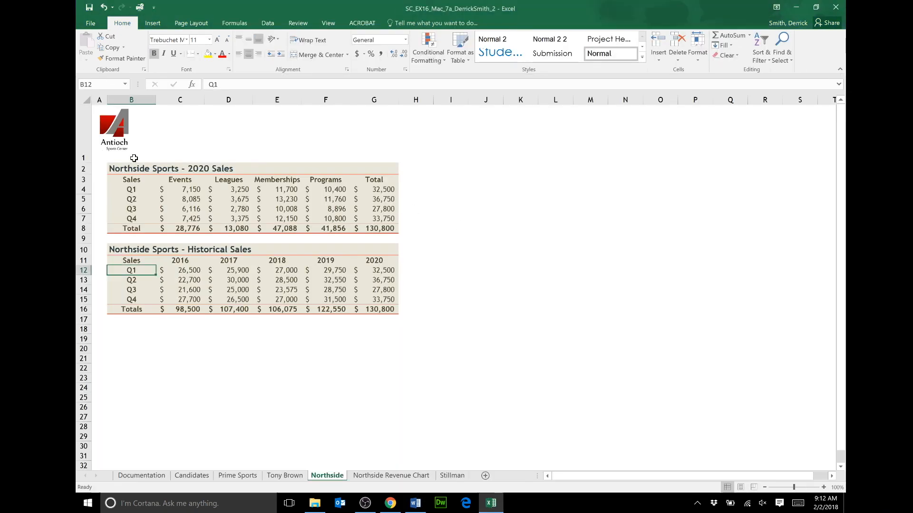
Apply solid blue Data Bars conditional formatting to range C12:G15 on the Northside worksheet
click(193, 270)
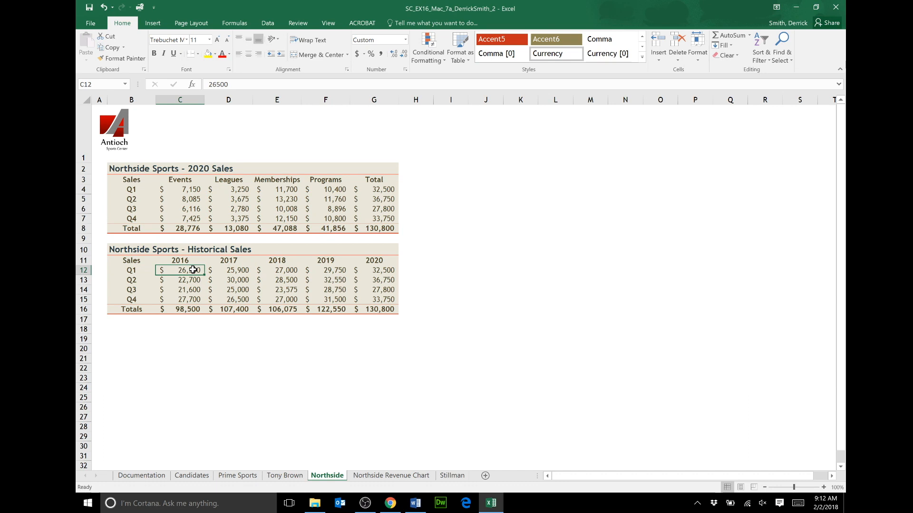
drag(193, 270, 393, 295)
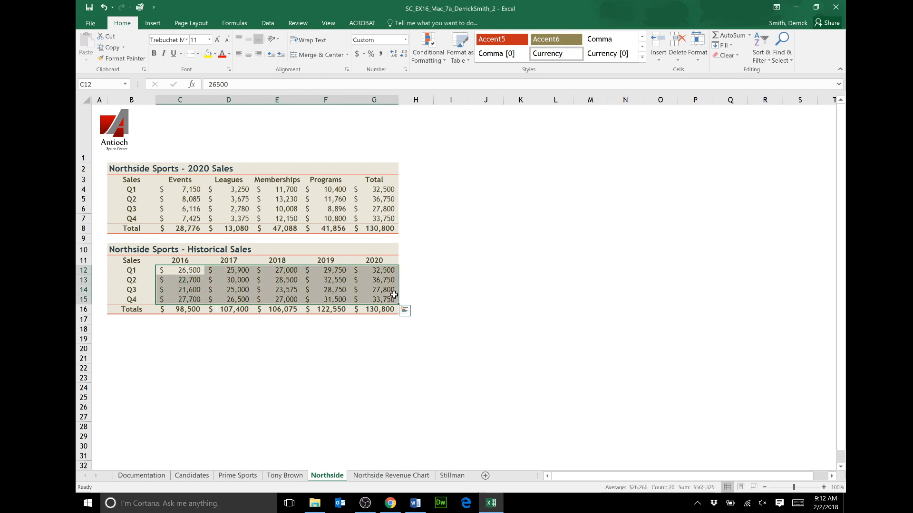
click(413, 310)
drag(174, 269, 376, 307)
drag(181, 270, 379, 298)
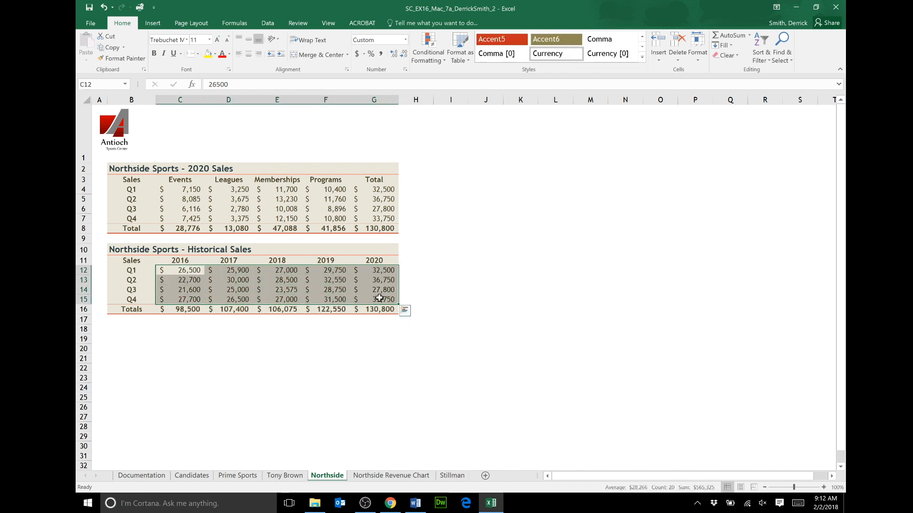
click(405, 311)
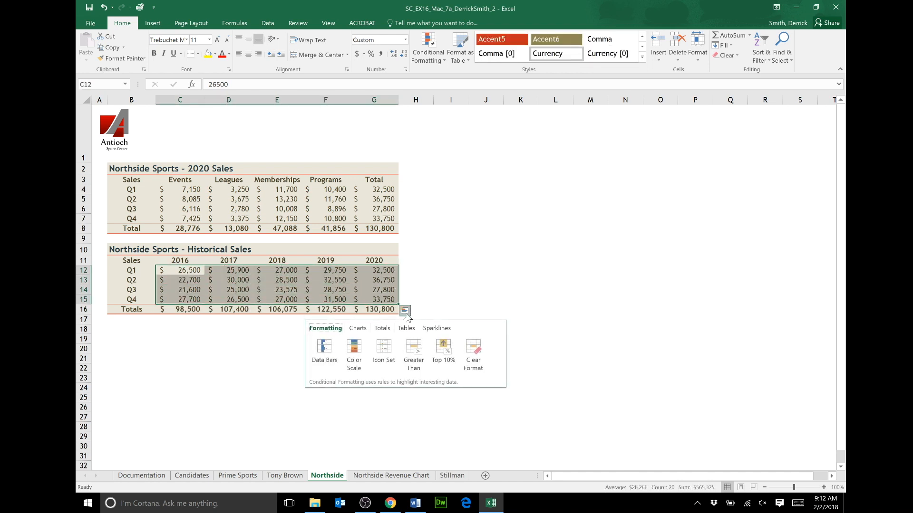
click(324, 350)
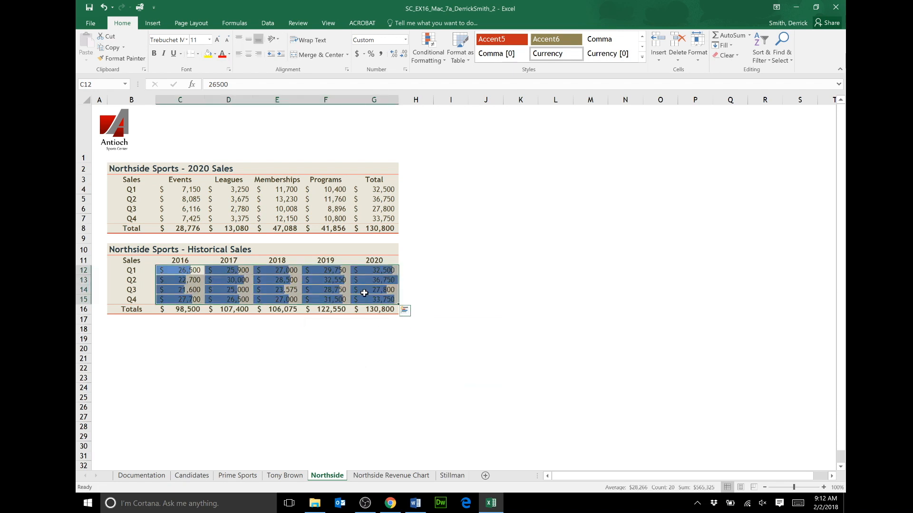
Inspect the fill and color settings of the data bar rule on C12:G15, and reopen the Quick Analysis formatting options
click(423, 47)
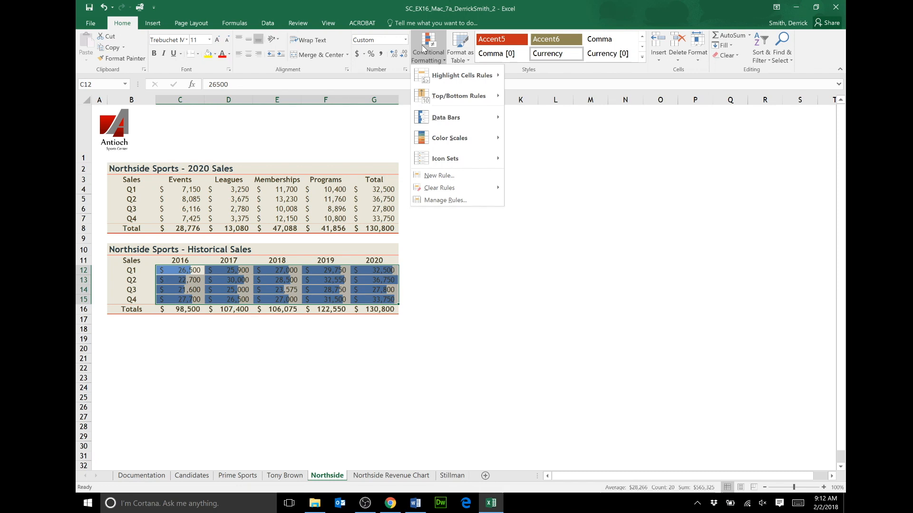
click(476, 202)
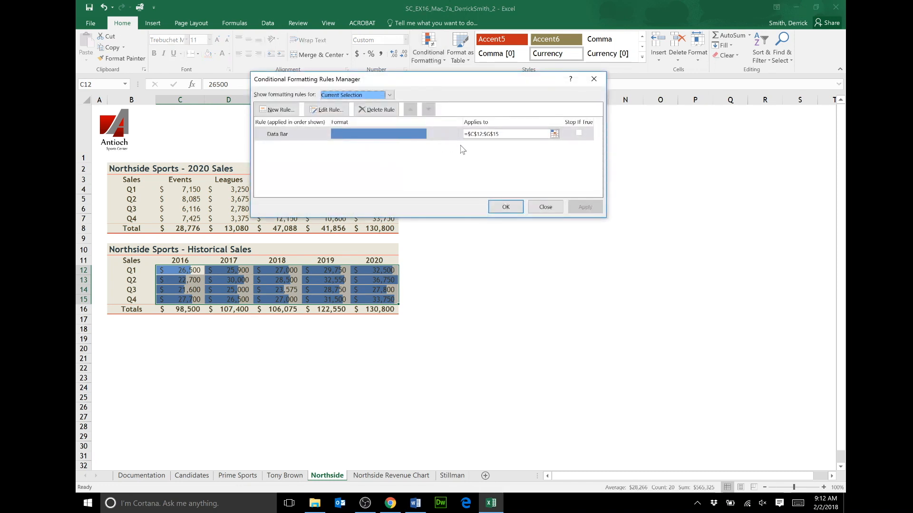
click(323, 136)
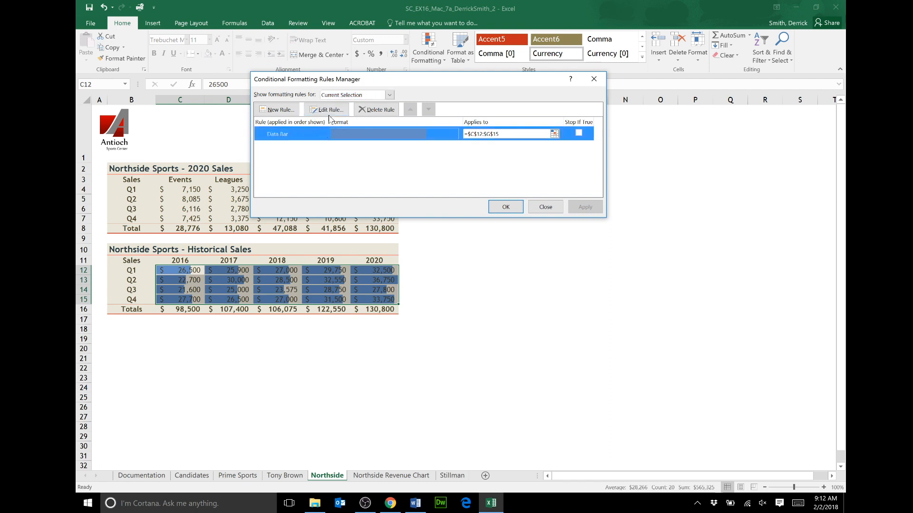
click(331, 113)
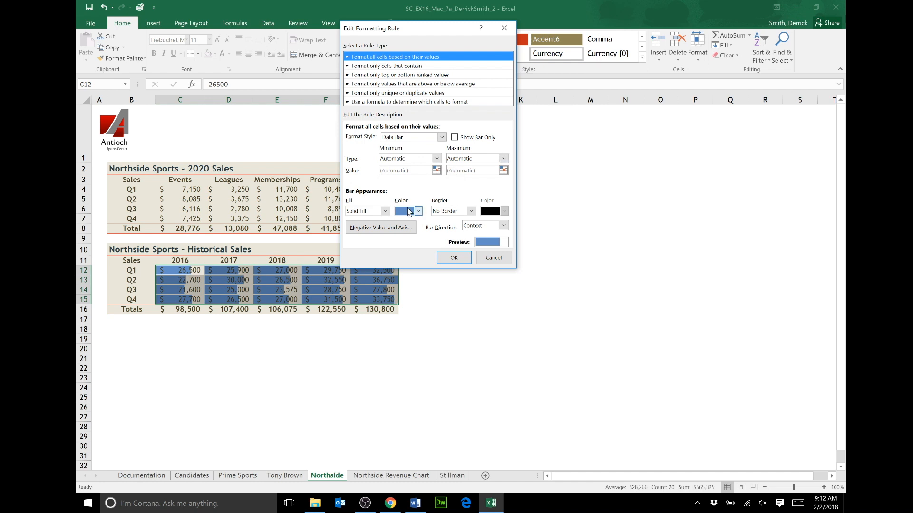
click(452, 258)
click(504, 206)
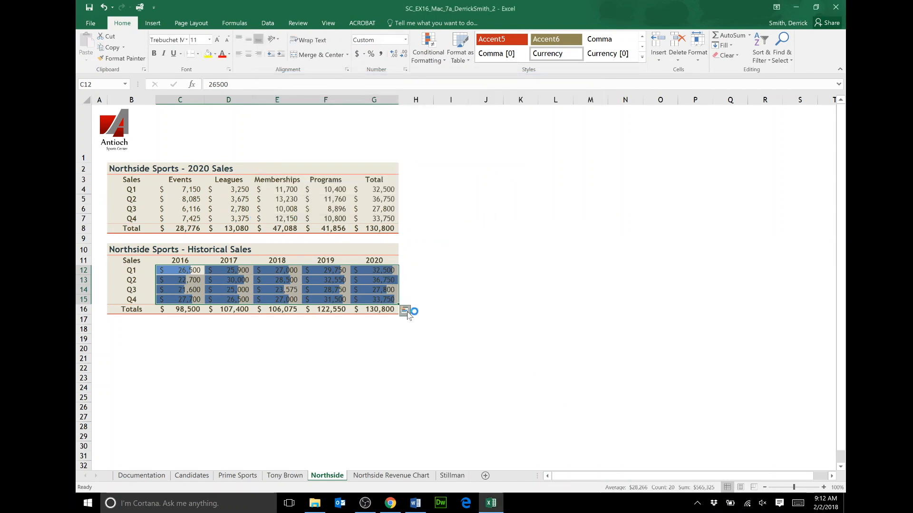
click(405, 311)
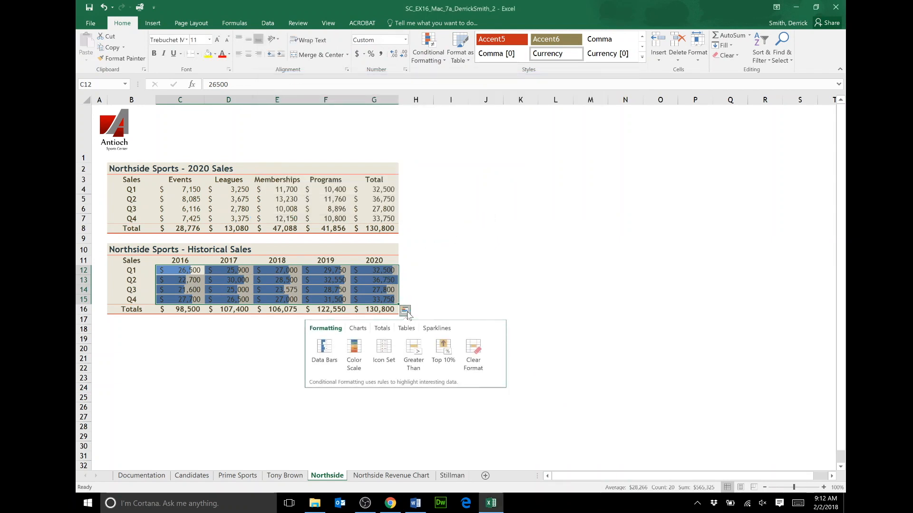
Reapply Data Bars to the selected historical sales range C12:G15 on the Northside worksheet and save the workbook
click(332, 350)
click(485, 238)
click(90, 8)
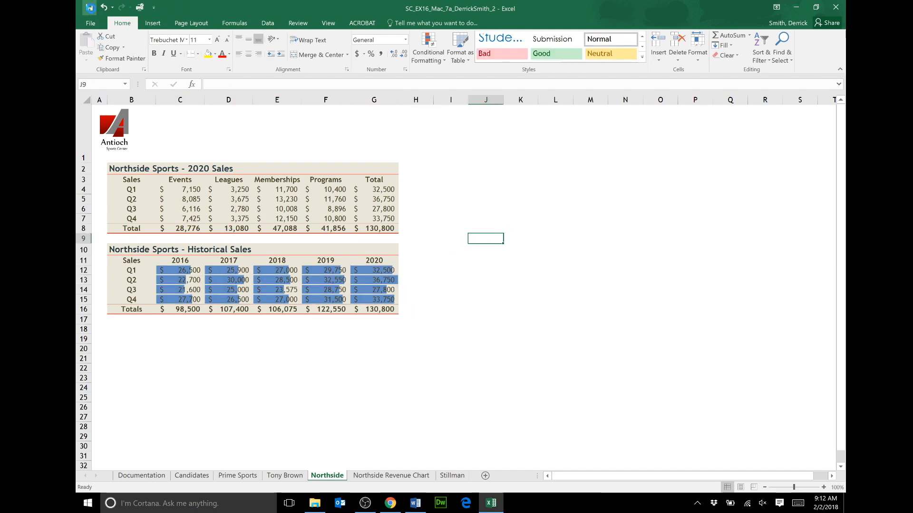
Switch to the Word instructions, read the introduction of task 15, and open the Northside Revenue Chart worksheet in Excel
click(415, 504)
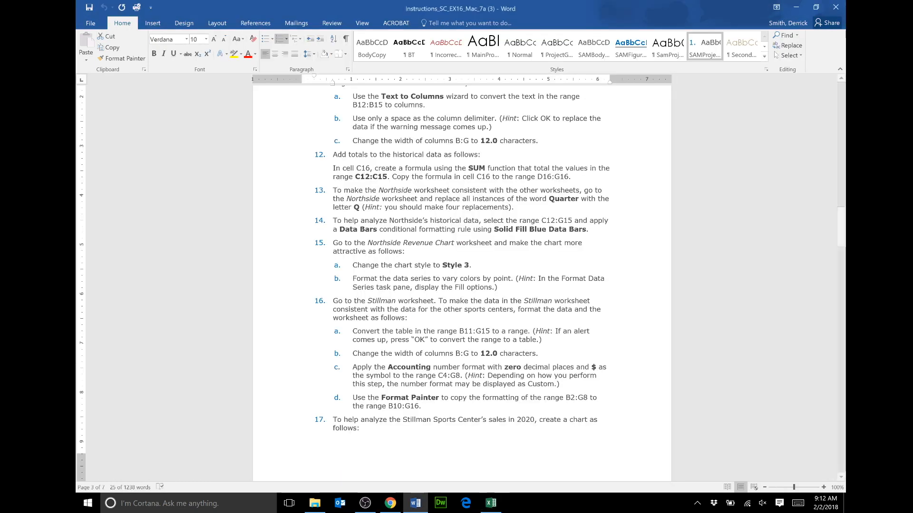
click(406, 251)
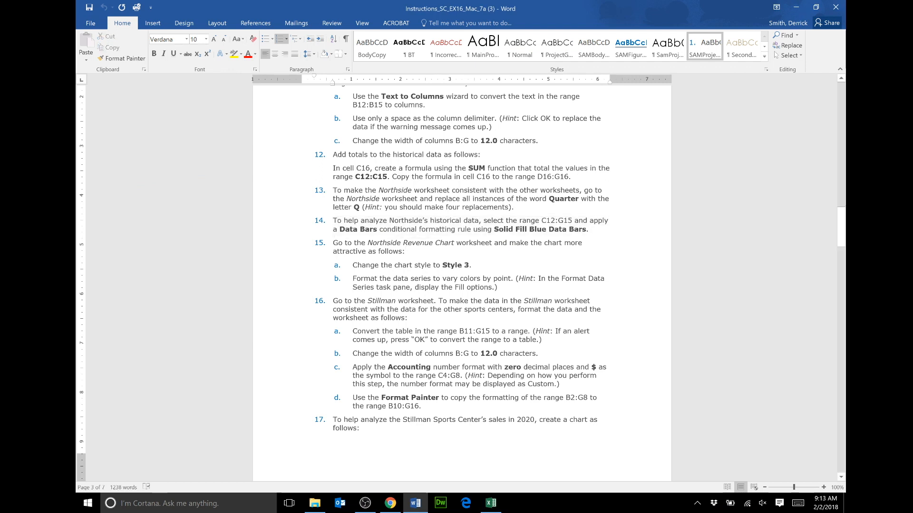
triple_click(406, 252)
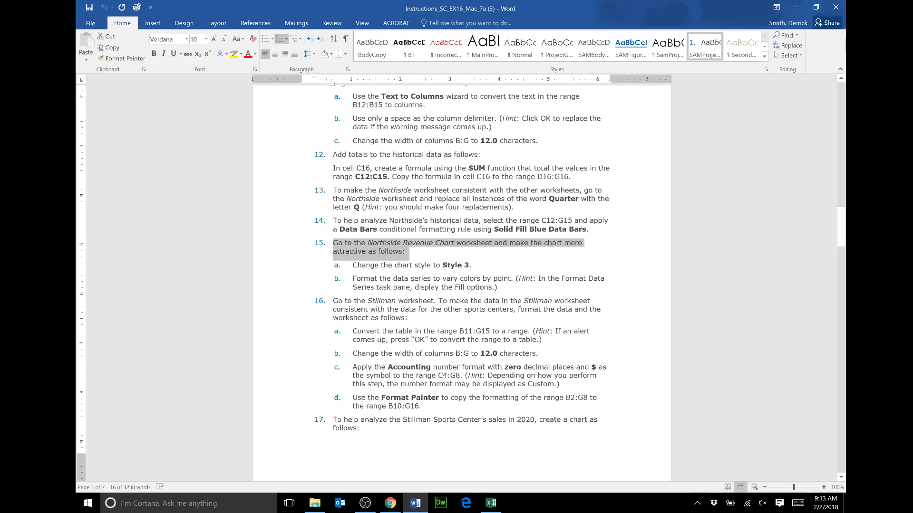
click(491, 502)
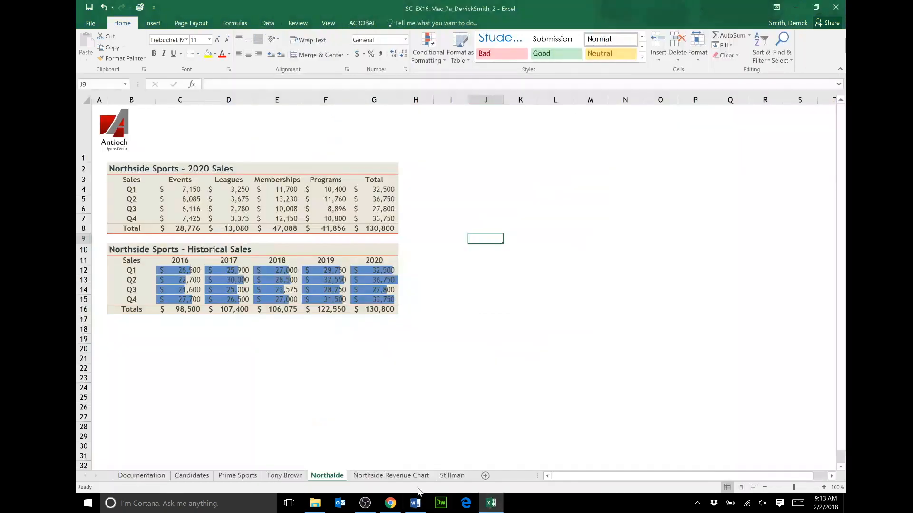
click(406, 477)
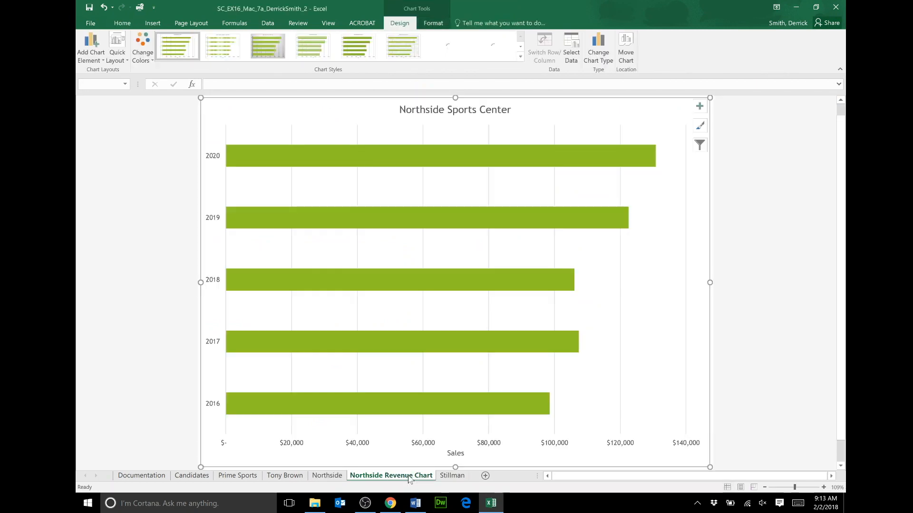
Check task 15a in the Word instructions, return to Excel, and apply chart Style 3 to the Northside Sports Center bar chart
click(415, 504)
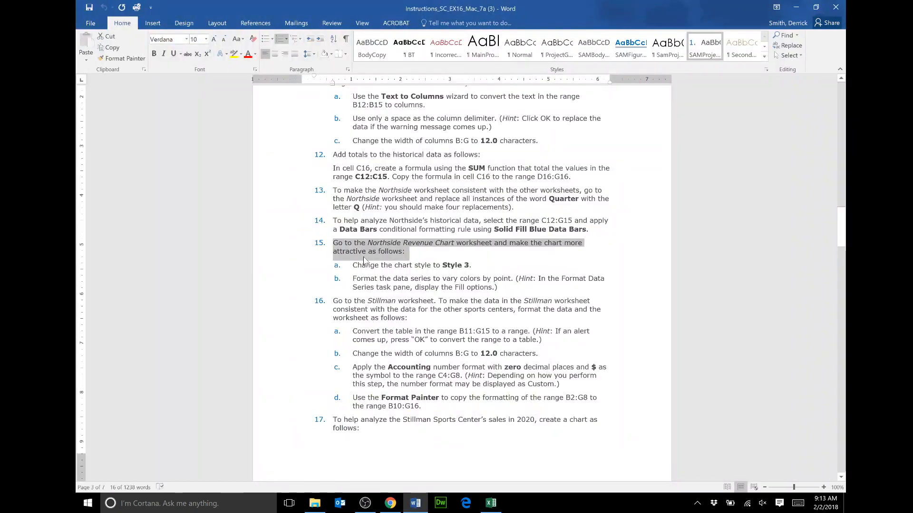
drag(362, 265, 475, 265)
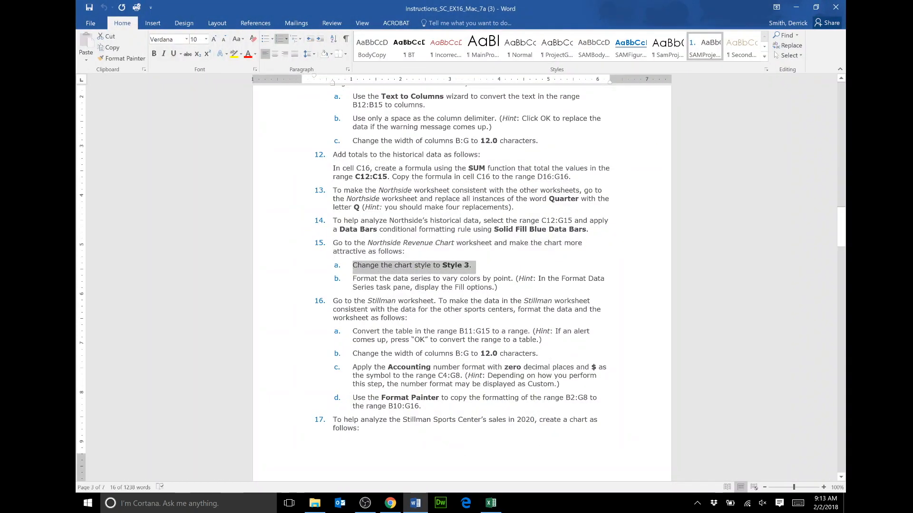
click(491, 503)
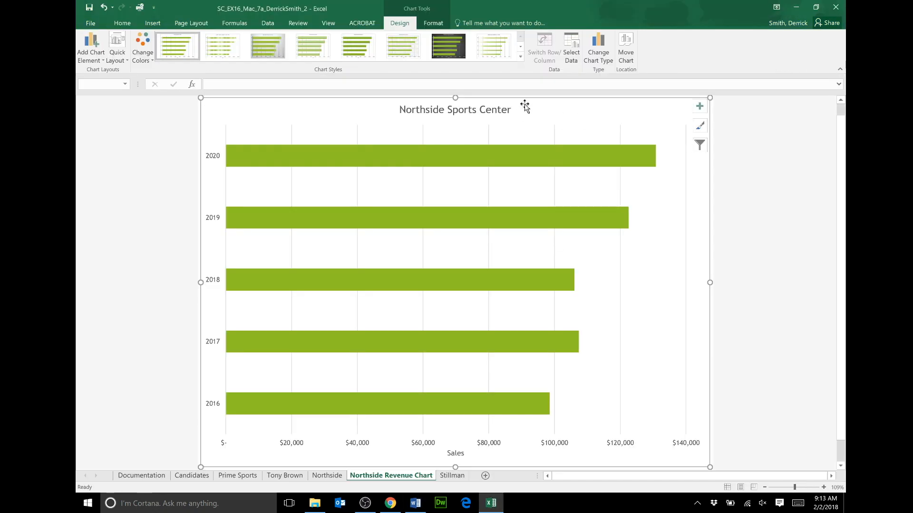
click(520, 56)
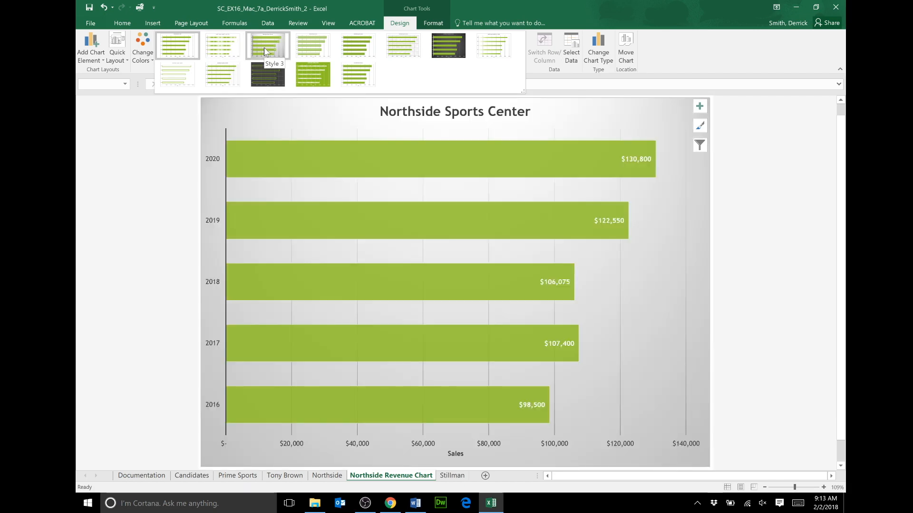
click(264, 48)
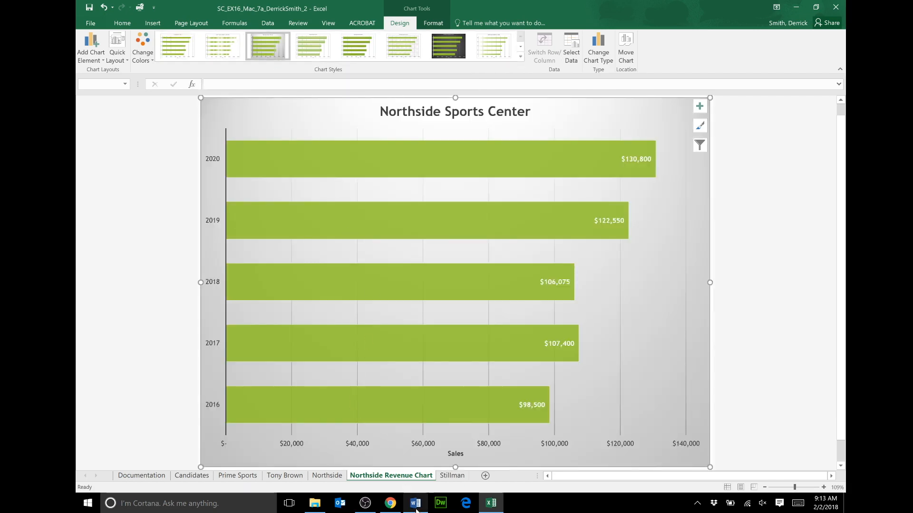
Switch to the Word instructions, read task 15b on formatting the chart's data series, and return to Excel
click(415, 502)
drag(353, 279, 502, 287)
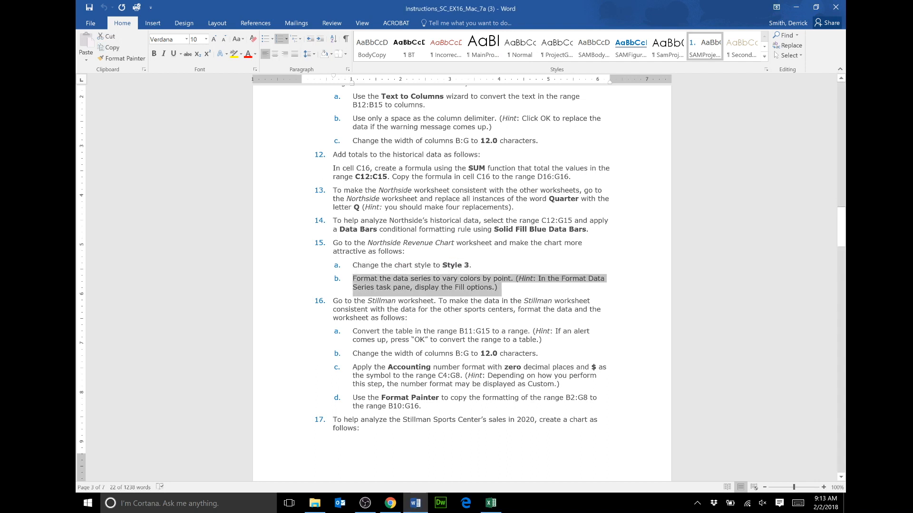
click(491, 502)
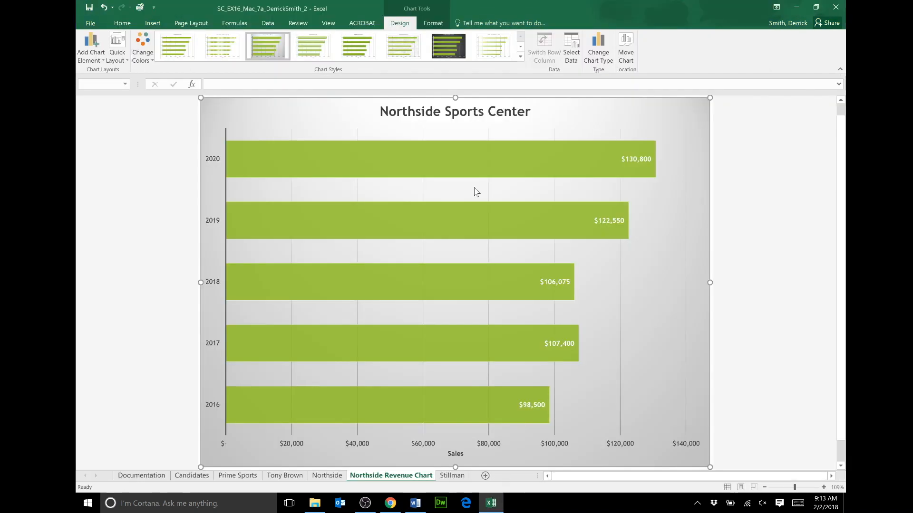
Format the chart's Totals data series fill to vary colors by point, and close the formatting pane
click(453, 160)
right_click(455, 160)
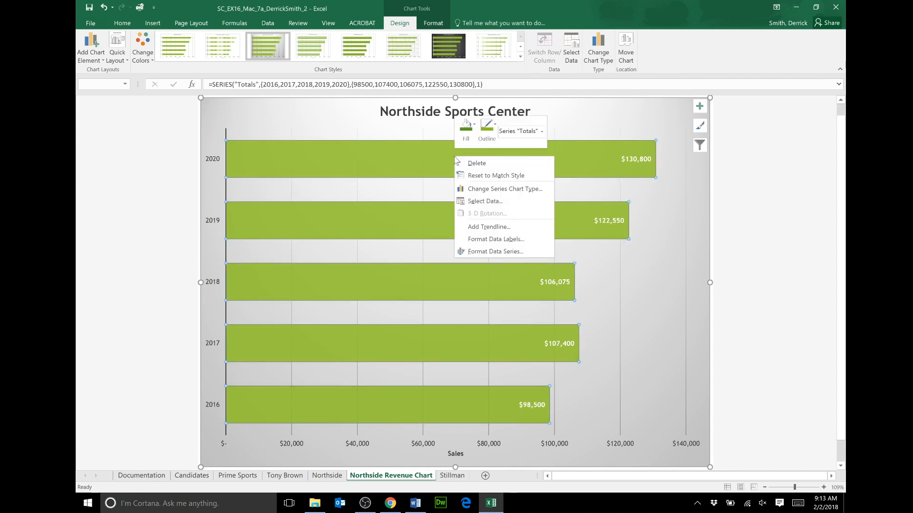
click(495, 251)
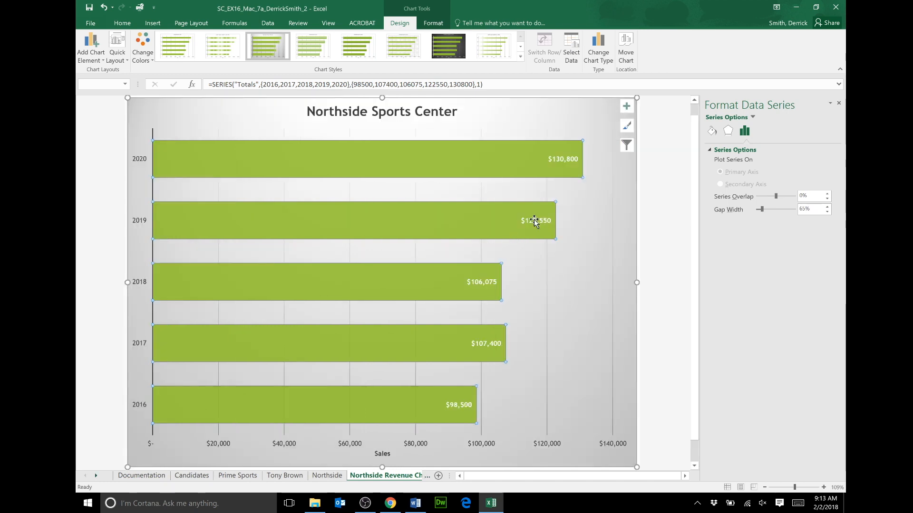
click(712, 131)
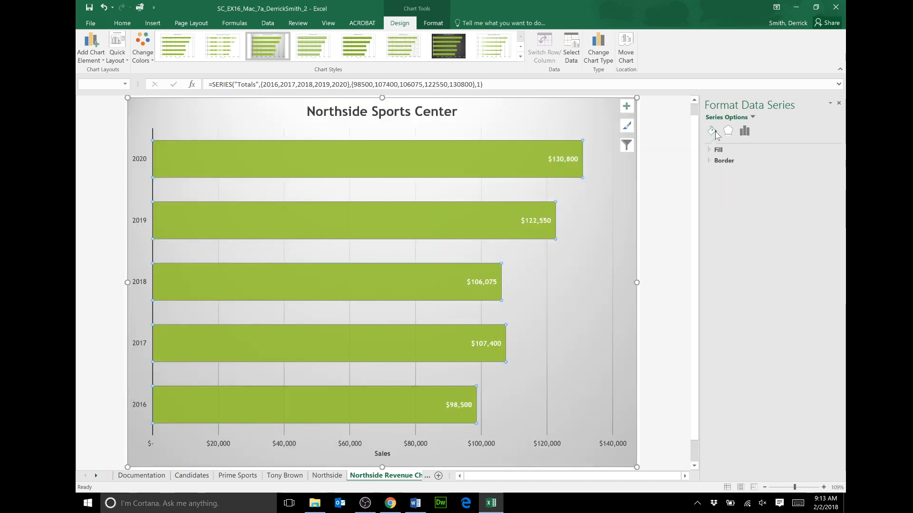
click(719, 150)
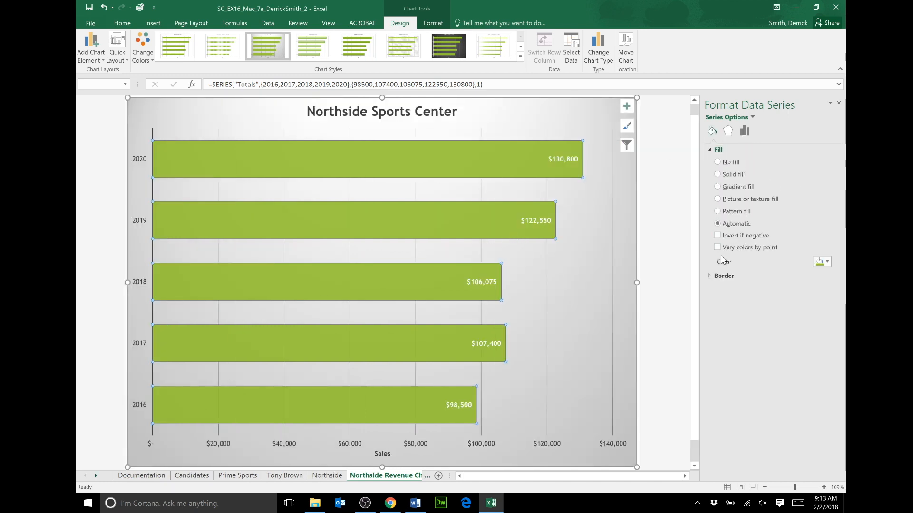
click(717, 248)
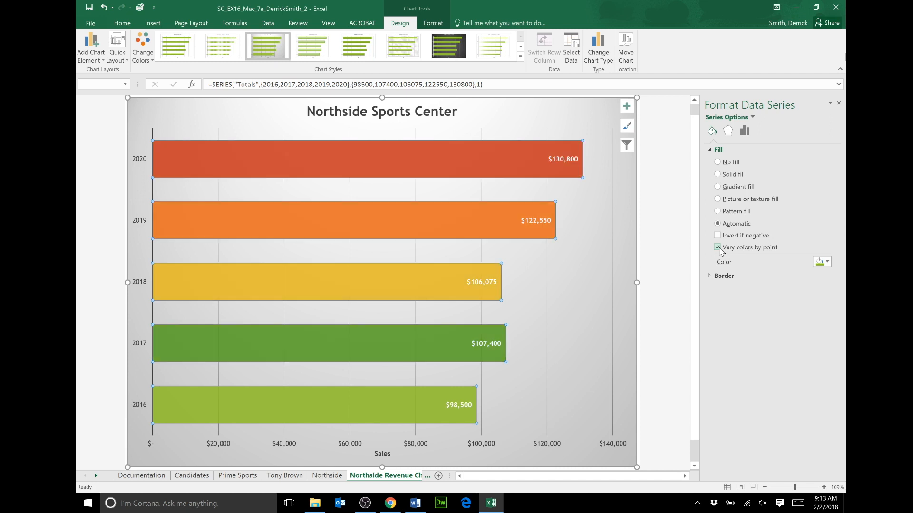
click(838, 104)
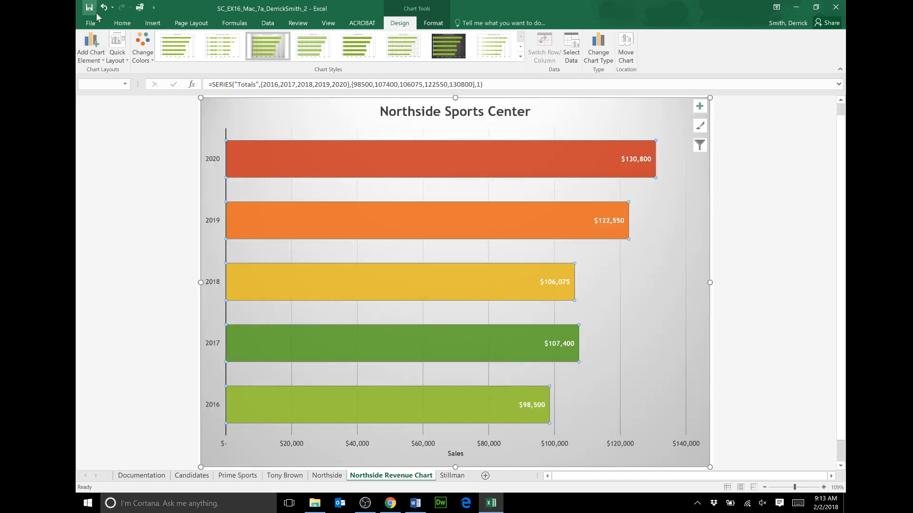
Switch to the Word instructions, read the introduction of task 16, and open the Stillman worksheet in Excel
click(415, 503)
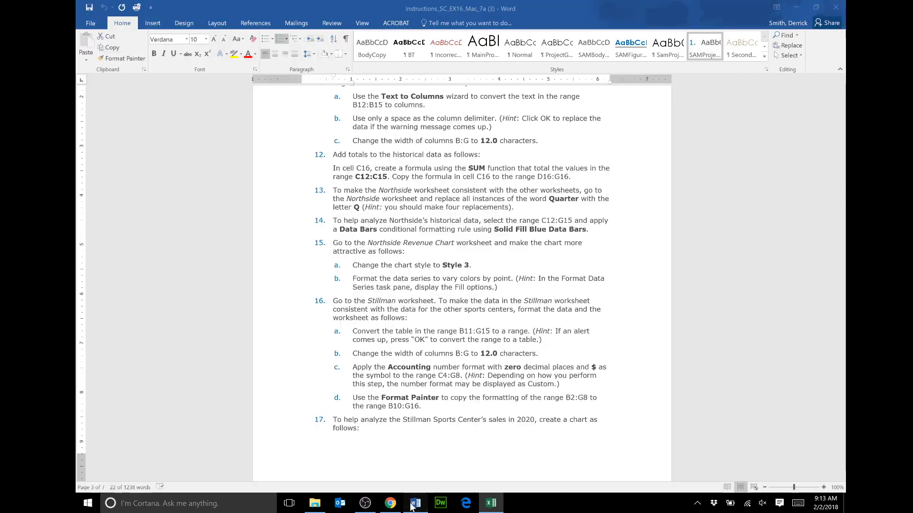
click(408, 318)
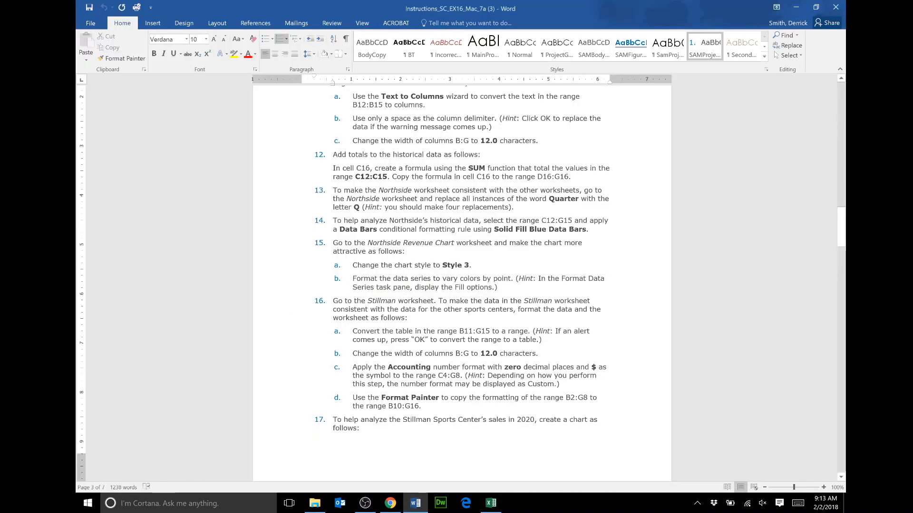
drag(333, 300, 412, 318)
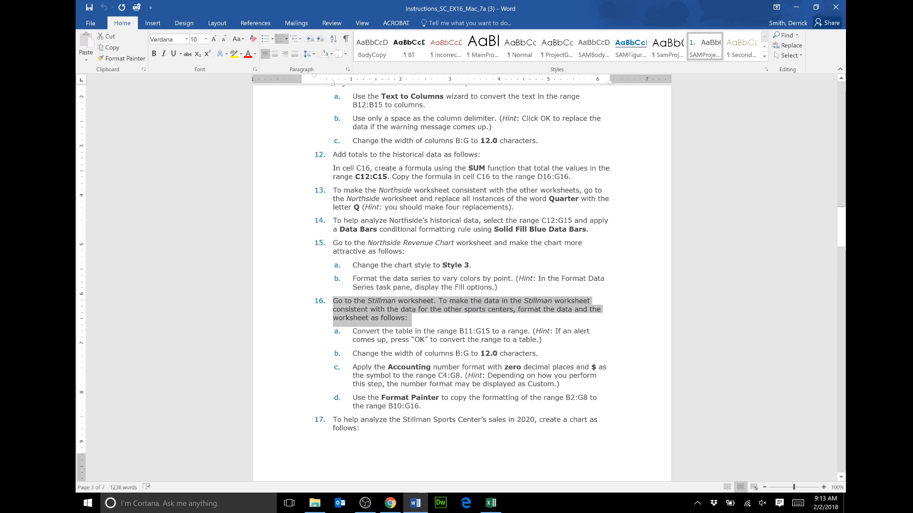
scroll(412, 318, down, 1)
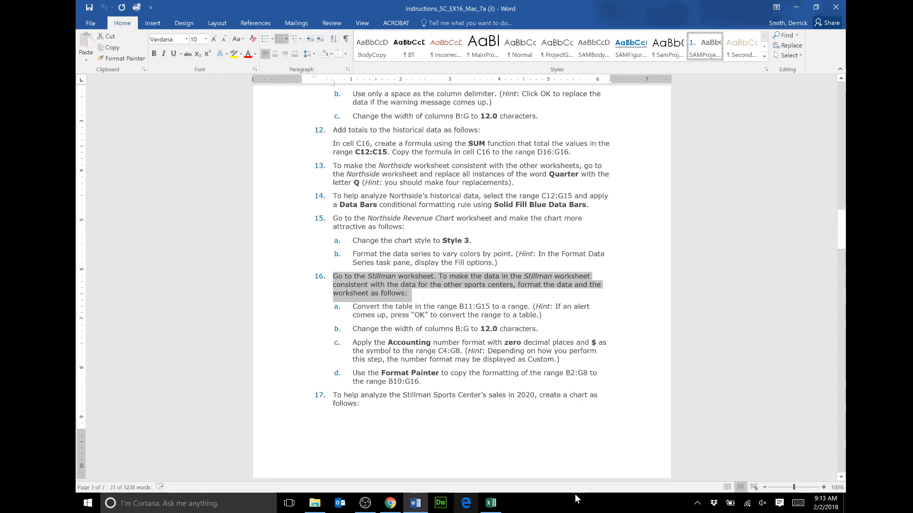
click(491, 504)
click(491, 504)
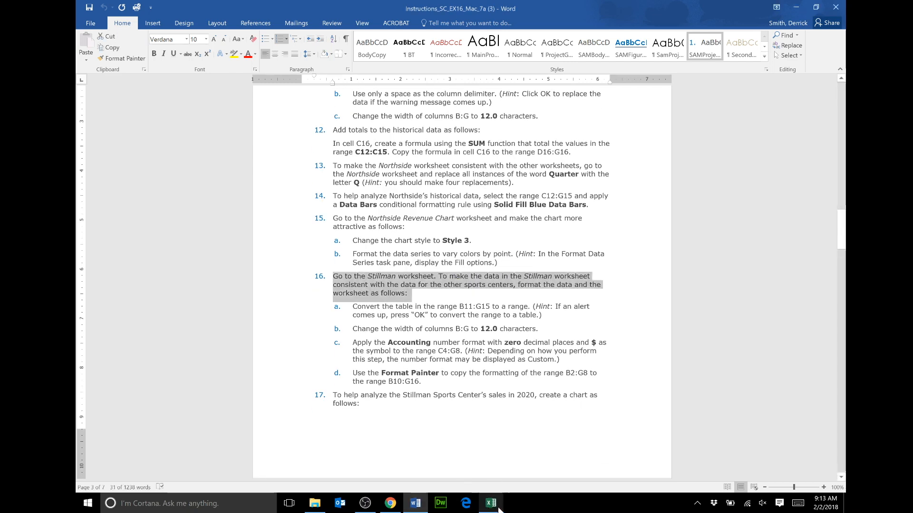
click(498, 507)
right_click(494, 505)
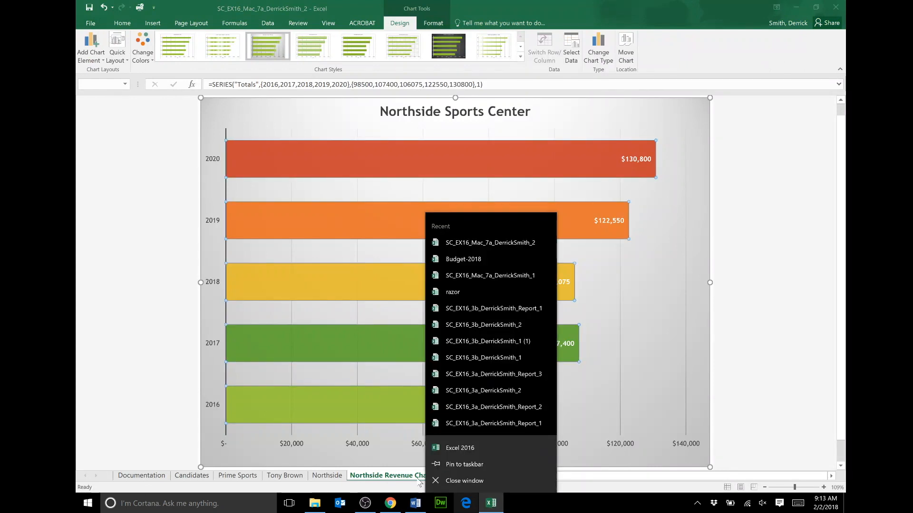
click(382, 346)
click(451, 476)
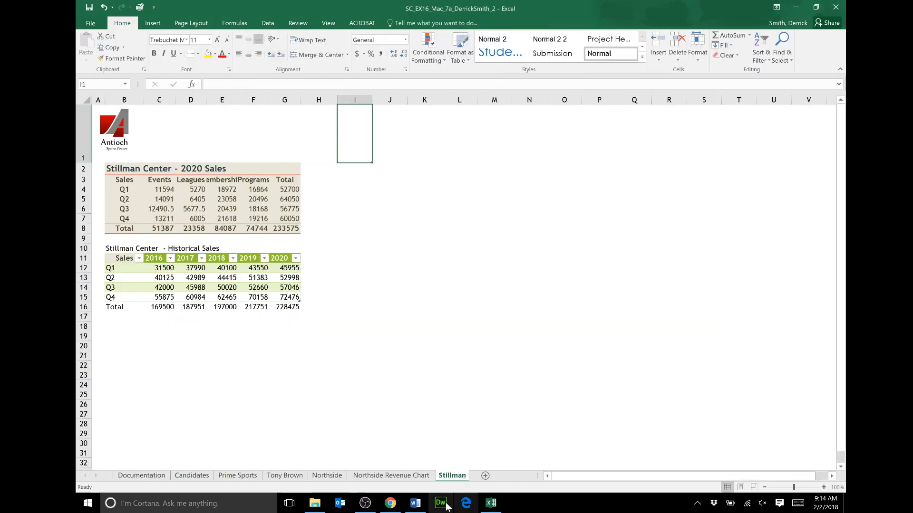
Switch to the Word instructions, read task 16a on converting the table in B11:G15, and return to Excel
click(421, 507)
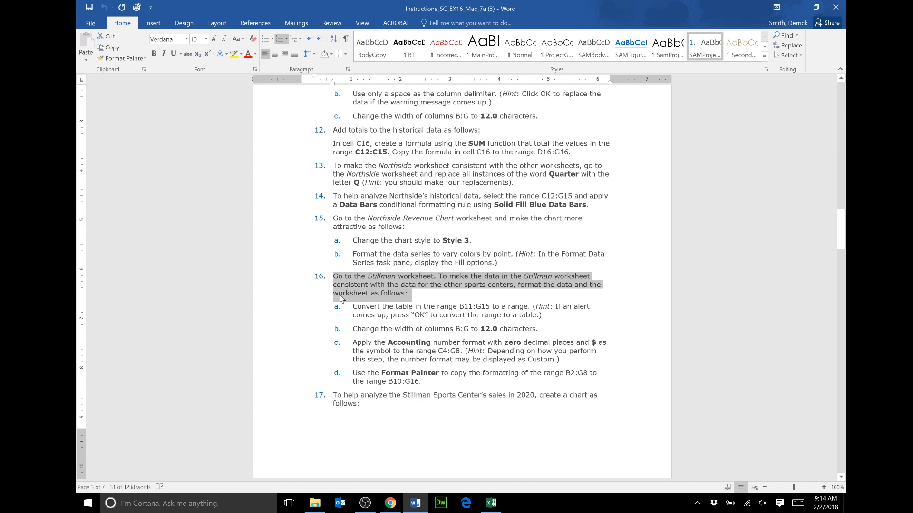
drag(353, 307, 544, 316)
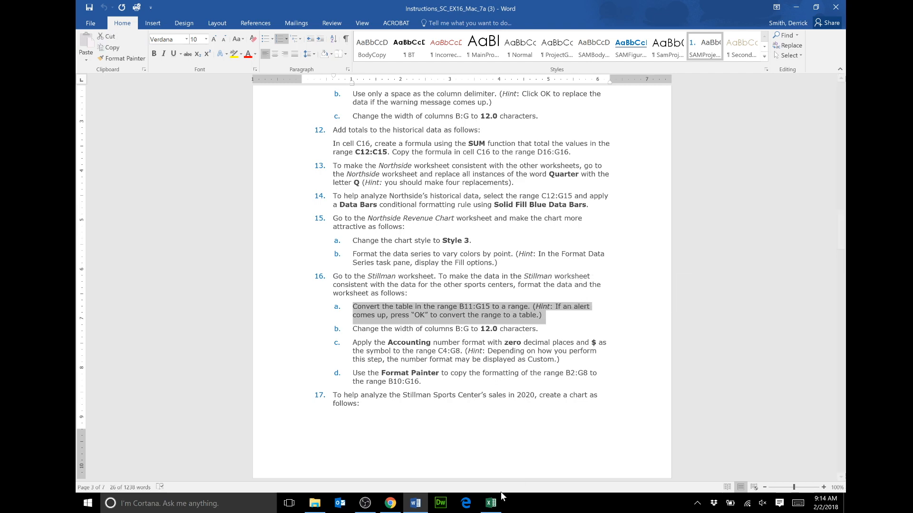
click(491, 503)
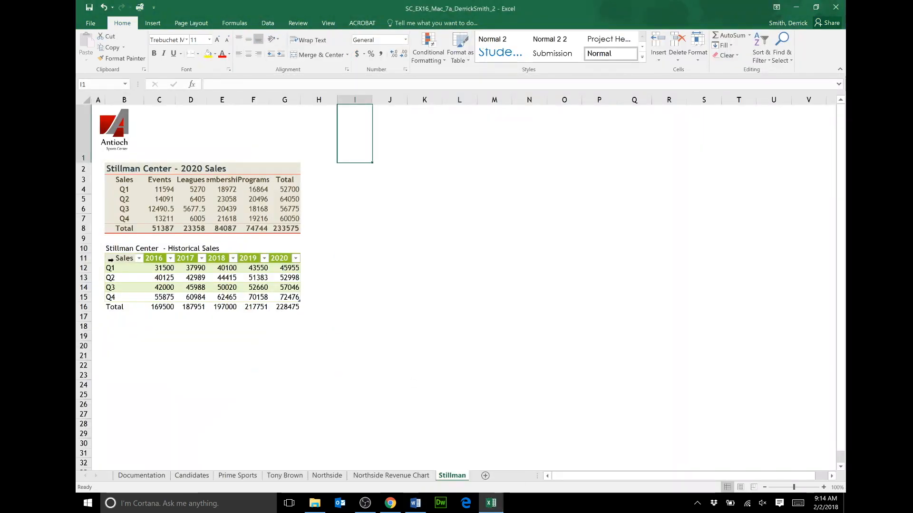
Convert the historical sales table in B11:G15 on the Stillman worksheet to a normal range, accepting removal of its query definition
click(116, 259)
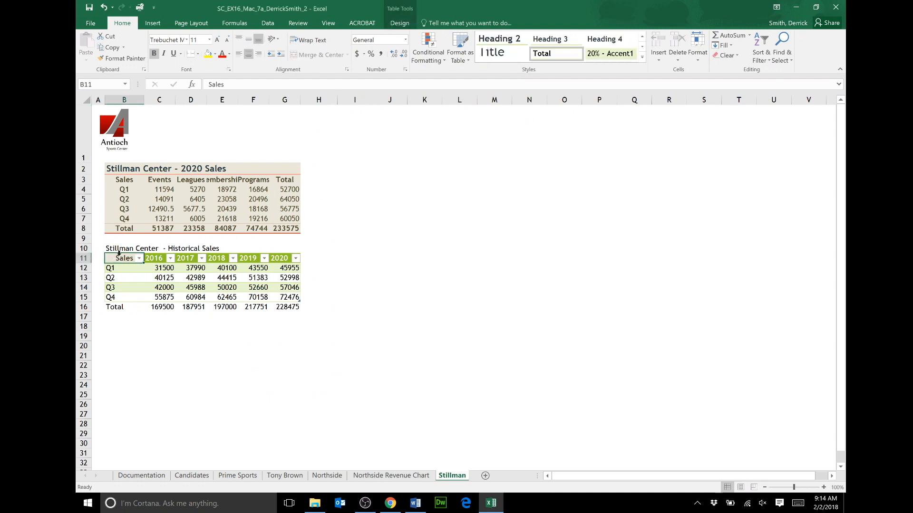
drag(123, 258, 277, 296)
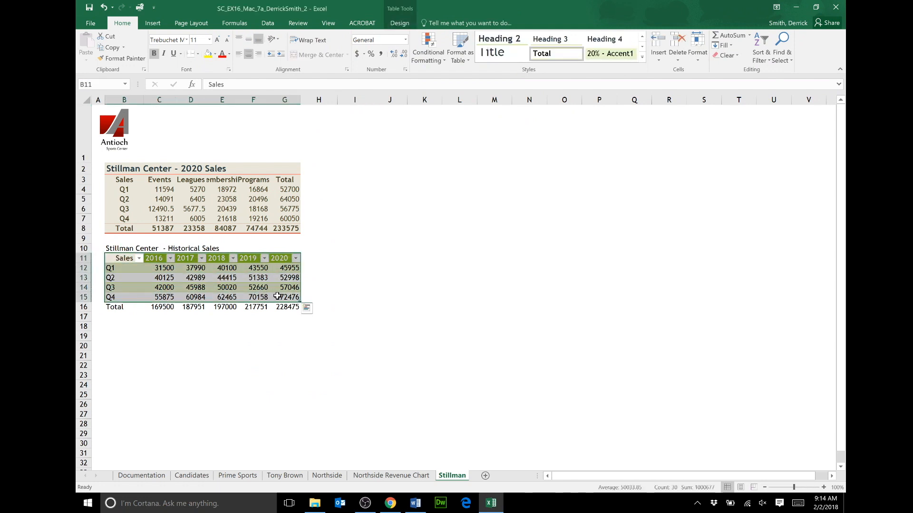
click(394, 29)
click(172, 59)
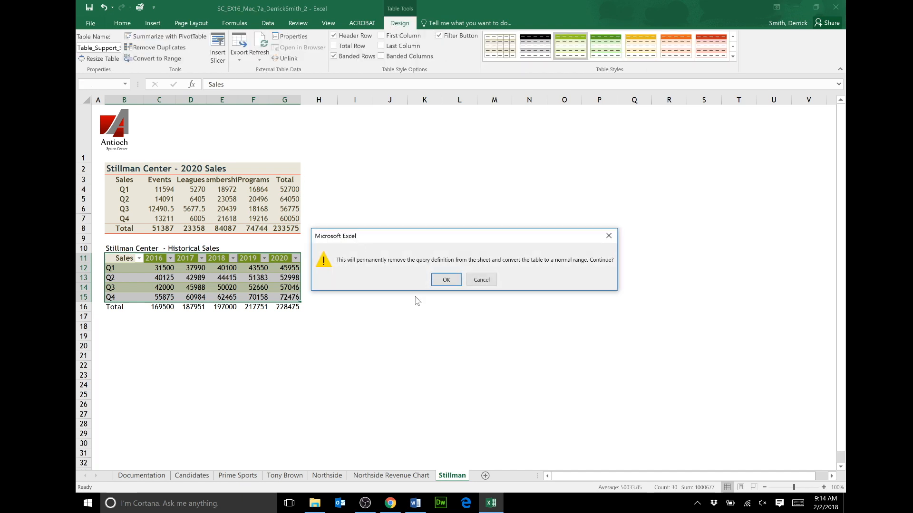
click(446, 280)
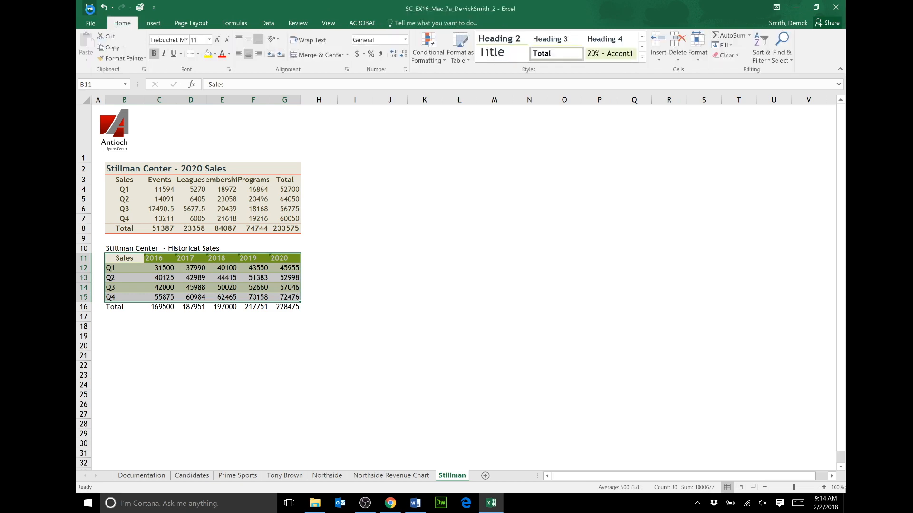
Switch to the Word instructions, read task 16b on the width of columns B:G, and return to Excel
click(421, 506)
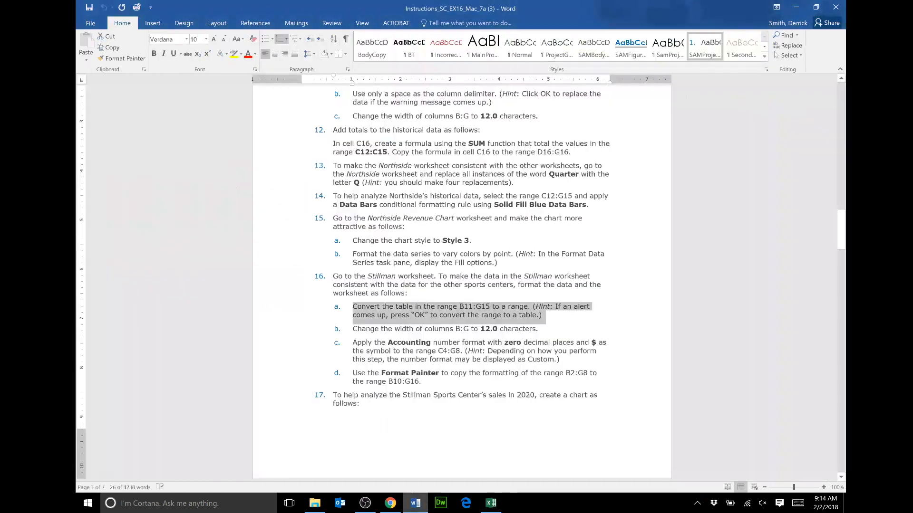
drag(352, 329, 542, 330)
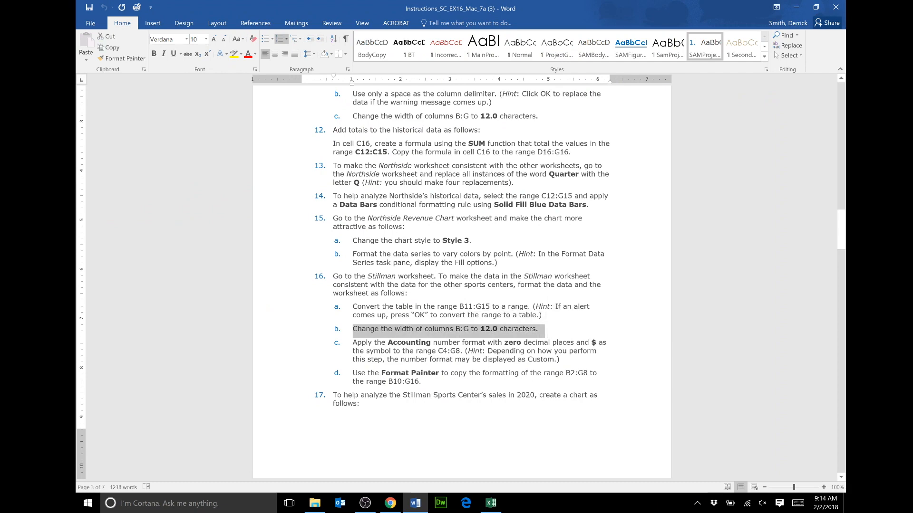
click(491, 503)
Set the width of columns B:G on the Stillman worksheet to 12
drag(127, 95, 280, 98)
right_click(280, 98)
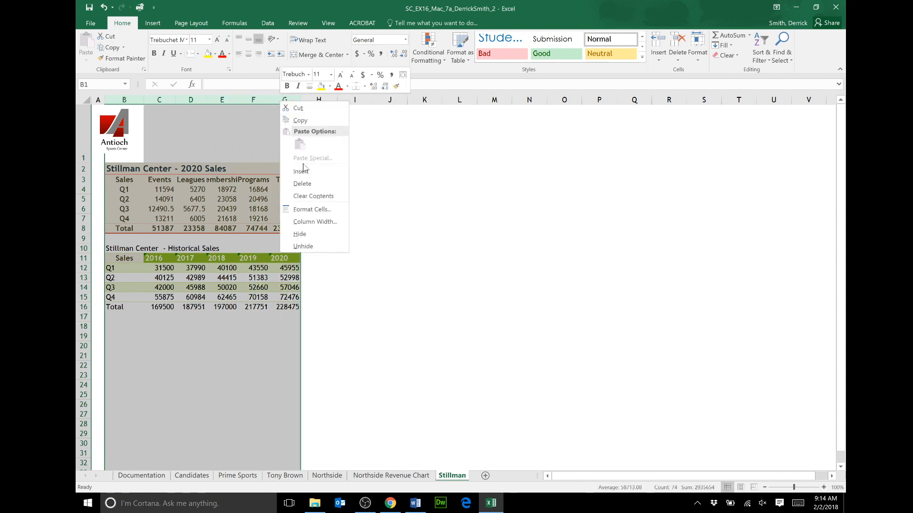
click(331, 225)
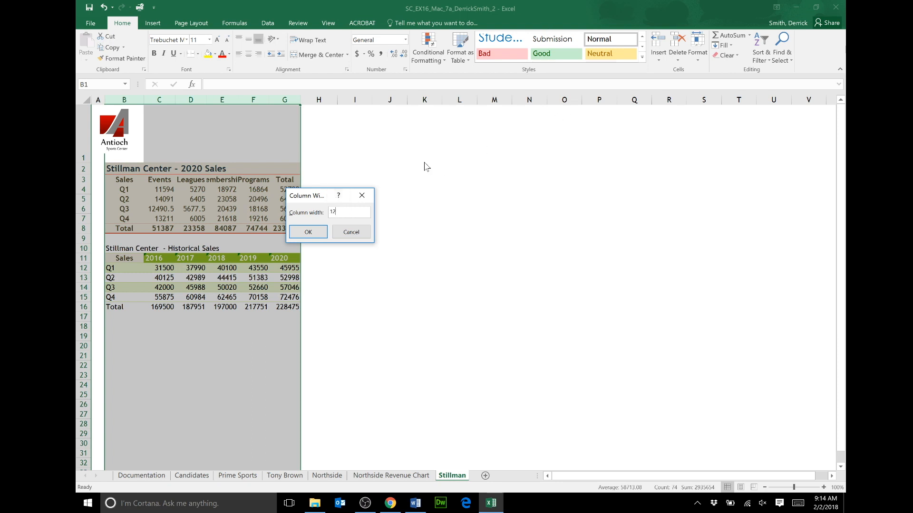
click(308, 232)
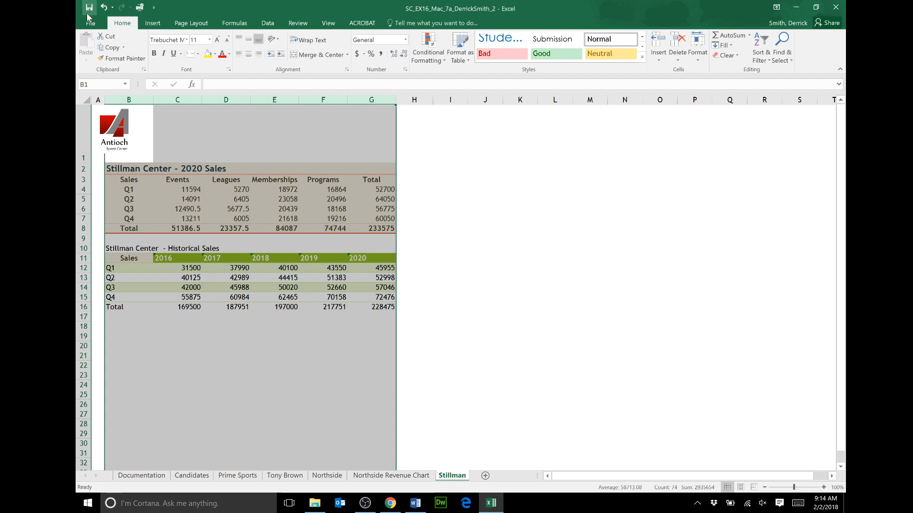
Switch to the Word instructions, read task 16c on the Accounting number format, and return to Excel
click(426, 508)
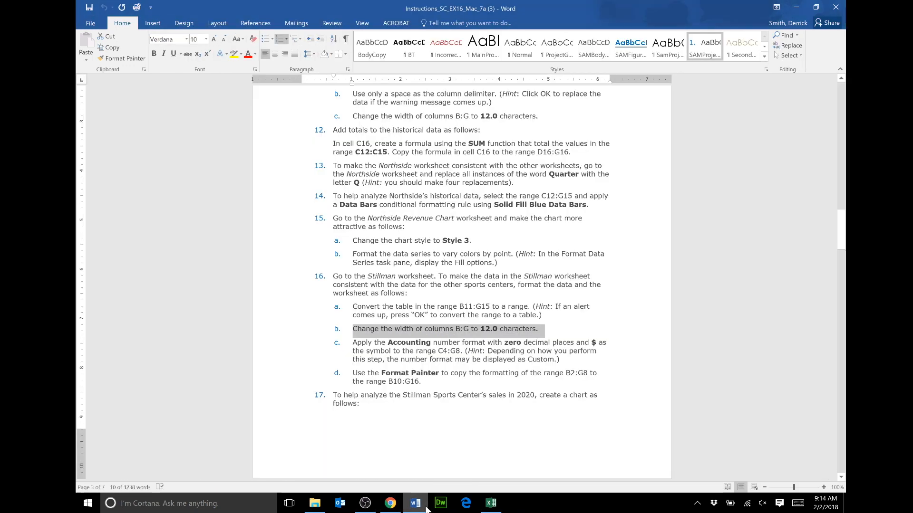
click(353, 342)
drag(353, 342, 562, 360)
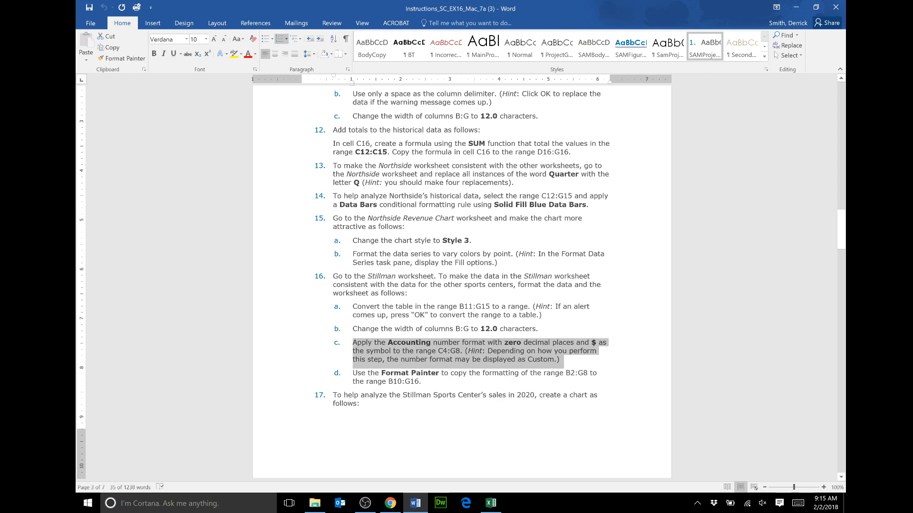
click(491, 503)
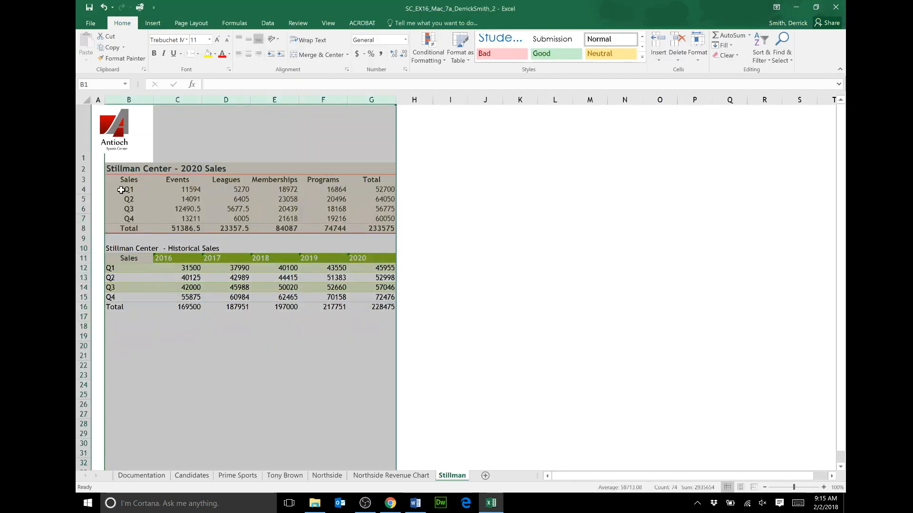
Format the 2020 sales figures in C4:G7 as Accounting with 0 decimal places and the $ symbol, rechecking task 16c in Word
click(175, 188)
drag(175, 189, 373, 216)
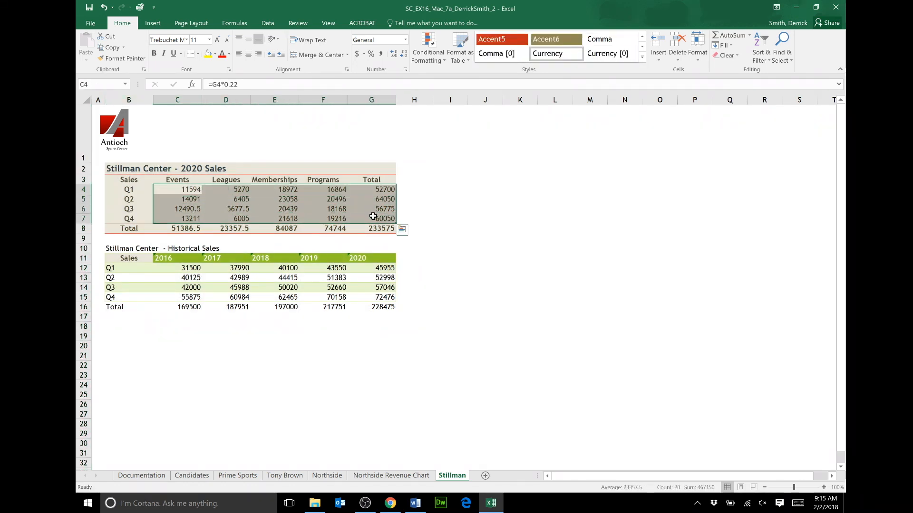
right_click(348, 207)
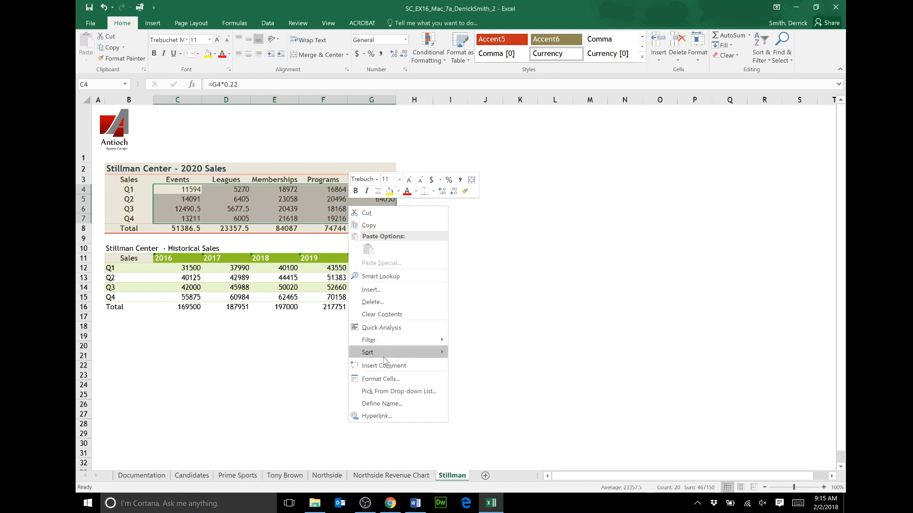
click(401, 378)
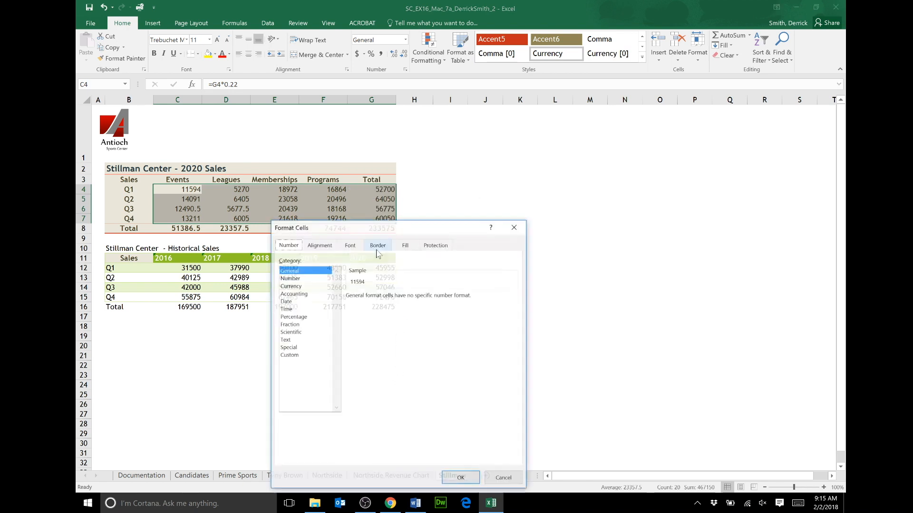
click(301, 295)
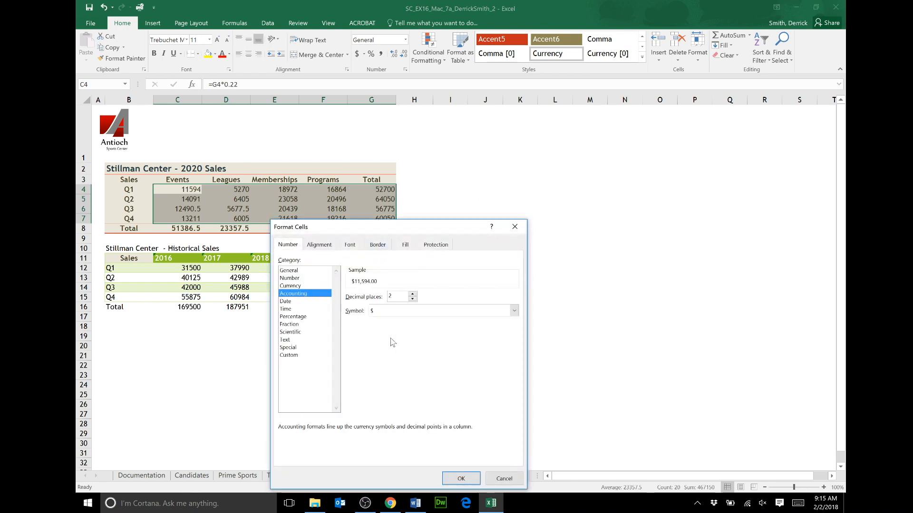
click(415, 503)
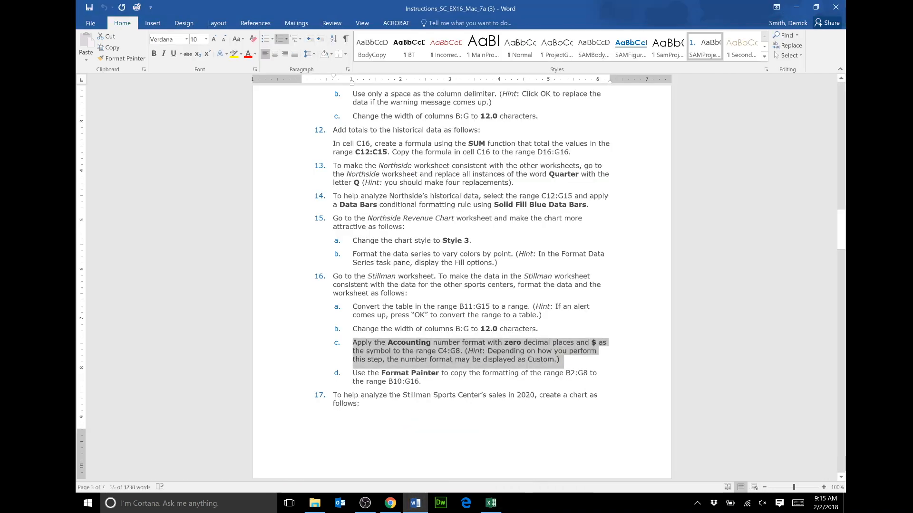
click(492, 506)
click(412, 300)
click(413, 300)
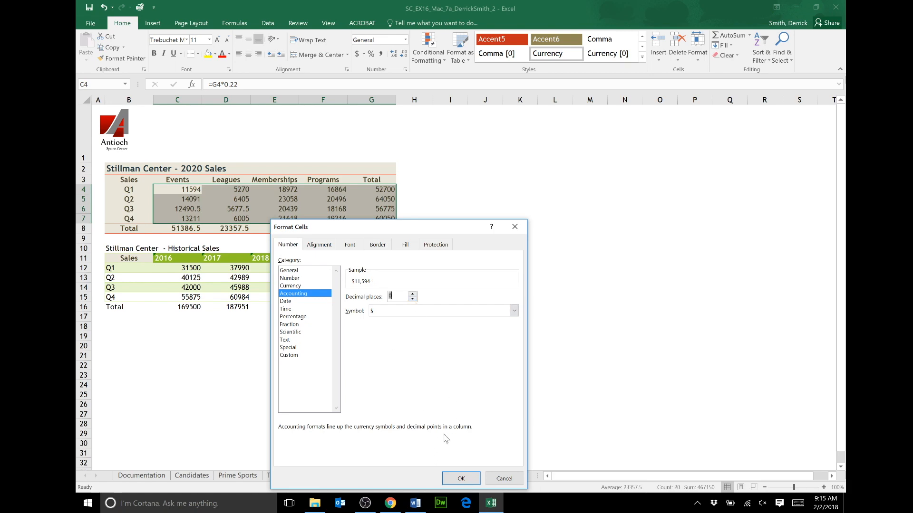
click(461, 478)
Switch to the Word instructions and read task 16d on copying formatting with the Format Painter
click(415, 502)
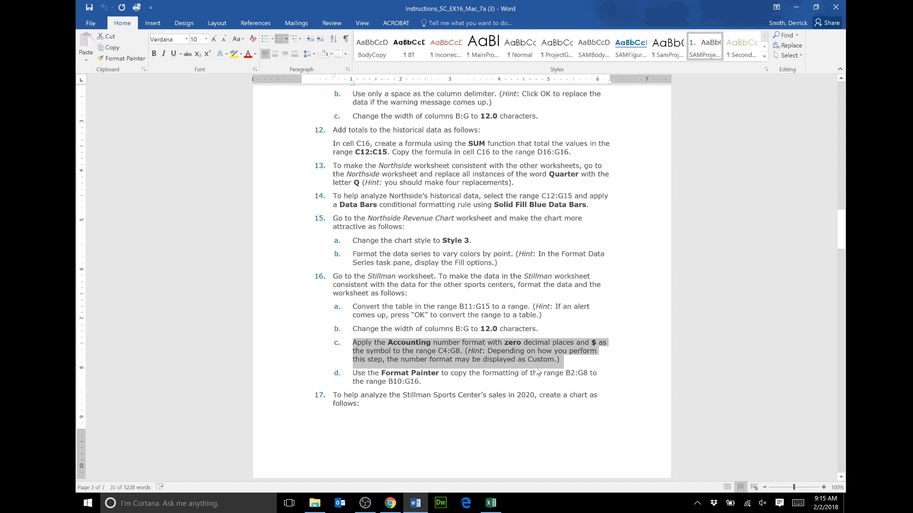
click(421, 373)
drag(352, 373, 424, 382)
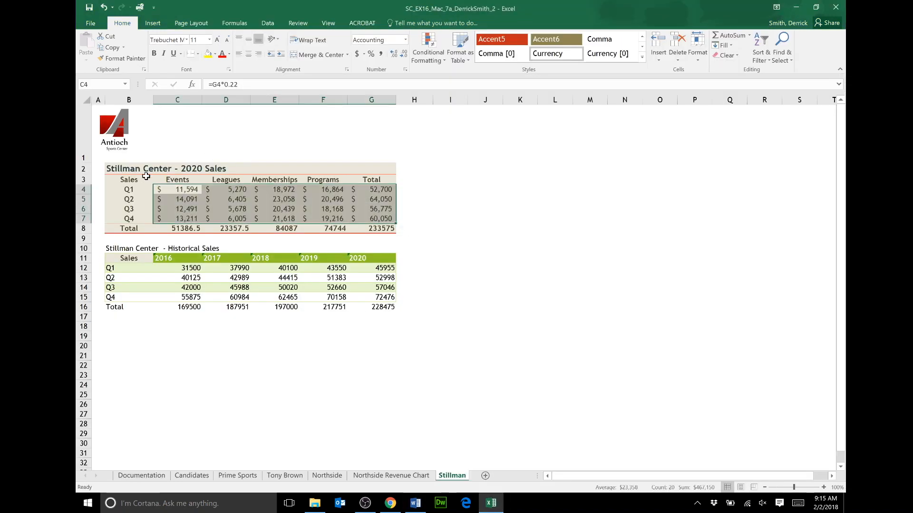
Copy the formatting of B2:G8 to the historical sales range B10:G16 with the Format Painter
drag(128, 169, 358, 227)
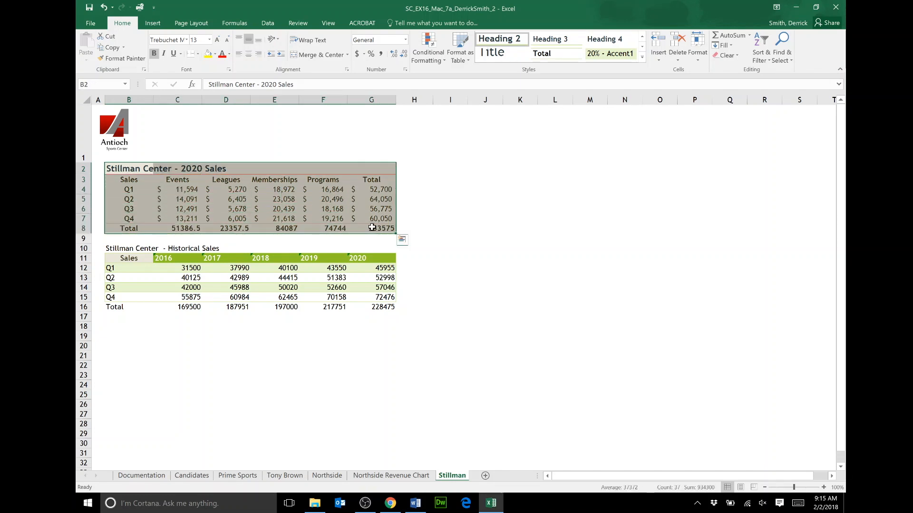
click(121, 59)
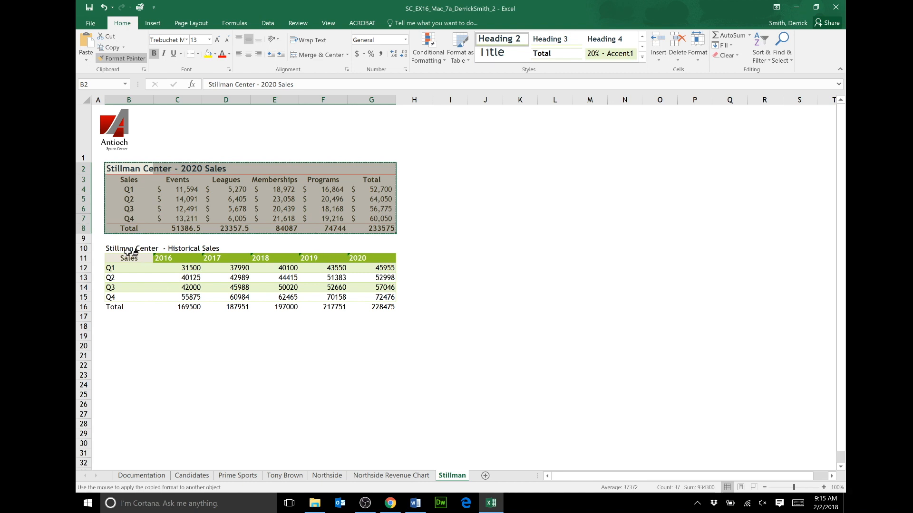
mouse_move(125, 250)
mouse_down()
mouse_move(210, 256)
mouse_move(286, 291)
mouse_move(373, 307)
mouse_up()
click(217, 188)
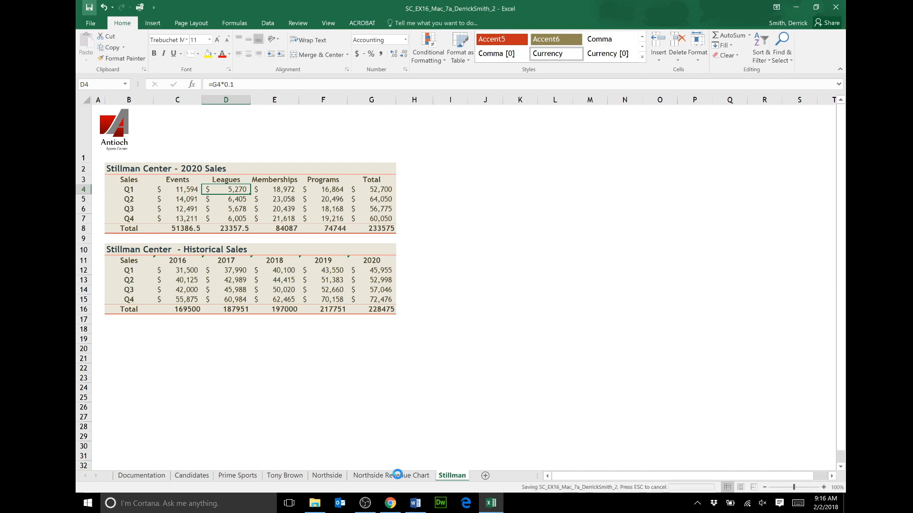
Switch to the Word instructions, read tasks 17 and 17a on charting the Stillman 2020 sales, and return to Excel
click(415, 503)
scroll(461, 238, down, 4)
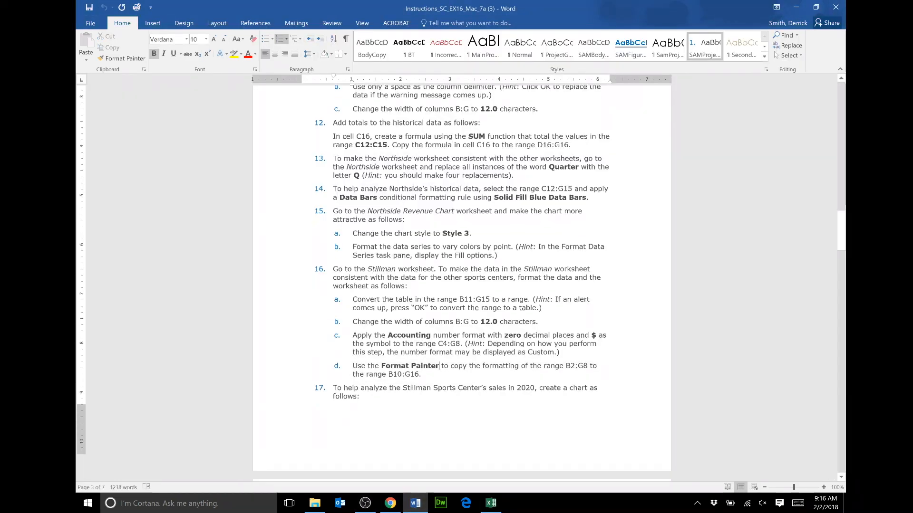
scroll(461, 283, down, 5)
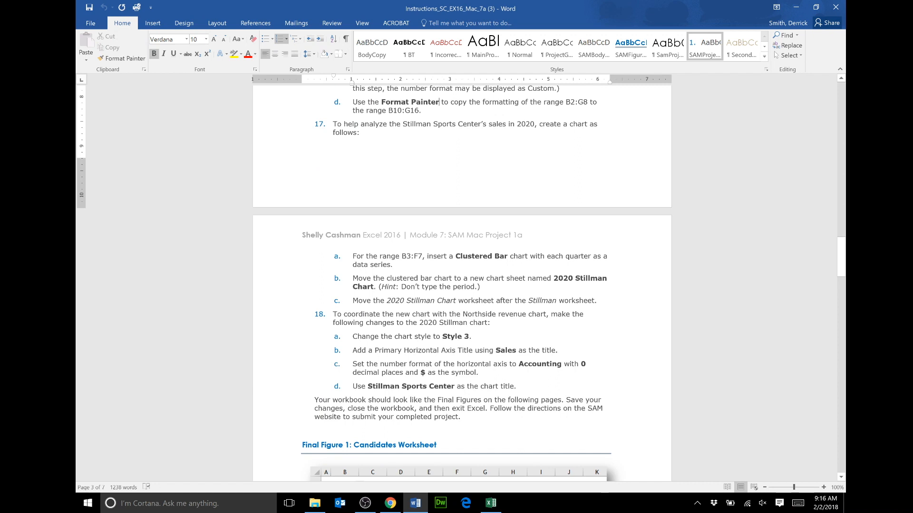
triple_click(368, 128)
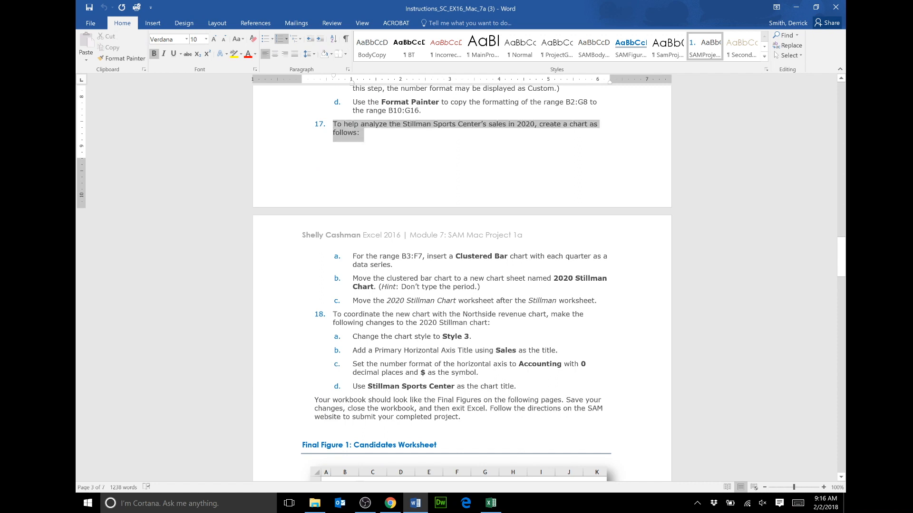
scroll(574, 213, down, 1)
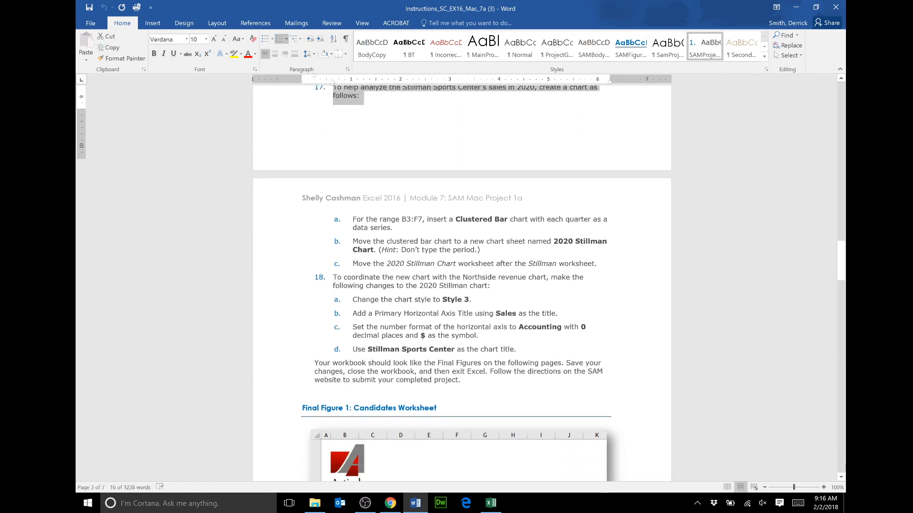
drag(353, 207, 397, 217)
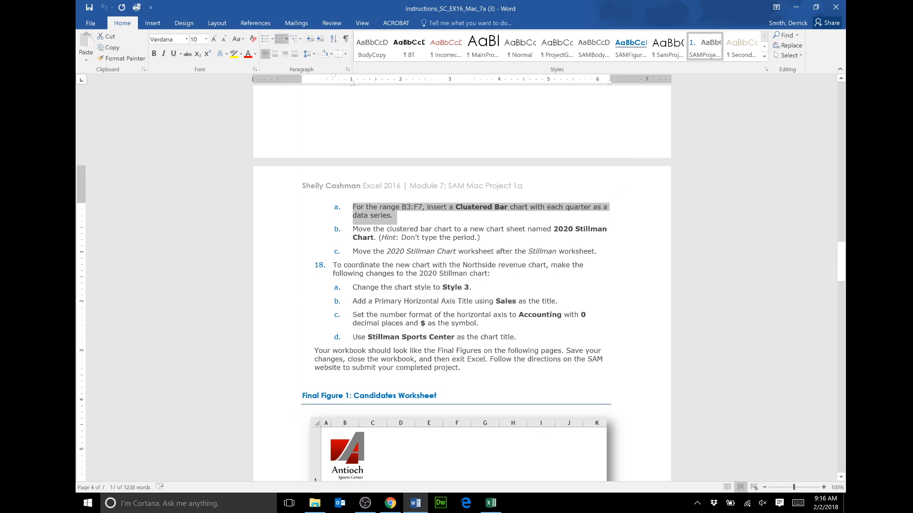
click(485, 506)
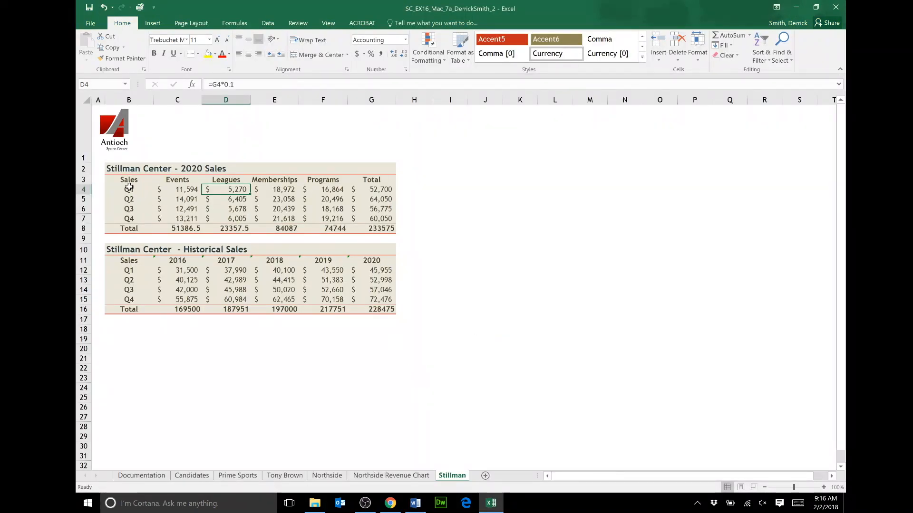
Insert a 2-D Clustered Bar chart from the range B3:F7 on the Stillman worksheet and save the workbook
click(131, 181)
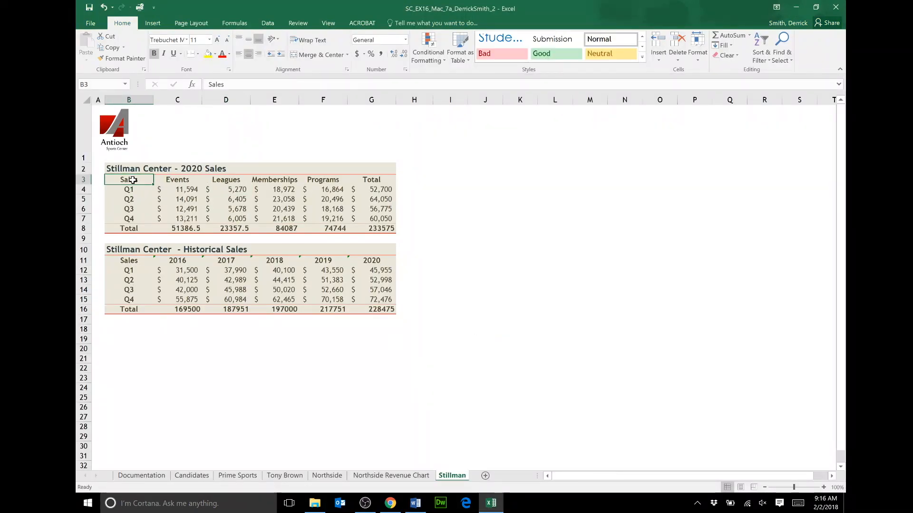
drag(133, 180, 319, 224)
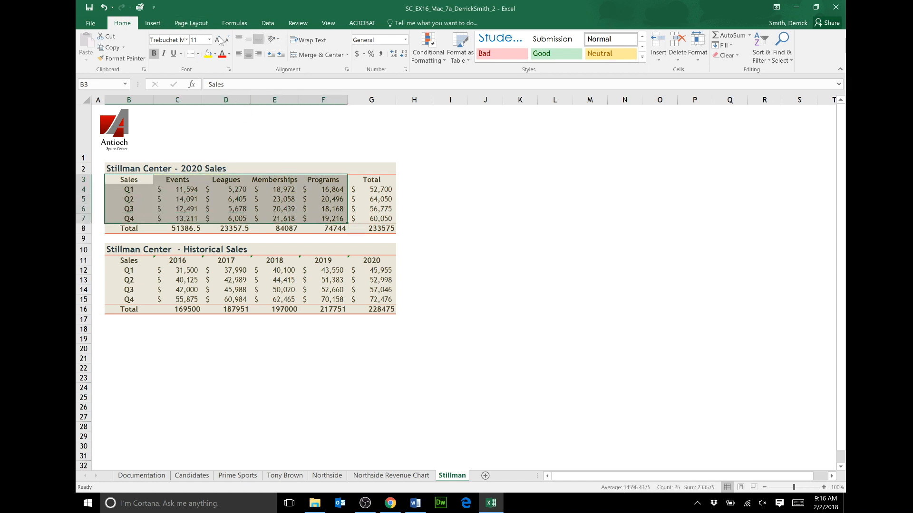
click(154, 23)
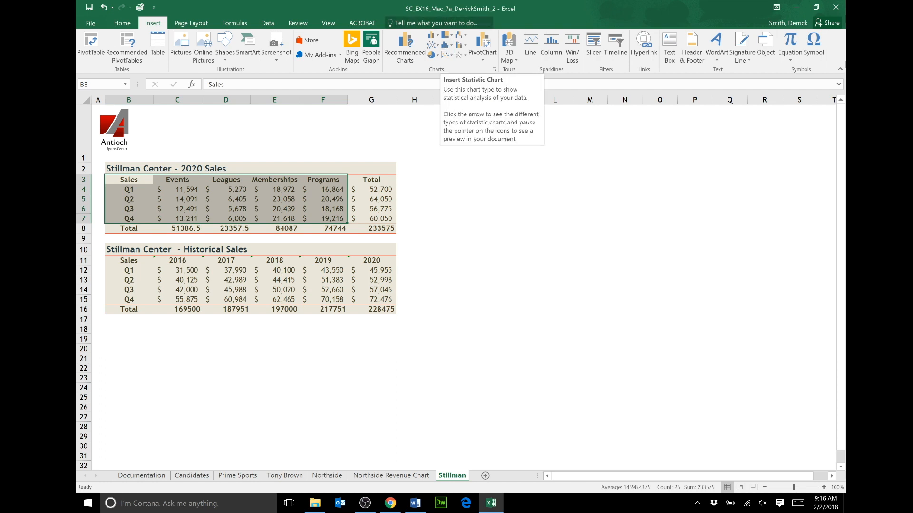
click(437, 40)
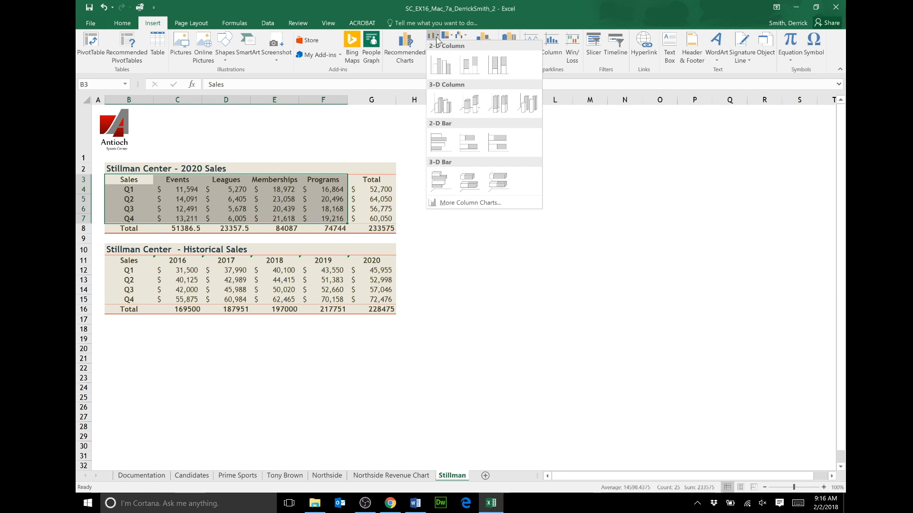
click(444, 145)
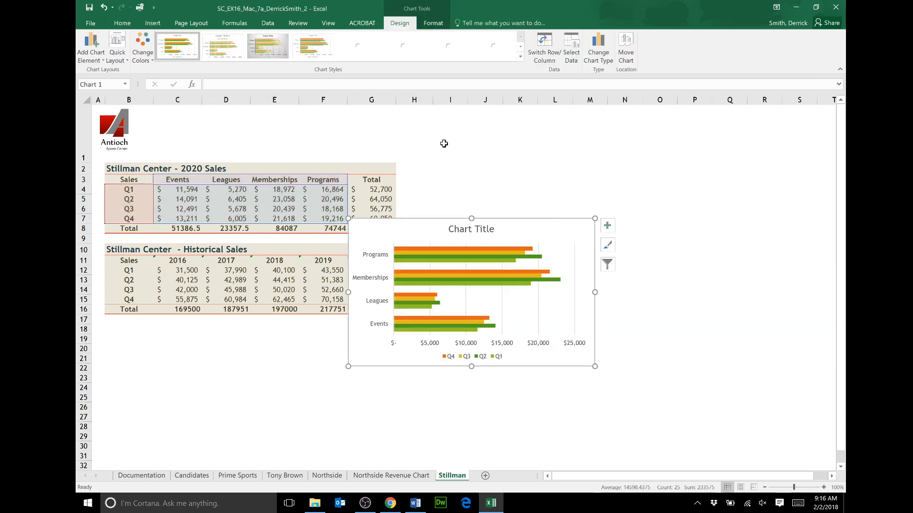
click(89, 7)
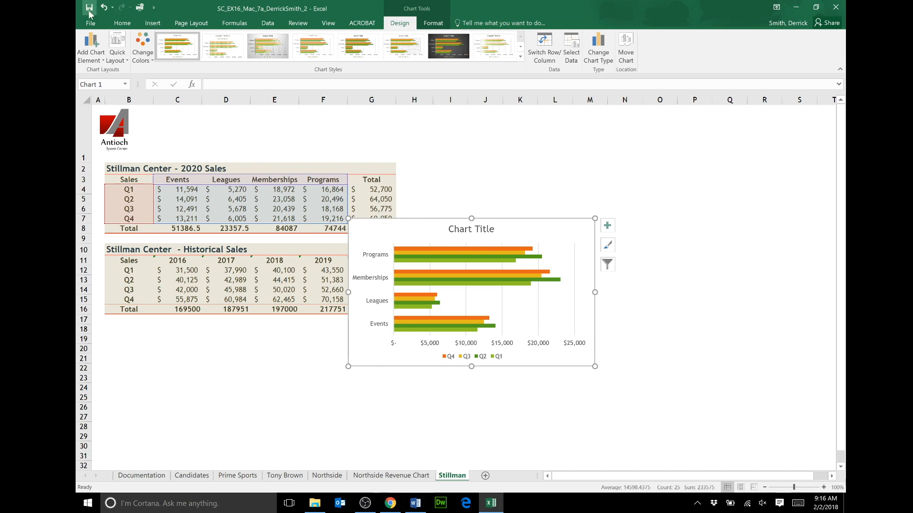
Switch to the Word instructions, read task 17b on moving the clustered bar chart to its own sheet, and return to Excel
click(415, 503)
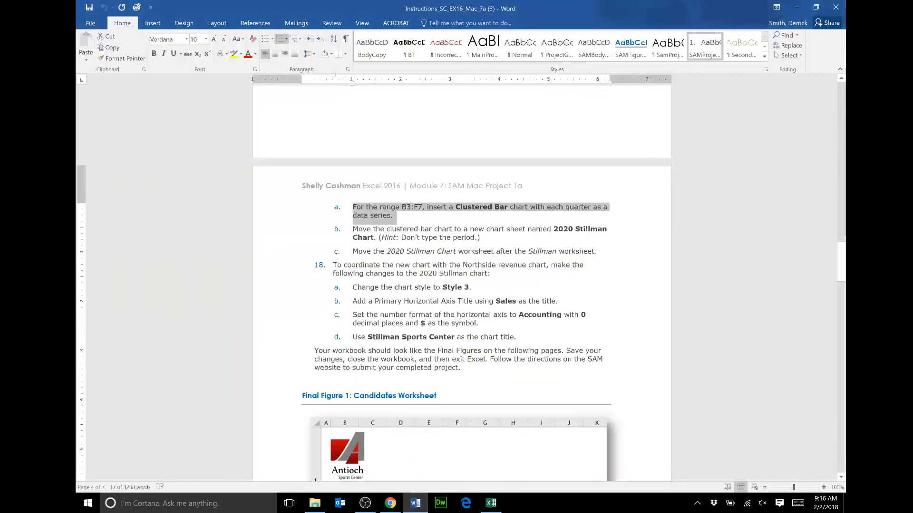
drag(353, 229, 508, 245)
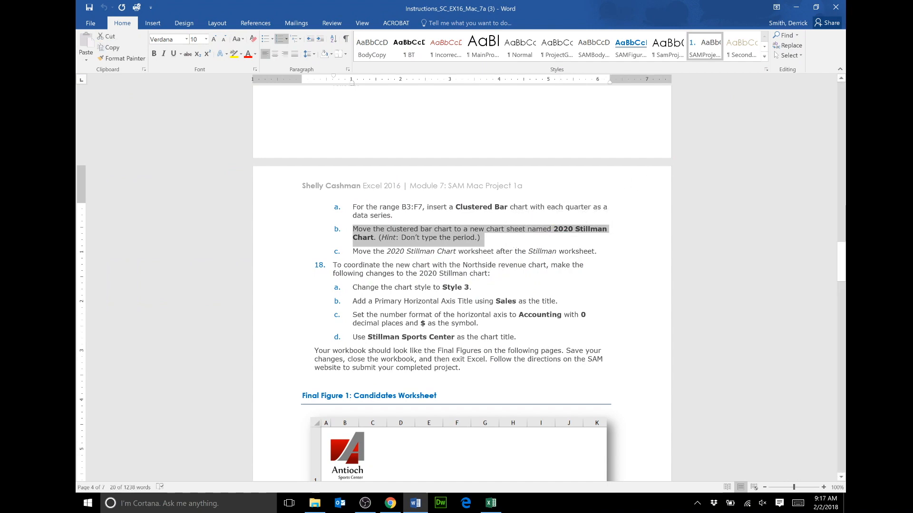
click(490, 503)
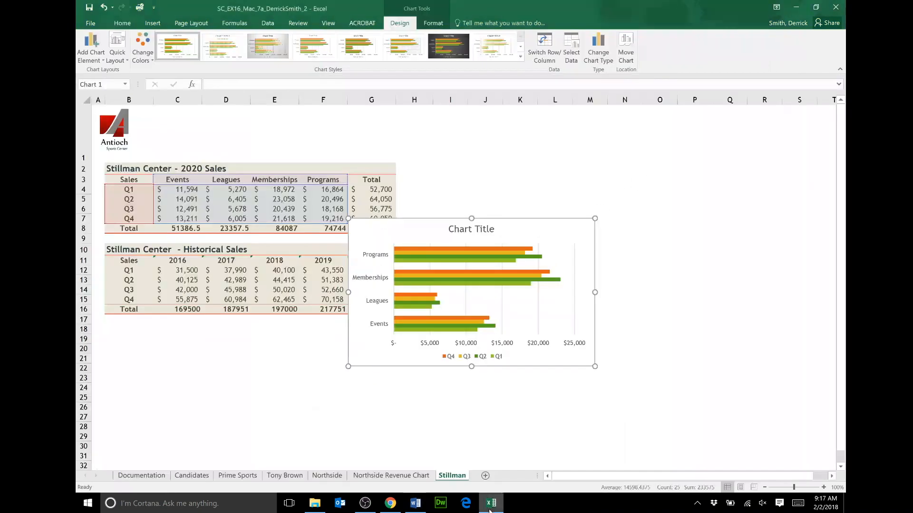
Move the clustered bar chart to a new chart sheet named 2020 Stillman Chart
click(626, 53)
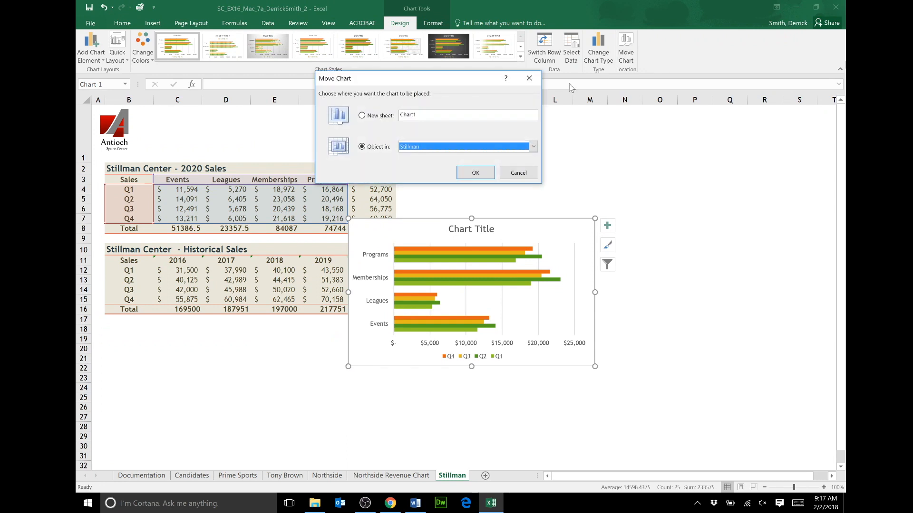
click(363, 116)
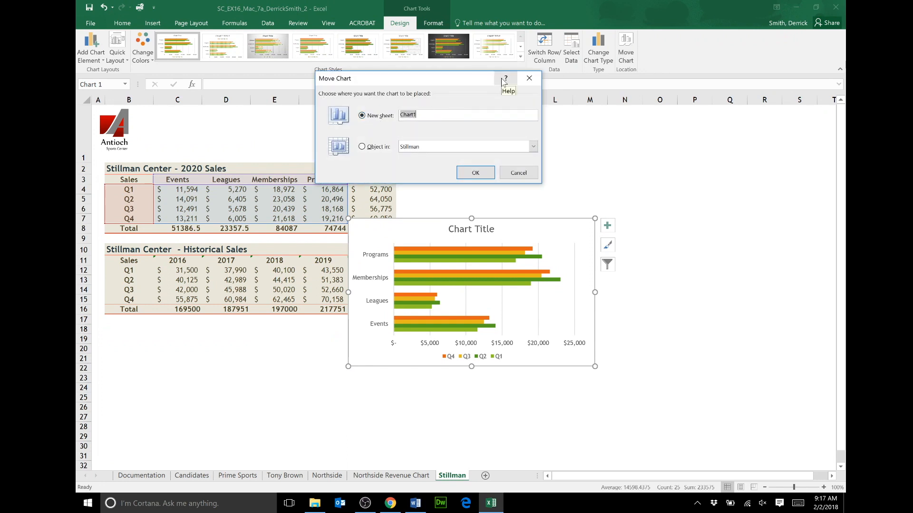
text(S)
text(020 Stillma)
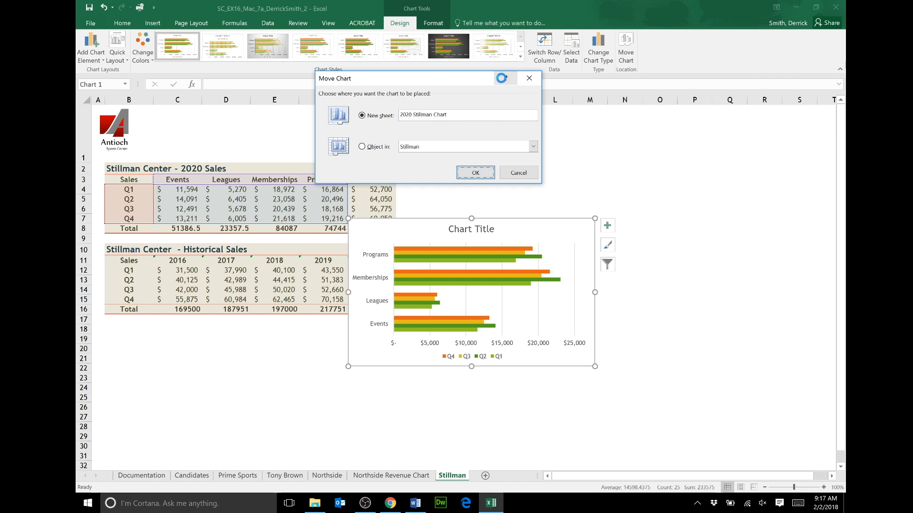
key(Return)
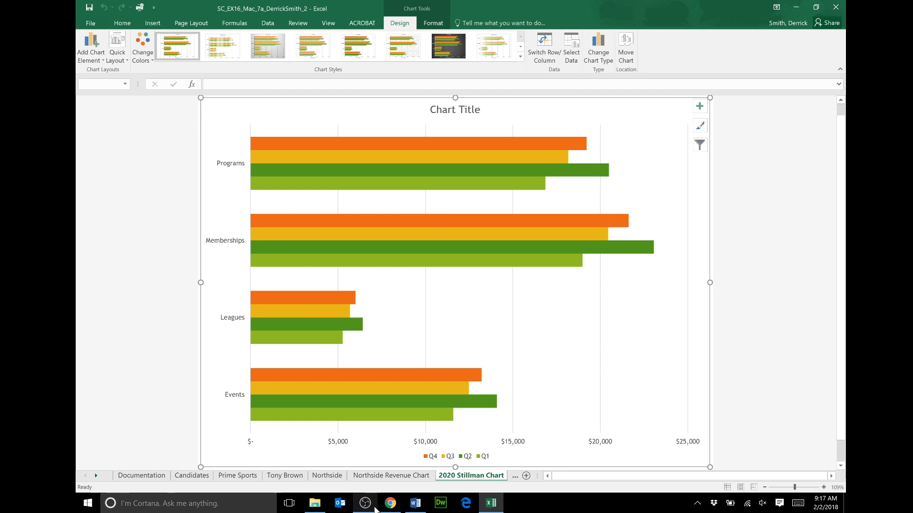
Switch to the Word instructions, read task 17c on the position of the chart sheet, and return to Excel
click(410, 505)
click(401, 251)
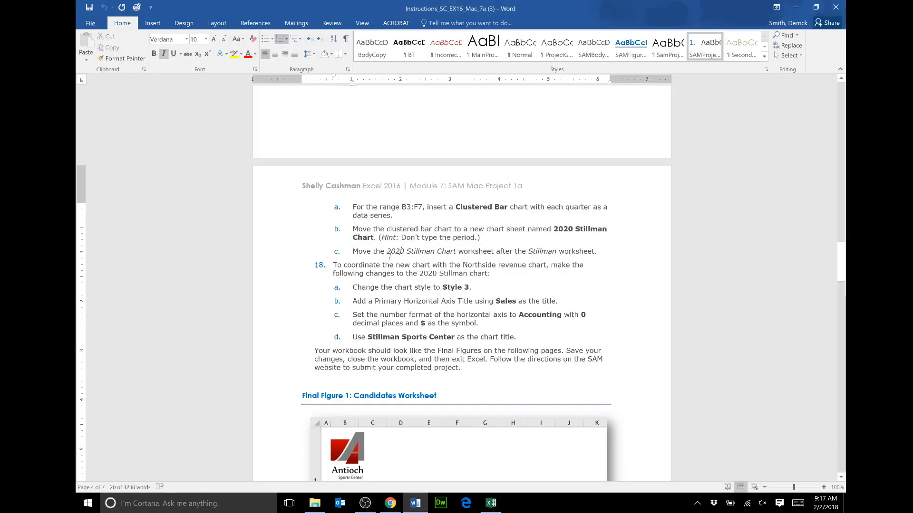
key(Home)
key(ctrl+shift+Right)
key(ctrl+shift+Right)
key(ctrl+shift+Right)
key(ctrl+shift+Right)
key(ctrl+shift+Right)
key(ctrl+shift+Right)
key(ctrl+shift+Right)
key(ctrl+shift+Right)
key(ctrl+shift+Right)
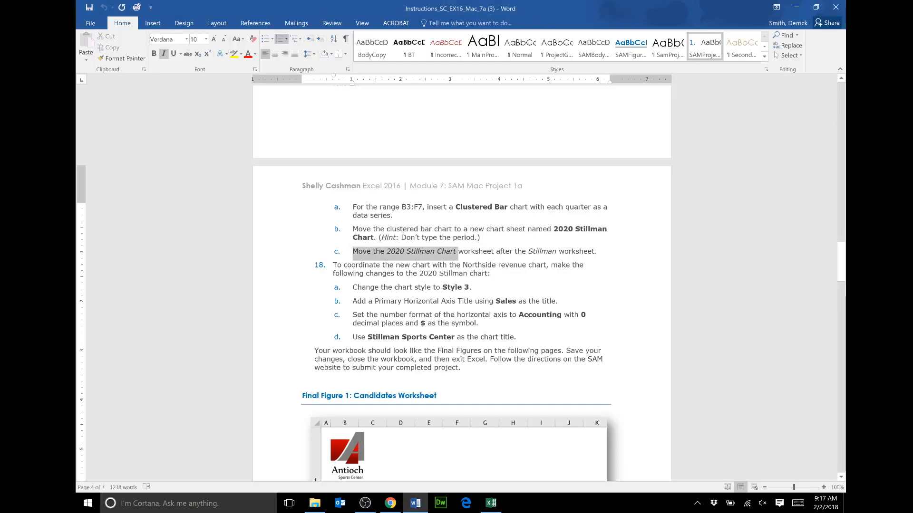
key(ctrl+shift+Right)
key(ctrl+shift+Right)
key(ctrl+shift+Right)
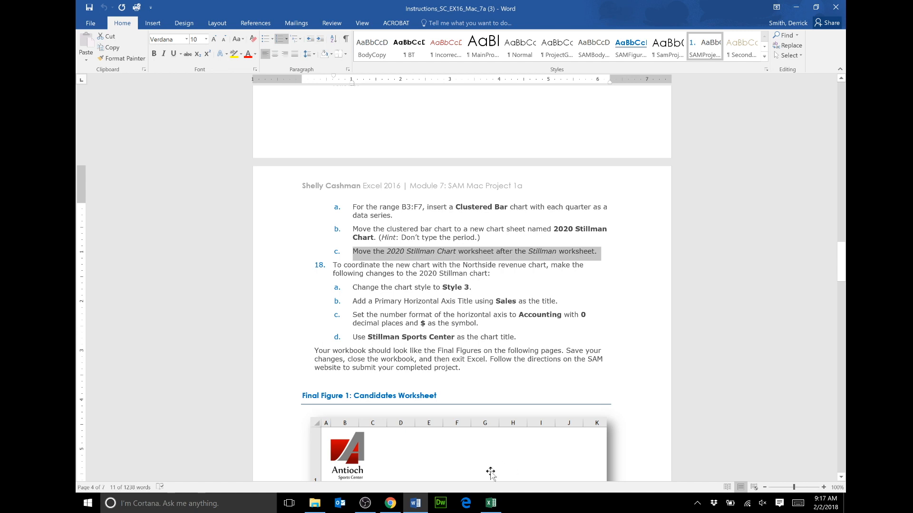
click(491, 503)
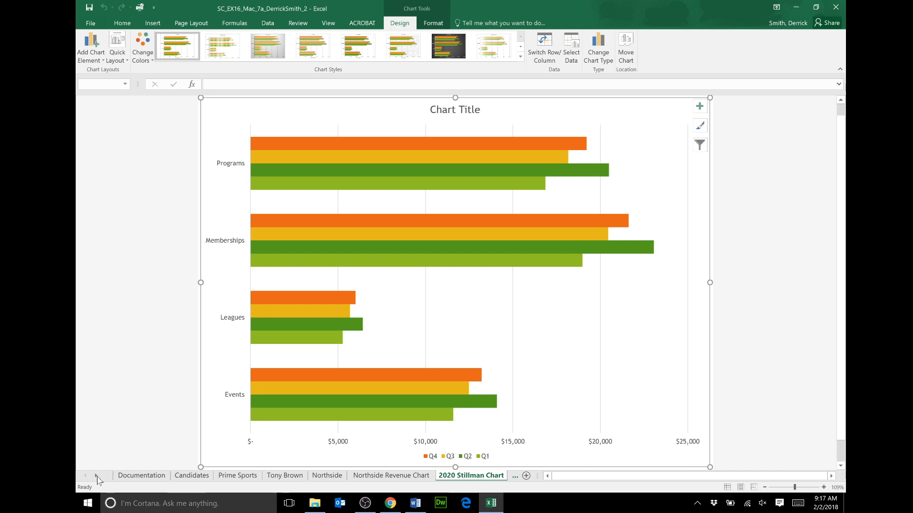
Move the 2020 Stillman Chart sheet so that it comes after the Stillman worksheet
click(96, 476)
click(403, 474)
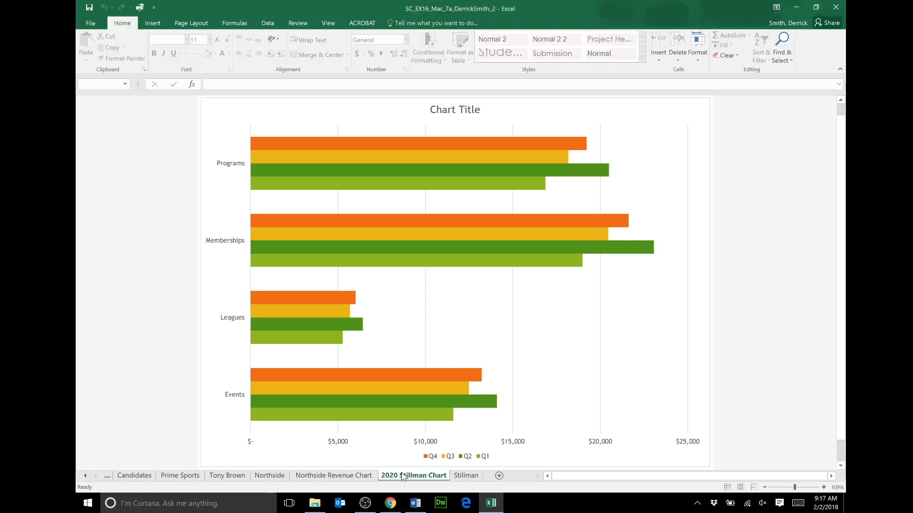
drag(414, 474, 487, 479)
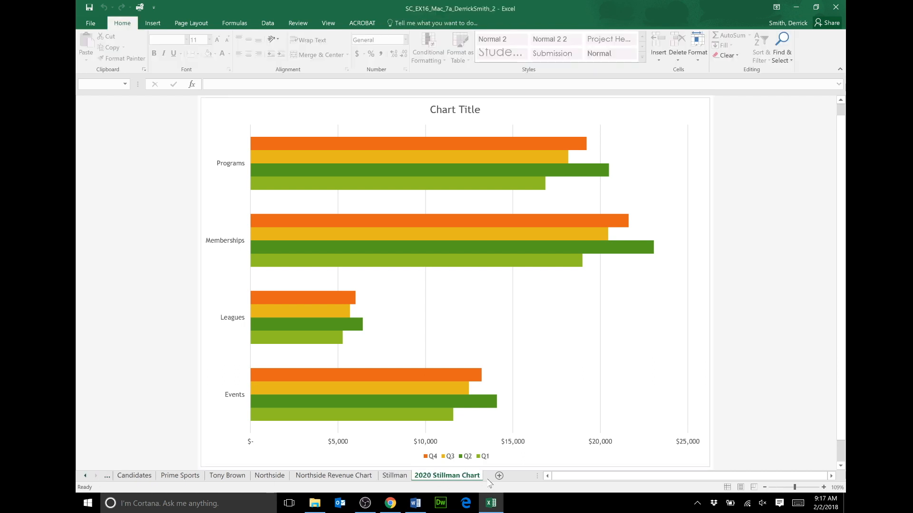
Switch to the Word instructions, read tasks 18 and 18a on the Stillman chart's style, and return to Excel
click(417, 503)
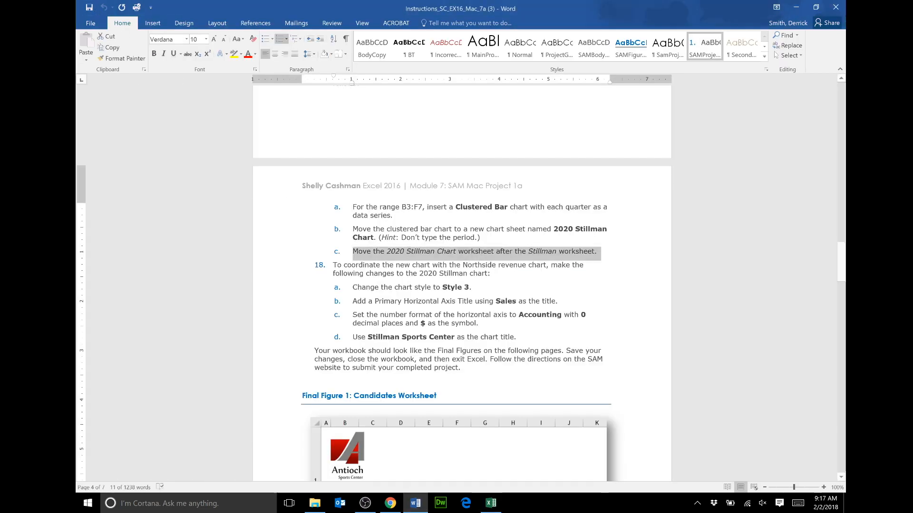
key(alt+Tab)
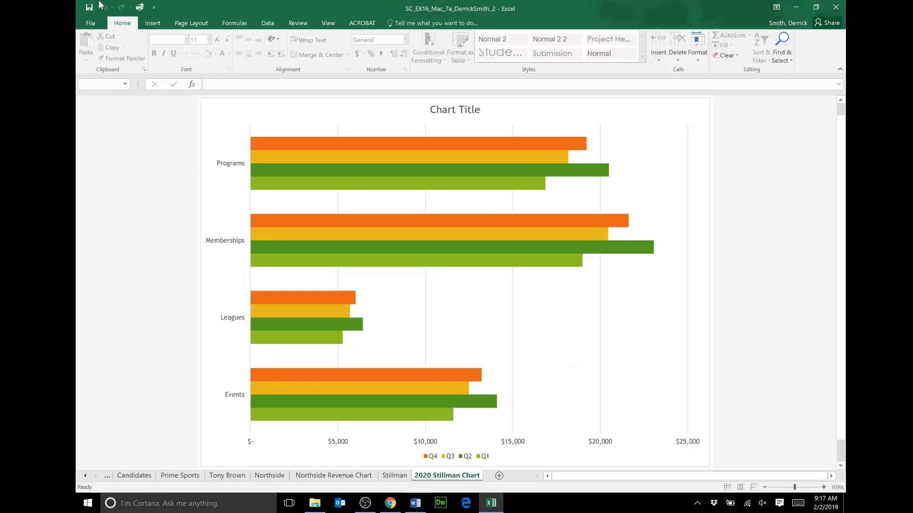
click(421, 507)
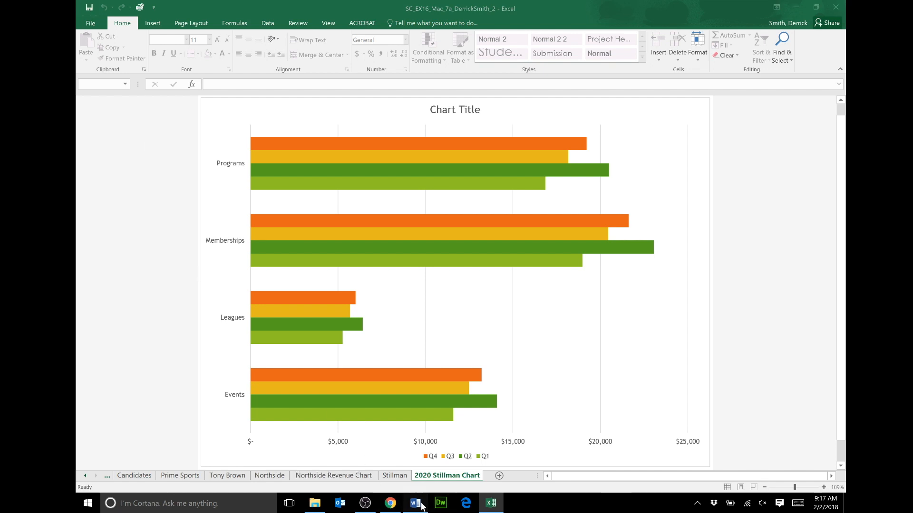
click(490, 274)
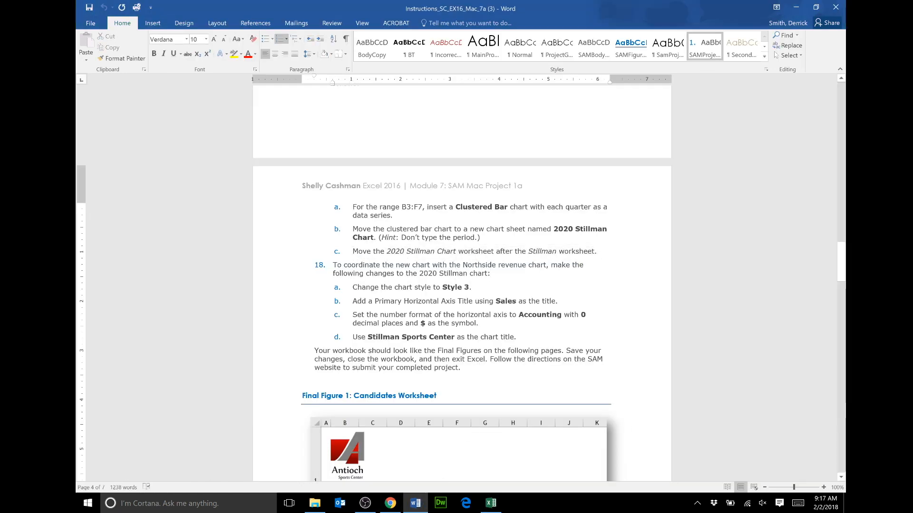
drag(332, 264, 492, 274)
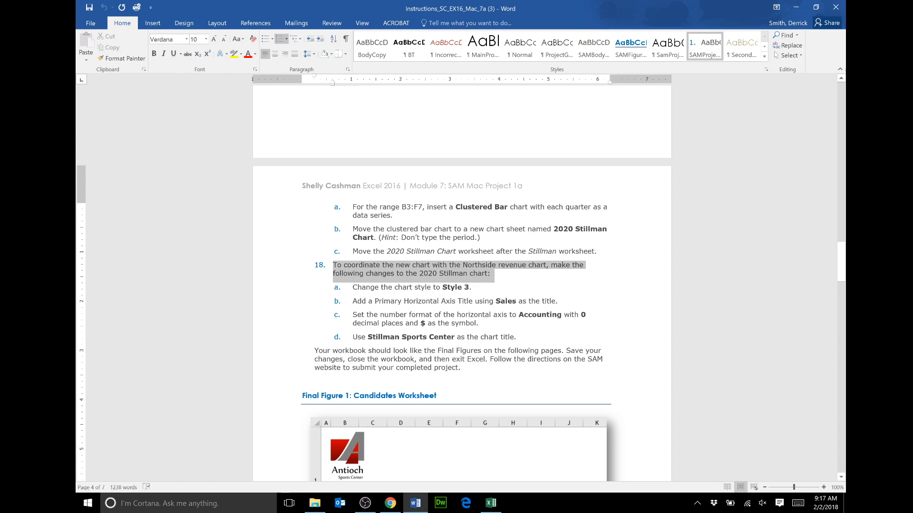
scroll(461, 285, down, 5)
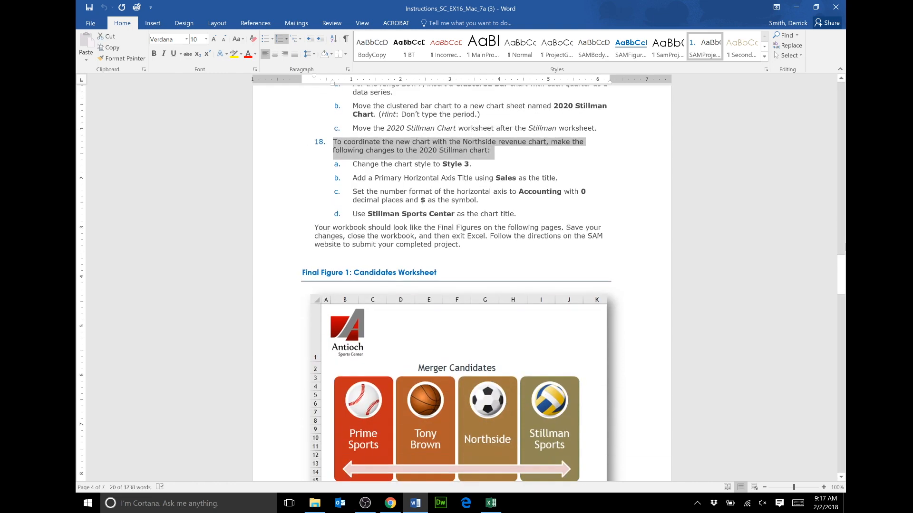
scroll(461, 285, down, 1)
drag(352, 115, 476, 115)
click(491, 504)
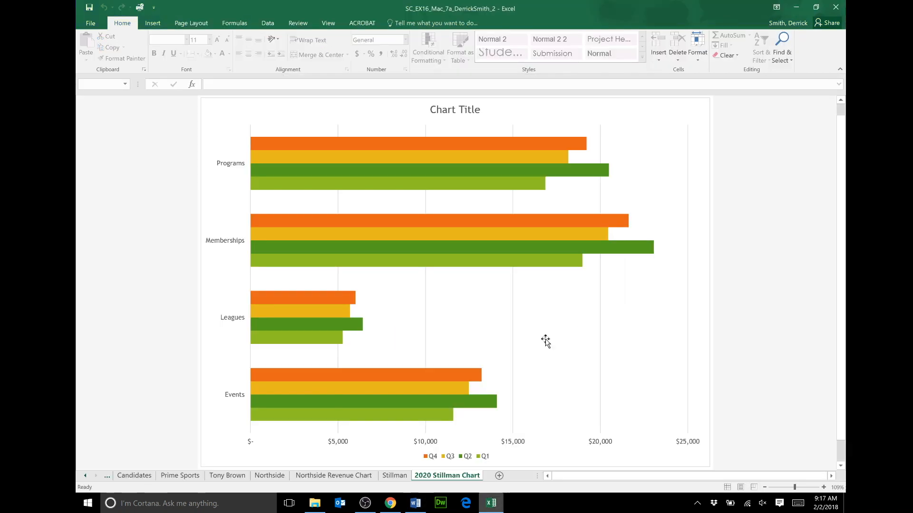
Change the chart style of the 2020 Stillman Chart to Style 3
click(446, 155)
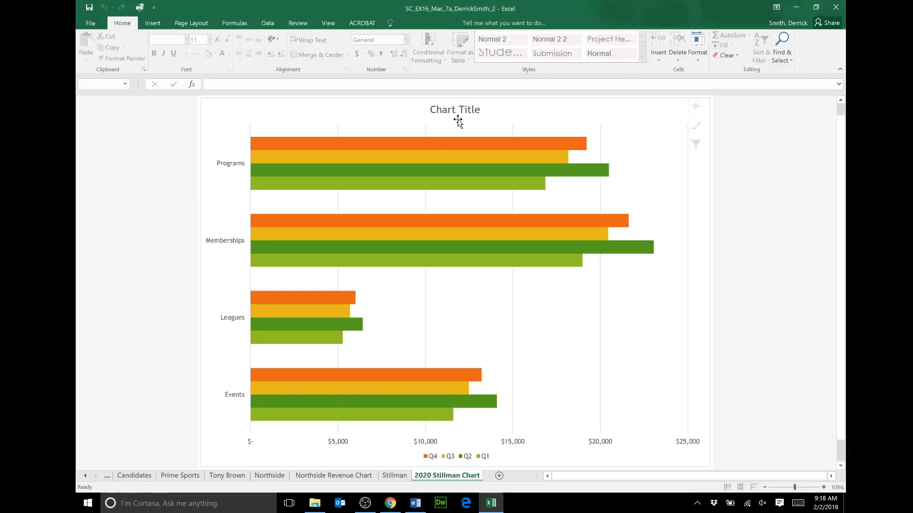
click(399, 23)
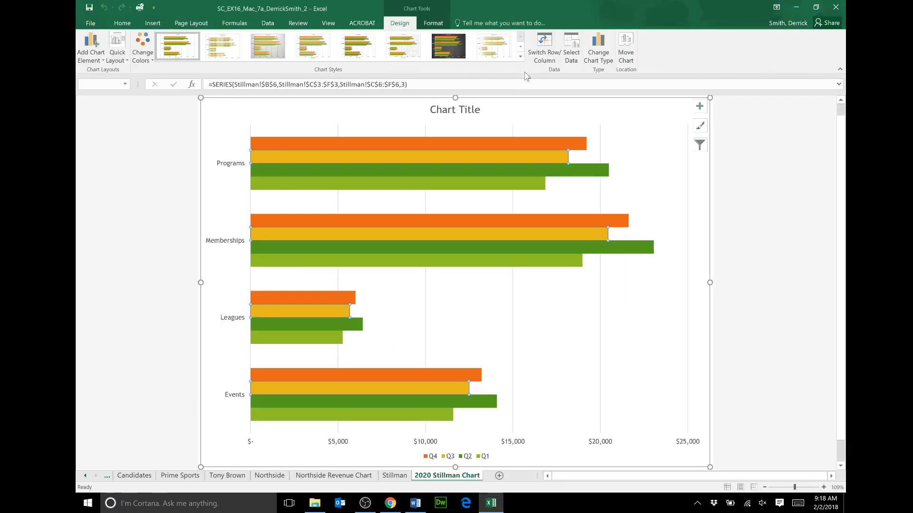
click(520, 57)
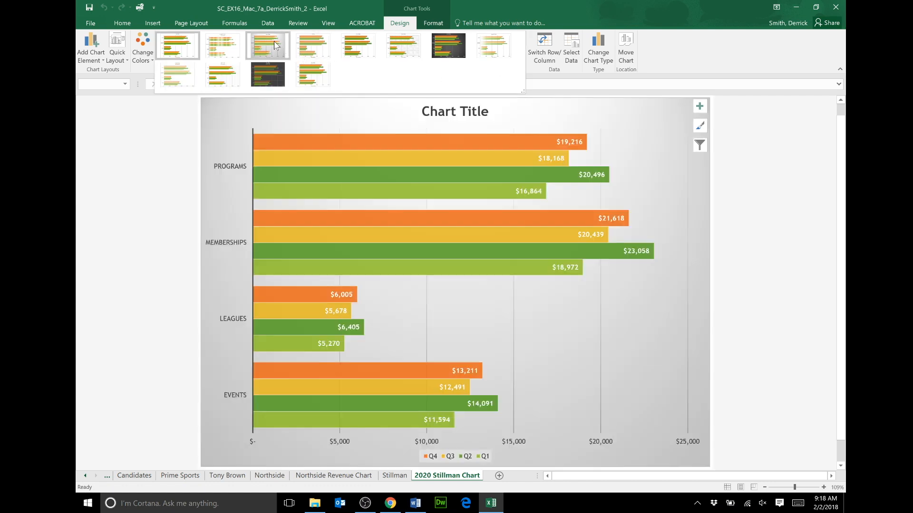
click(274, 45)
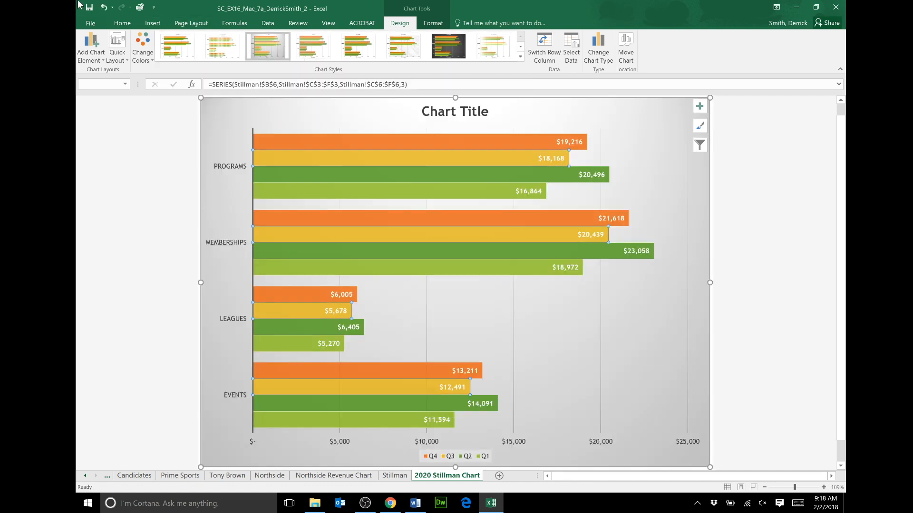
Switch to the Word instructions, read task 18b on the primary horizontal axis title, and return to Excel
click(415, 507)
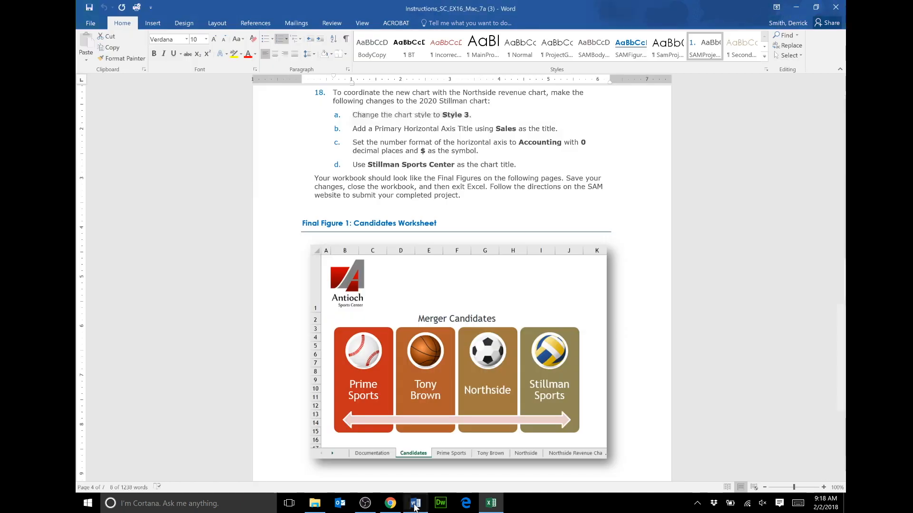
drag(352, 129, 561, 130)
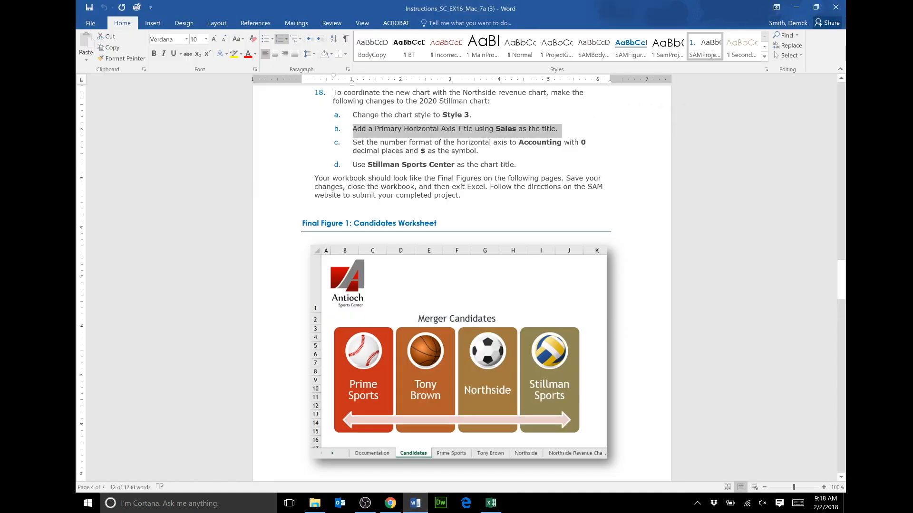
click(491, 503)
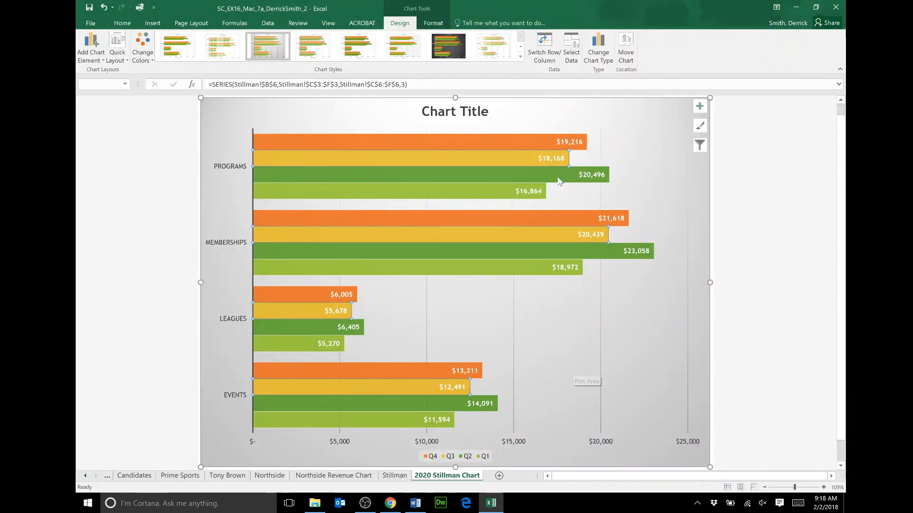
Add primary horizontal and primary vertical axis titles to the 2020 Stillman Chart
click(700, 107)
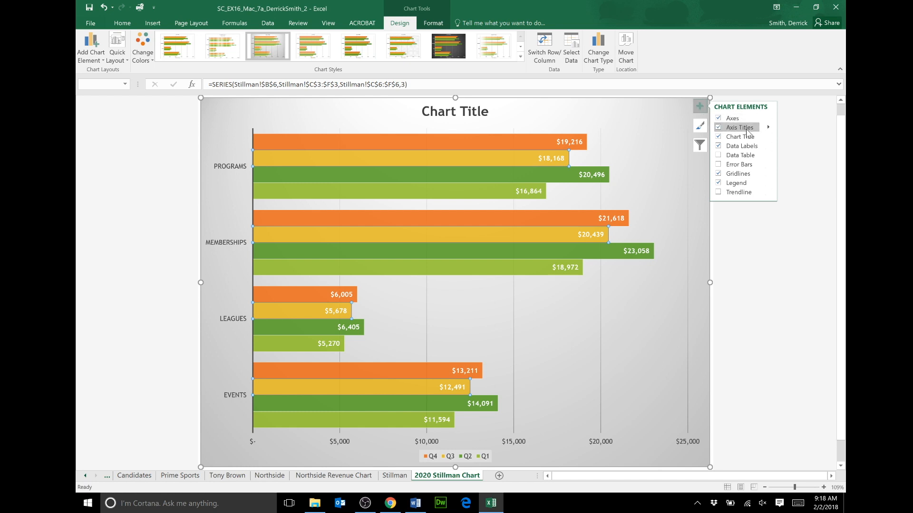
click(762, 128)
click(769, 128)
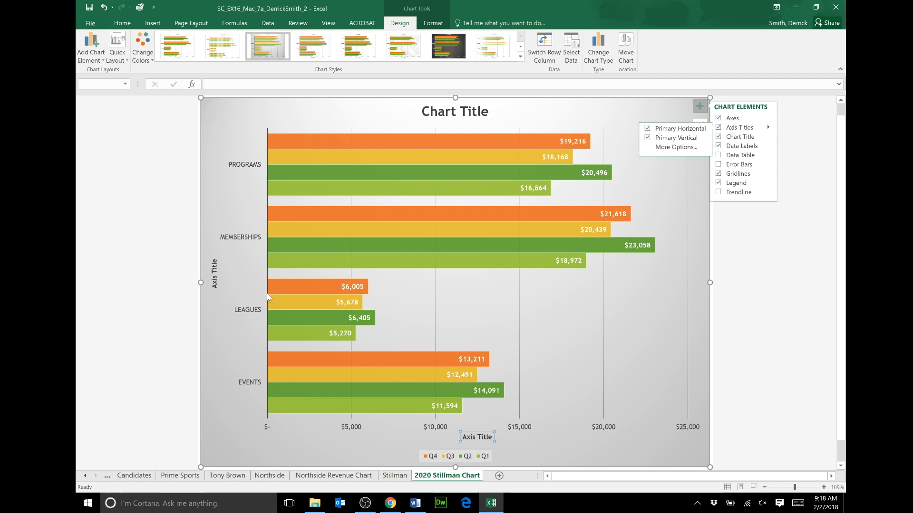
Set the primary horizontal axis title to Sales, check task 18b in the Word instructions, and return to Excel
click(214, 284)
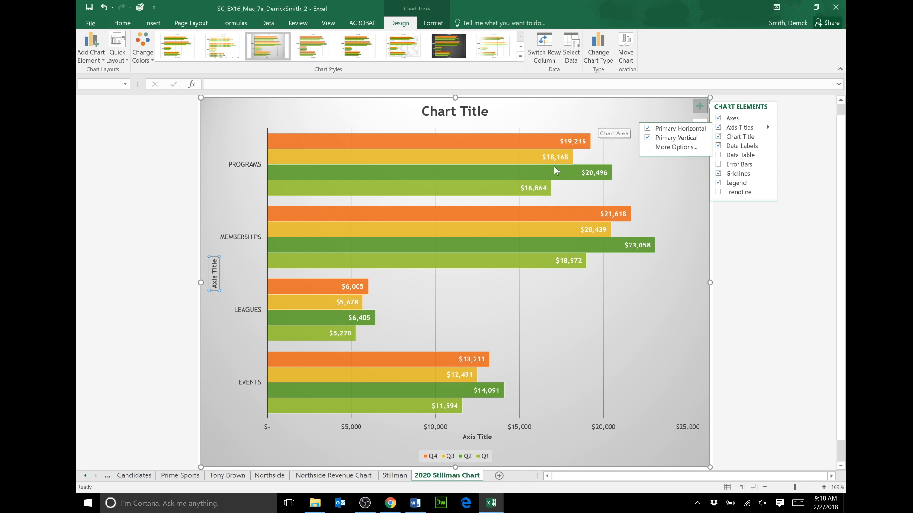
click(477, 437)
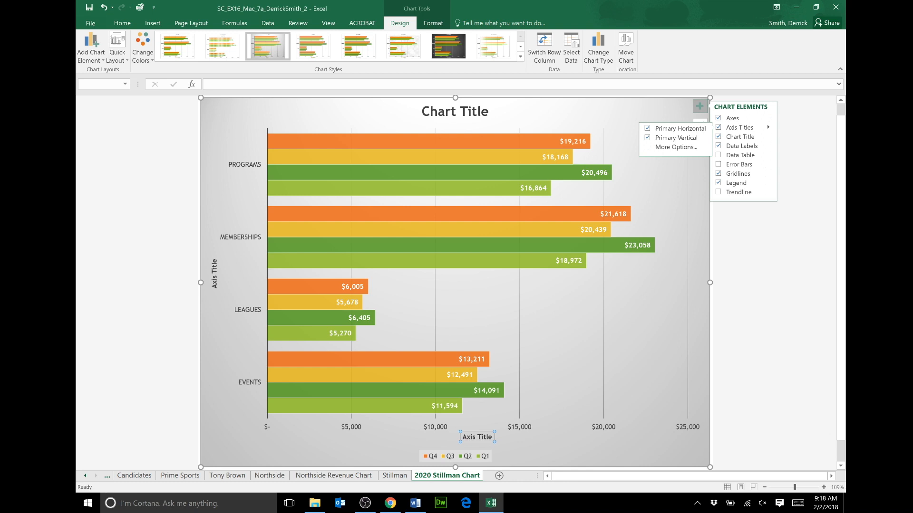
text(Sa)
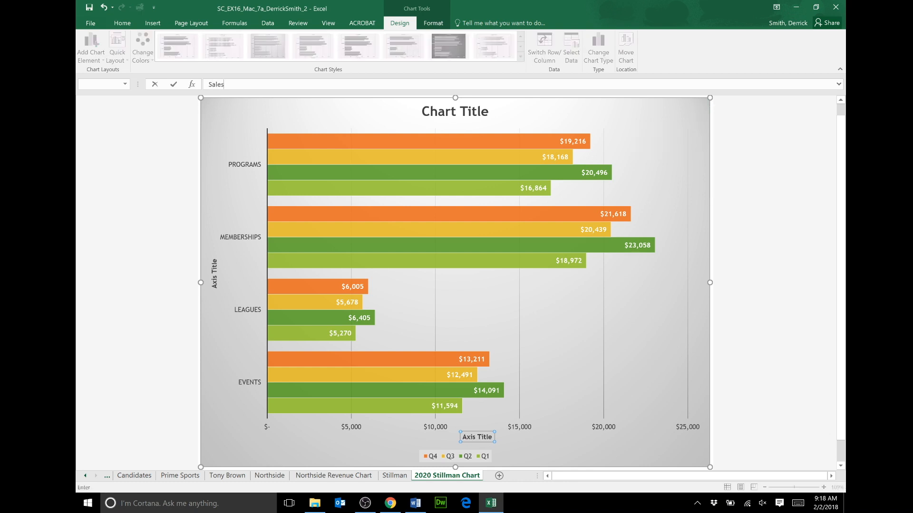
text(les)
key(Return)
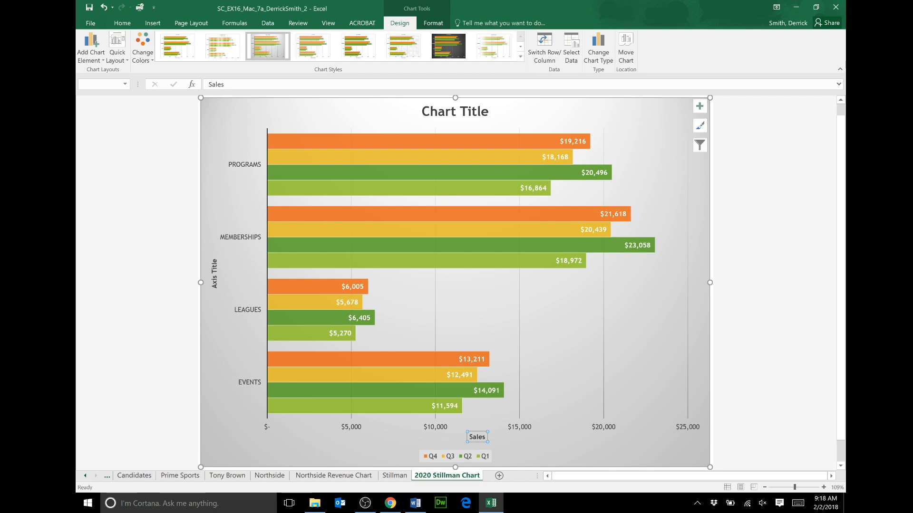
click(415, 503)
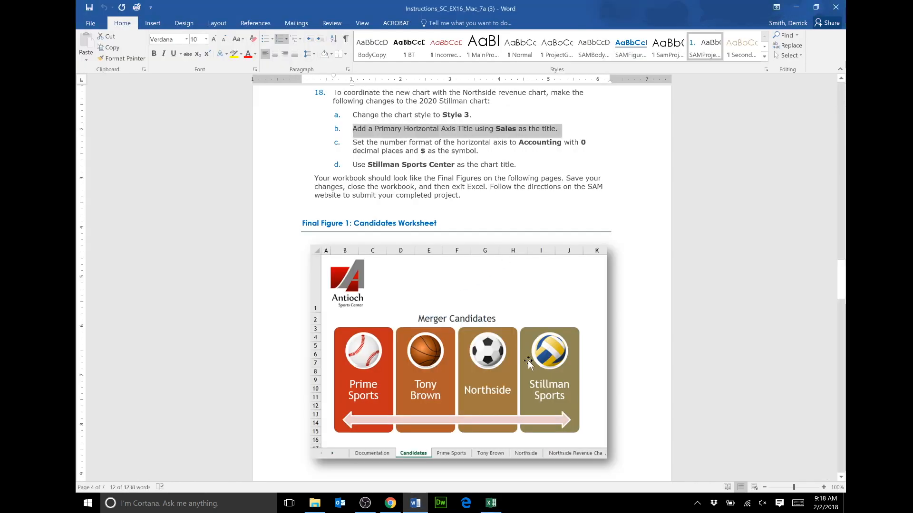
click(490, 503)
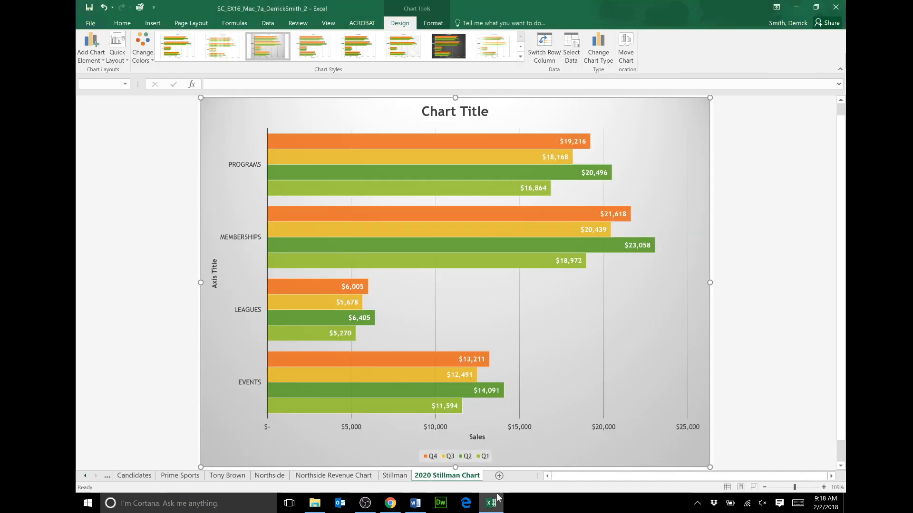
Remove the primary vertical axis title from the 2020 Stillman Chart, keeping the primary horizontal one
click(214, 277)
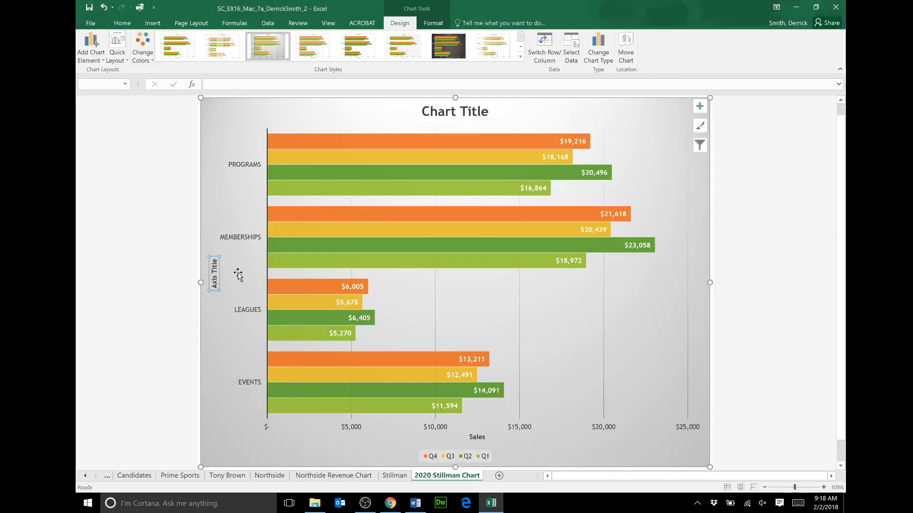
click(699, 106)
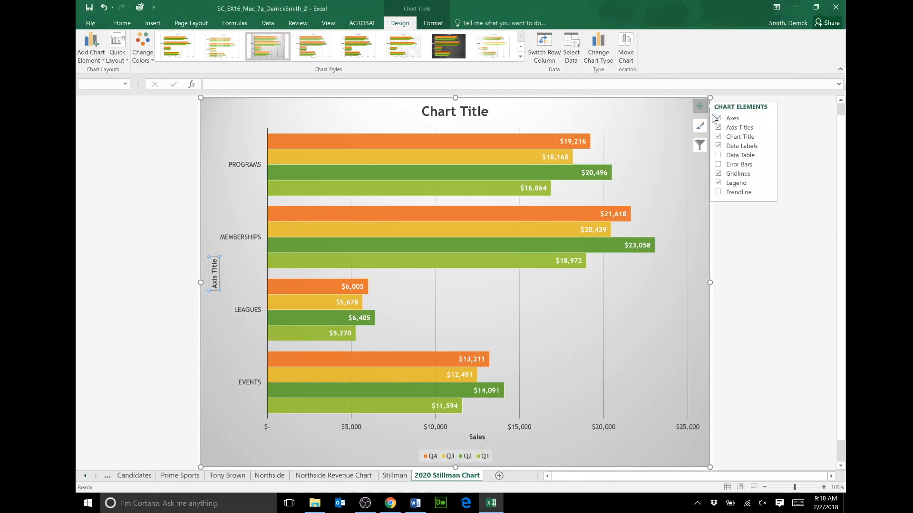
click(768, 127)
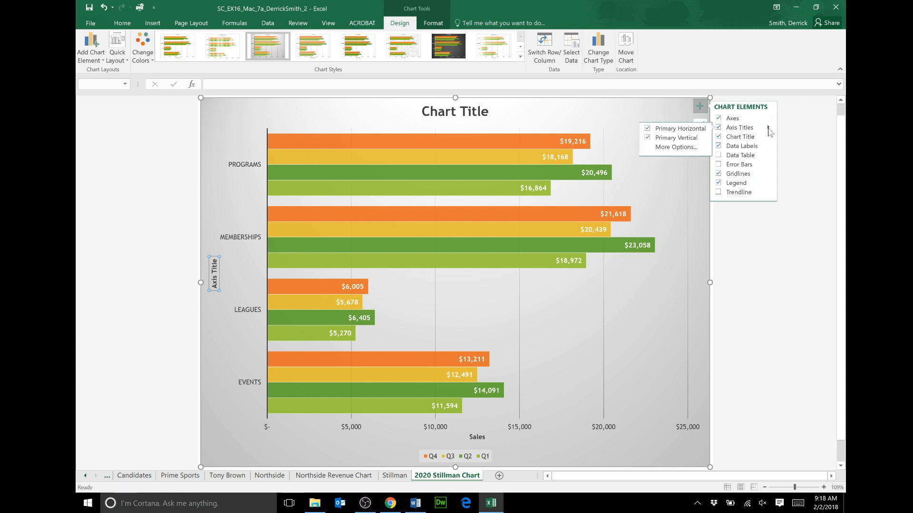
click(648, 138)
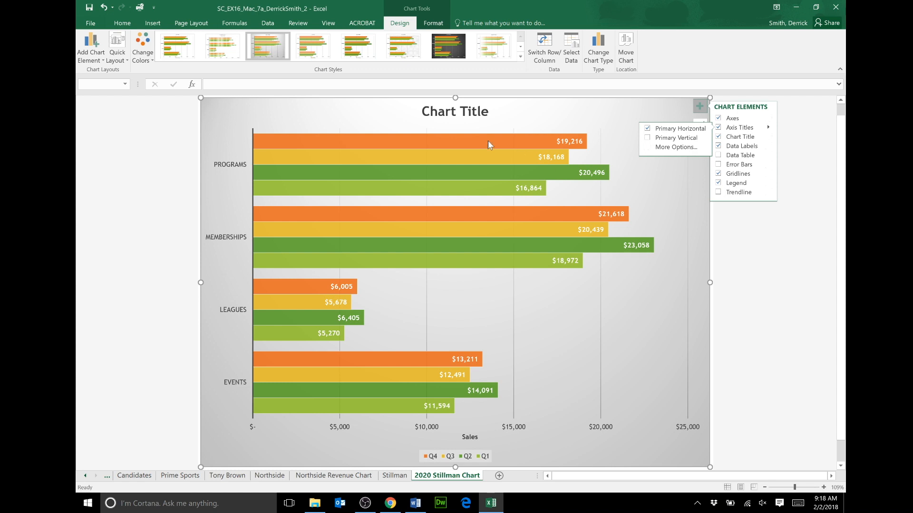
Switch to the Word instructions, read task 18c on the horizontal axis number format, and return to Excel
click(415, 504)
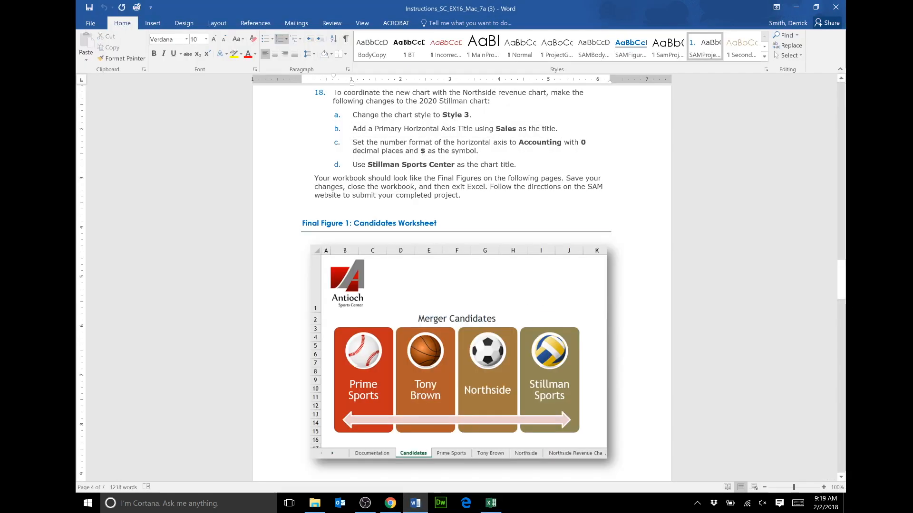
drag(353, 143, 484, 151)
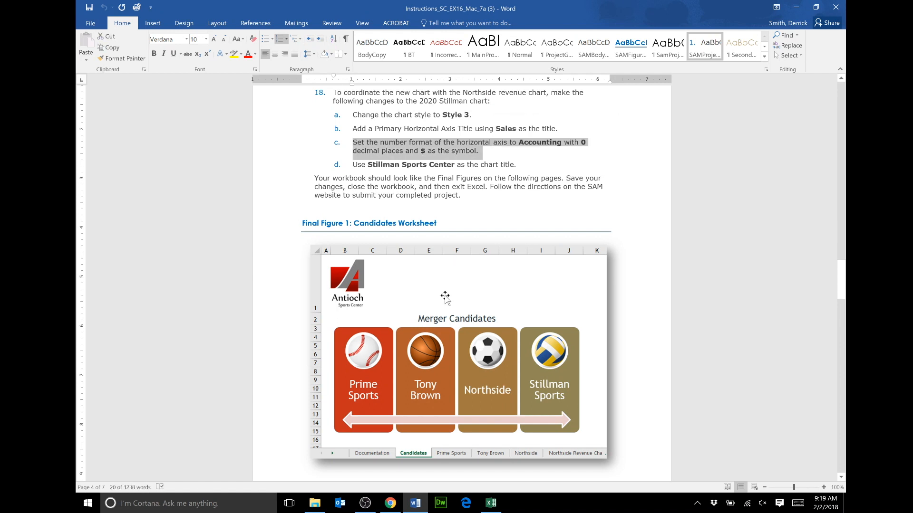
click(491, 502)
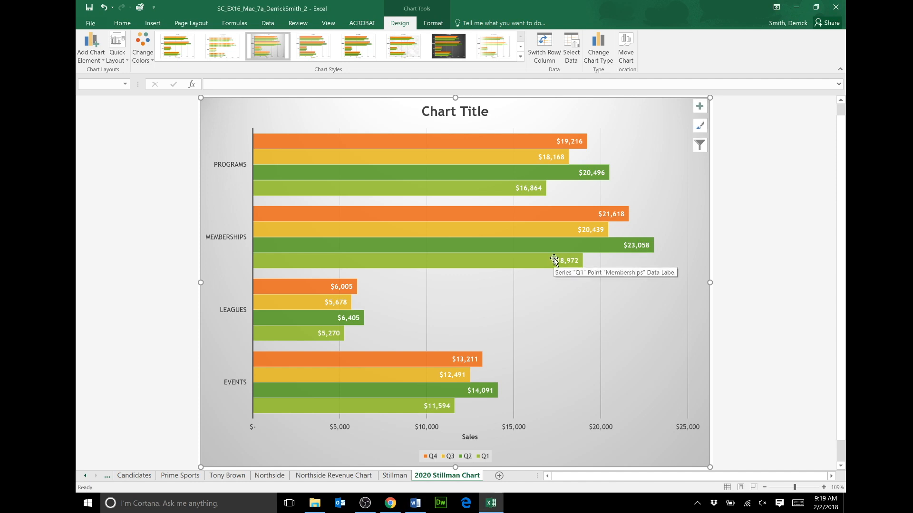
click(699, 106)
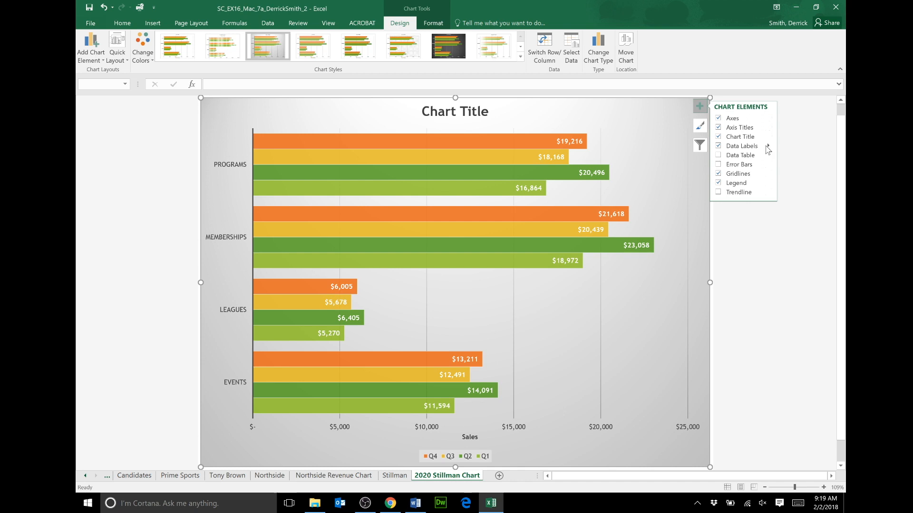
click(572, 248)
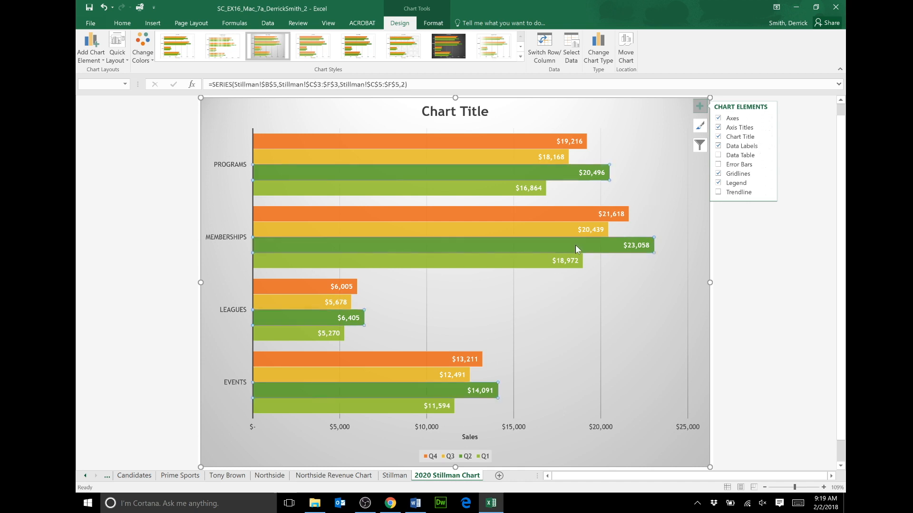
right_click(572, 246)
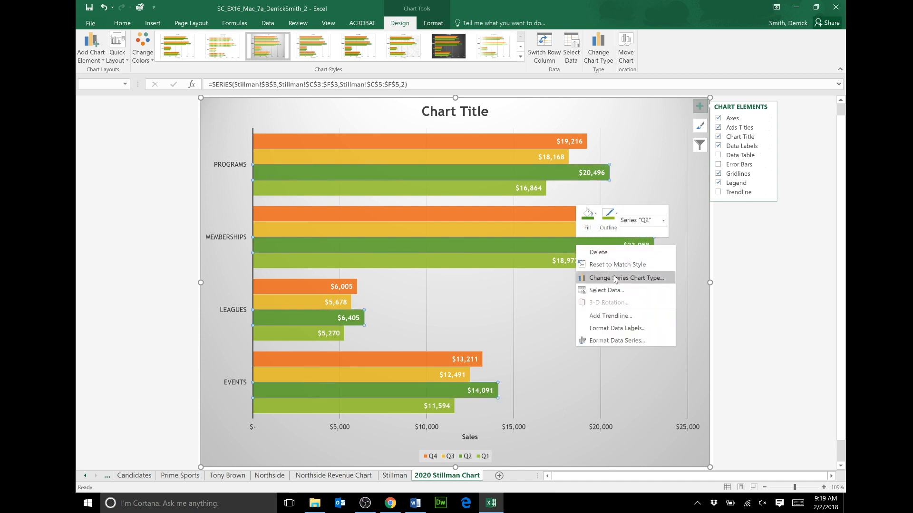
click(627, 341)
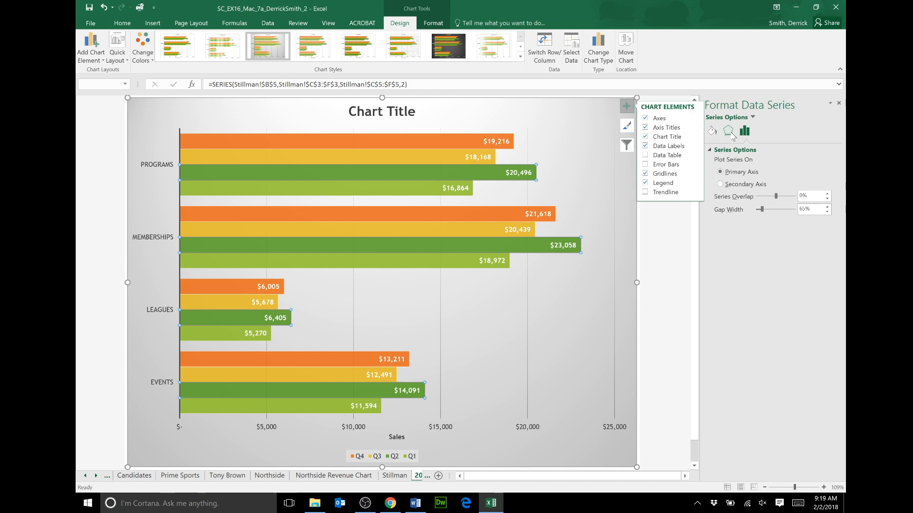
click(729, 131)
click(712, 132)
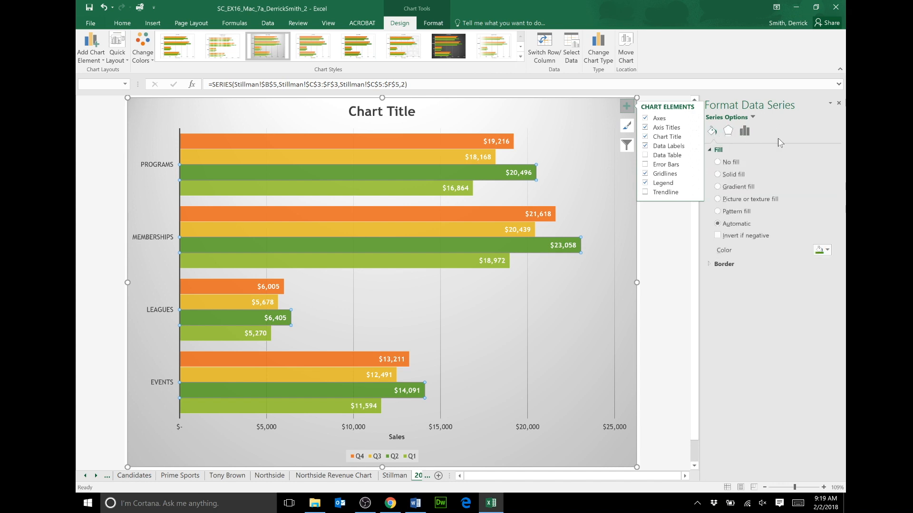
click(839, 104)
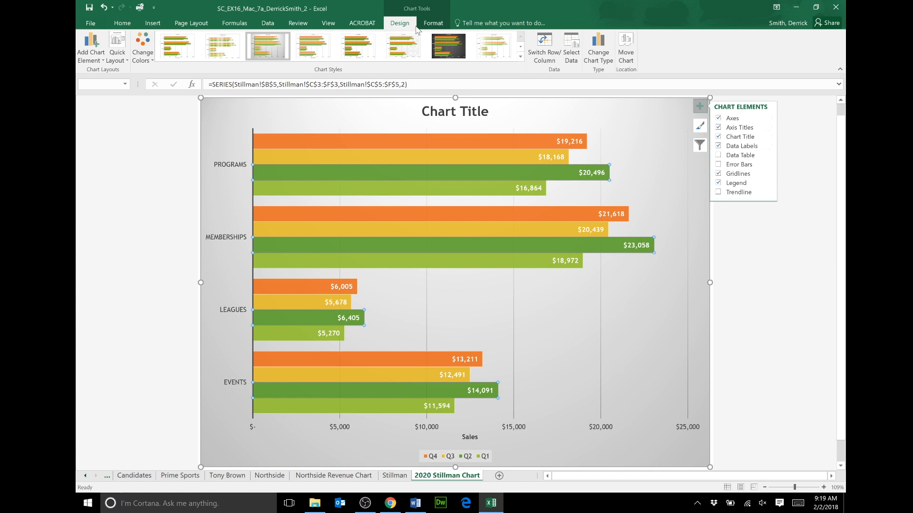
click(432, 25)
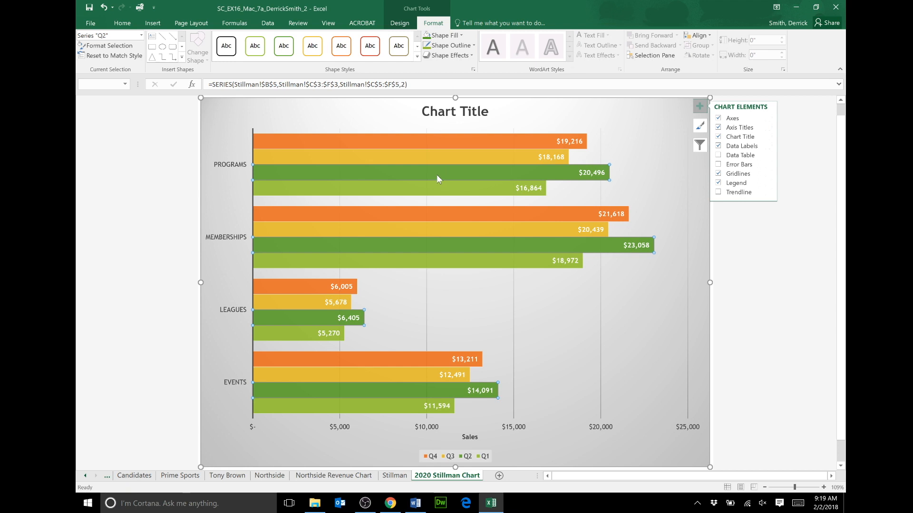
mouse_move(393, 163)
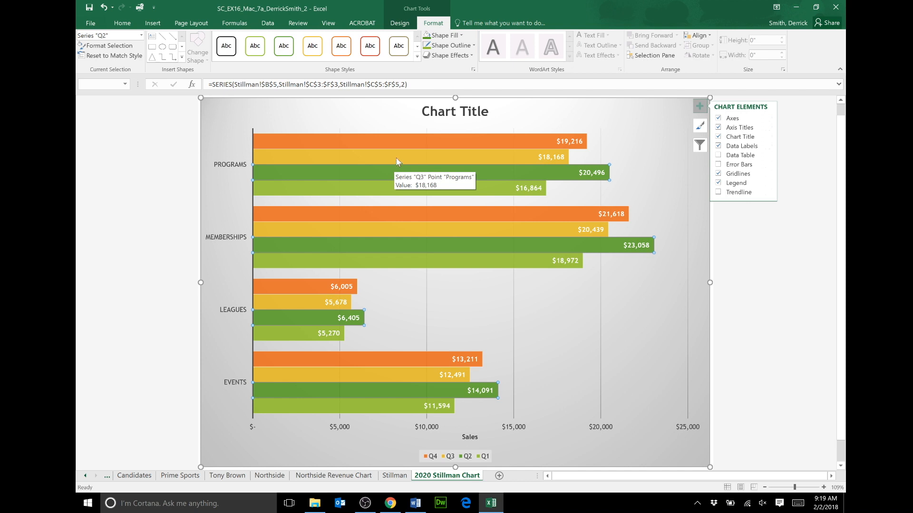
Check the category, decimal places and symbol of the horizontal value axis's number format, and save the workbook
click(769, 119)
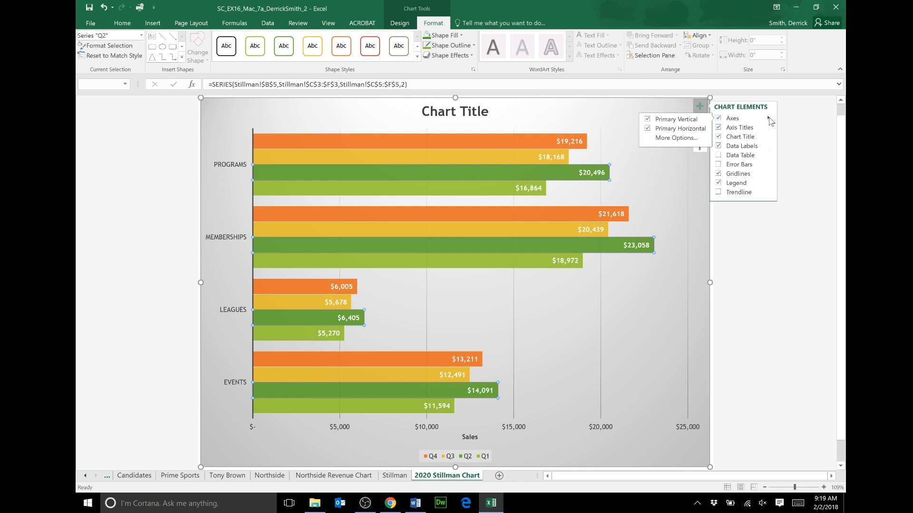
click(683, 139)
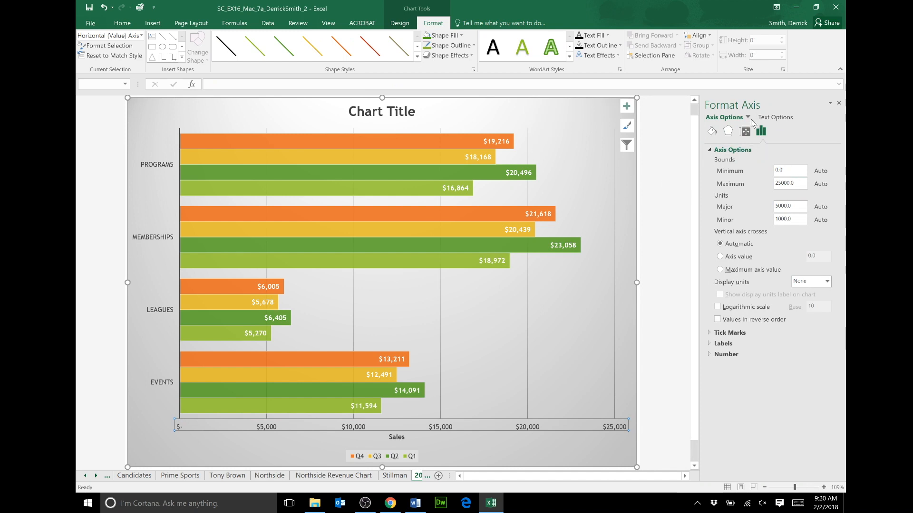
click(748, 119)
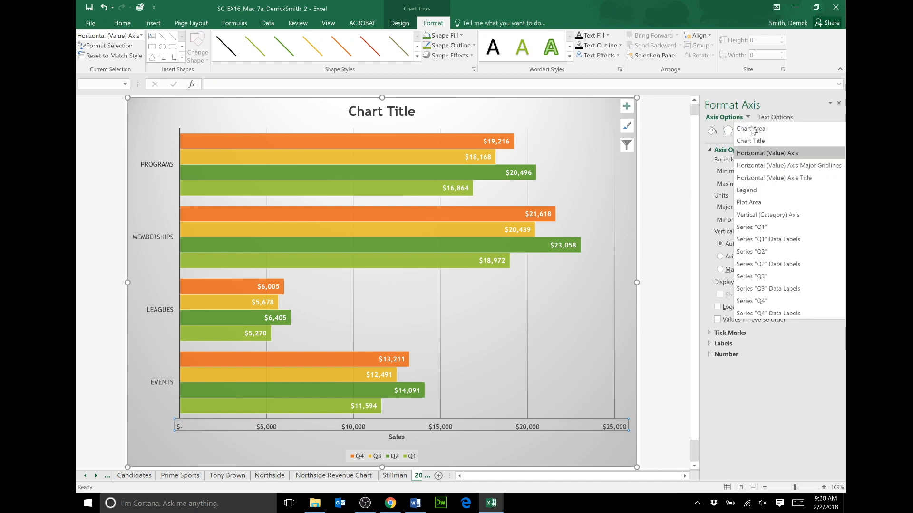
click(766, 154)
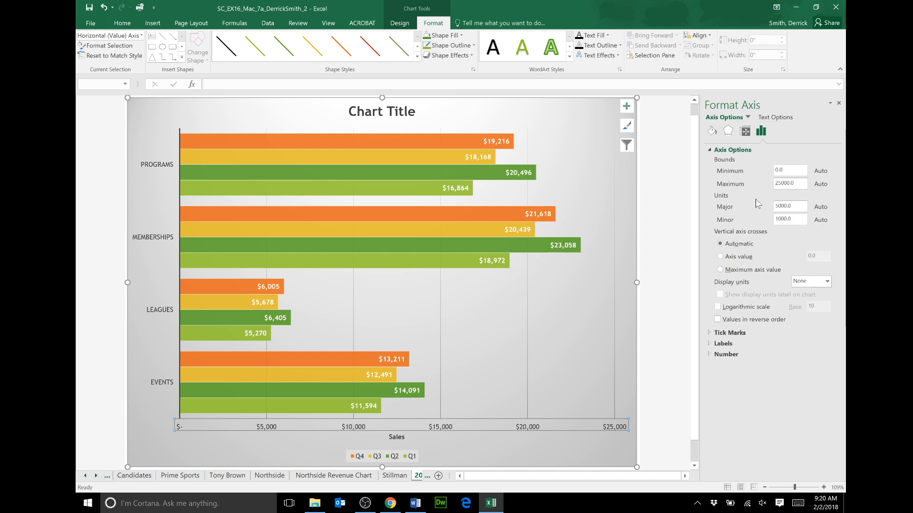
click(726, 354)
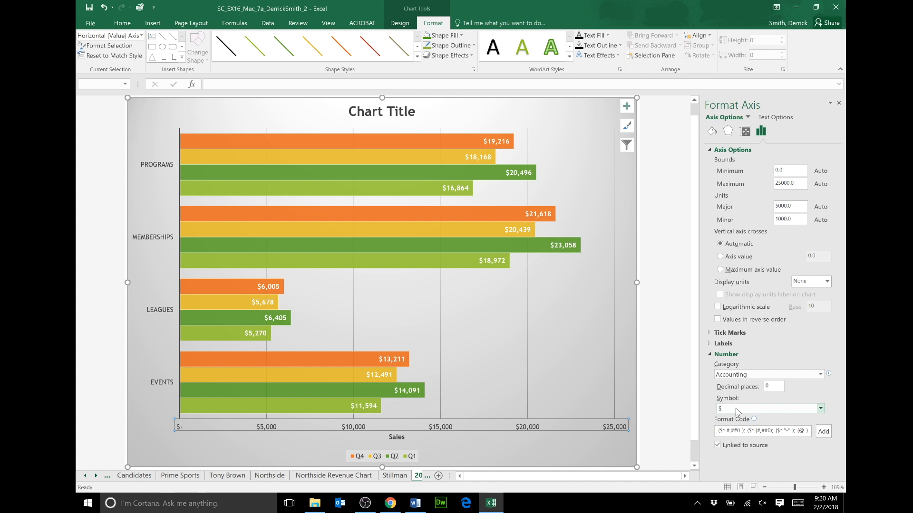
click(839, 105)
click(90, 8)
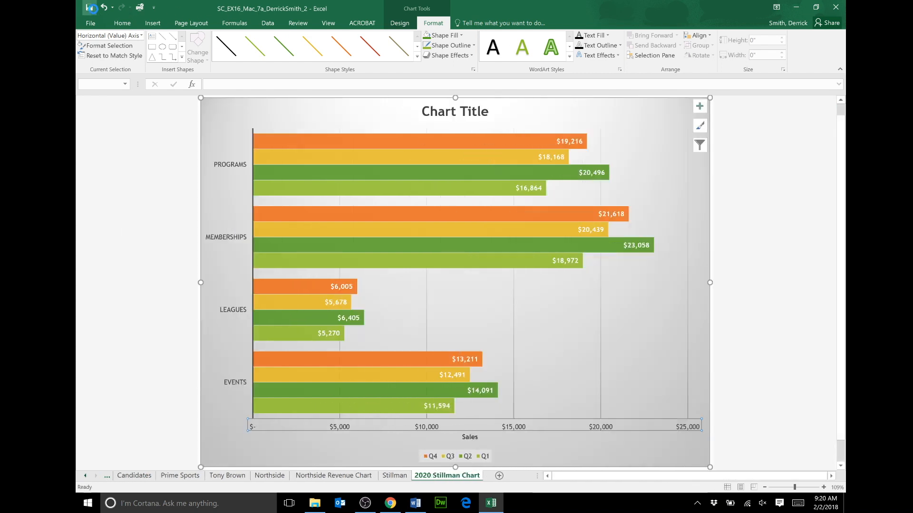
Switch to the Word instructions, read task 18d on the chart title, and return to Excel
click(415, 503)
click(438, 429)
click(481, 152)
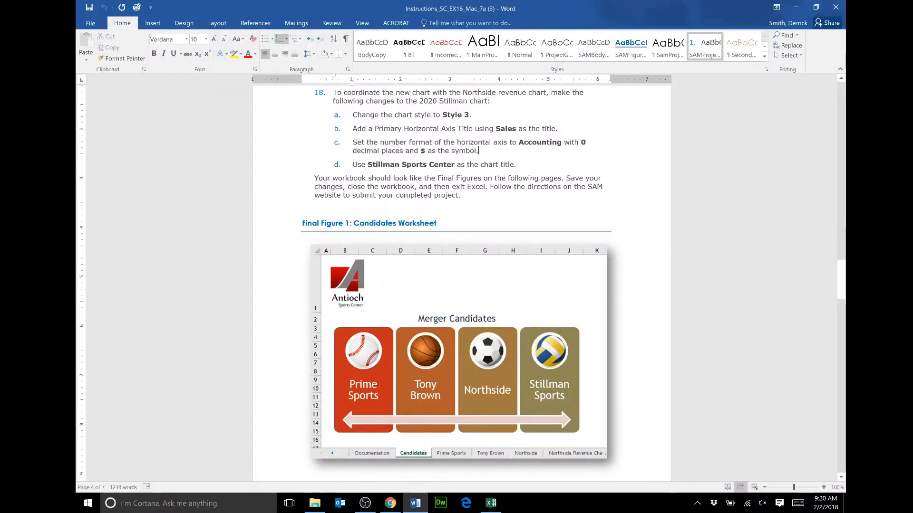
drag(352, 164, 521, 165)
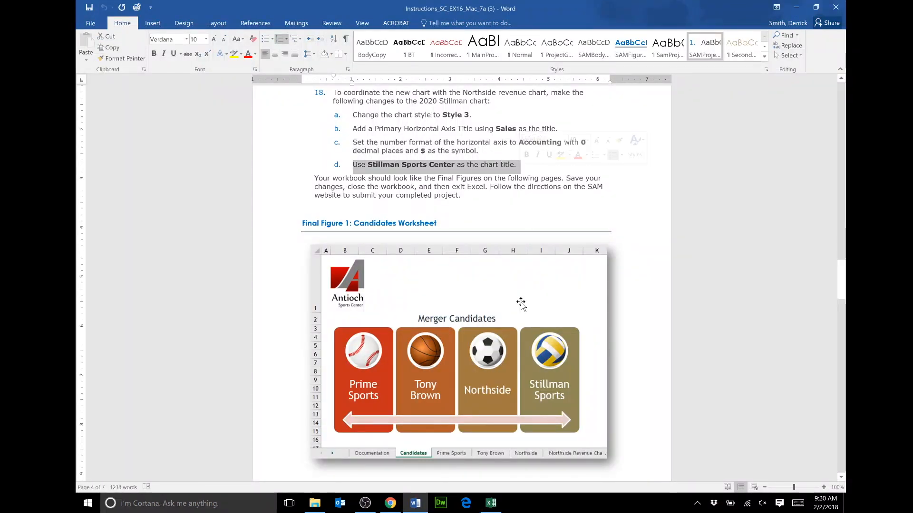
click(492, 504)
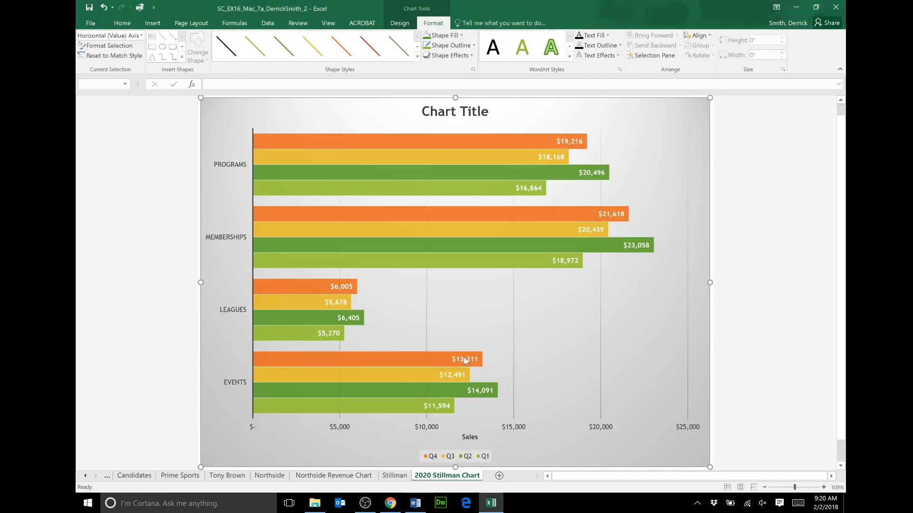
Set the chart title of the 2020 Stillman Chart to Stillman Sports Center
click(439, 107)
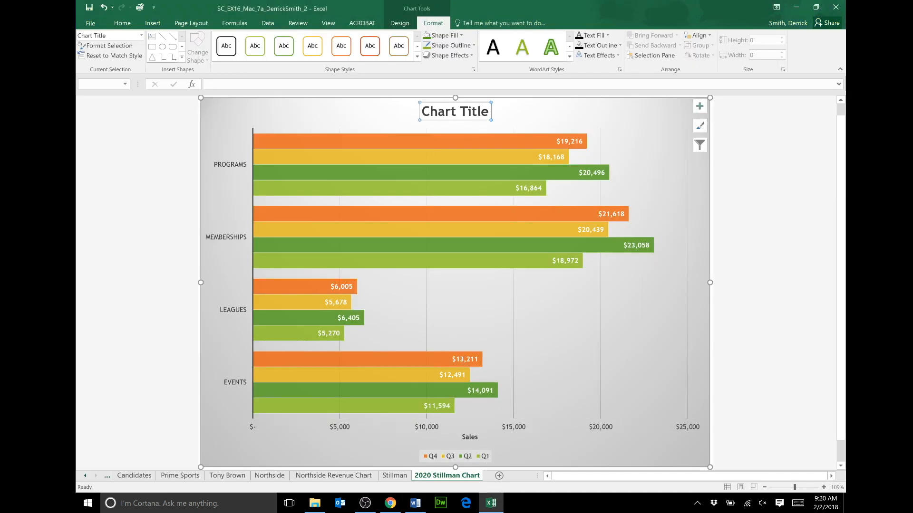
text(Stillman Sports)
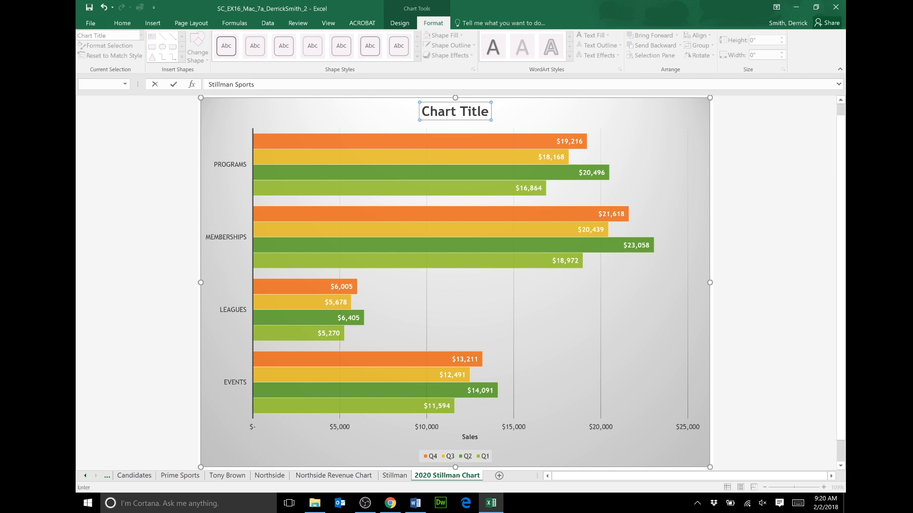
text(Center)
key(Return)
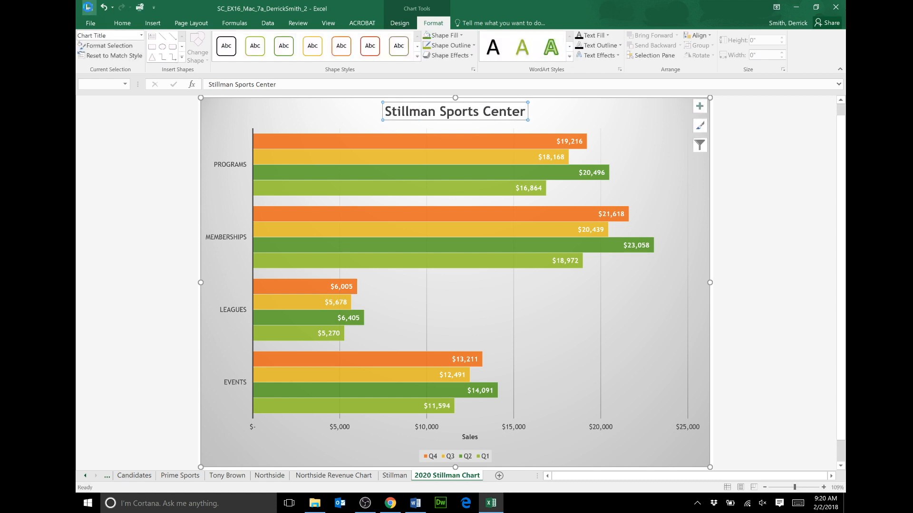
Review the final figures in the Word instructions through Final Figure 7, and return to Excel to compare the 2020 Stillman Chart
click(415, 503)
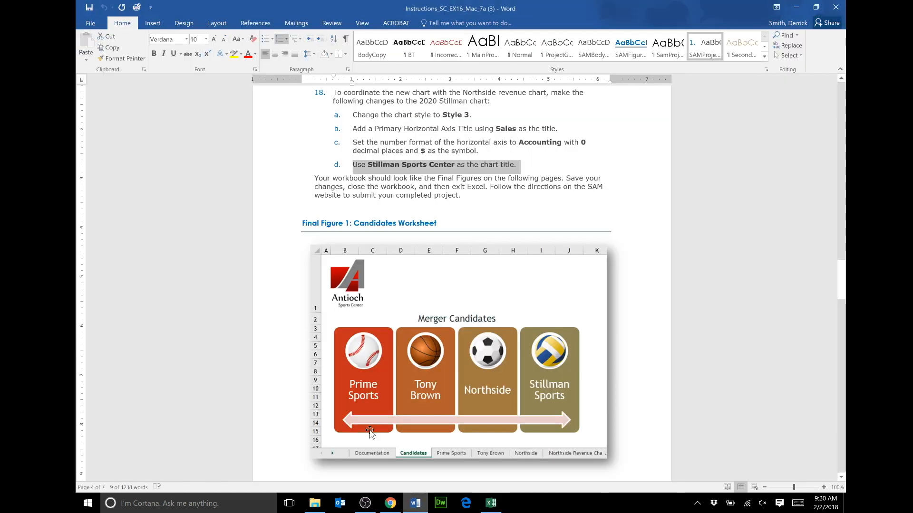
scroll(370, 231, down, 2)
scroll(456, 285, down, 1)
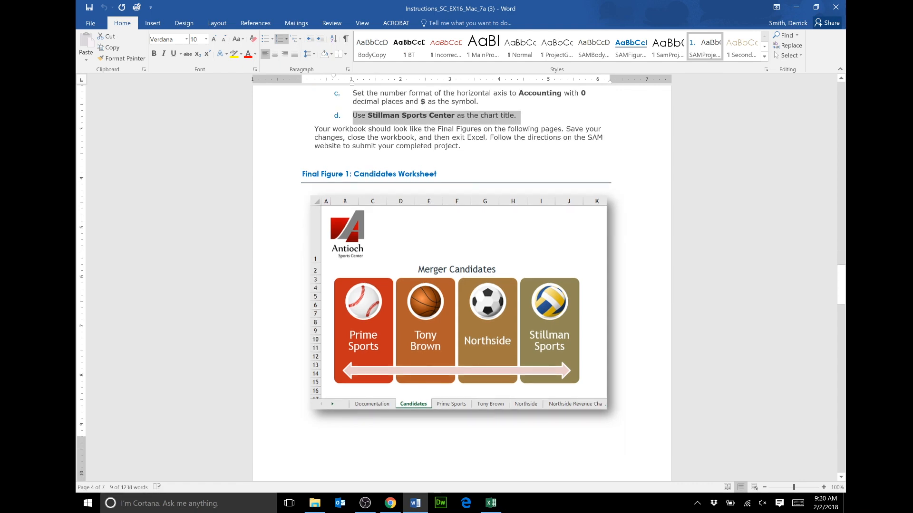
scroll(480, 183, down, 10)
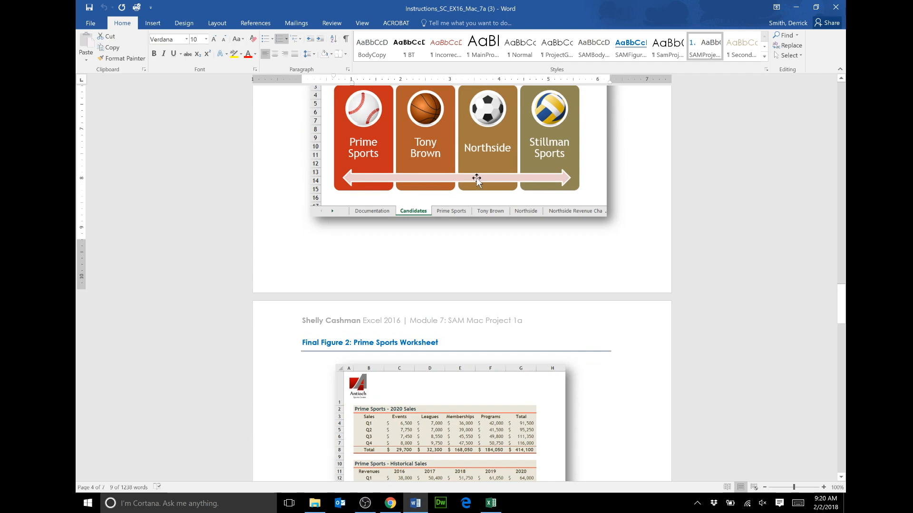
scroll(475, 180, down, 14)
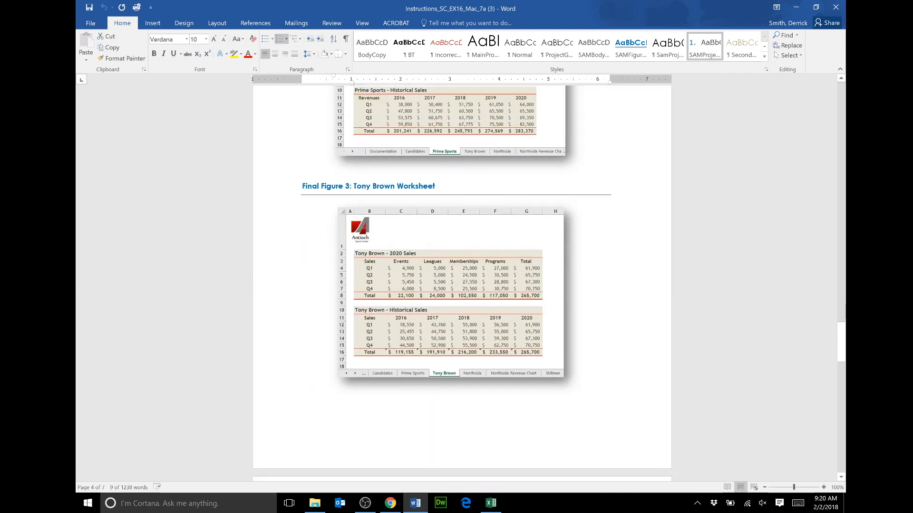
scroll(476, 177, down, 12)
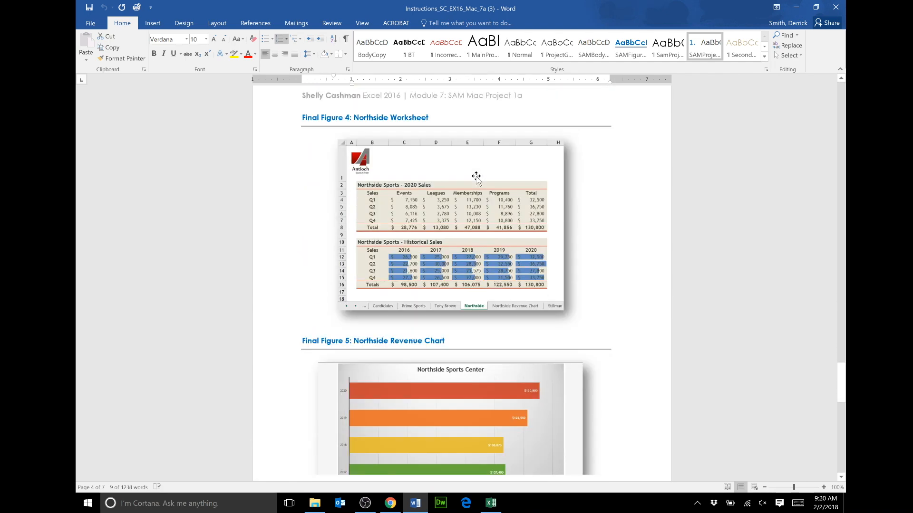
scroll(480, 183, down, 12)
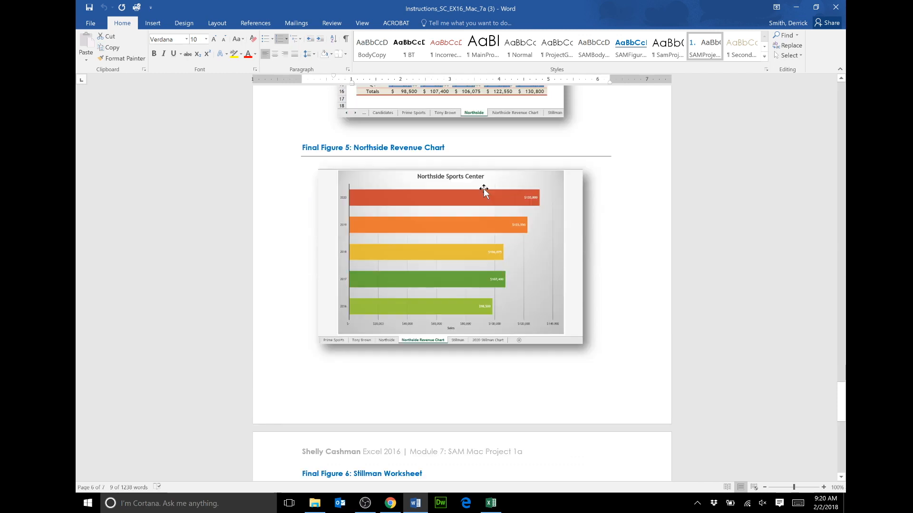
scroll(485, 185, down, 9)
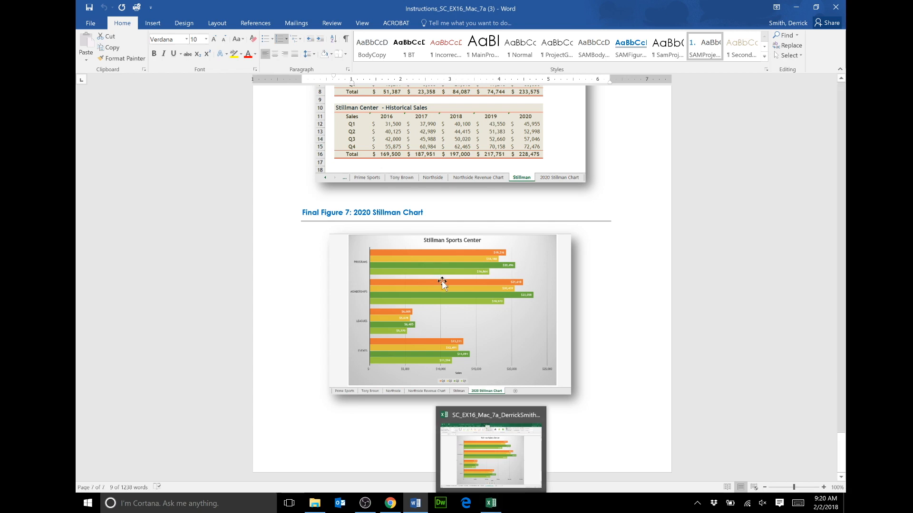
click(491, 503)
scroll(575, 267, down, 1)
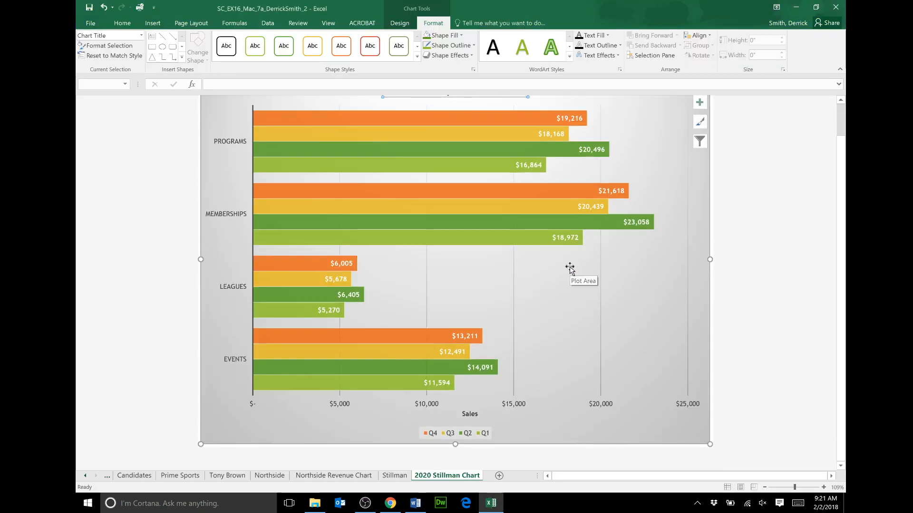
Compare the 2020 Stillman Chart with Final Figure 7 in the Word instructions, and save and close the Excel workbook
click(415, 503)
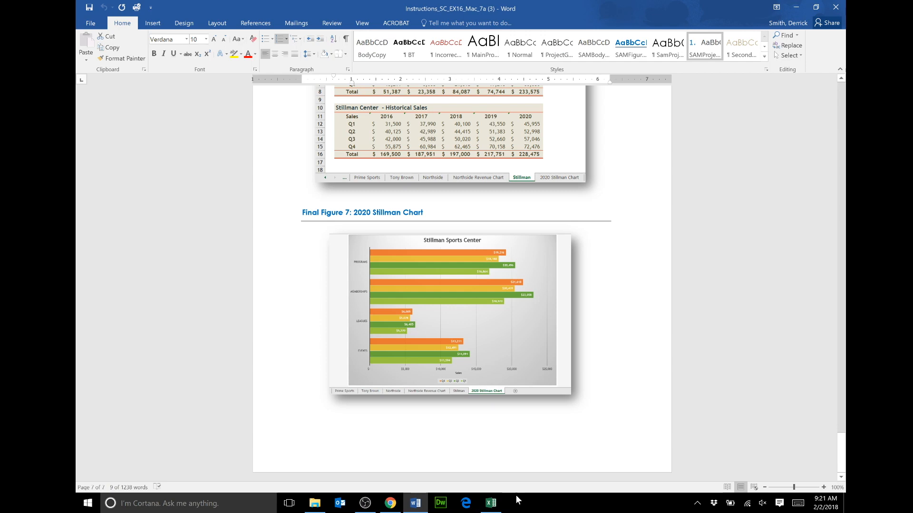
click(482, 507)
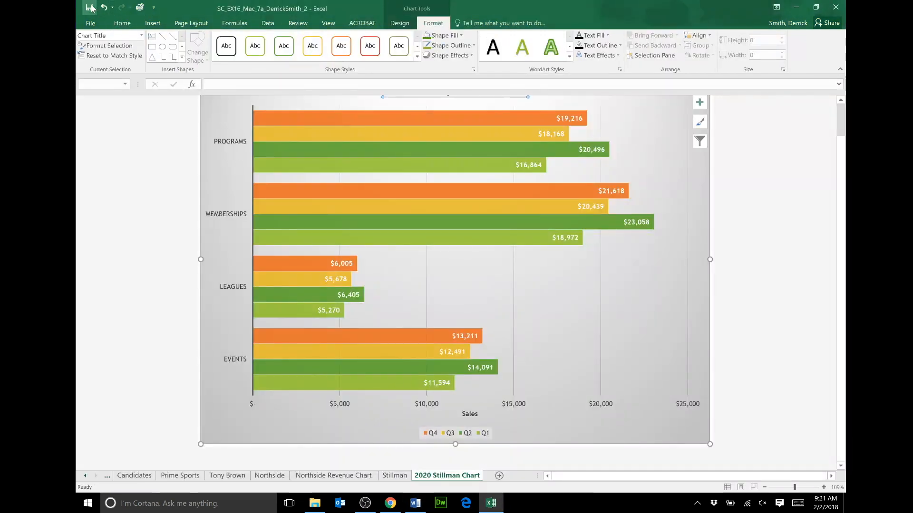
click(838, 6)
In Chrome, upload the completed Mac 7a workbook from the Excel 2016 Module 7 folder and submit Excel Module 7 Project 1a for grading
click(390, 503)
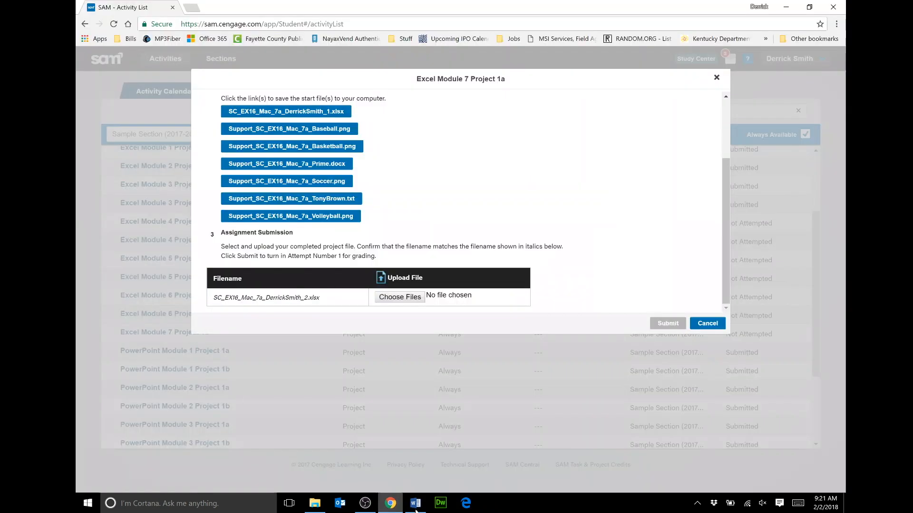
click(409, 301)
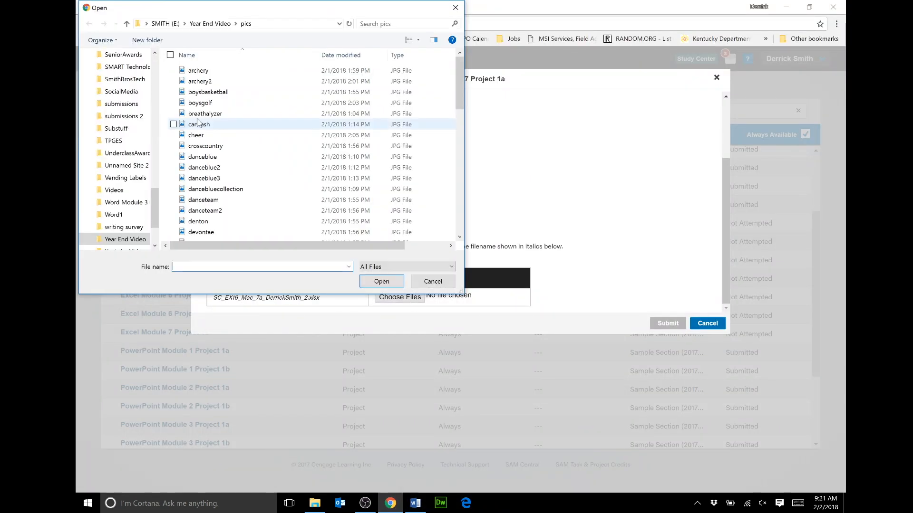
drag(153, 226, 166, 178)
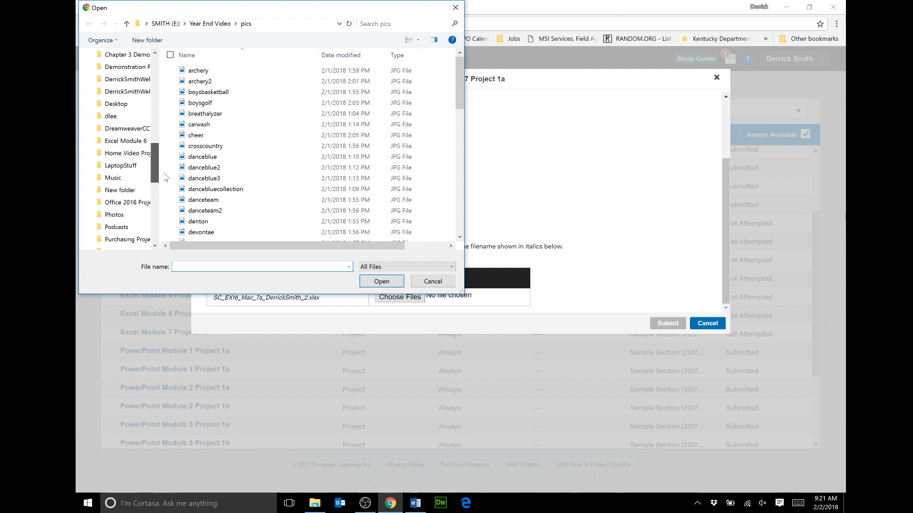
click(133, 203)
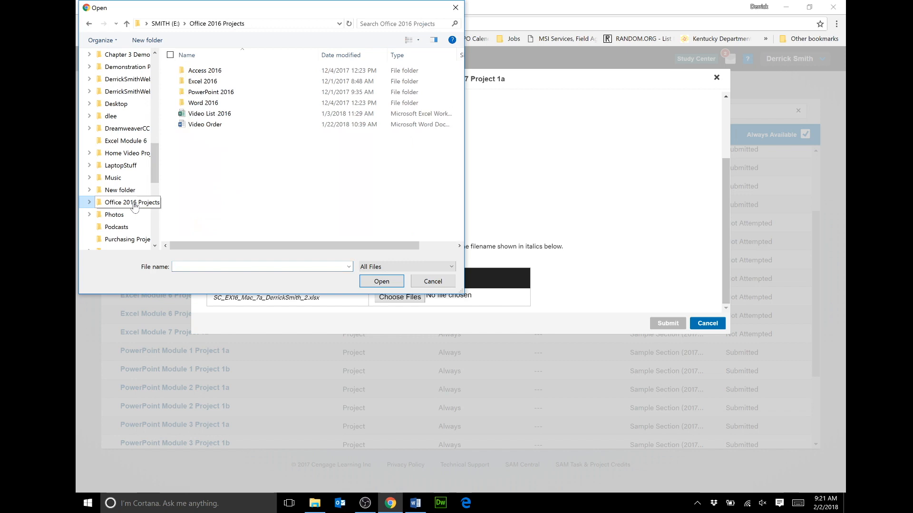
click(238, 85)
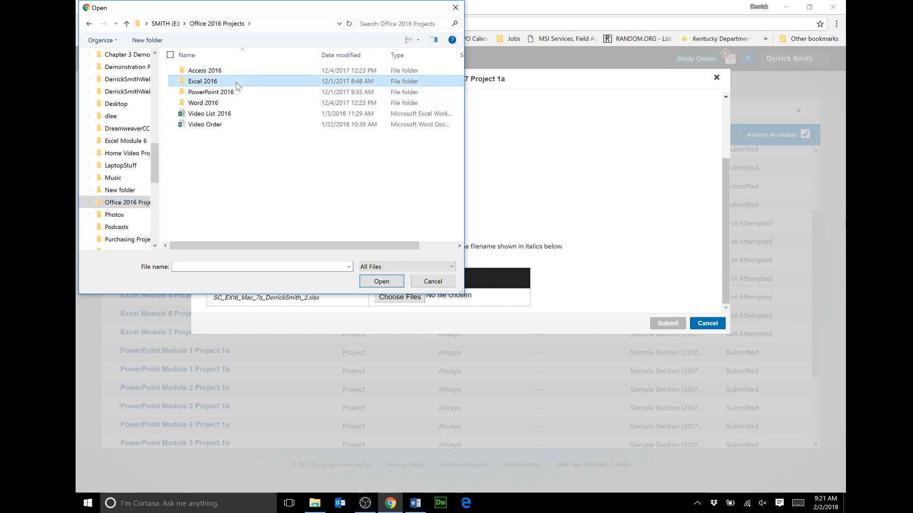
double_click(237, 85)
click(234, 104)
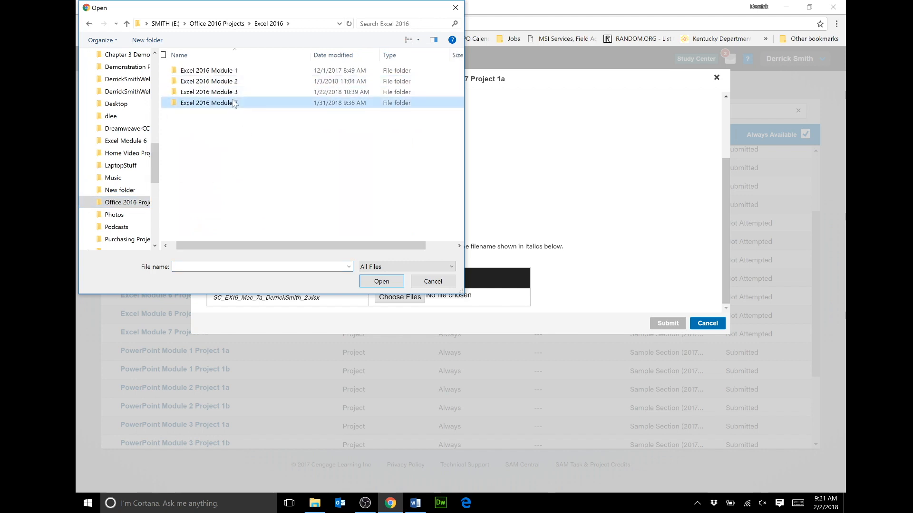
double_click(234, 104)
click(233, 71)
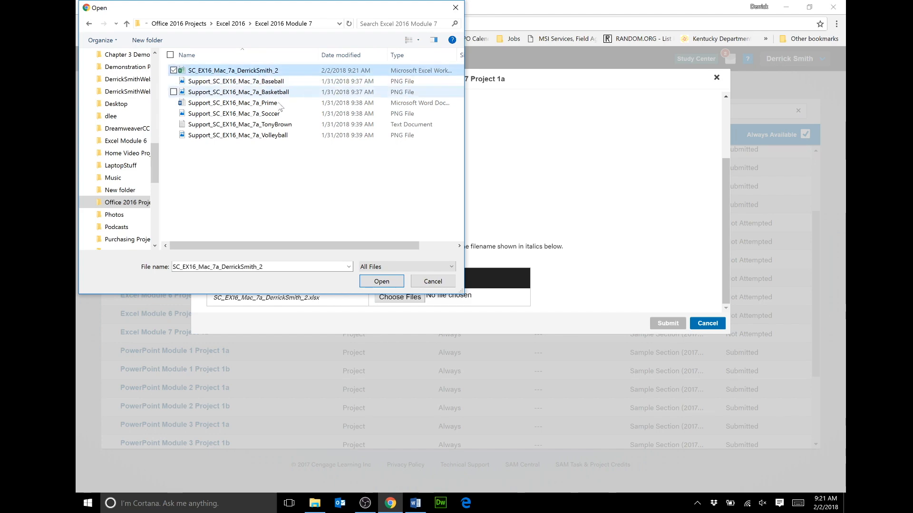
click(381, 281)
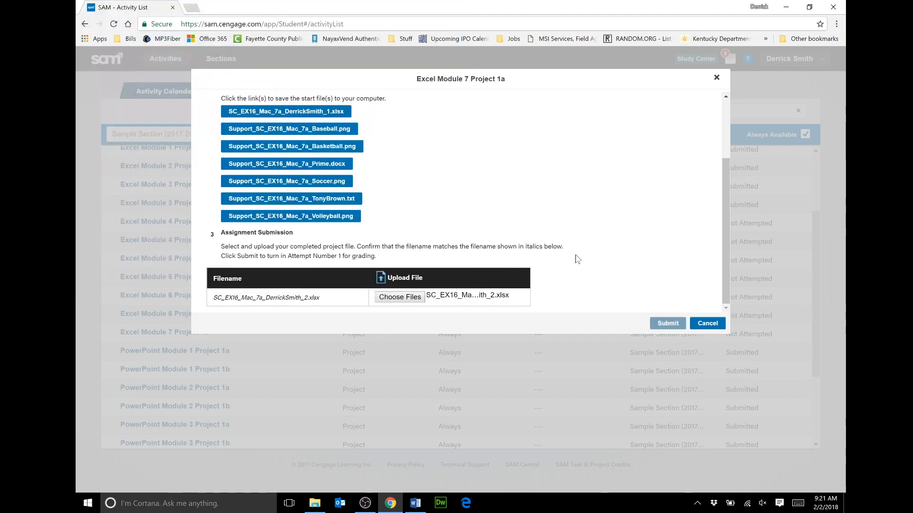
click(666, 326)
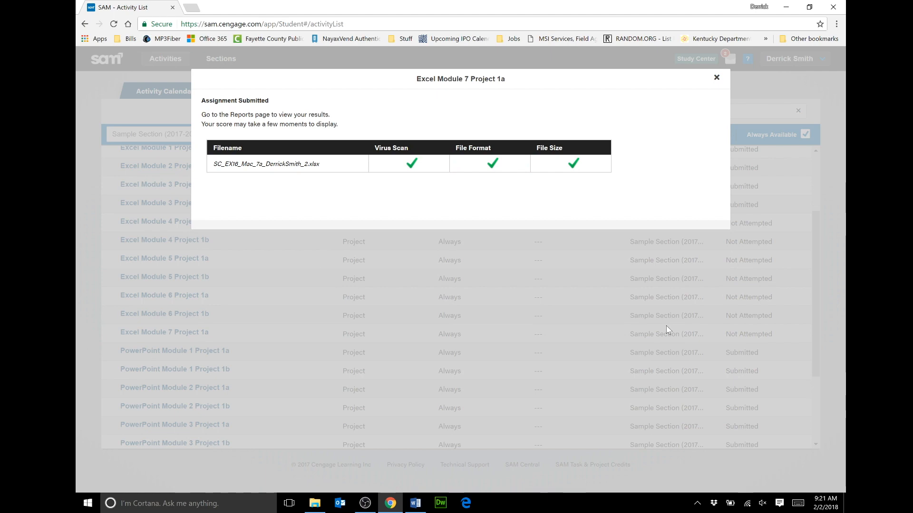
click(717, 78)
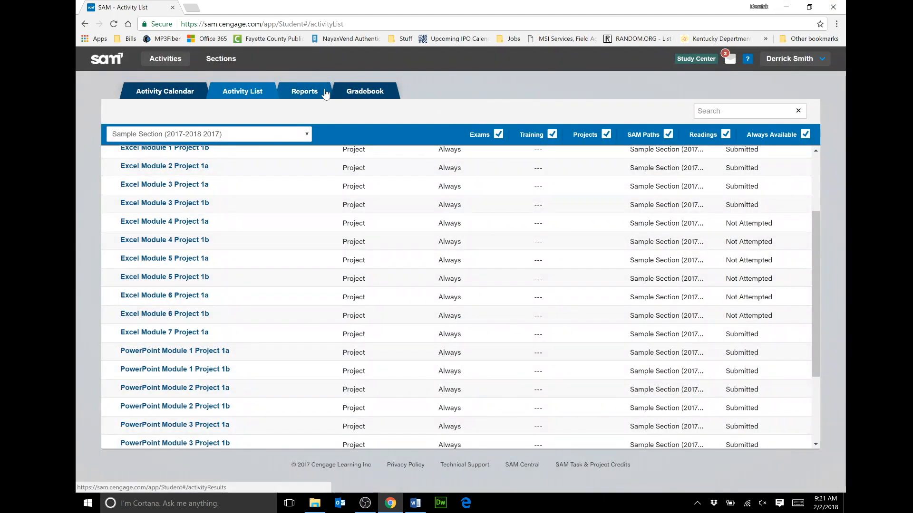
Download the grading report for the Excel Module 7 Project 1a submission from the SAM reports and open it in Excel
click(327, 92)
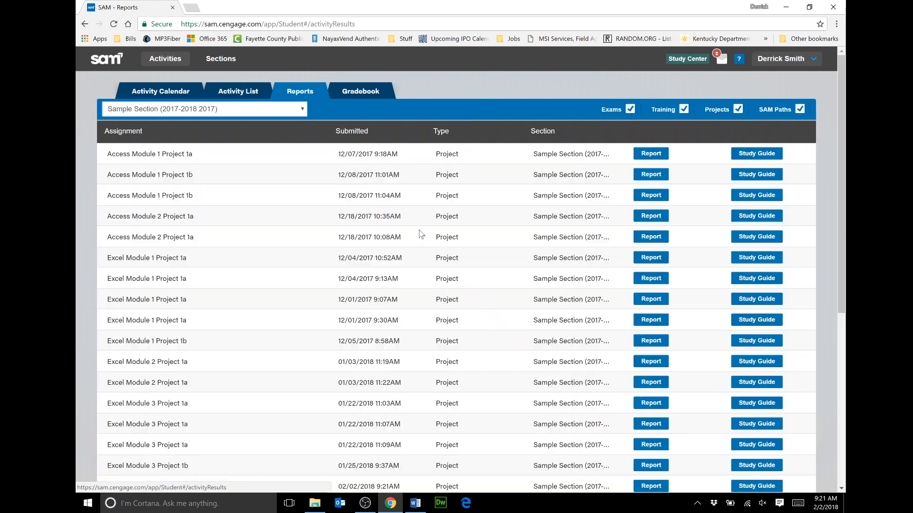
scroll(316, 241, down, 4)
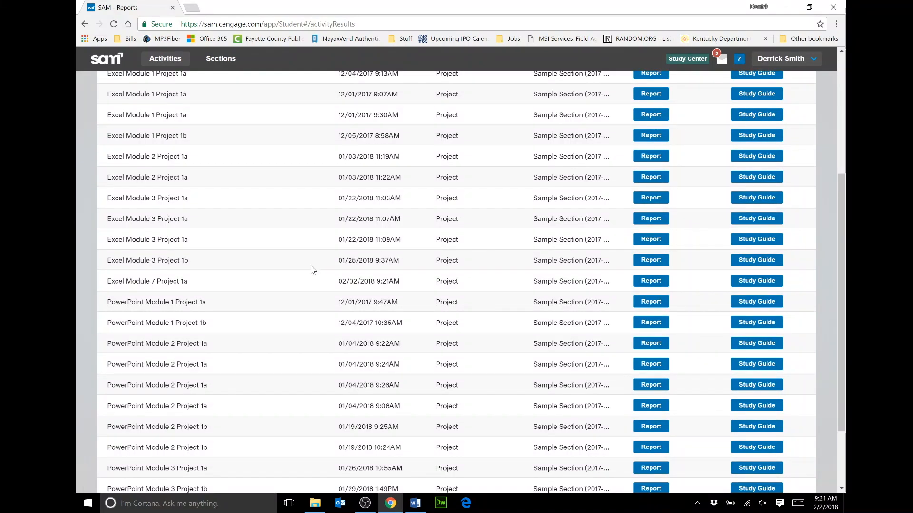
click(652, 282)
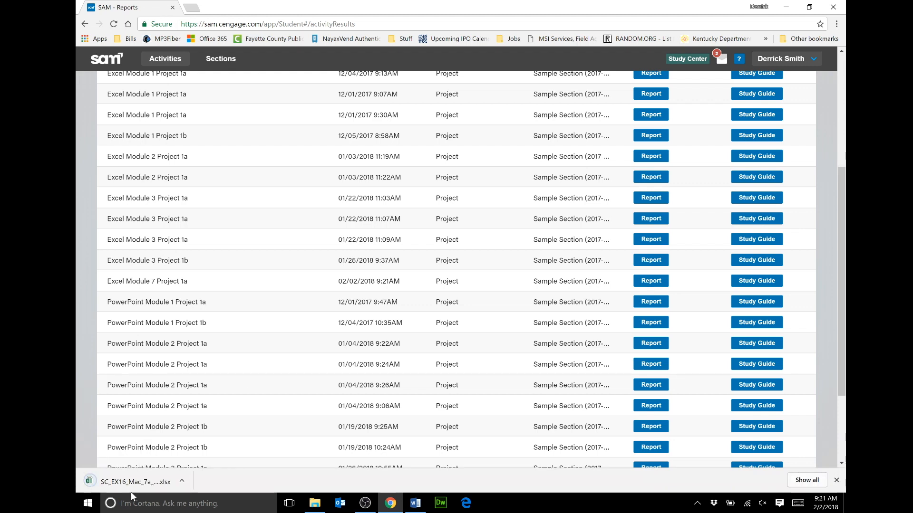
click(128, 482)
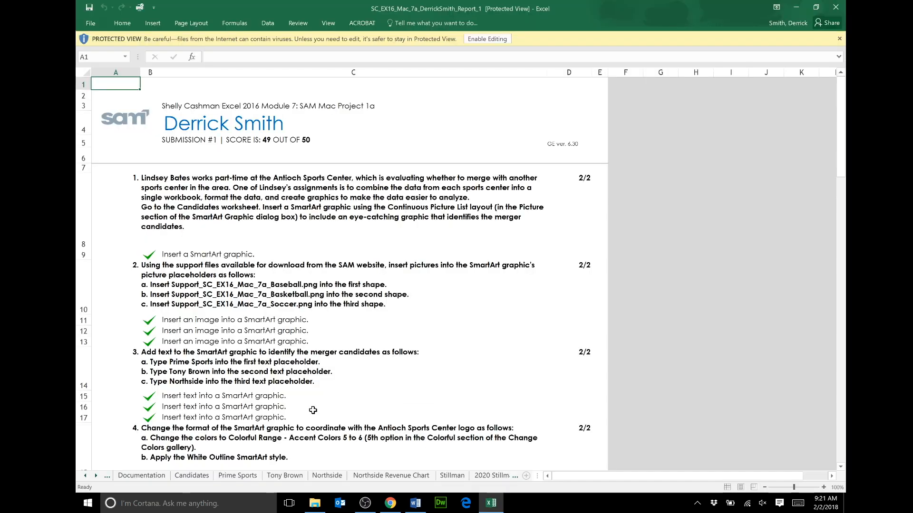
Review the graded tasks in the report and select the feedback on task 16's number format
scroll(395, 234, down, 1)
scroll(395, 234, down, 18)
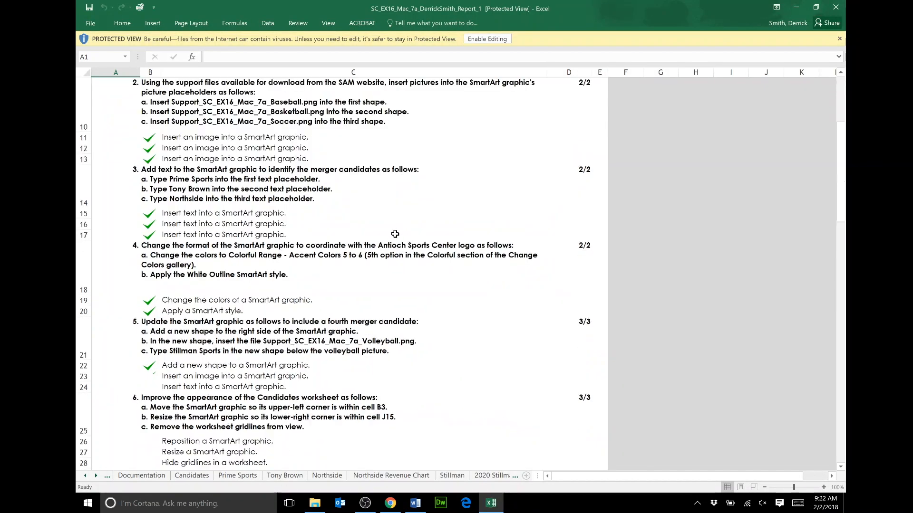
scroll(394, 238, up, 8)
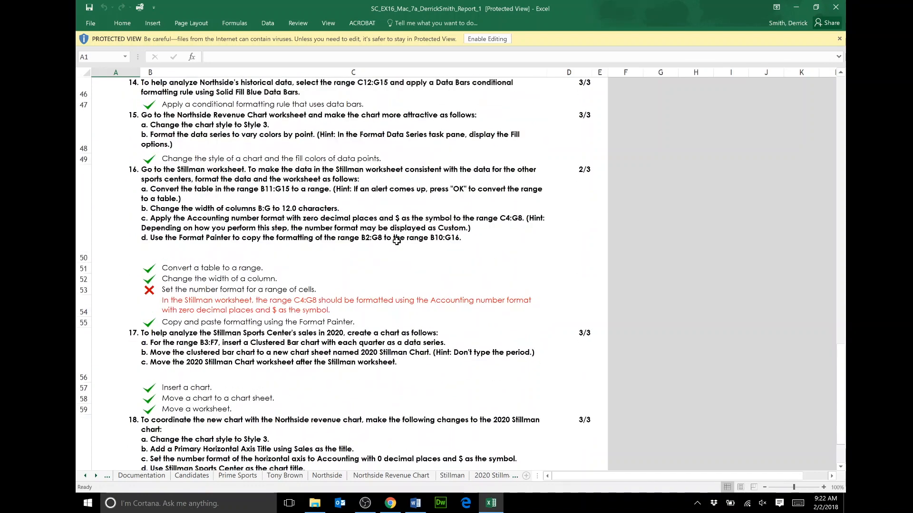
click(227, 304)
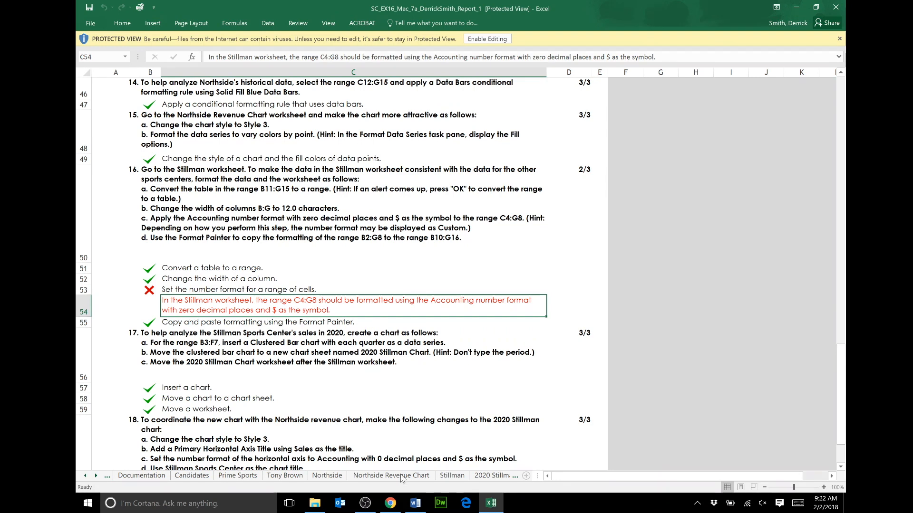
Switch to the Word instructions, highlight task 16c on the Accounting format for C4:G8, and return to the Excel report
click(415, 503)
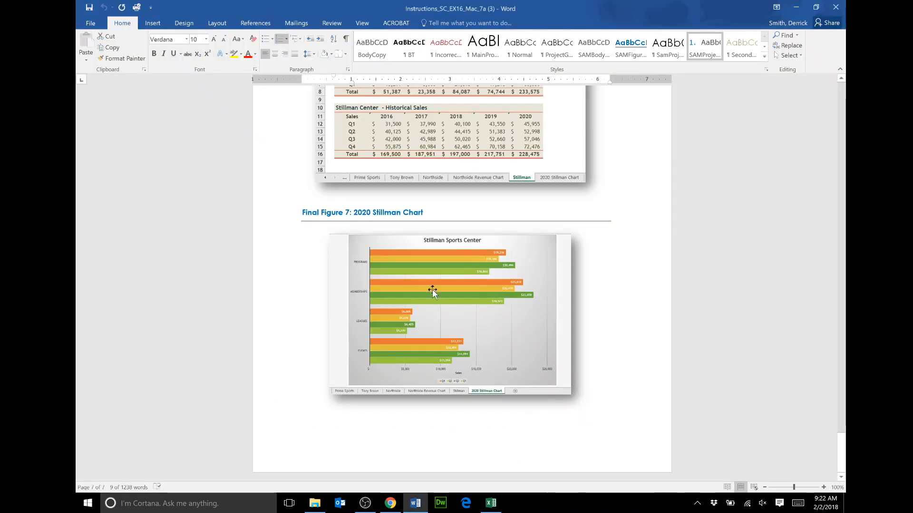
scroll(433, 293, up, 15)
scroll(415, 306, up, 15)
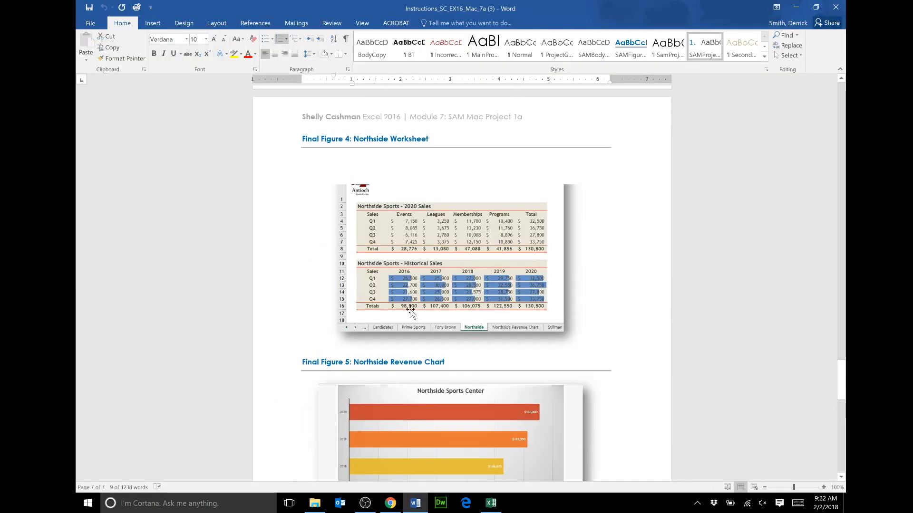
scroll(392, 332, up, 15)
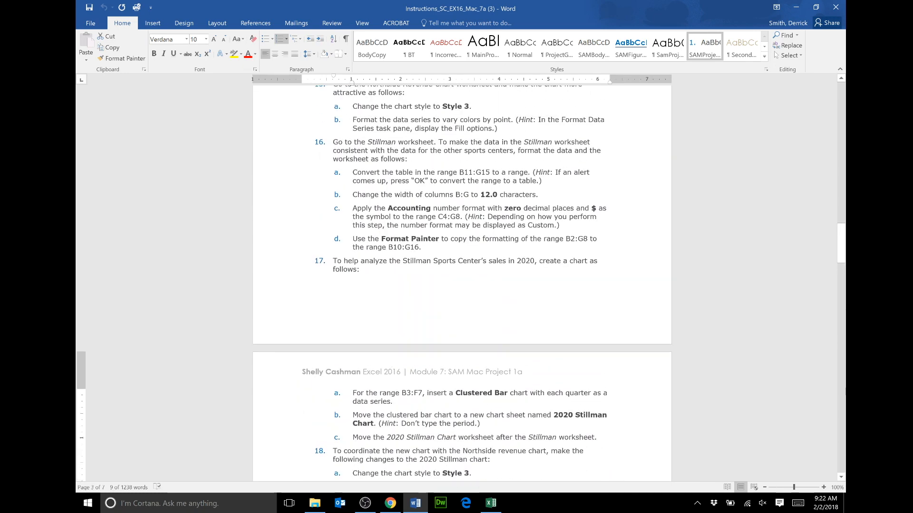
drag(353, 208, 563, 226)
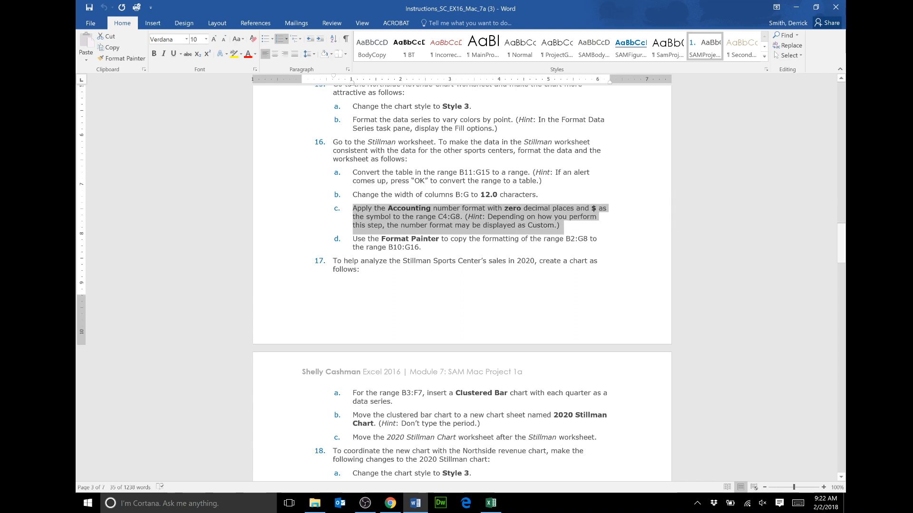
key(alt+Tab)
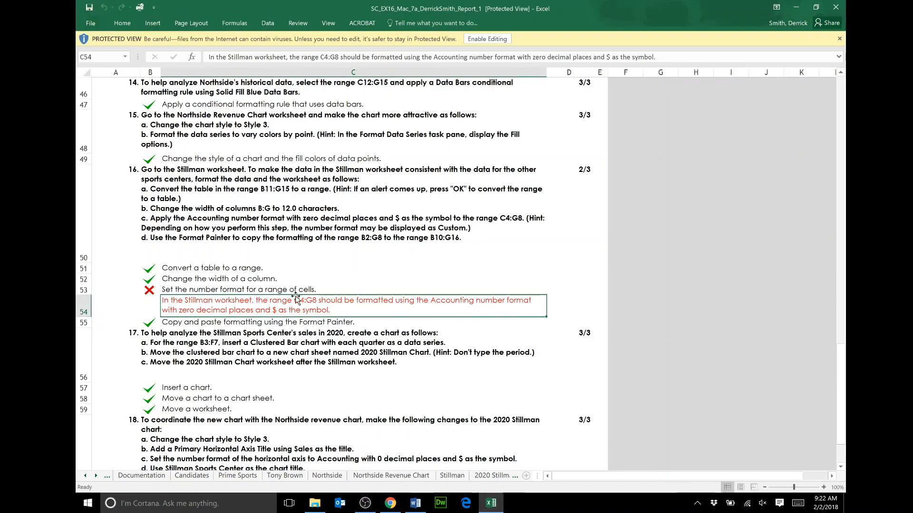
Reopen the completed Mac 7a workbook from the Excel 2016 Module 7 folder in File Explorer and display the Stillman worksheet
click(309, 510)
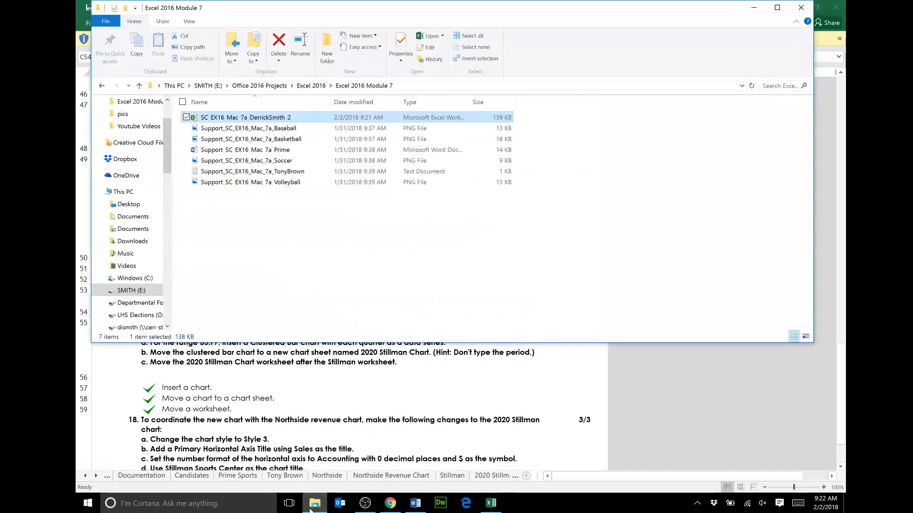
double_click(285, 119)
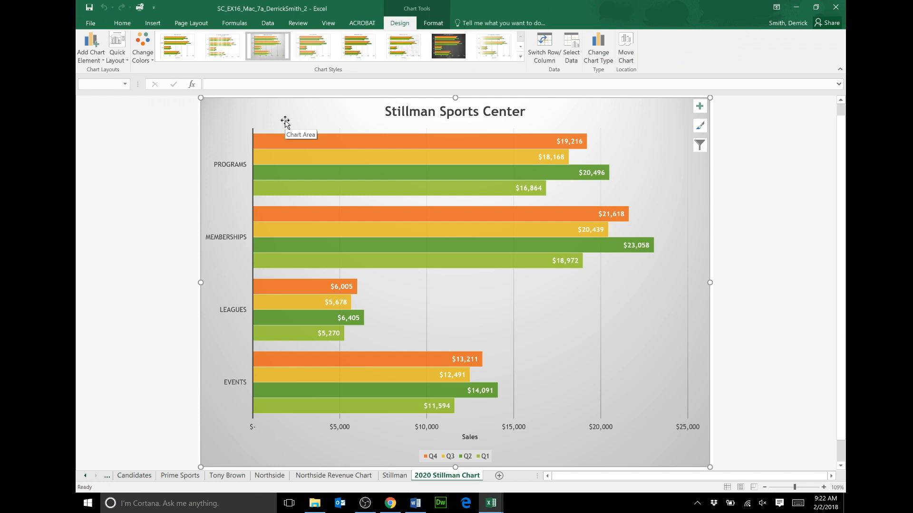
click(403, 477)
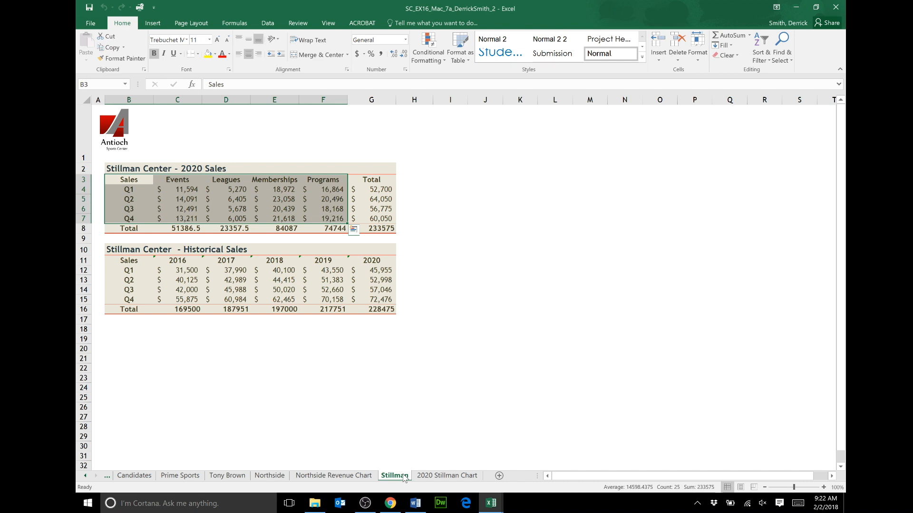
Apply the Accounting number format with 0 decimal places and the $ symbol to the range C4:G8 of the Stillman worksheet
drag(195, 189, 376, 228)
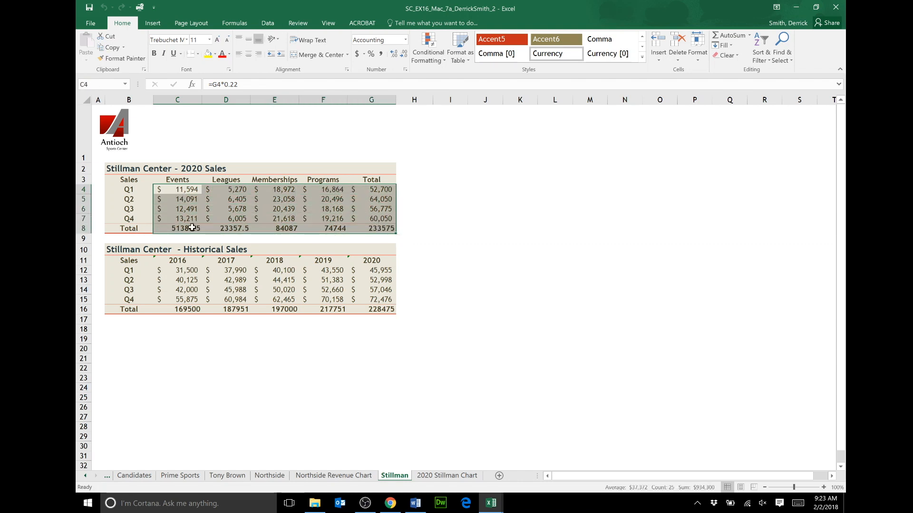
right_click(218, 195)
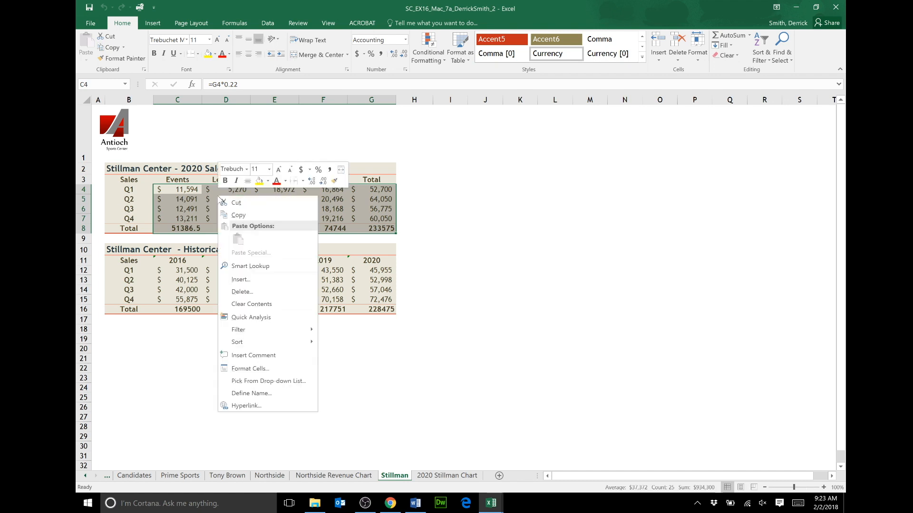
click(261, 369)
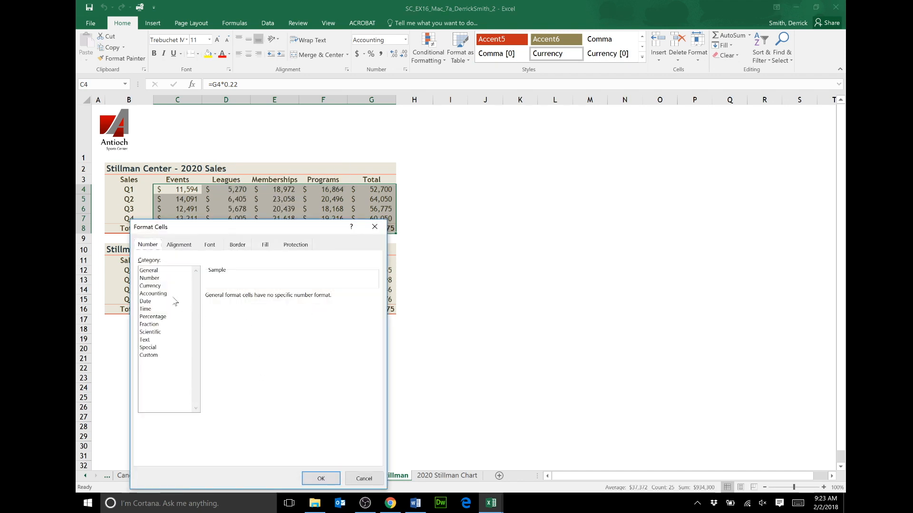
click(169, 295)
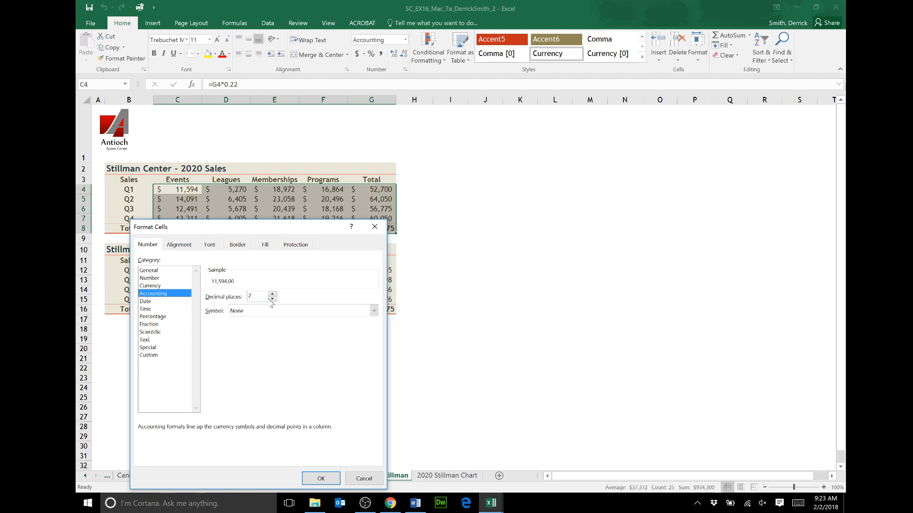
click(281, 311)
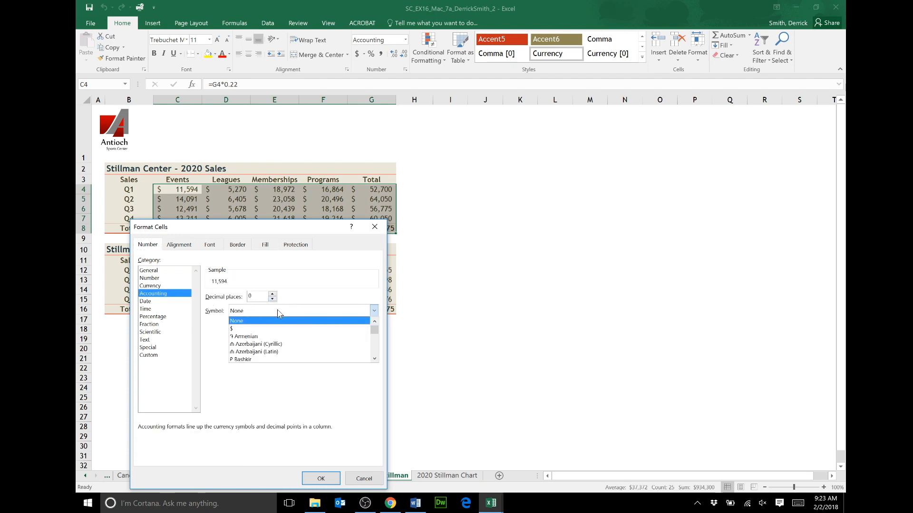
click(271, 329)
click(321, 478)
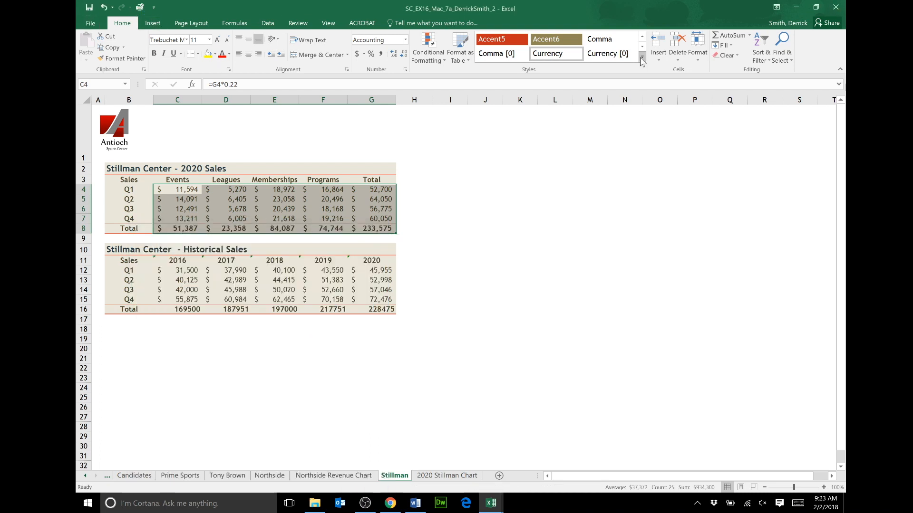
Save and close the corrected workbook, and return to the SAM reports list in Chrome
click(835, 7)
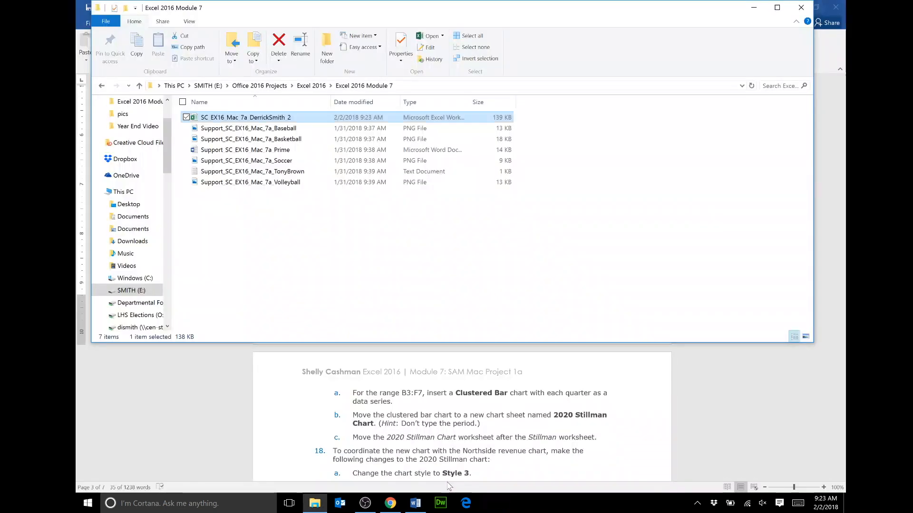
click(390, 503)
scroll(342, 144, up, 5)
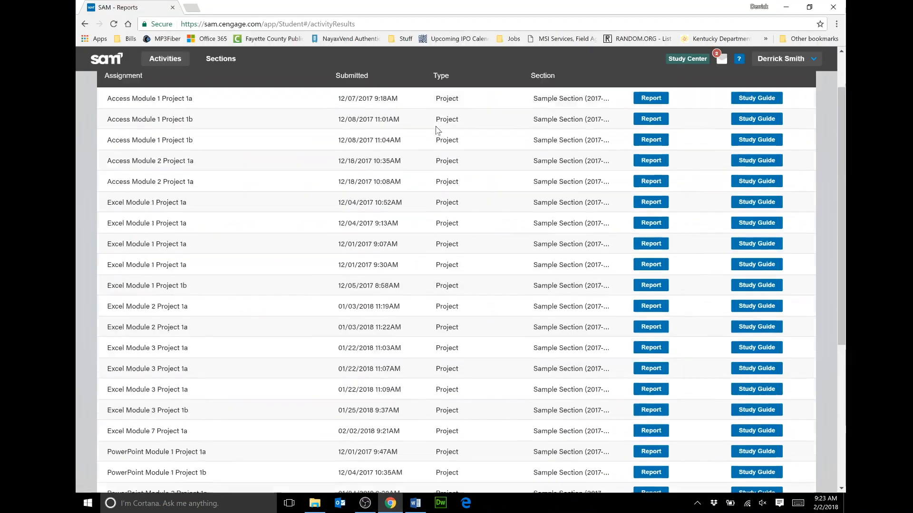
Open Excel Module 7 Project 1a from the SAM activity list and display its assignment submission section
click(230, 100)
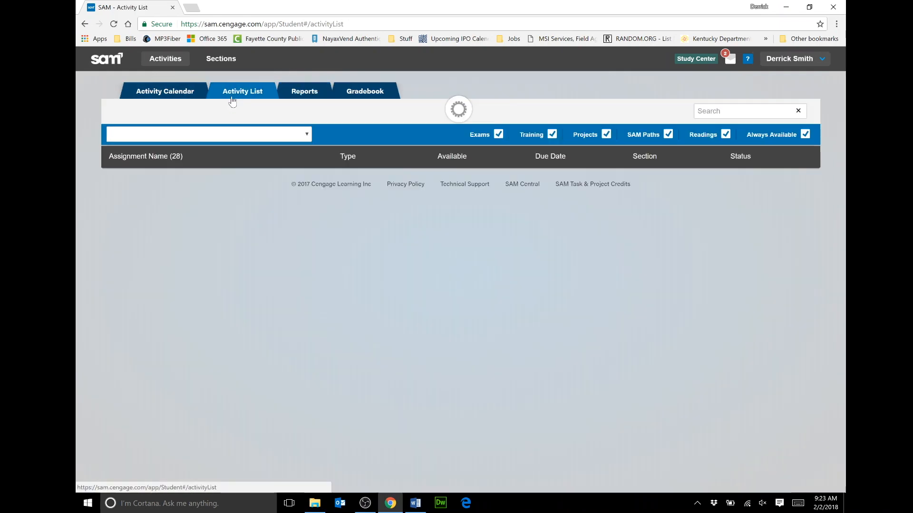
scroll(322, 286, down, 2)
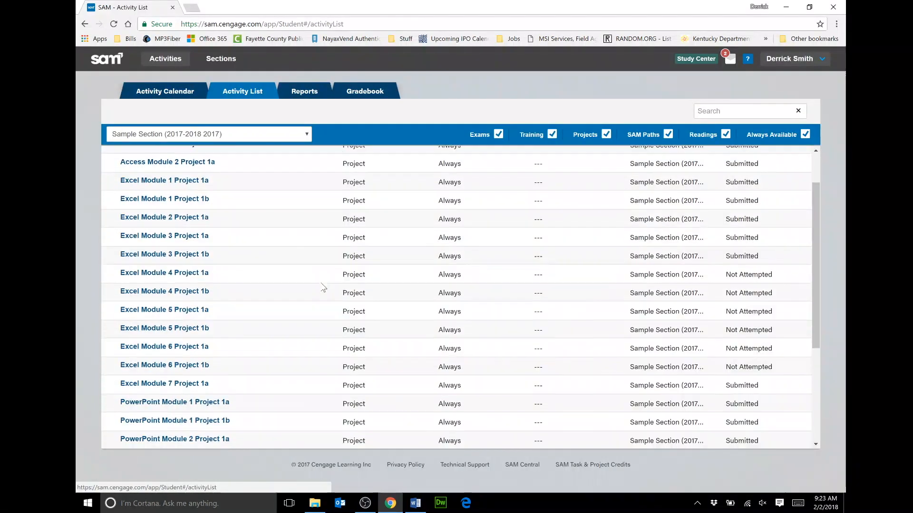
click(202, 333)
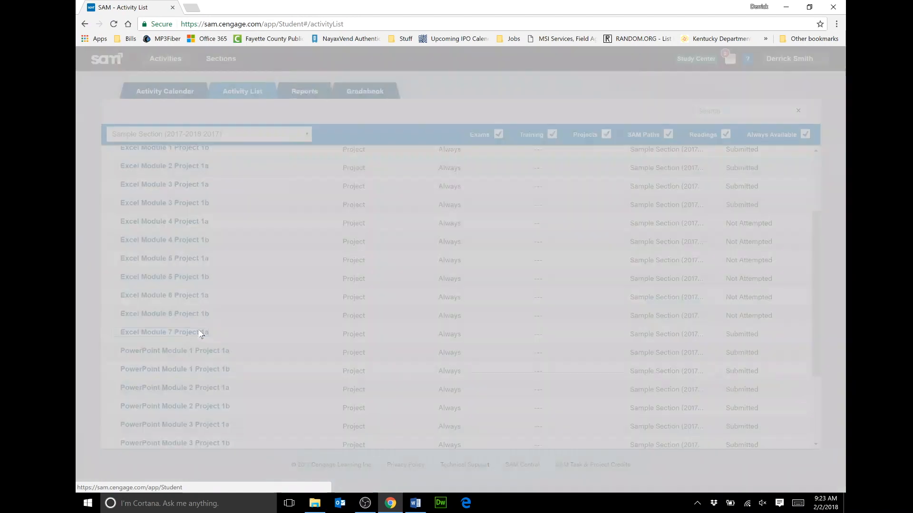
click(567, 216)
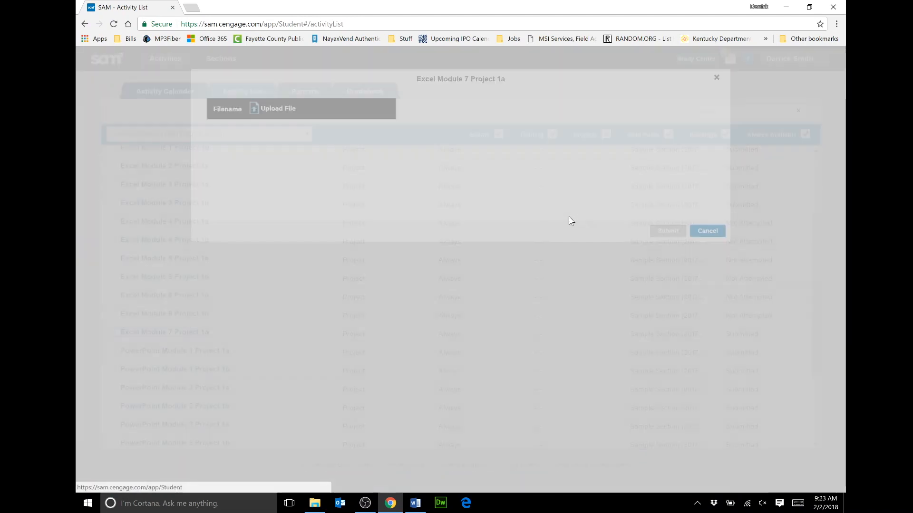
scroll(598, 238, down, 2)
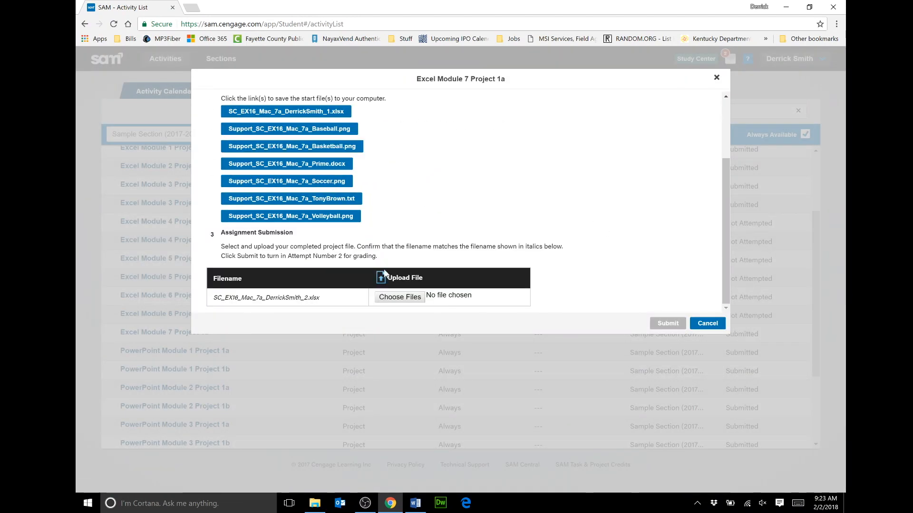
Upload the corrected Mac 7a workbook as Attempt Number 2, submit it for grading, and close the project window
click(406, 297)
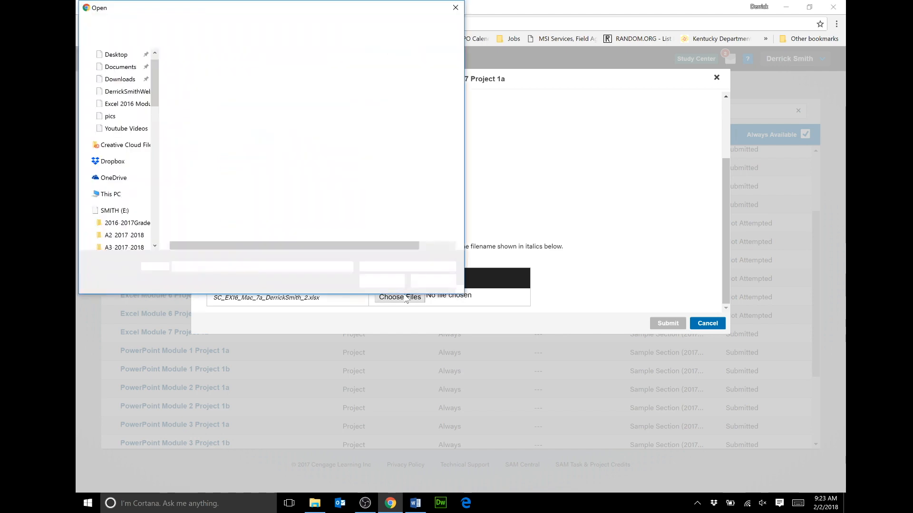
click(228, 70)
click(382, 281)
click(663, 327)
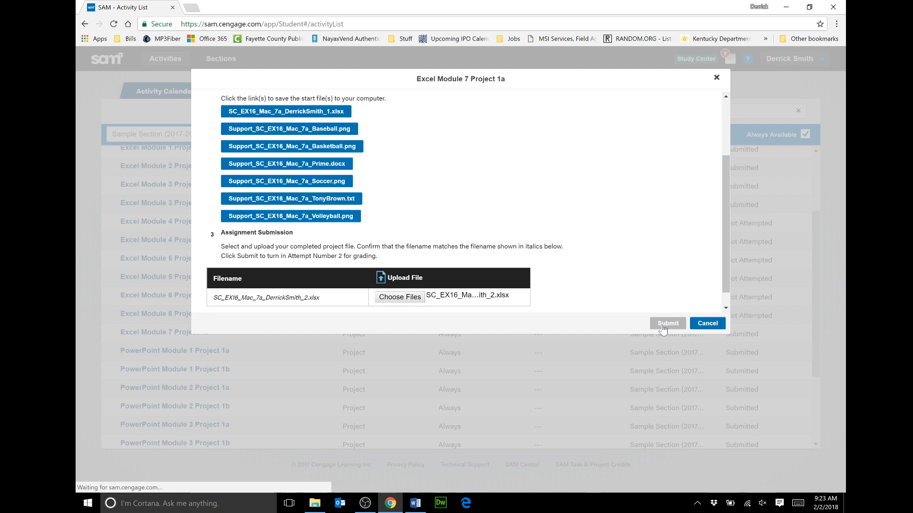
click(717, 79)
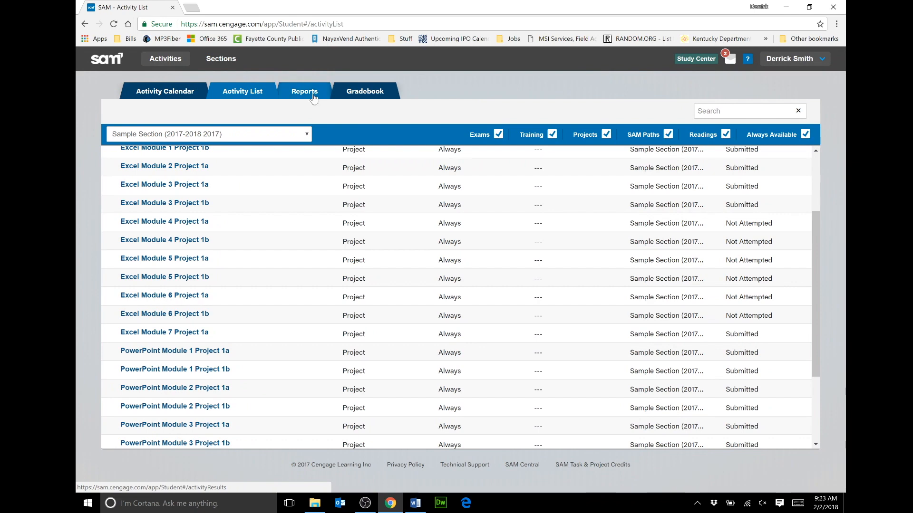
Download the Excel Module 7 Project 1a report for the 02/02/2018 9:23AM submission, open it in Excel, and check the score line
click(313, 97)
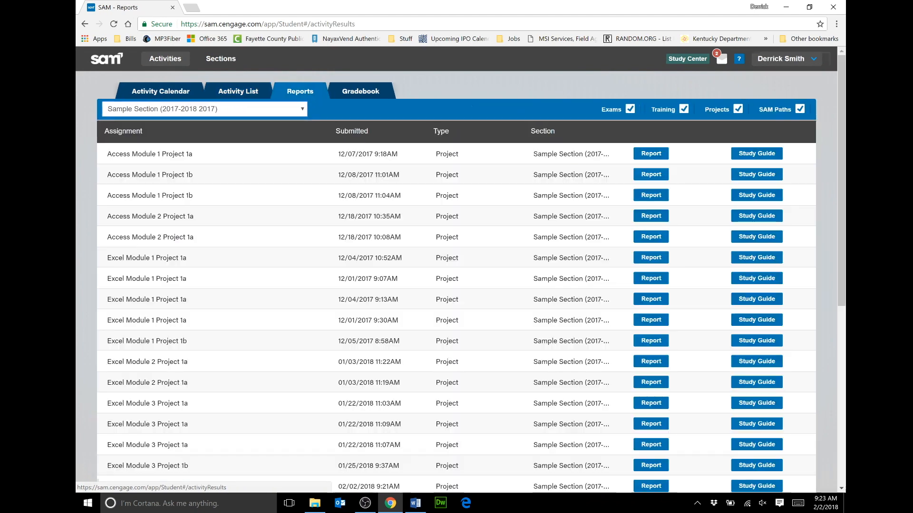
scroll(399, 215, down, 2)
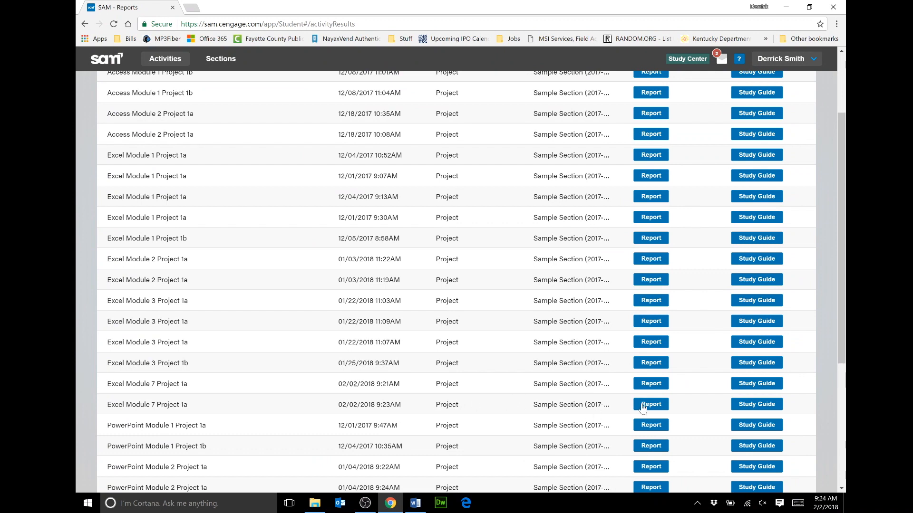
click(649, 404)
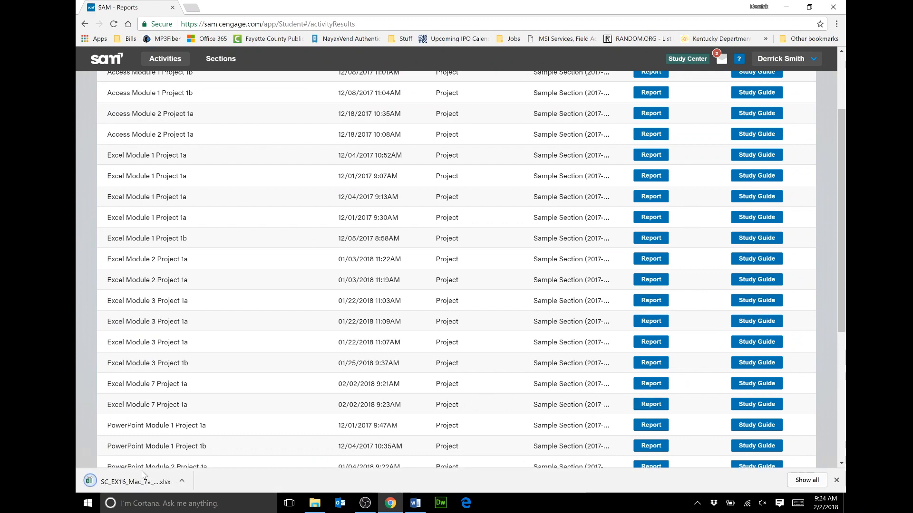
click(118, 482)
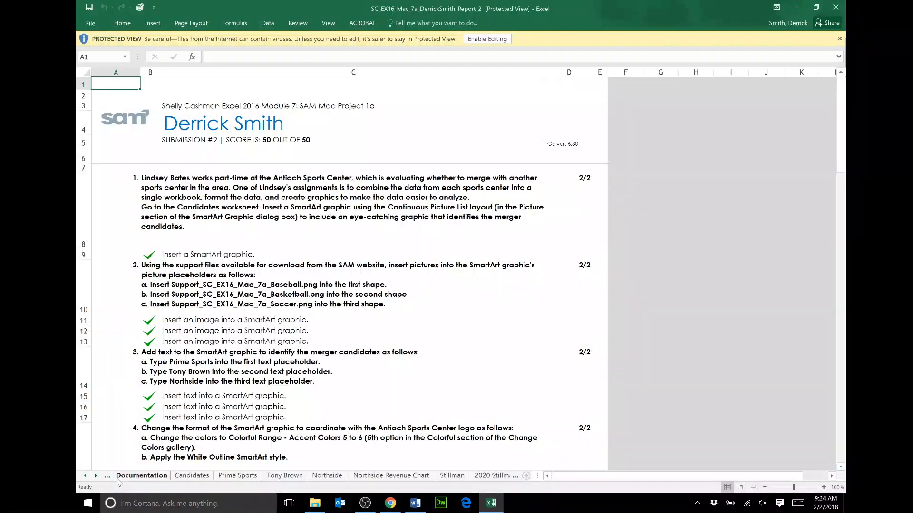
click(283, 140)
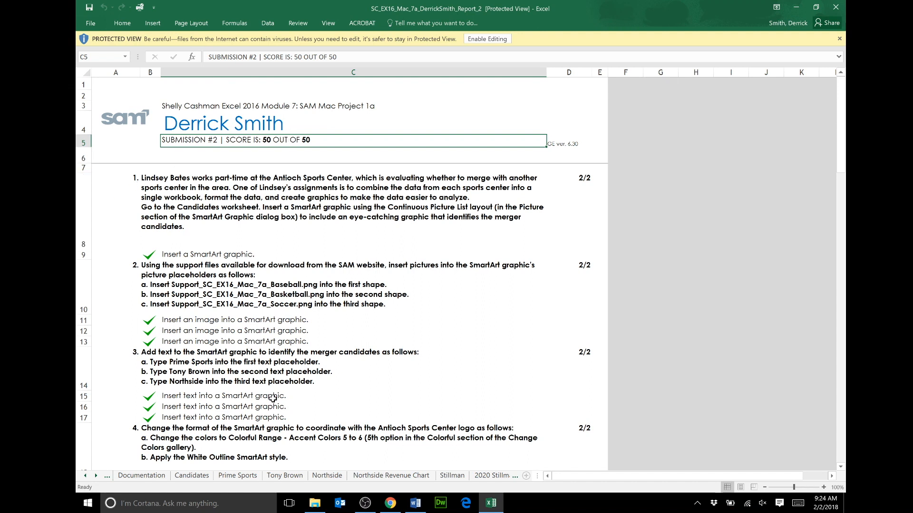
mouse_move(372, 508)
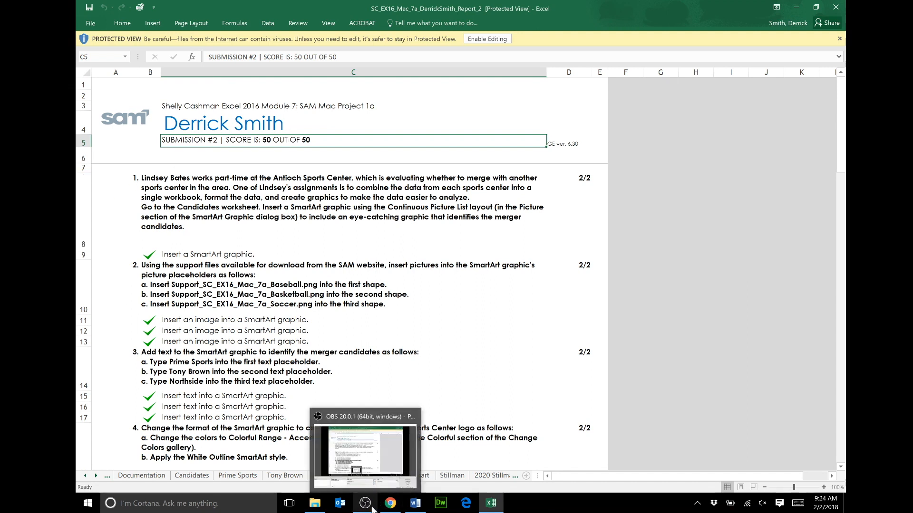